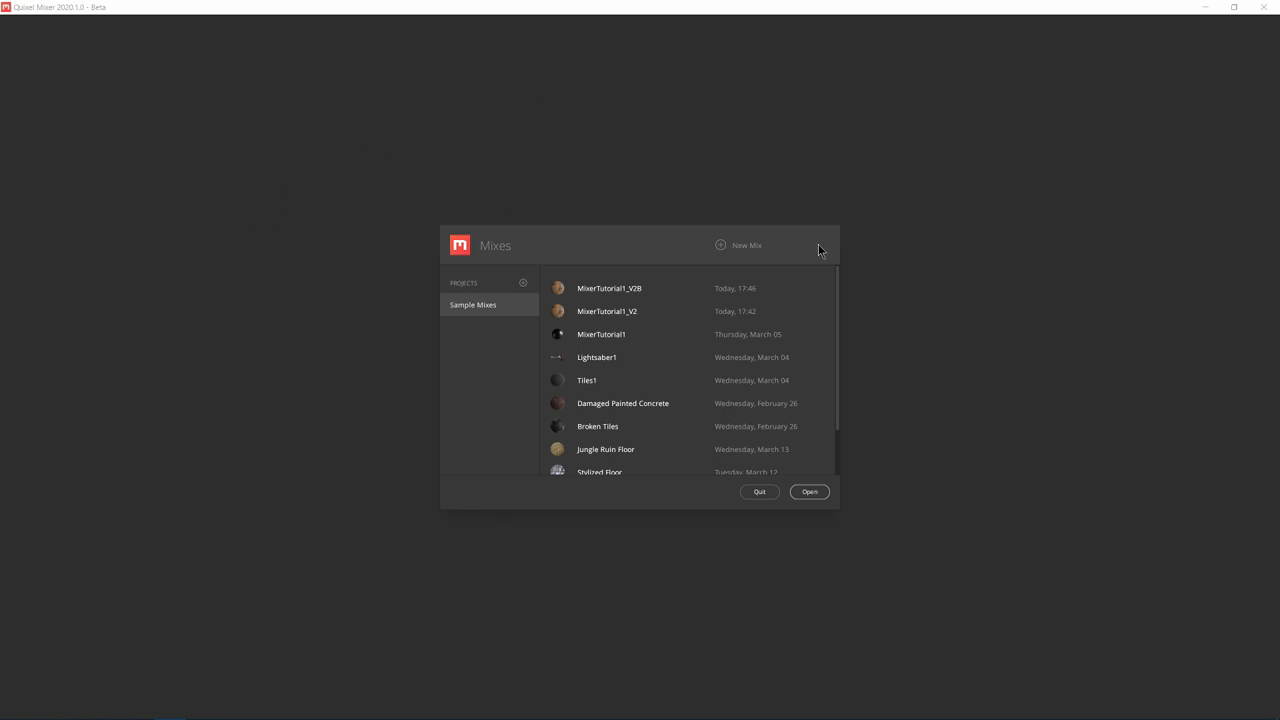
Review the new-mix dialog, keeping the default name and 2048 px working resolution.
click(745, 245)
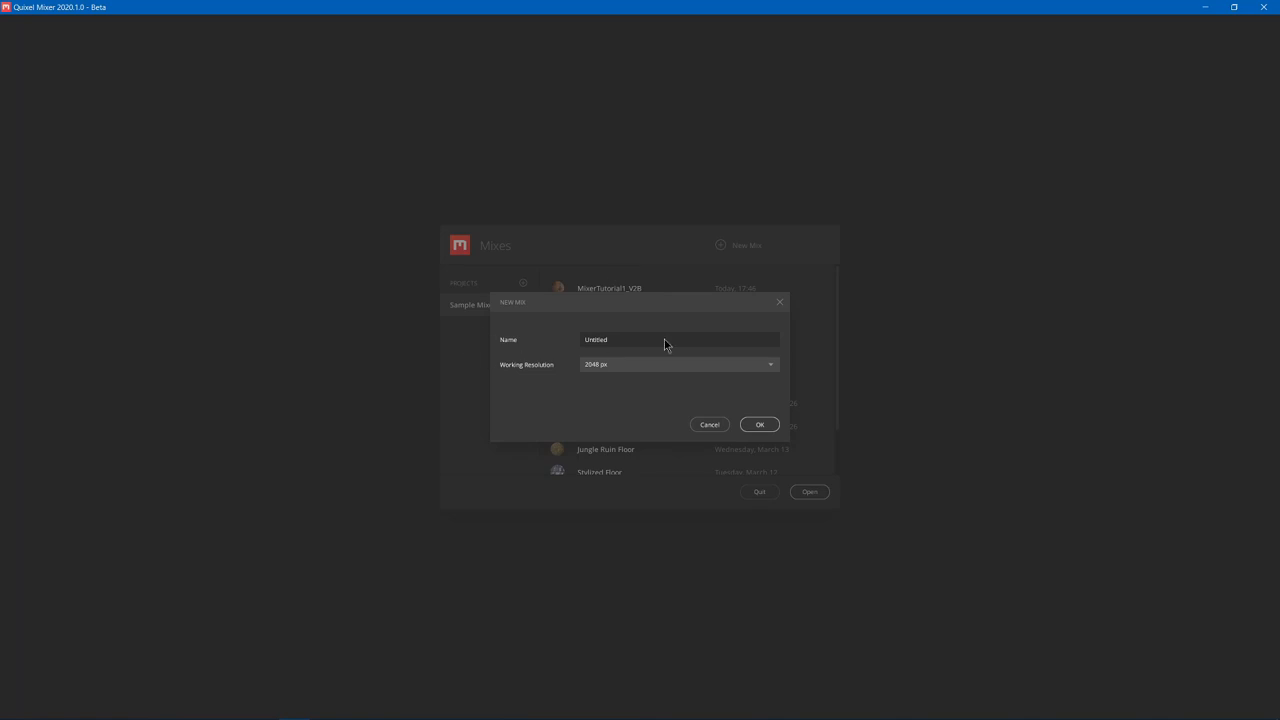
double_click(612, 340)
click(629, 366)
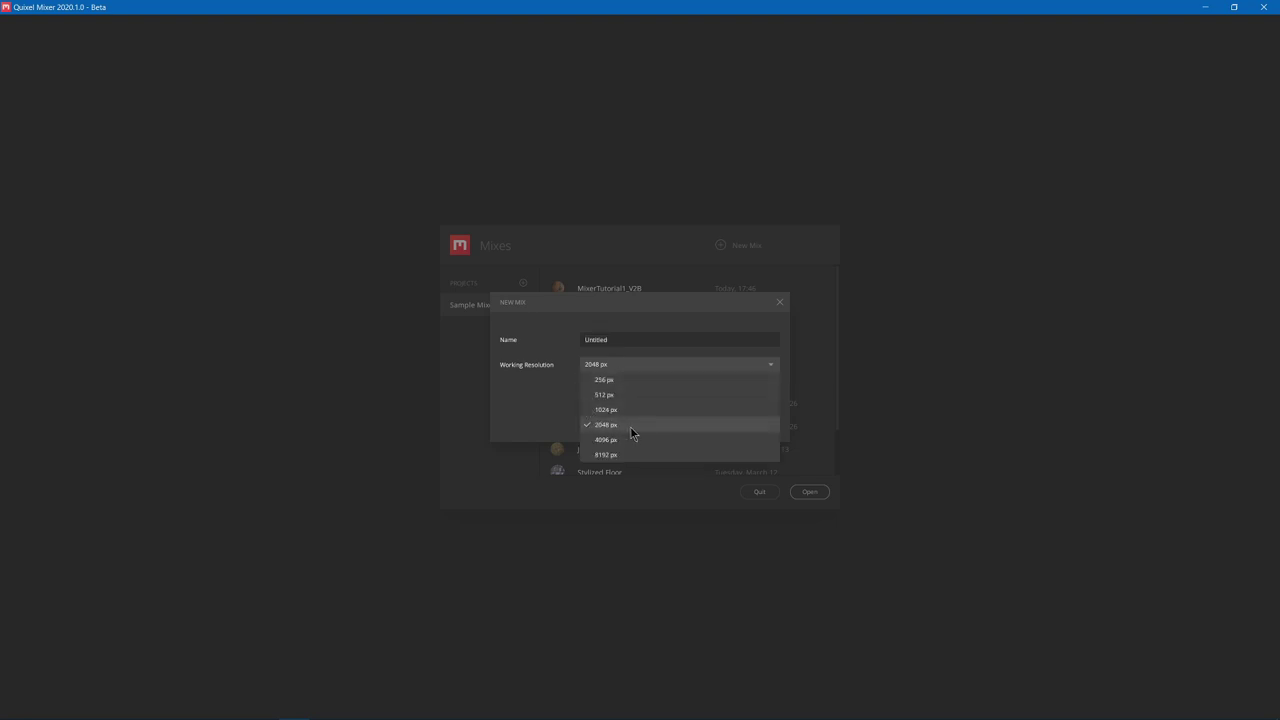
click(617, 366)
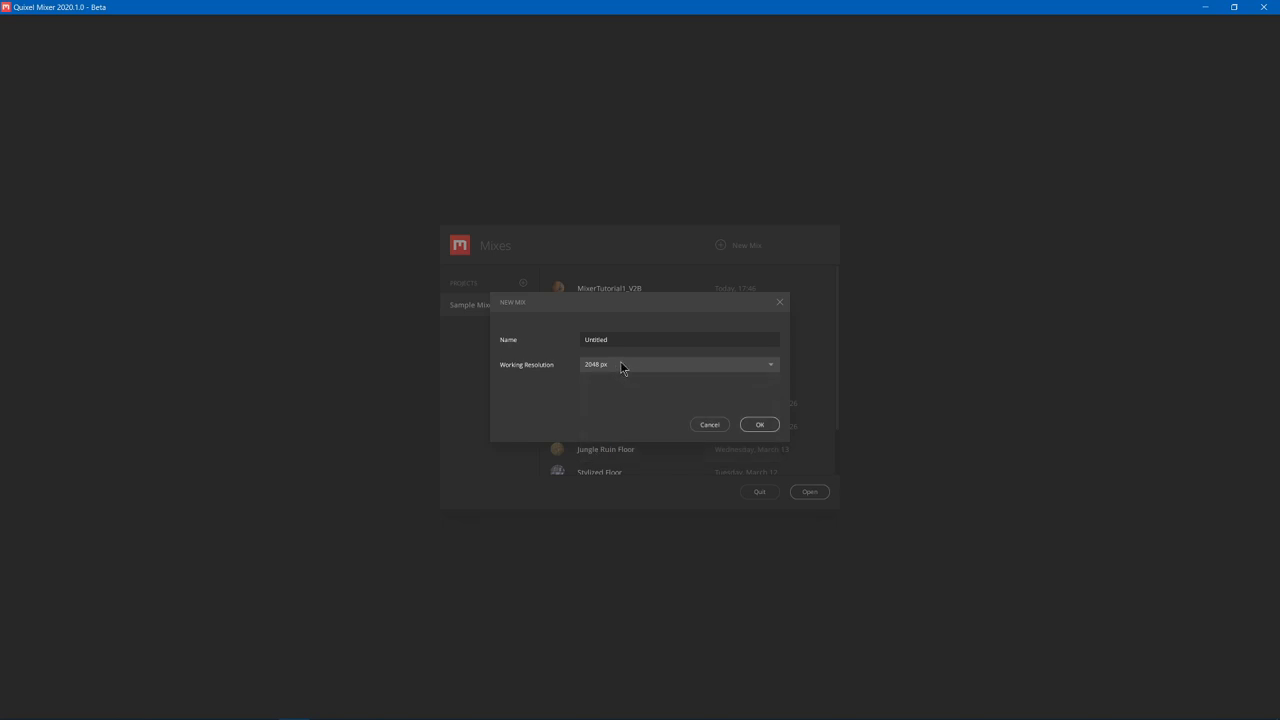
click(620, 366)
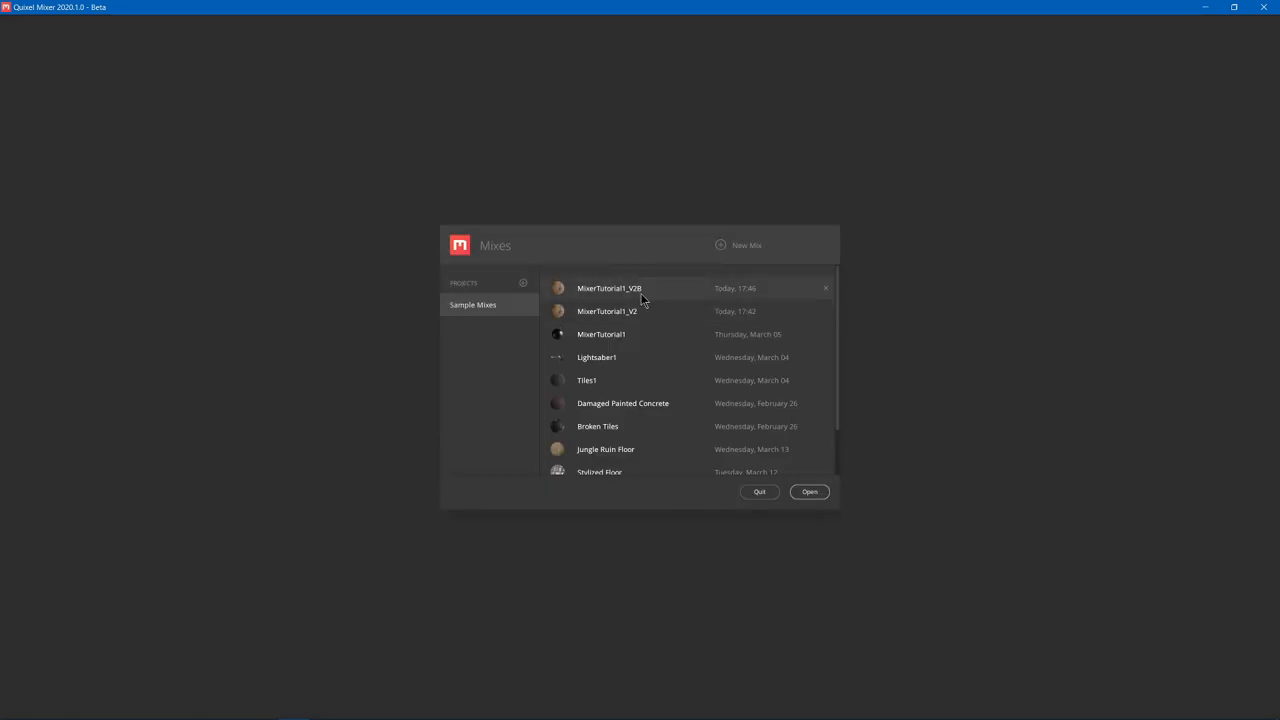
Open the MixerTutorial1_V2B mix and confirm in Setup it uses a 2x2 m plane model.
click(642, 291)
double_click(642, 290)
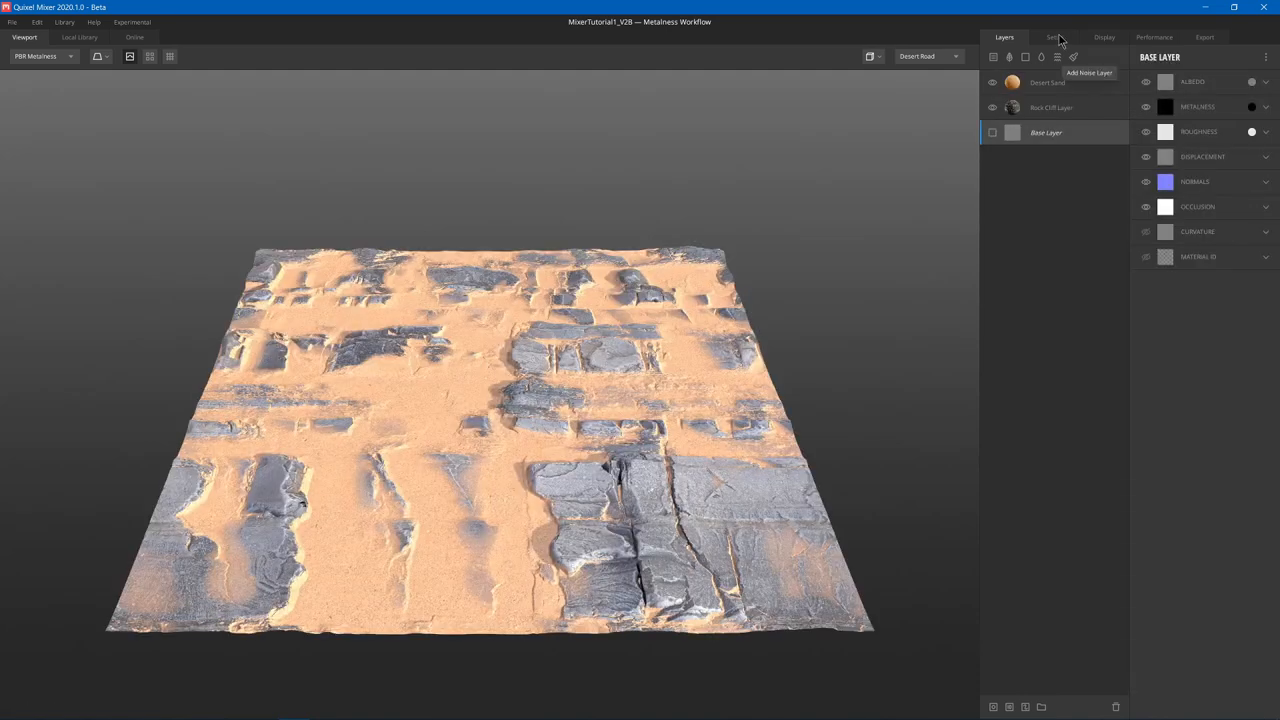
click(1054, 37)
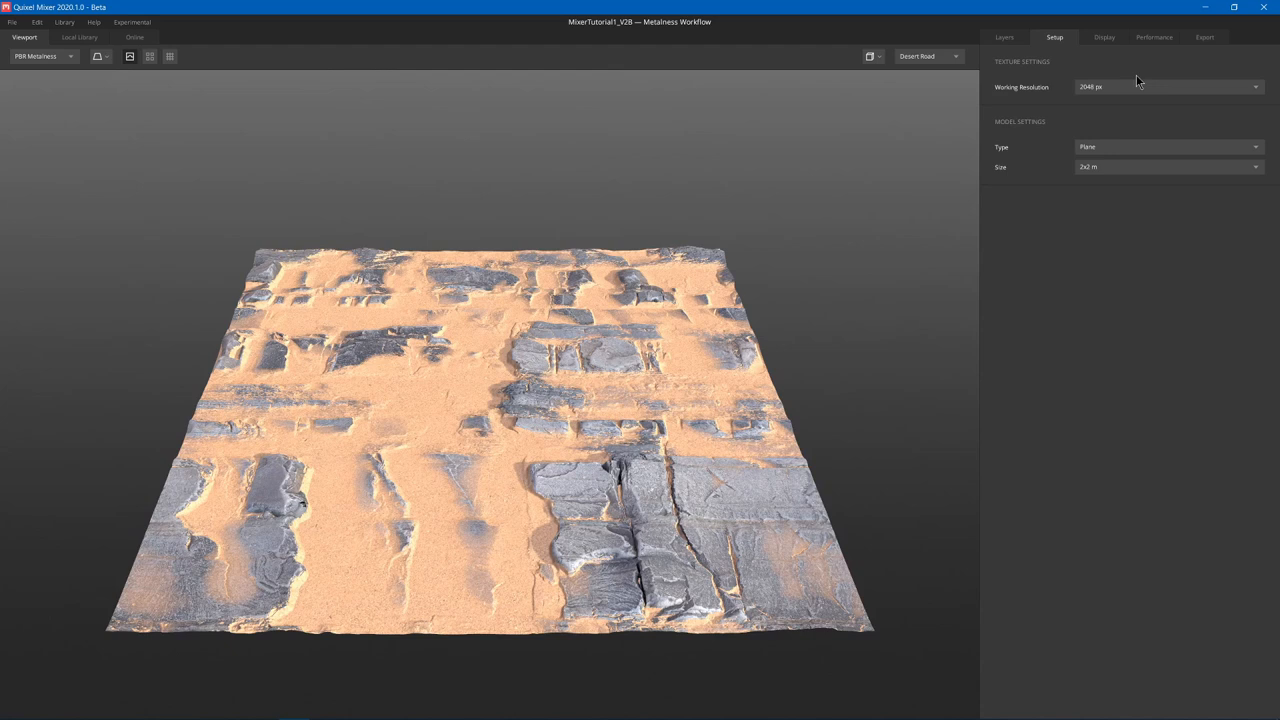
click(1105, 150)
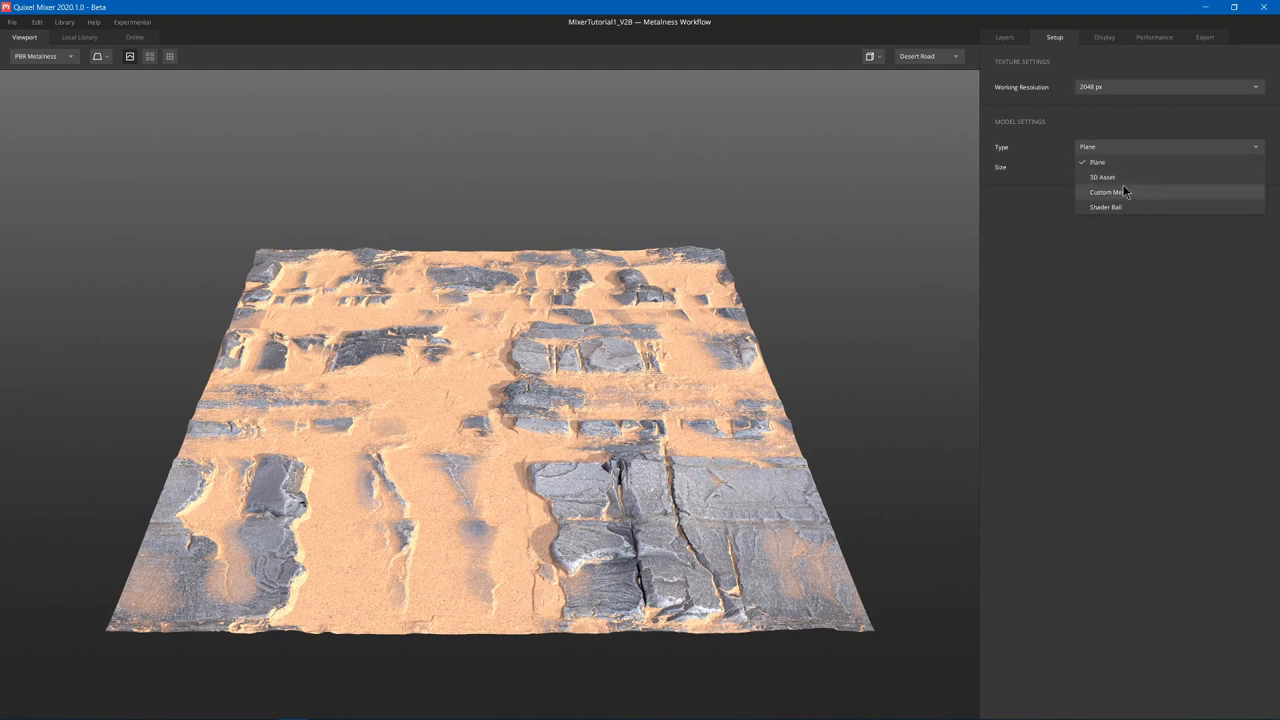
click(1088, 253)
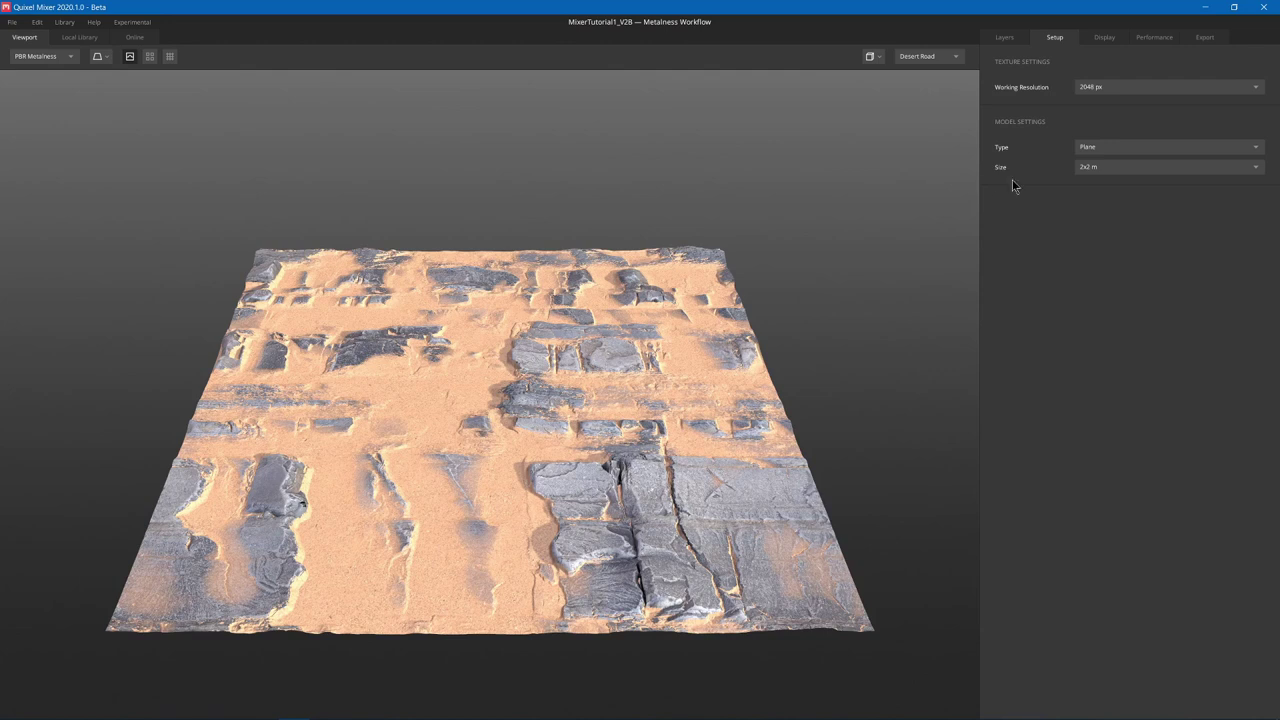
click(1130, 167)
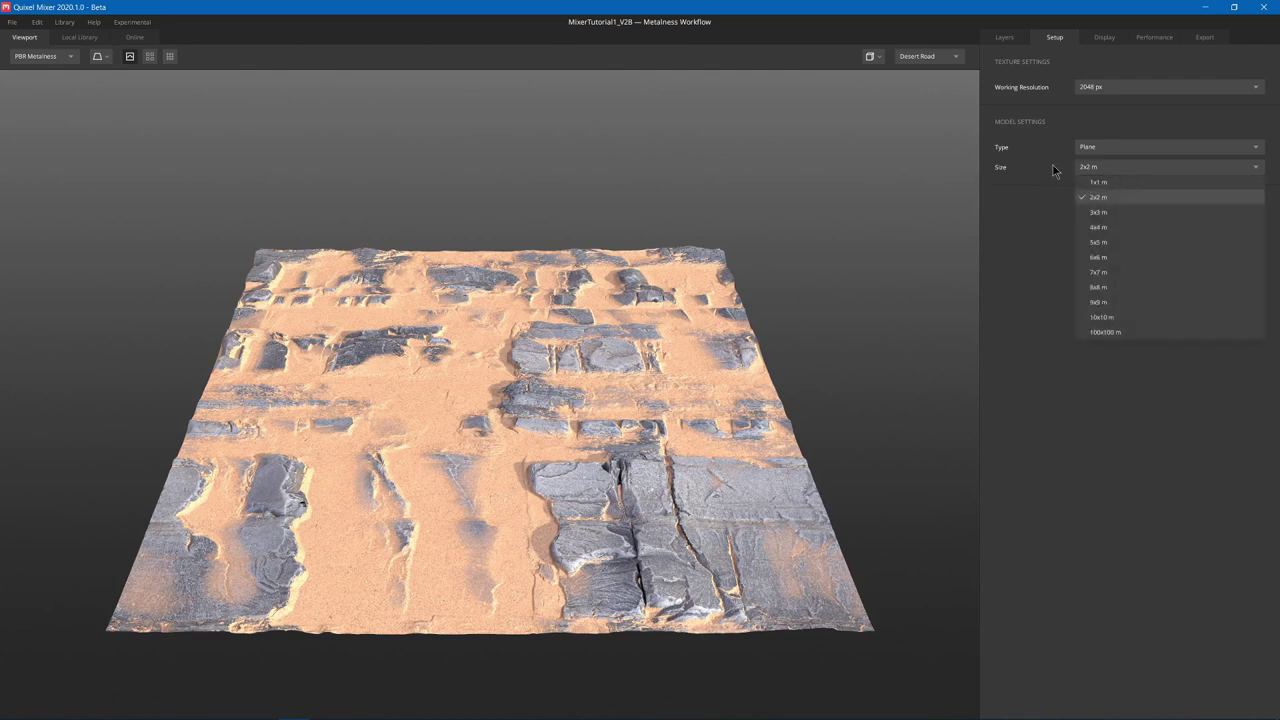
click(1115, 197)
click(1005, 37)
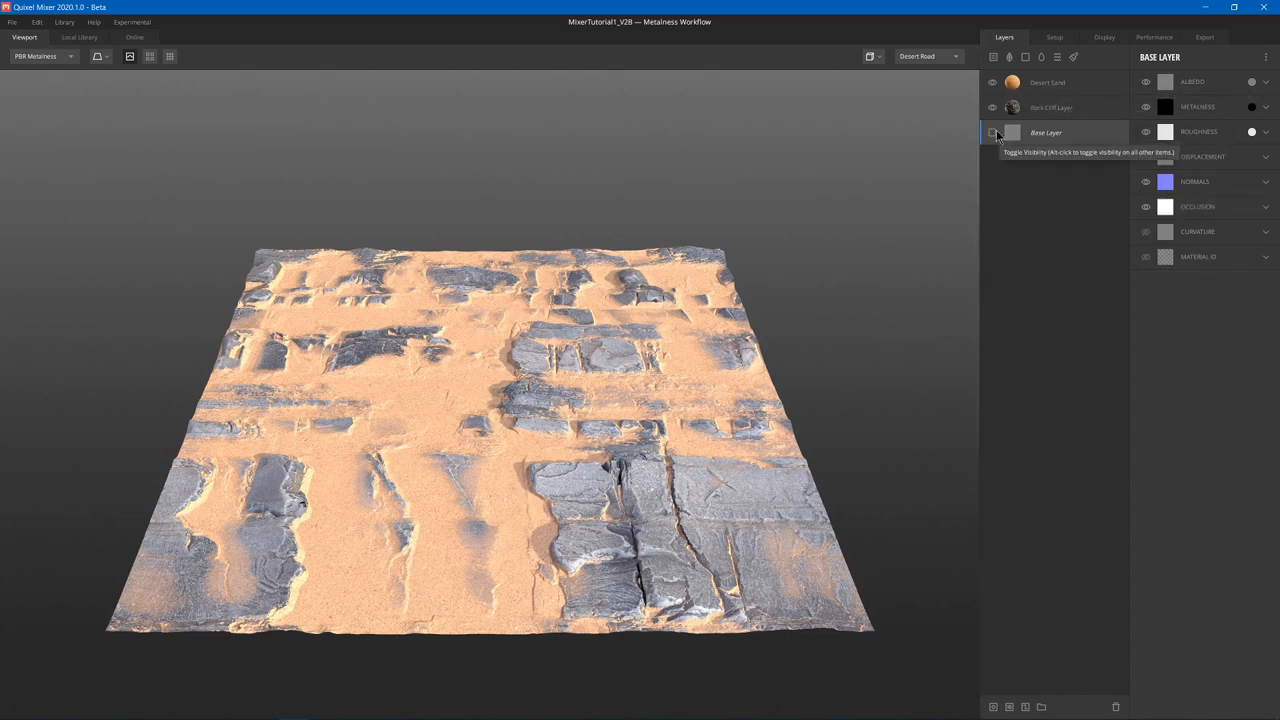
Inspect the Rock Cliff and Desert Sand layers, then start adding a surface layer from the library.
click(1044, 109)
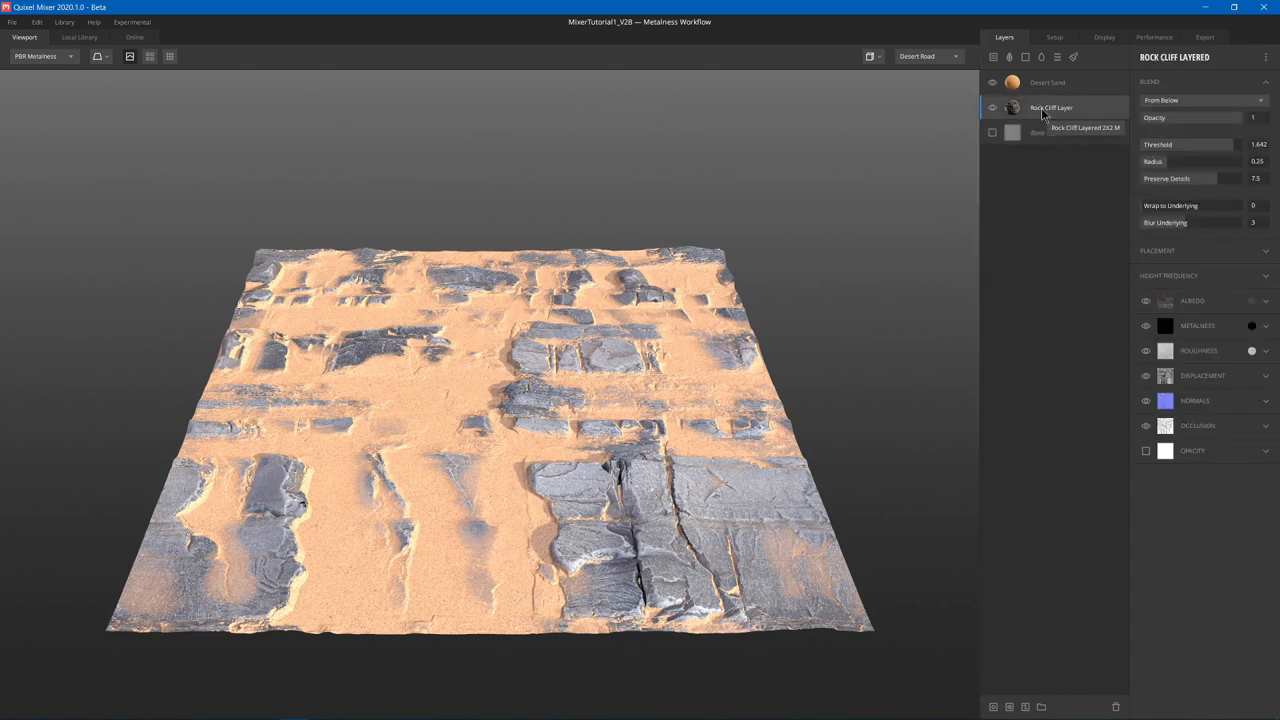
click(1060, 83)
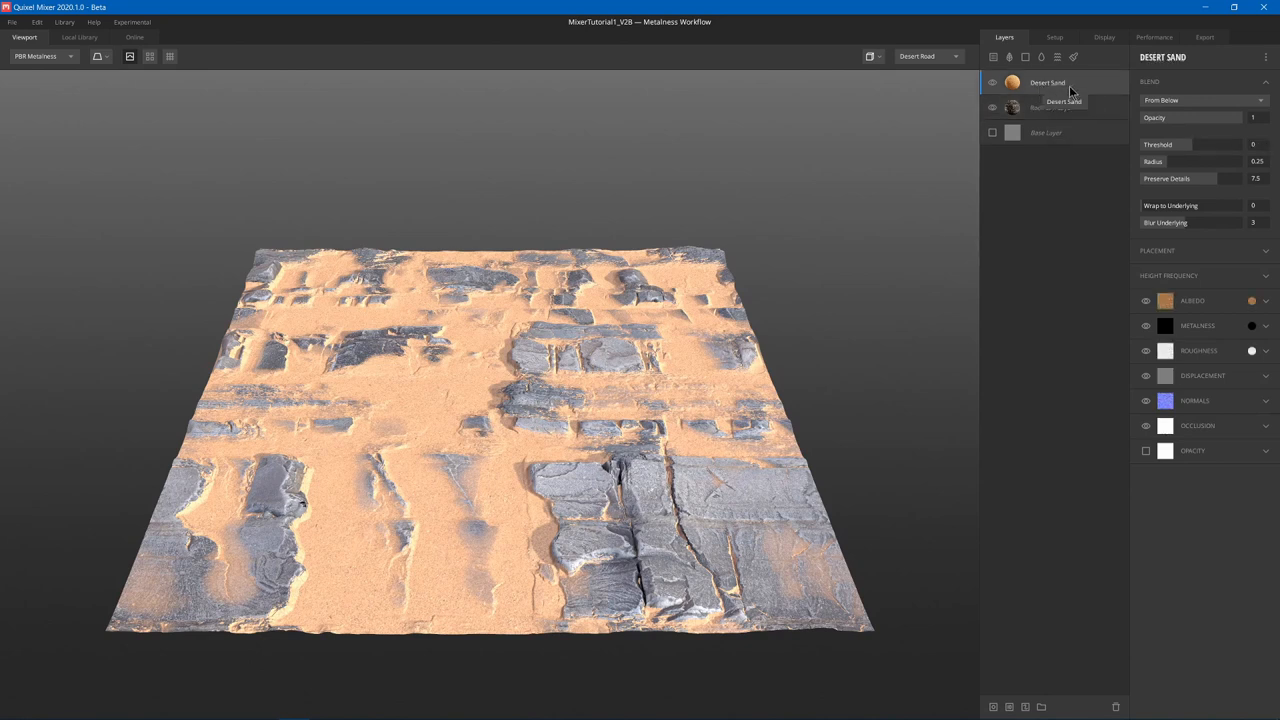
click(994, 58)
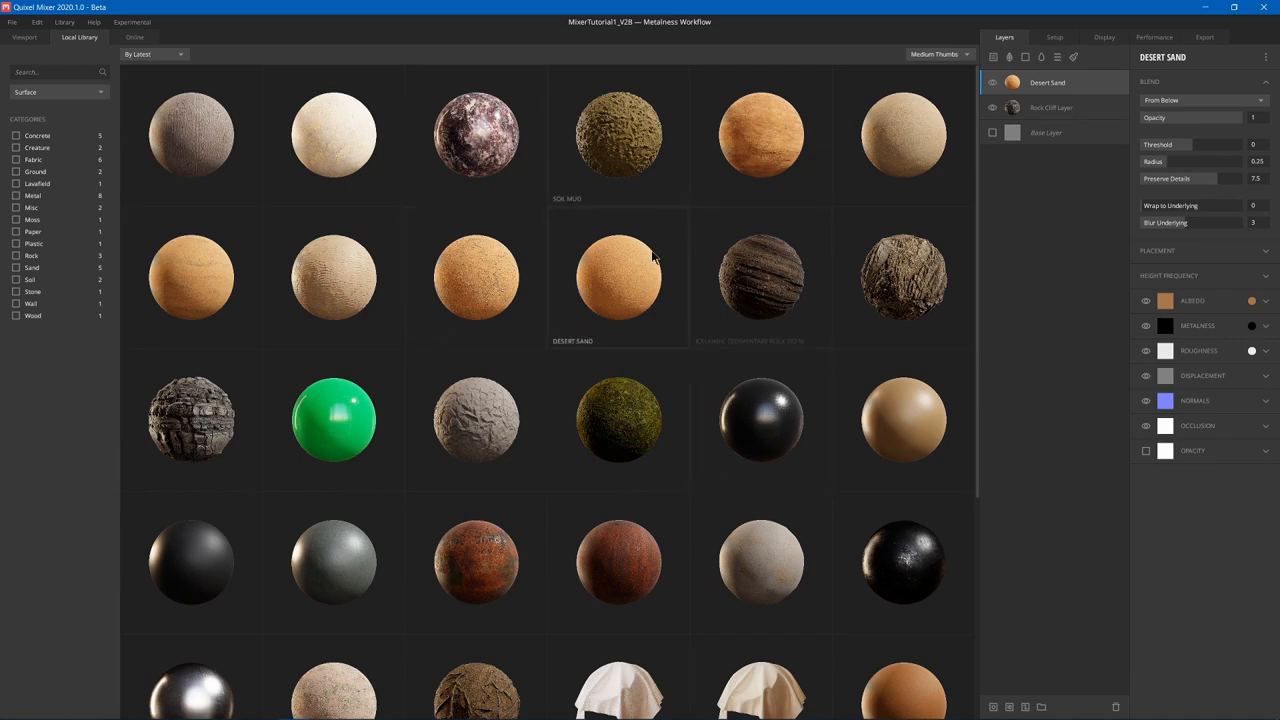
scroll(702, 310, down, 2)
scroll(702, 310, up, 2)
Preview the Stone Floor 2X2 M surface online and review its download settings and presets.
click(134, 37)
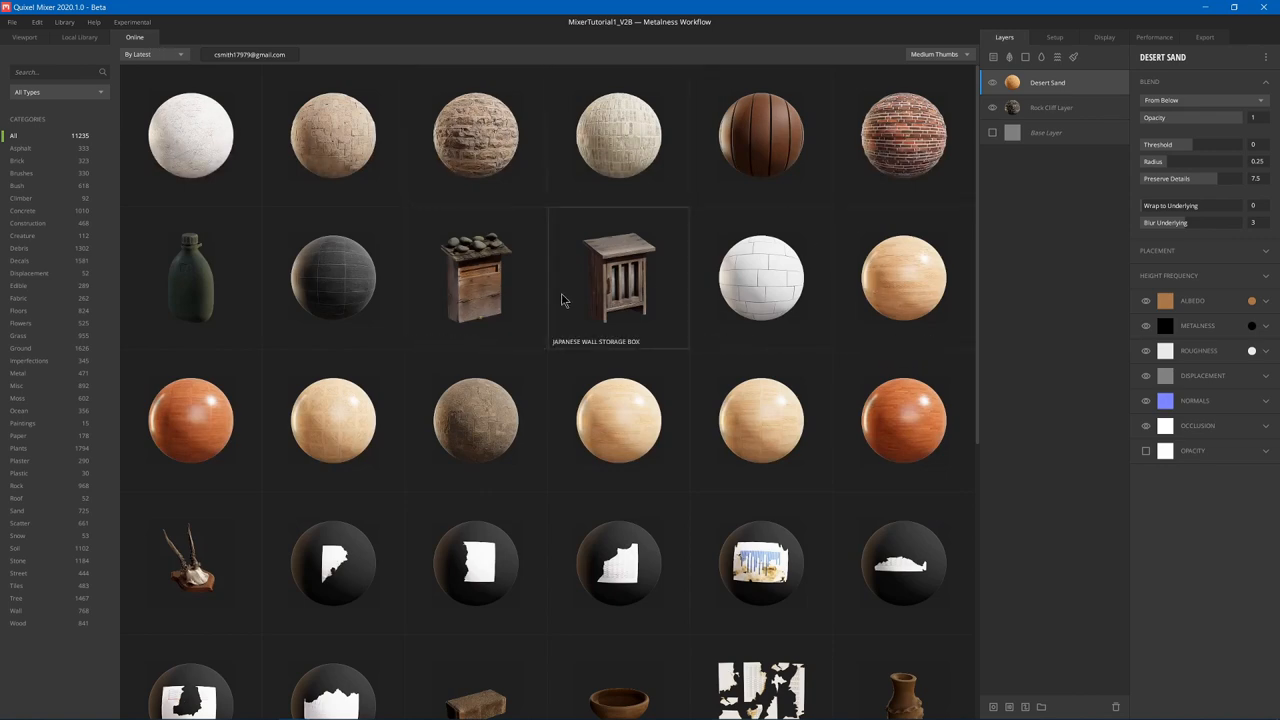
scroll(540, 280, down, 1)
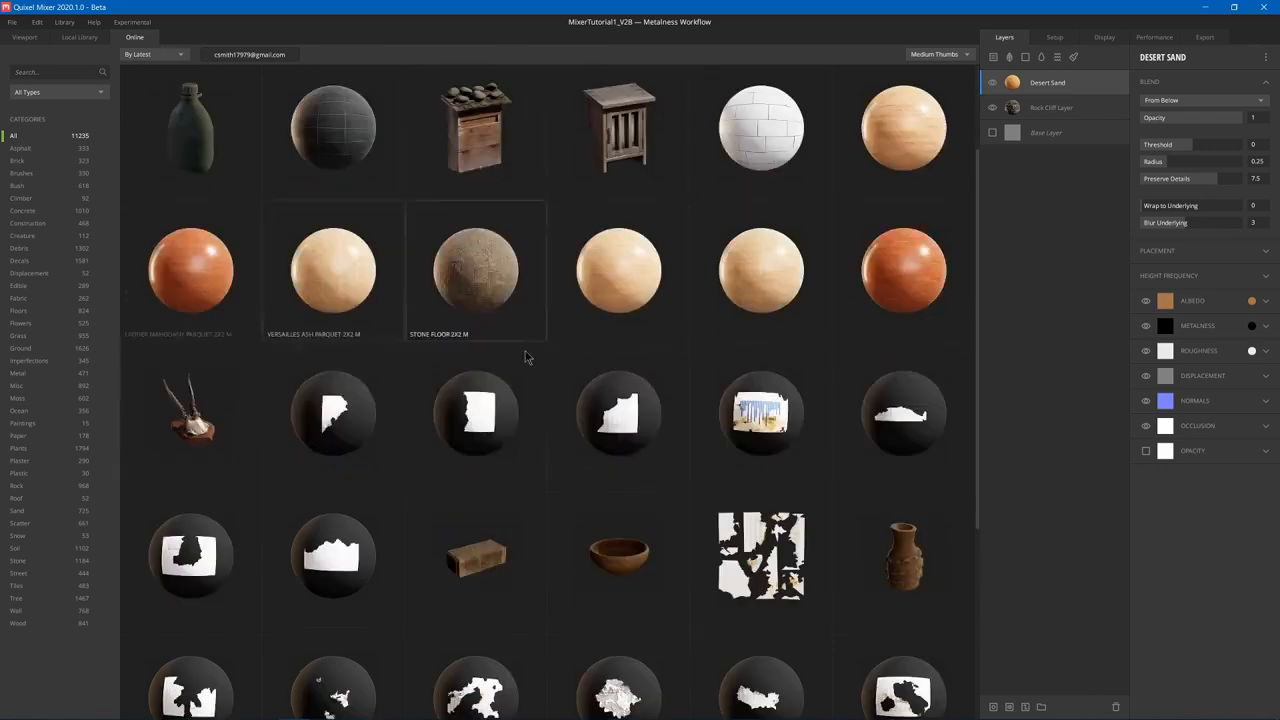
scroll(650, 350, up, 1)
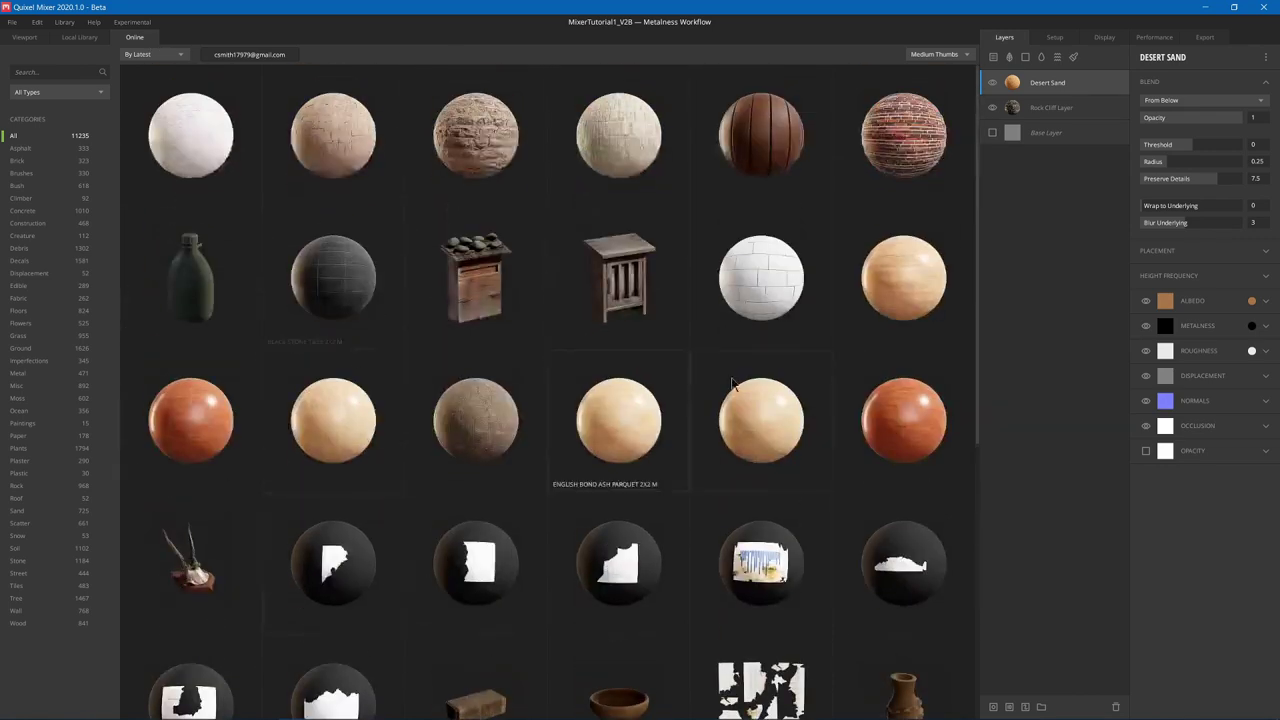
click(488, 410)
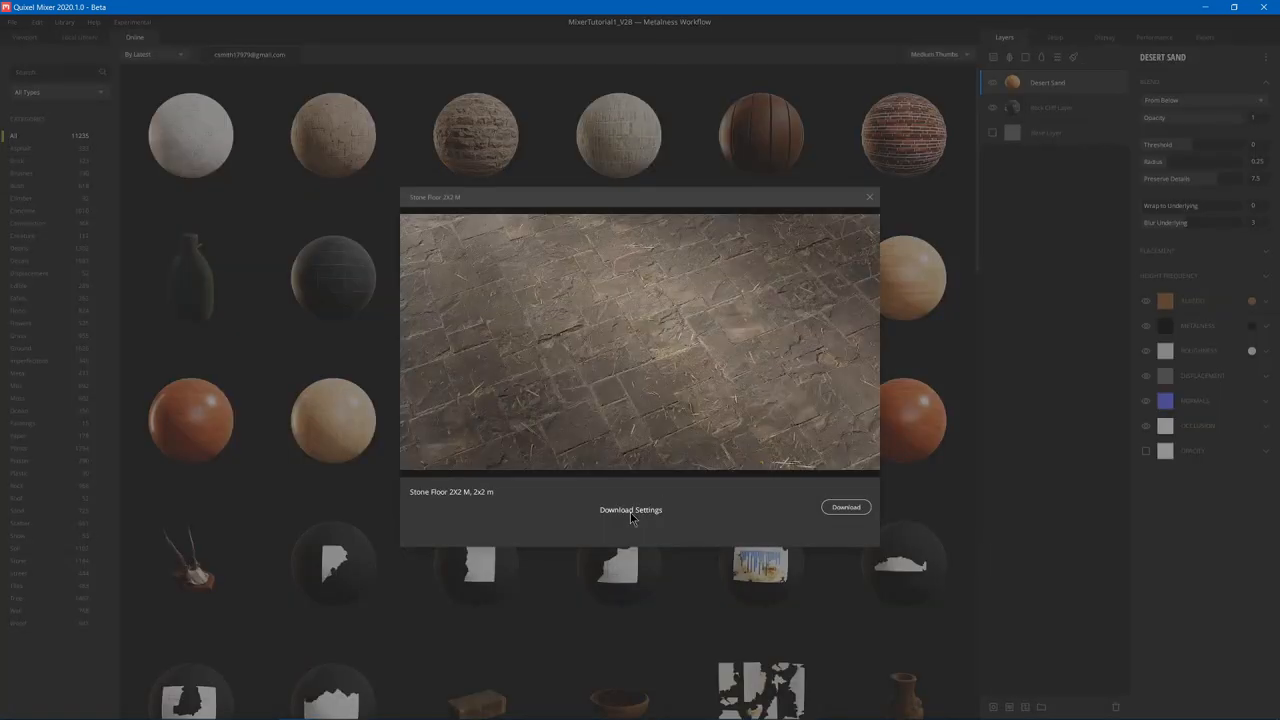
click(630, 512)
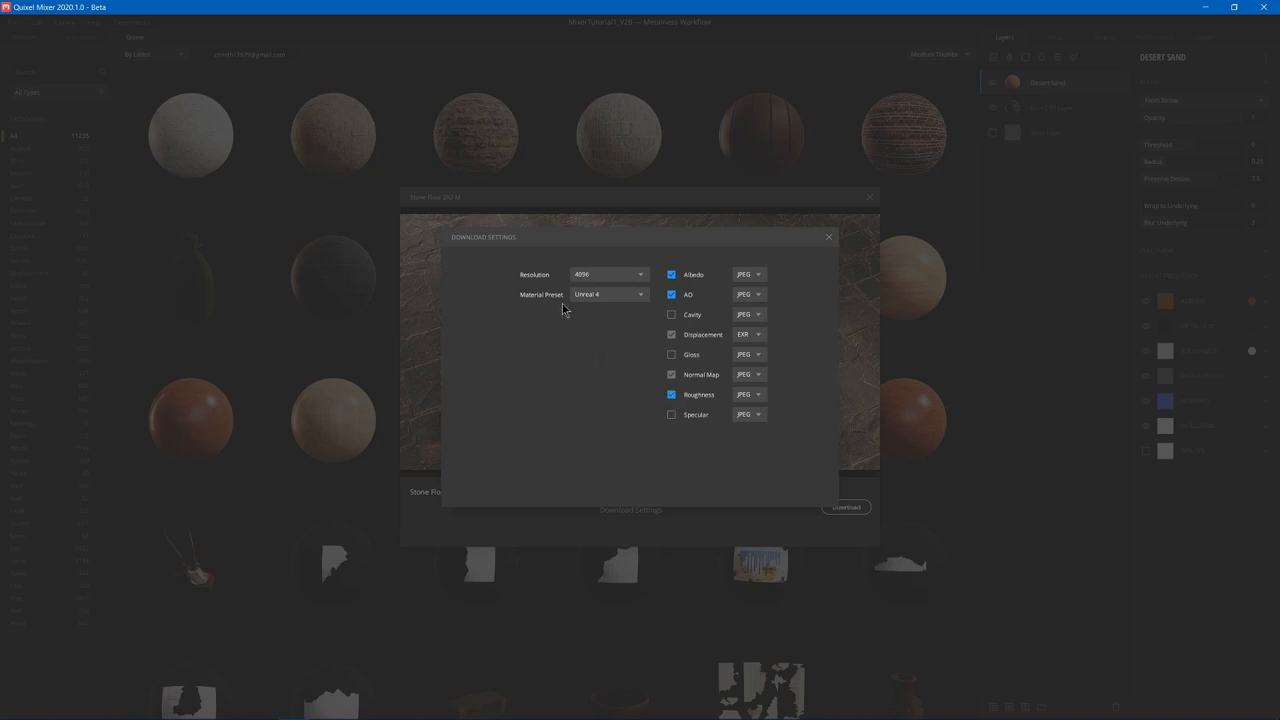
click(591, 296)
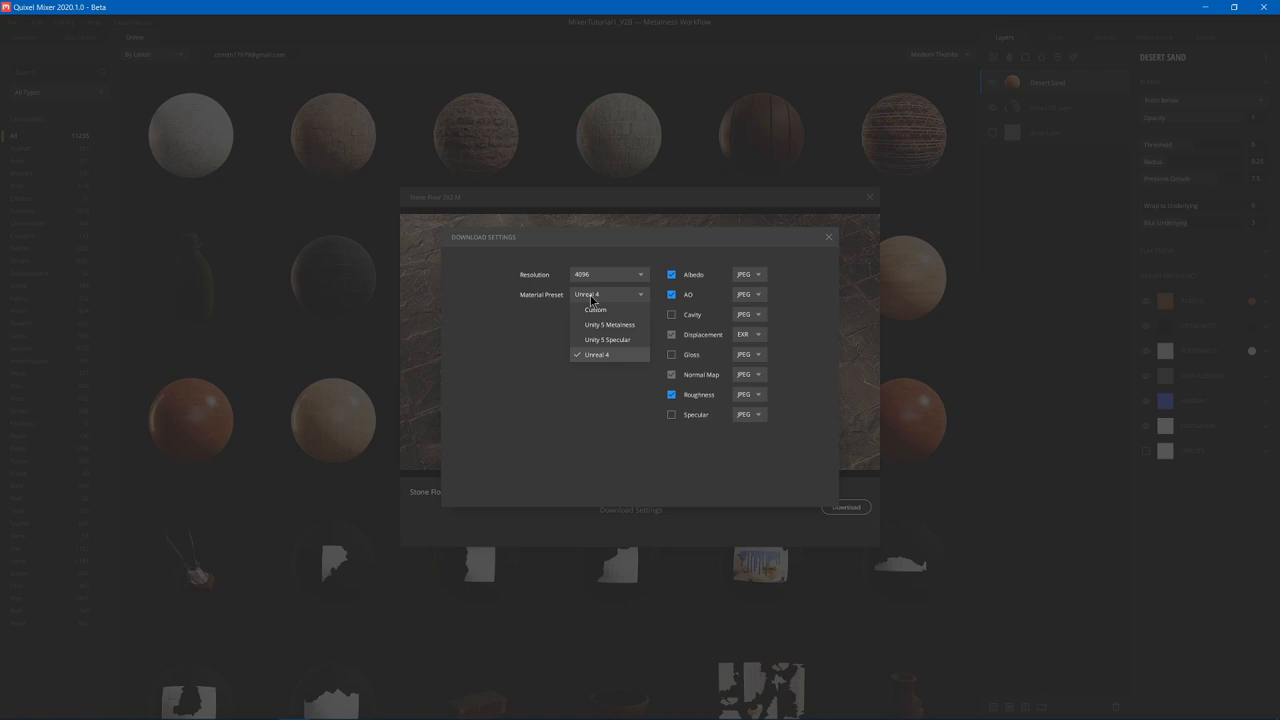
click(833, 240)
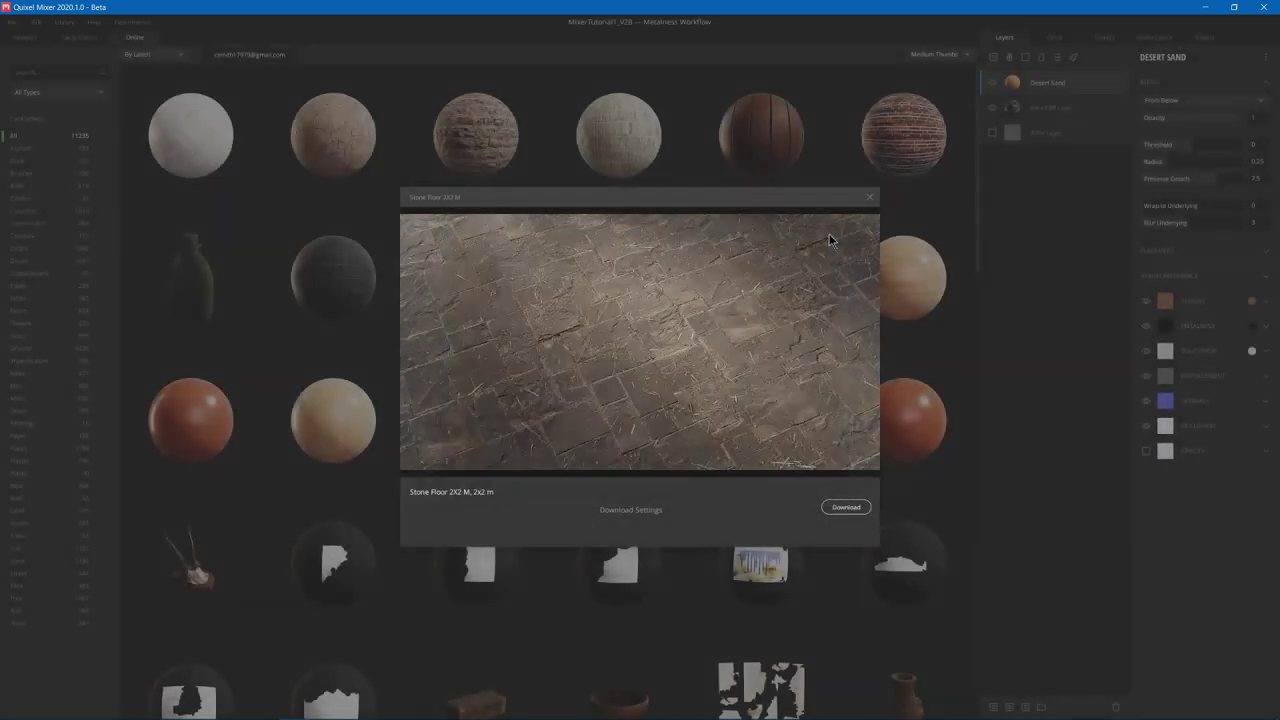
Download Stone Floor, return to the terrain view and delete the newly added layer.
click(846, 507)
click(79, 37)
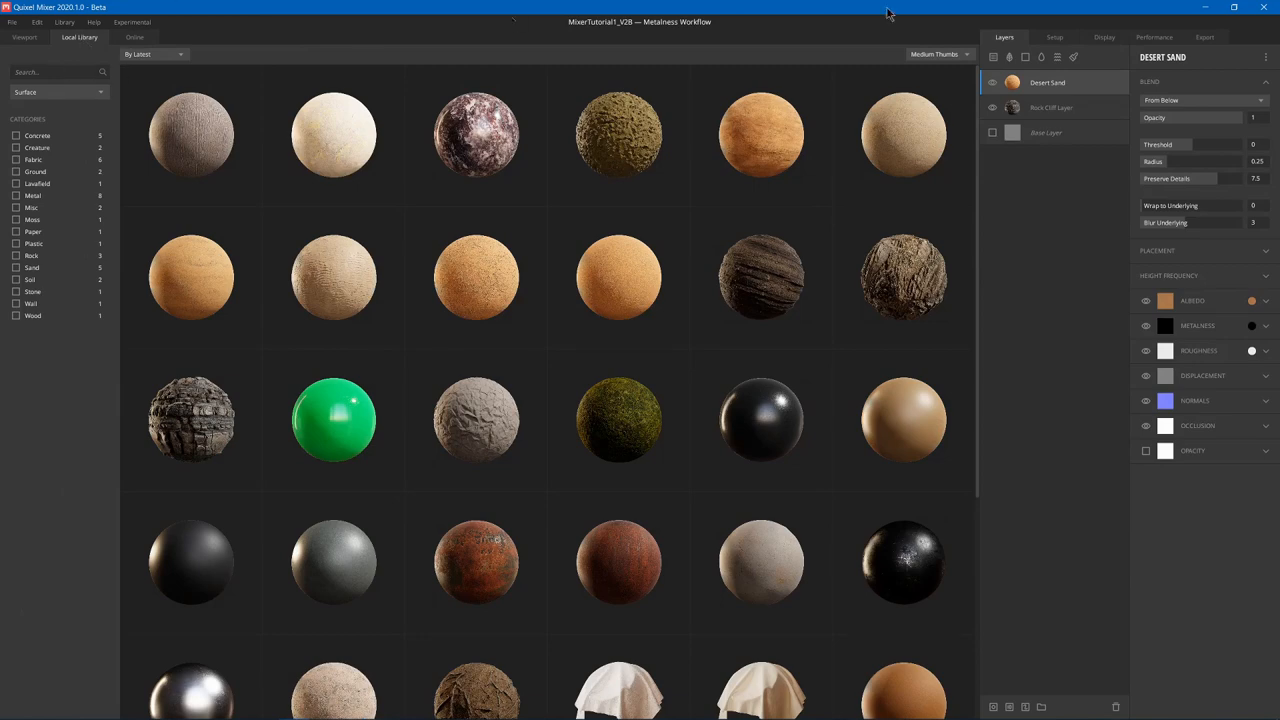
click(24, 37)
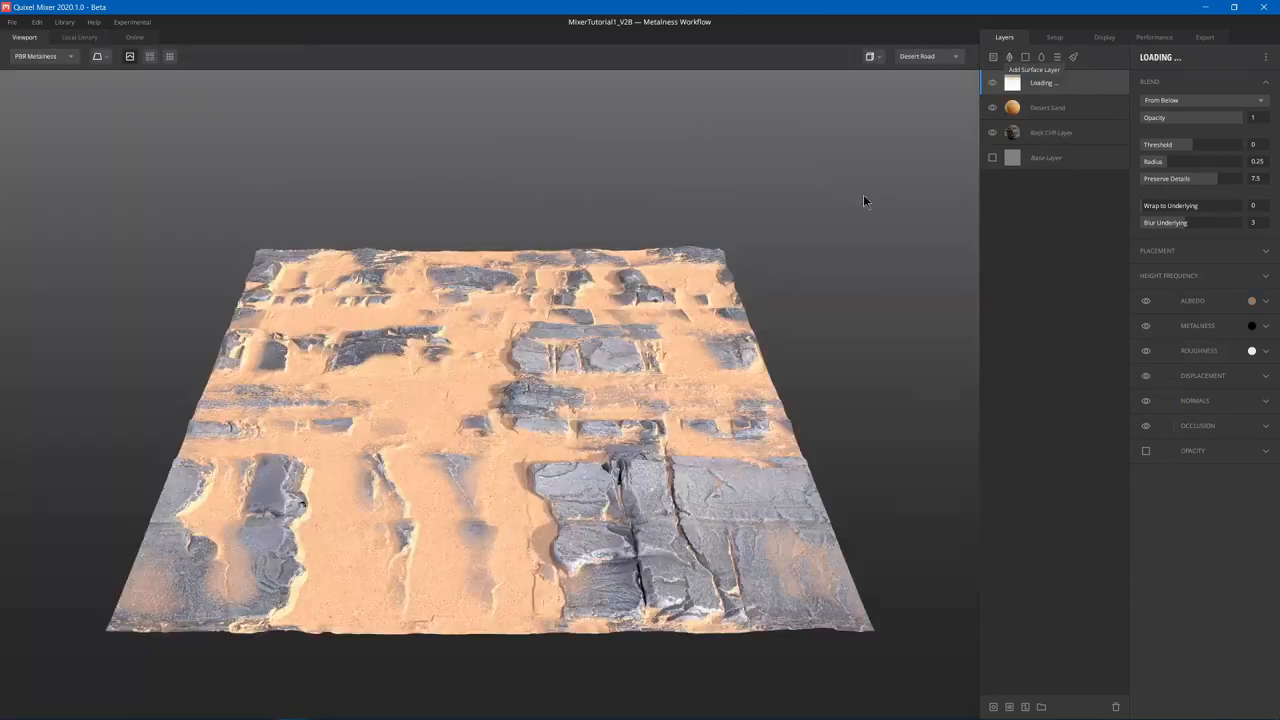
click(1117, 708)
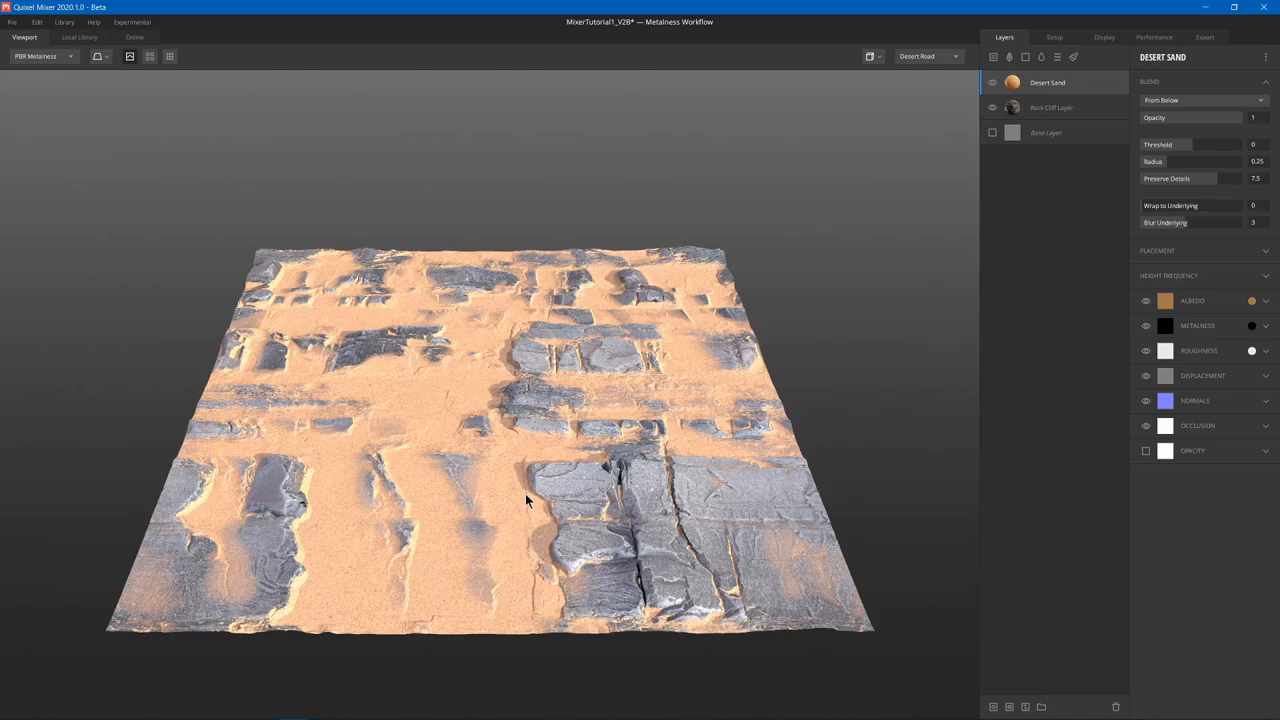
Toggle displacement off then back on (D) while viewing the terrain from low angles.
mouse_move(670, 436)
mouse_down()
mouse_move(595, 391)
mouse_move(608, 363)
mouse_up()
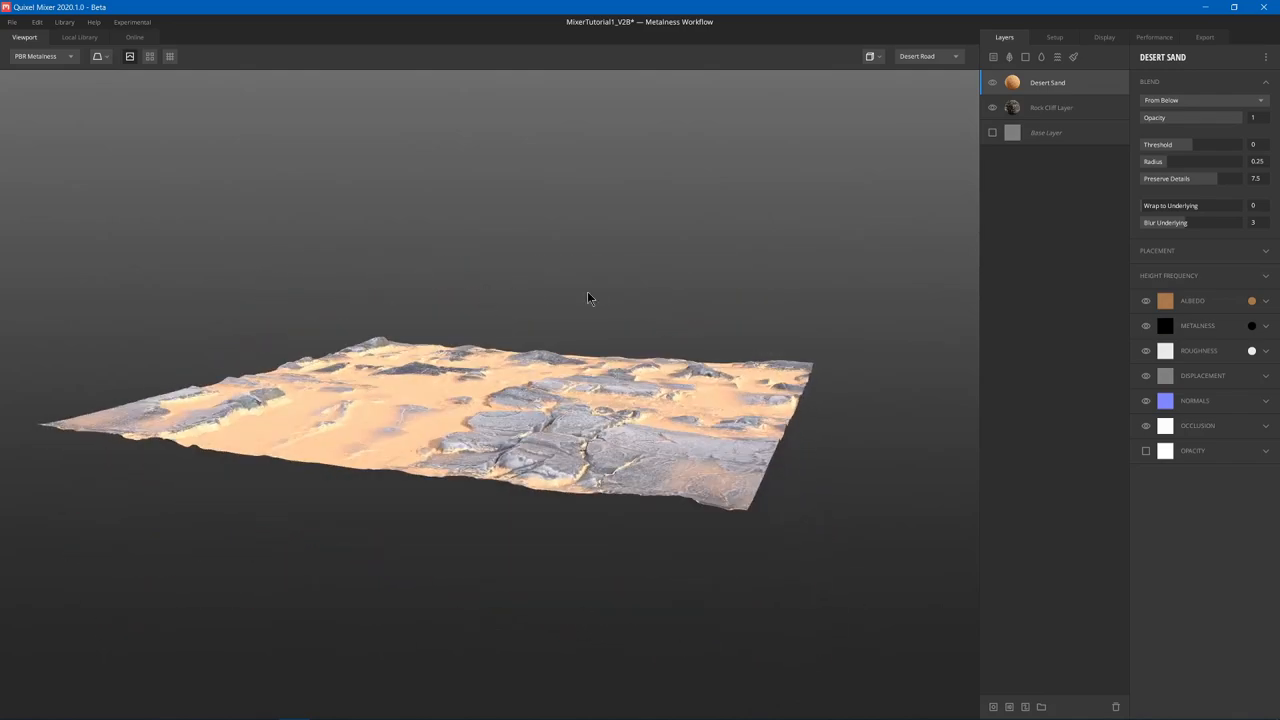
mouse_move(587, 297)
mouse_down()
mouse_move(632, 348)
mouse_move(536, 331)
mouse_move(602, 258)
mouse_move(531, 268)
mouse_up()
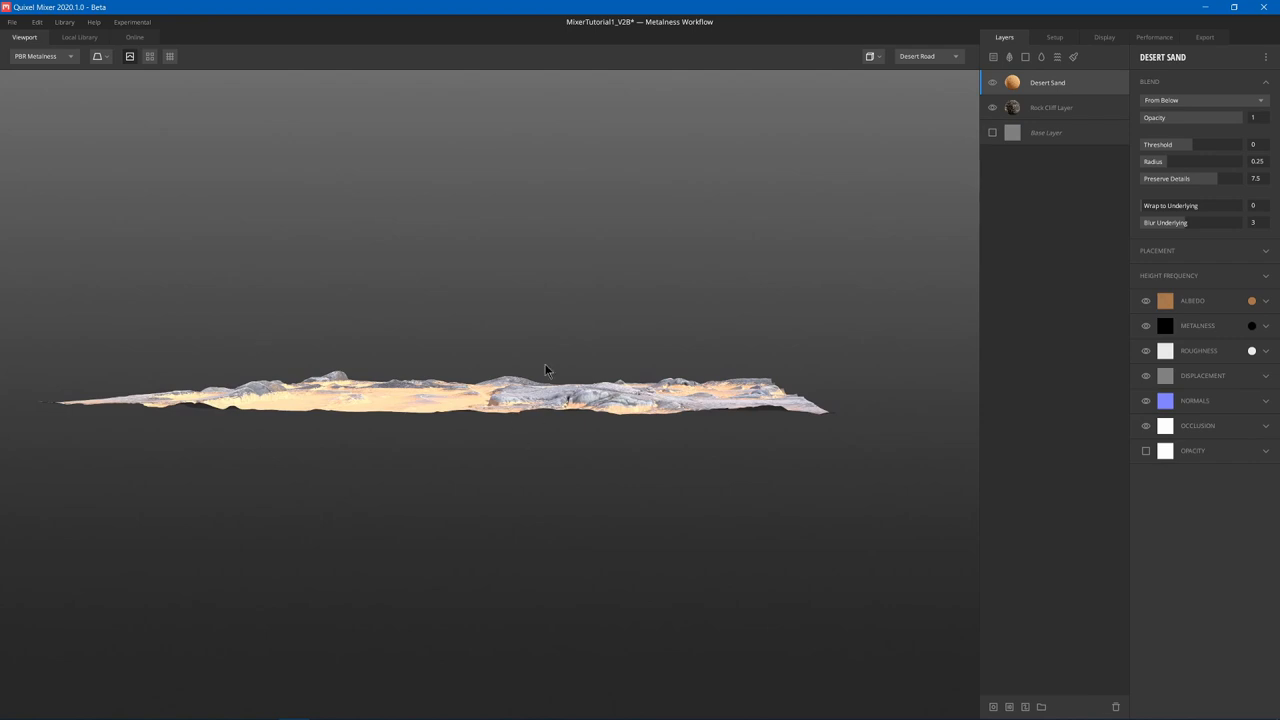
mouse_move(545, 364)
mouse_down()
mouse_move(501, 333)
mouse_move(521, 372)
mouse_move(529, 327)
mouse_move(512, 343)
mouse_up()
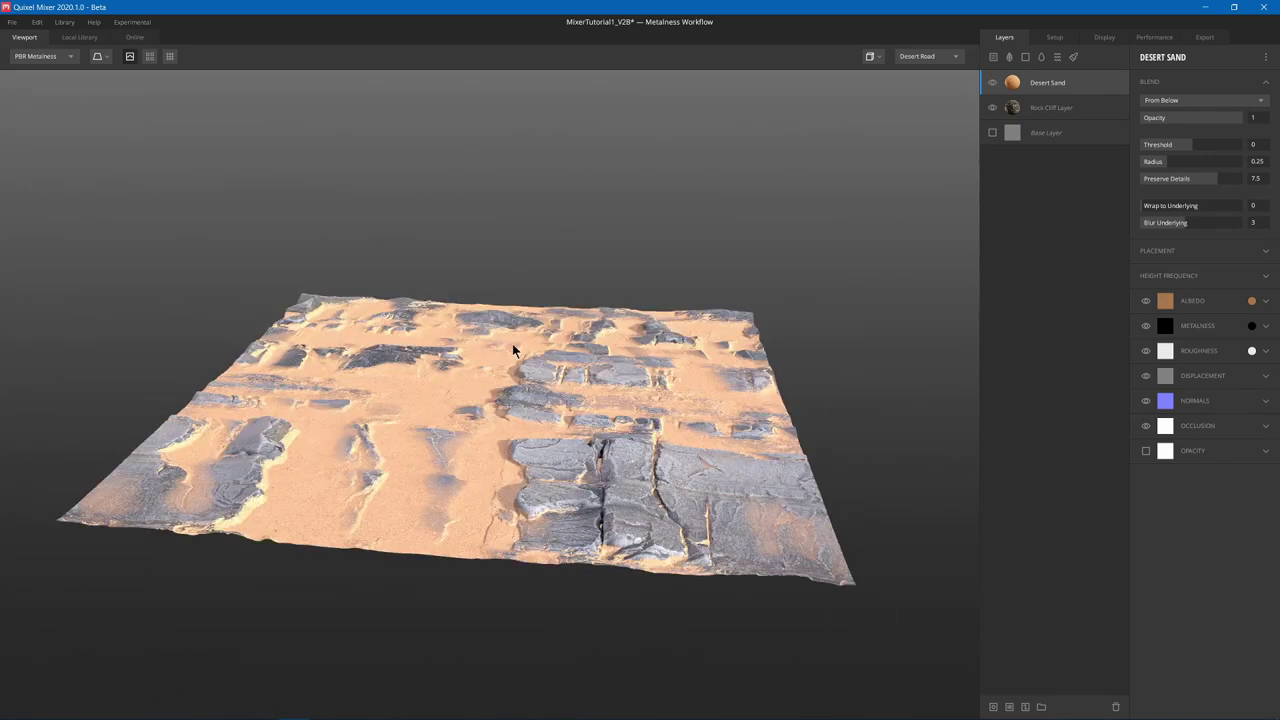
click(129, 56)
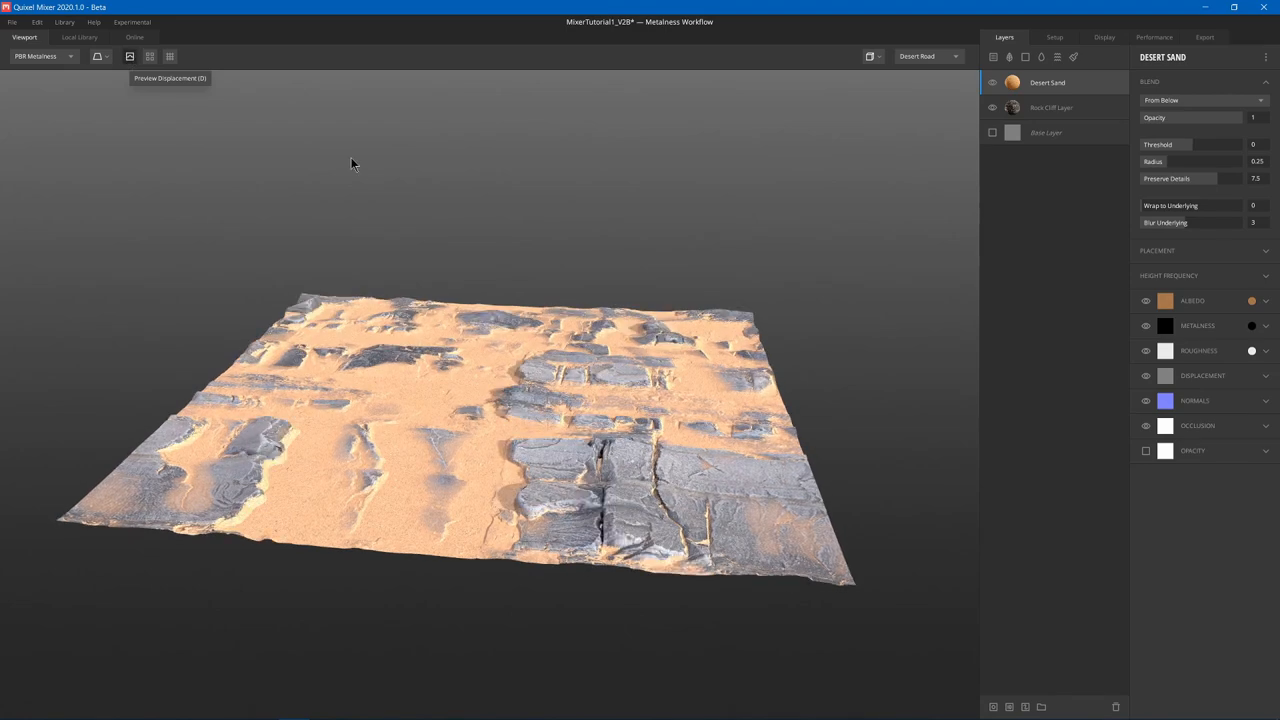
mouse_move(361, 187)
mouse_down()
mouse_move(410, 216)
mouse_move(396, 243)
mouse_move(415, 241)
mouse_up()
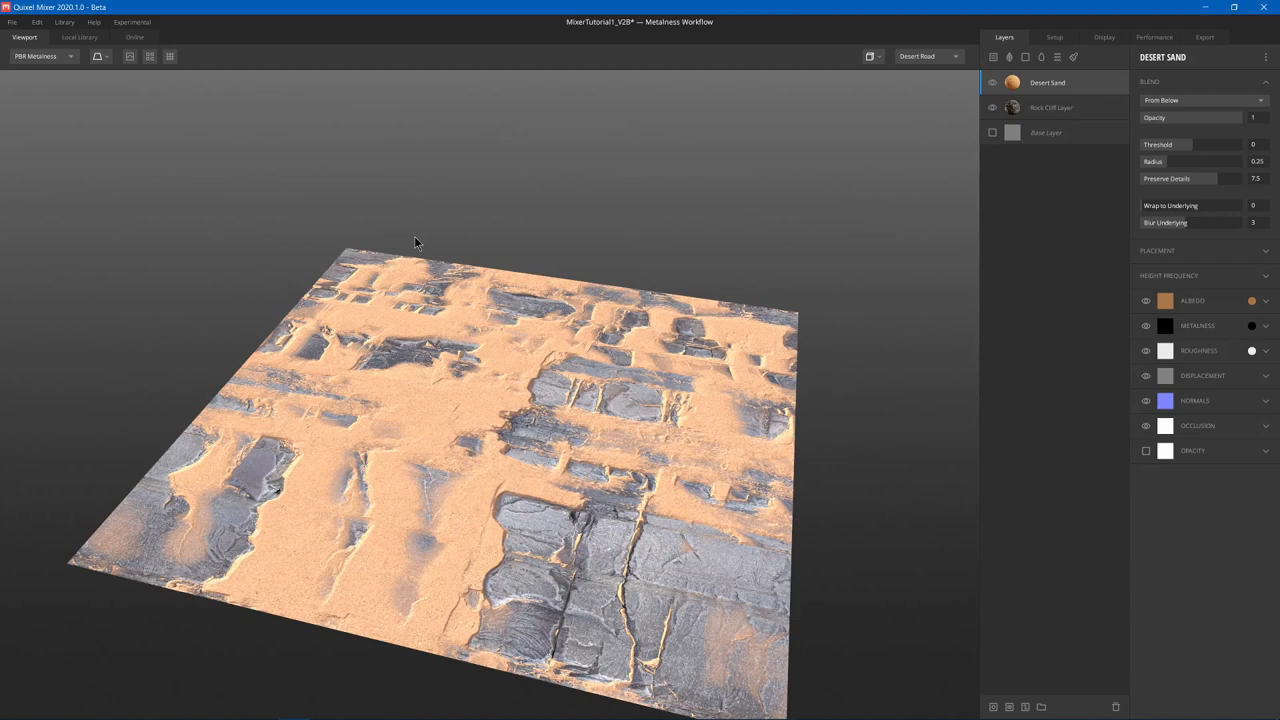
drag(384, 324, 372, 267)
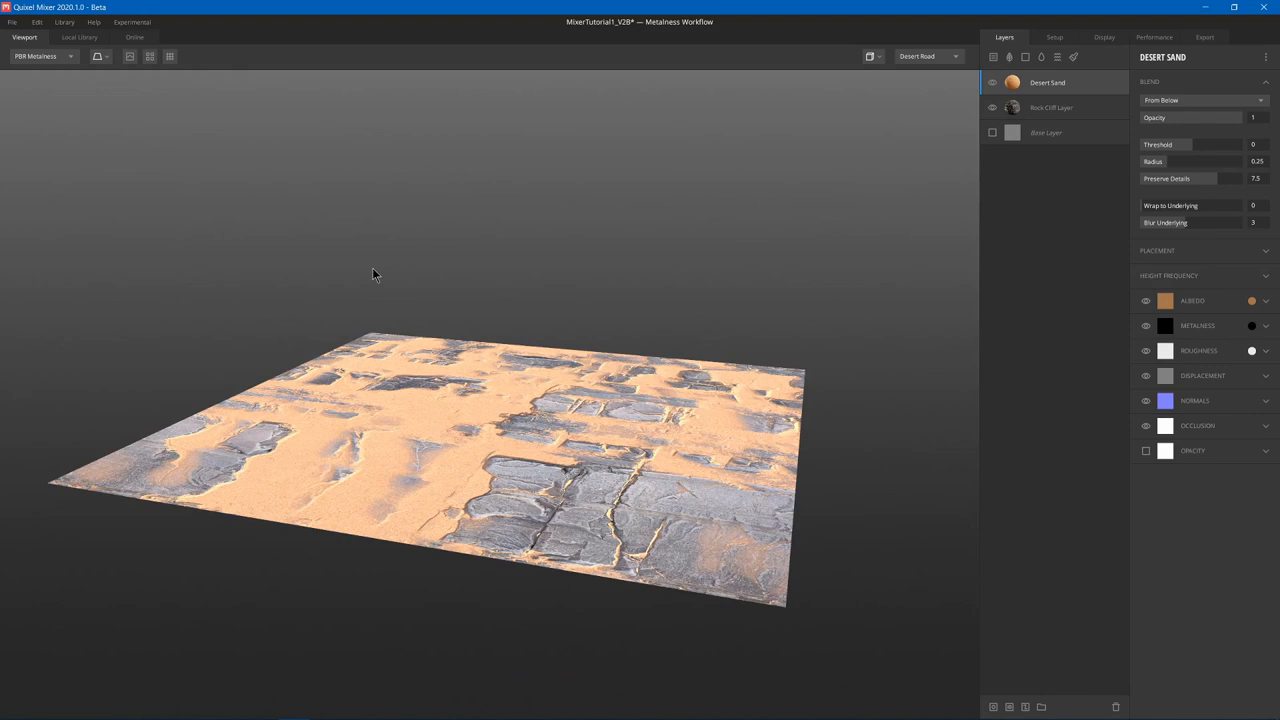
key(d)
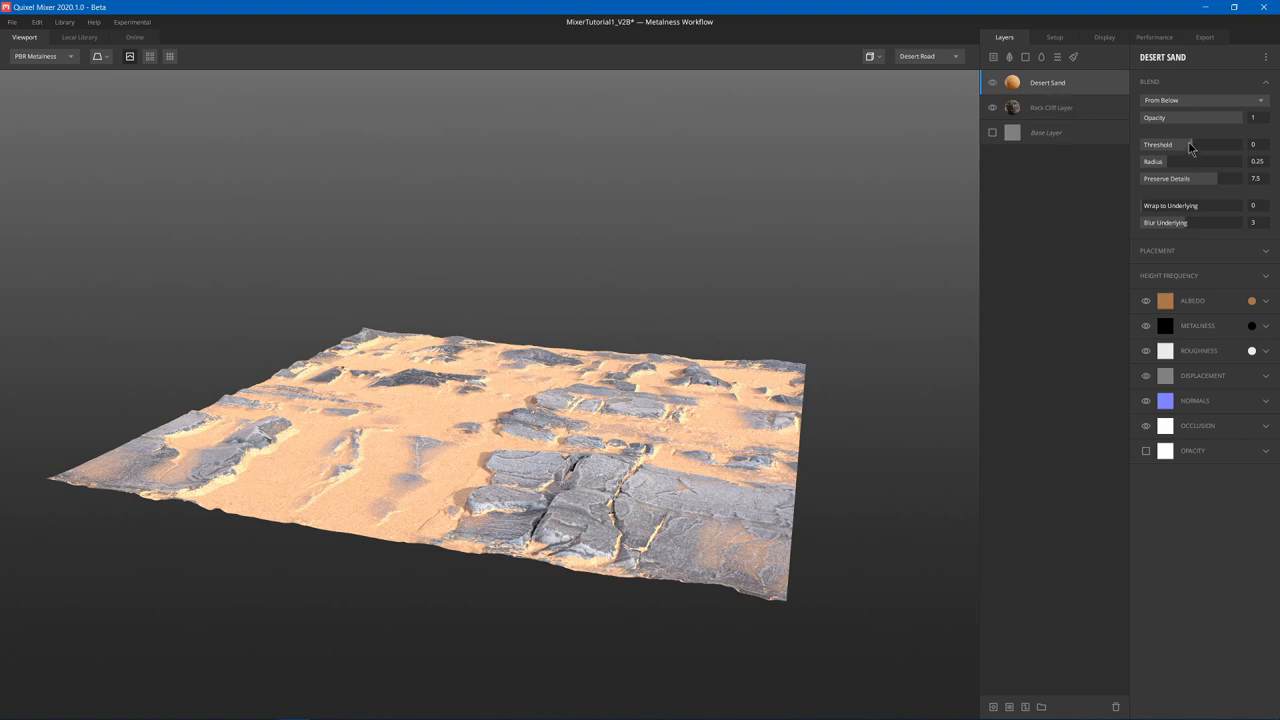
Raise the Desert Sand threshold to test how far sand spreads over the rock.
mouse_move(1188, 145)
mouse_down()
mouse_move(1218, 146)
mouse_move(1141, 145)
mouse_up()
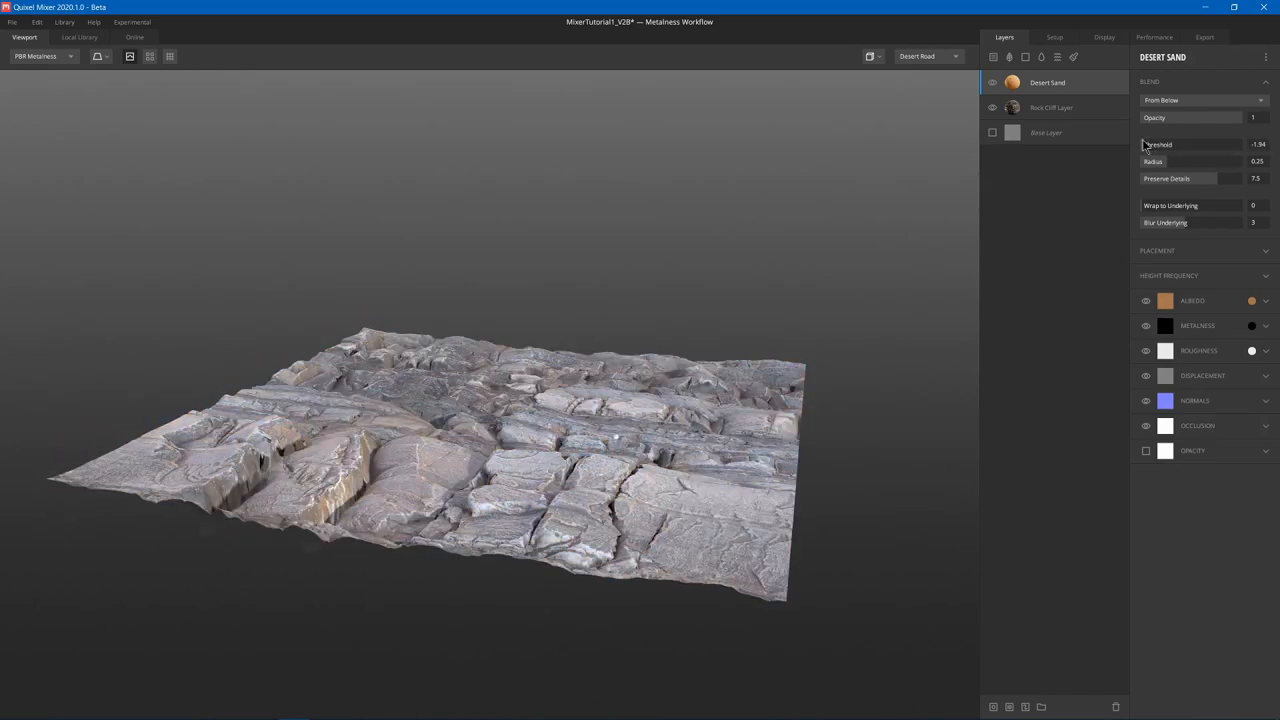
drag(350, 600, 515, 346)
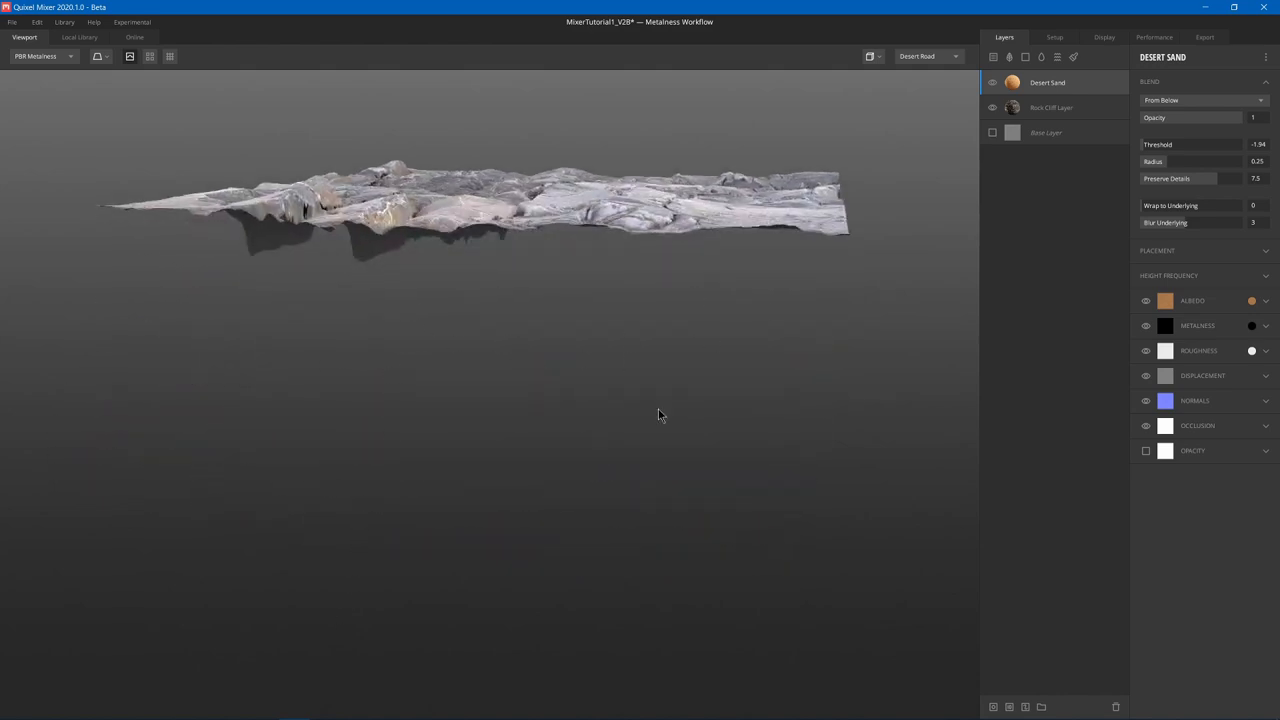
mouse_move(658, 409)
alt+mouse_down()
mouse_move(538, 479)
mouse_move(426, 317)
alt+mouse_up()
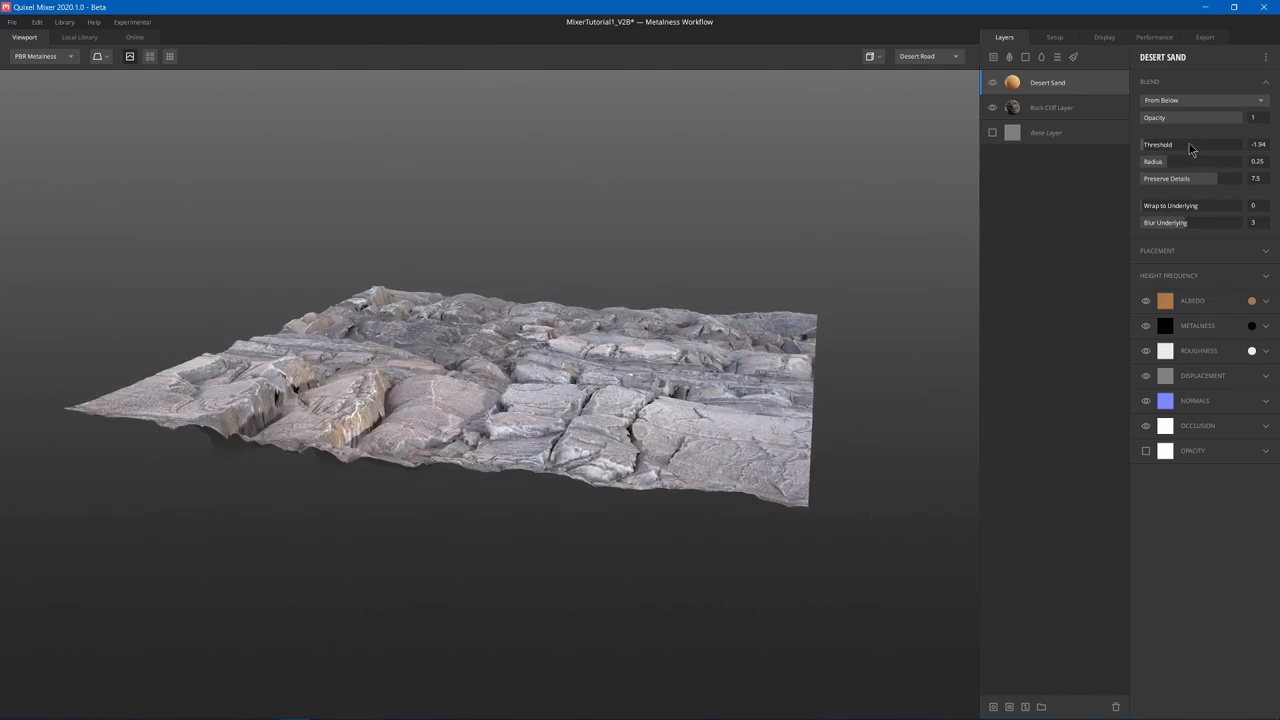
mouse_move(1158, 144)
mouse_down()
mouse_move(1234, 144)
mouse_move(1194, 144)
mouse_up()
alt+drag(640, 330, 508, 404)
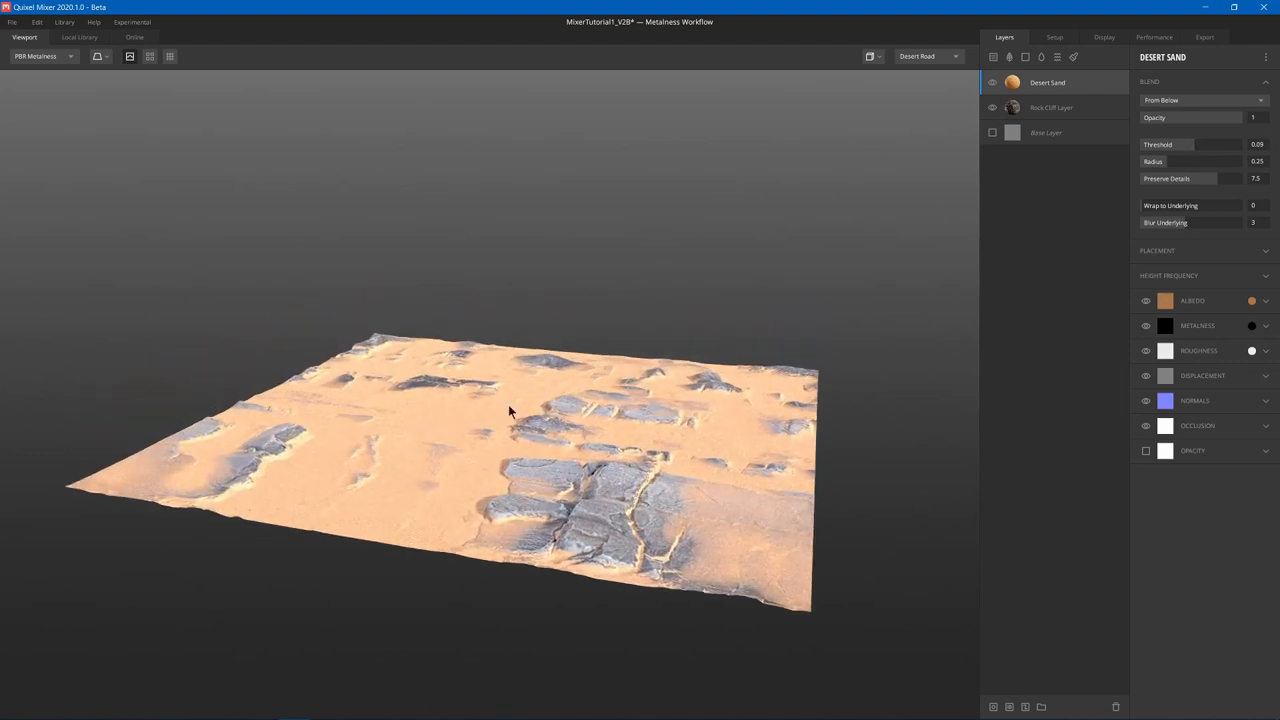
Set Desert Sand to blend From Above and tune Threshold to about -0.209.
click(1168, 103)
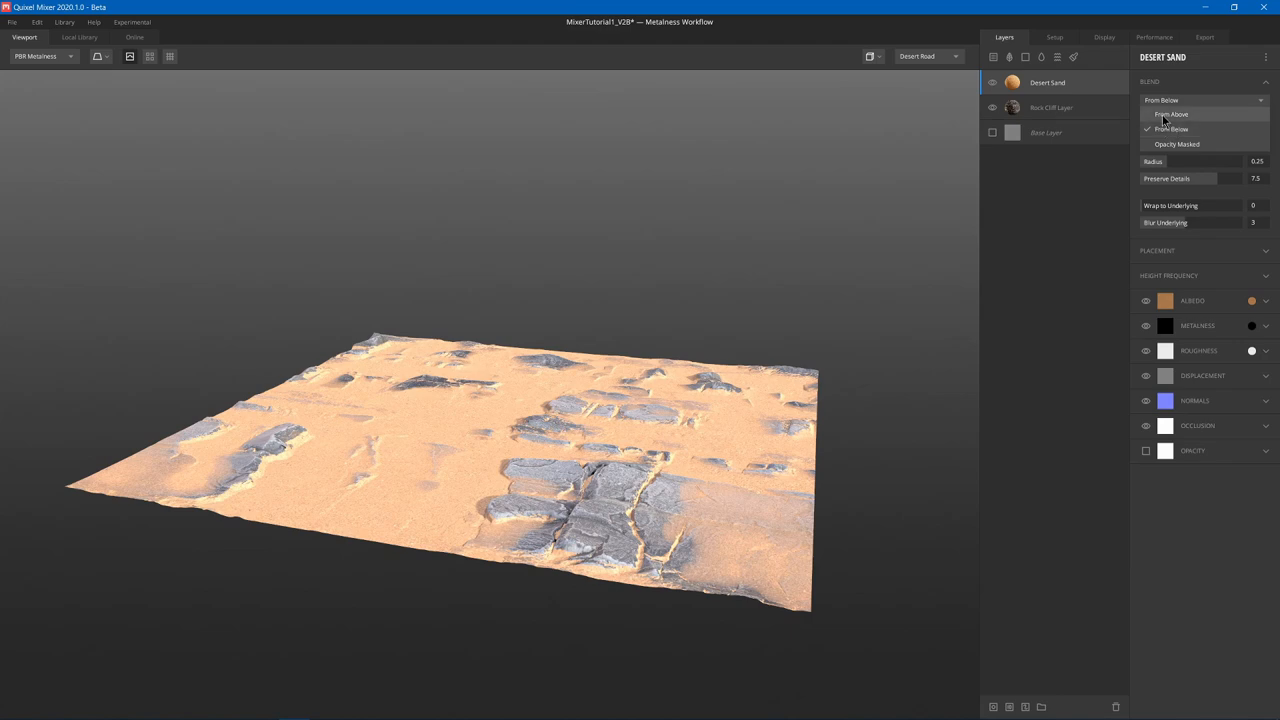
click(1162, 114)
drag(1199, 144, 1120, 146)
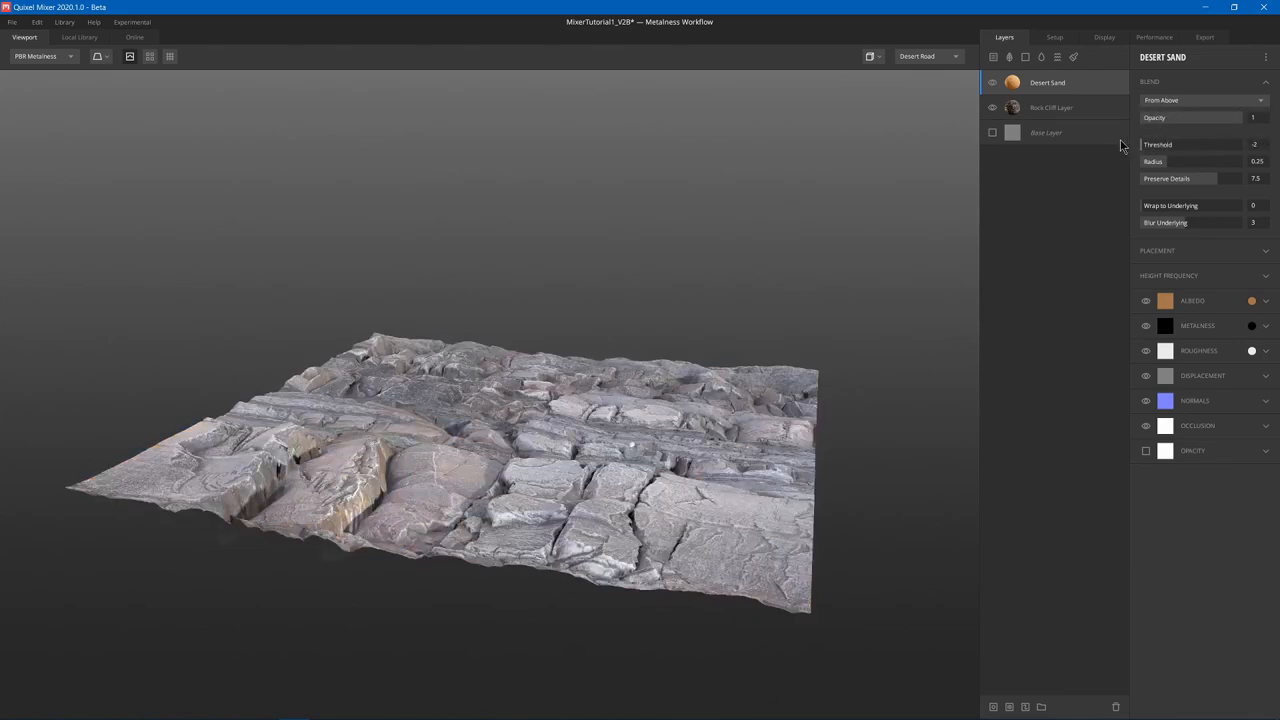
drag(943, 315, 233, 176)
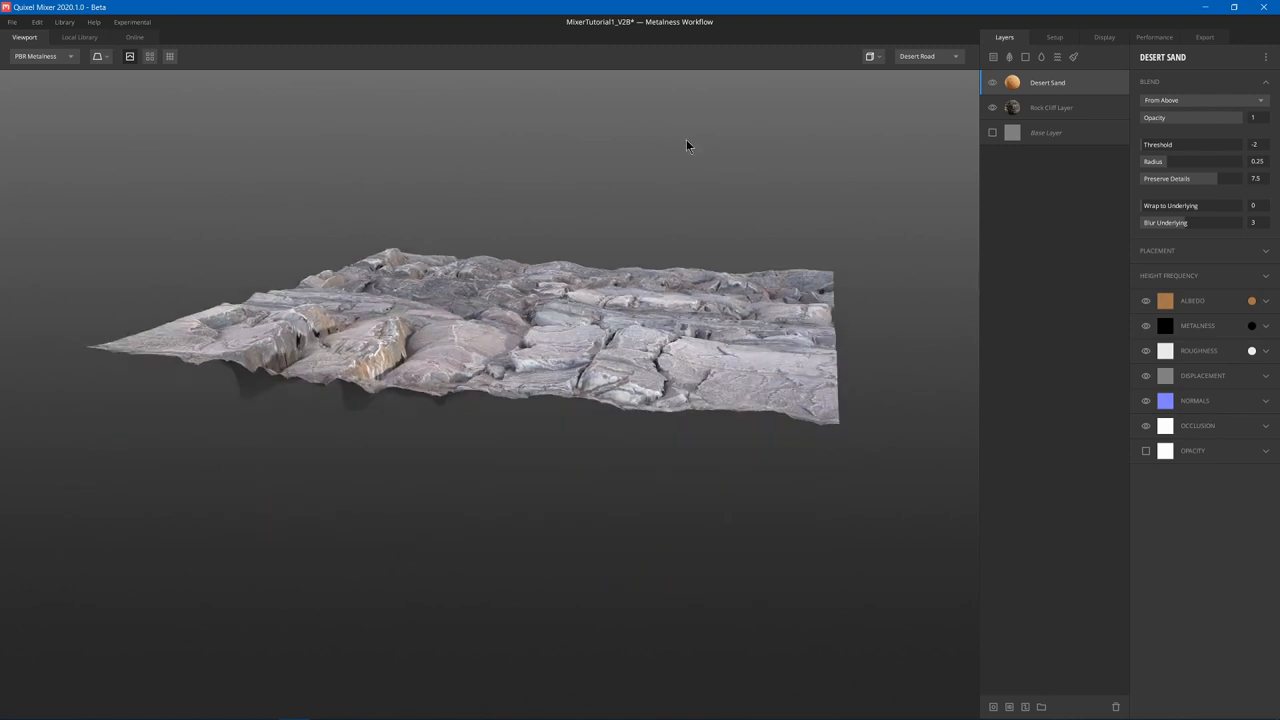
drag(560, 186, 580, 301)
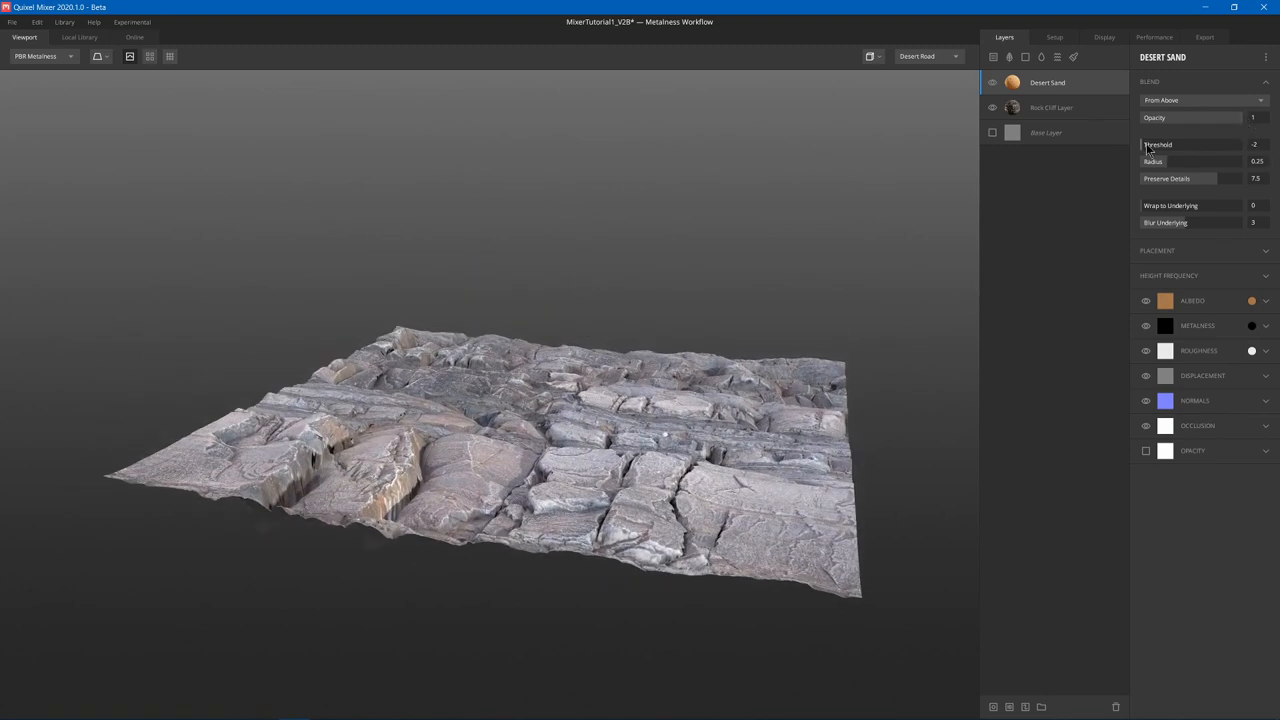
drag(1146, 144, 1188, 146)
scroll(649, 524, up, 2)
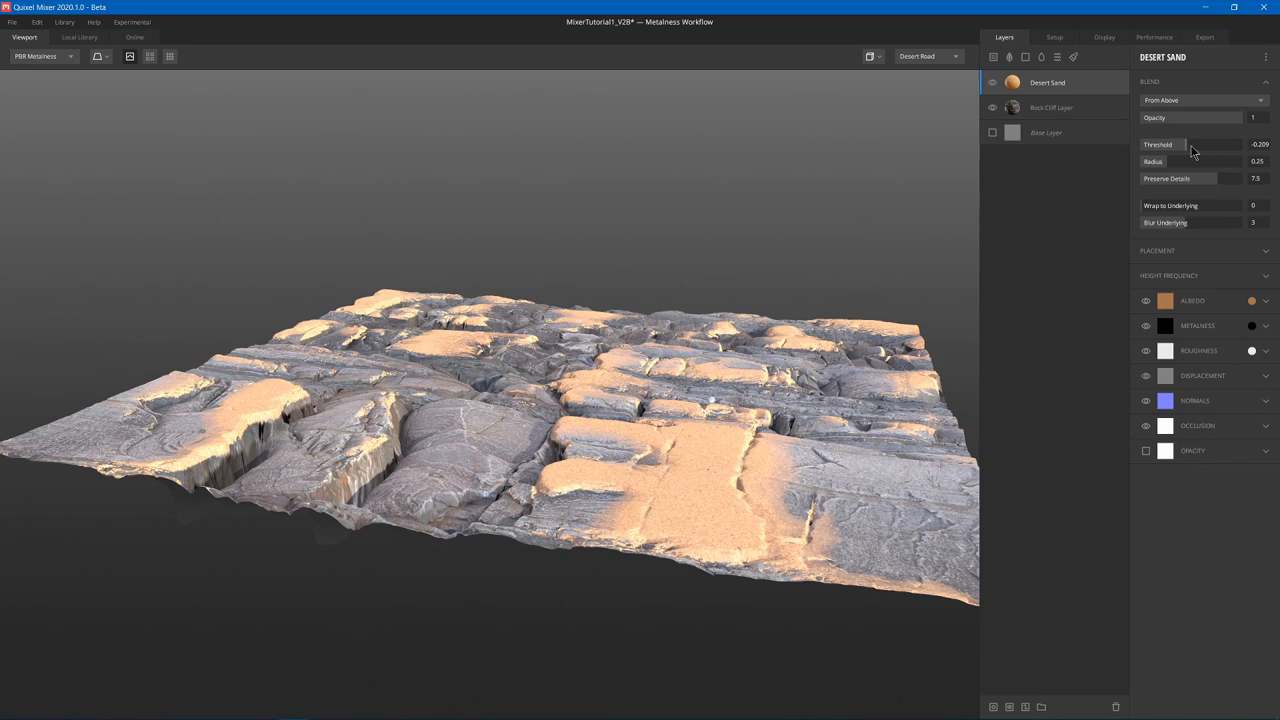
mouse_move(1188, 146)
mouse_down()
mouse_move(1216, 146)
mouse_move(1164, 146)
mouse_up()
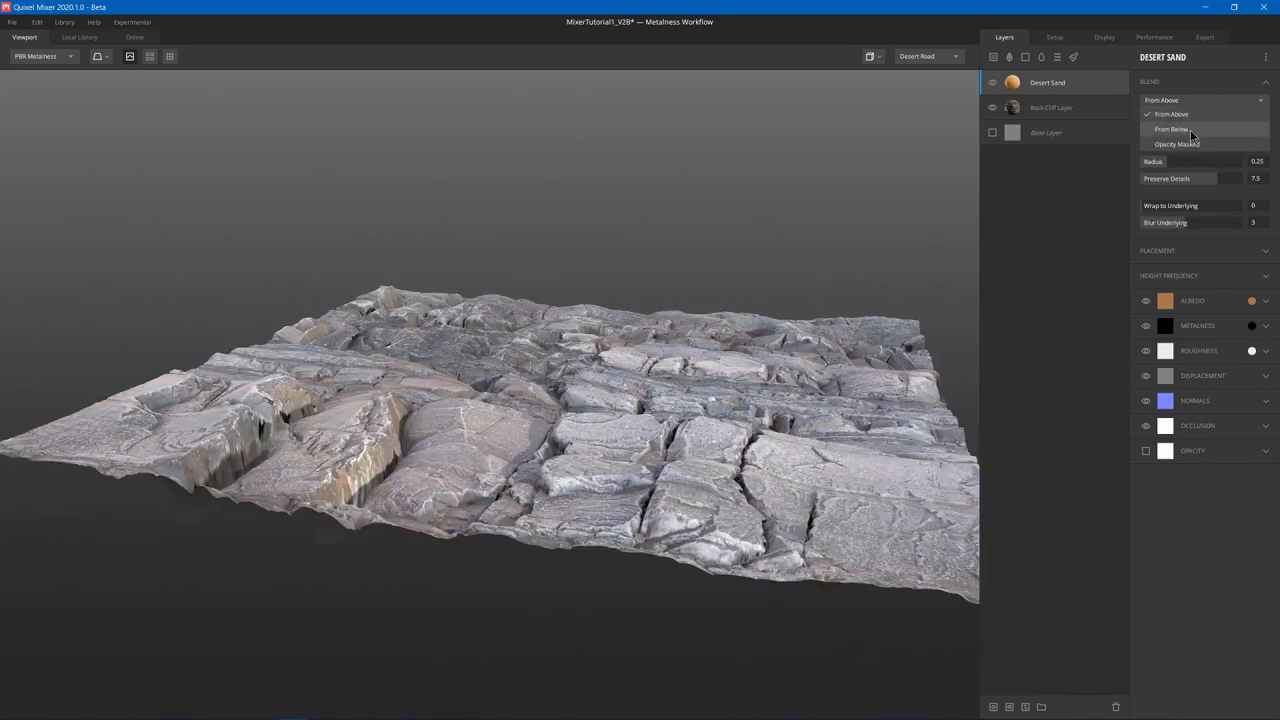
Switch Desert Sand to Opacity Masked with Threshold -0.726 and Opacity 0.224, expanding the Opacity map.
click(1190, 140)
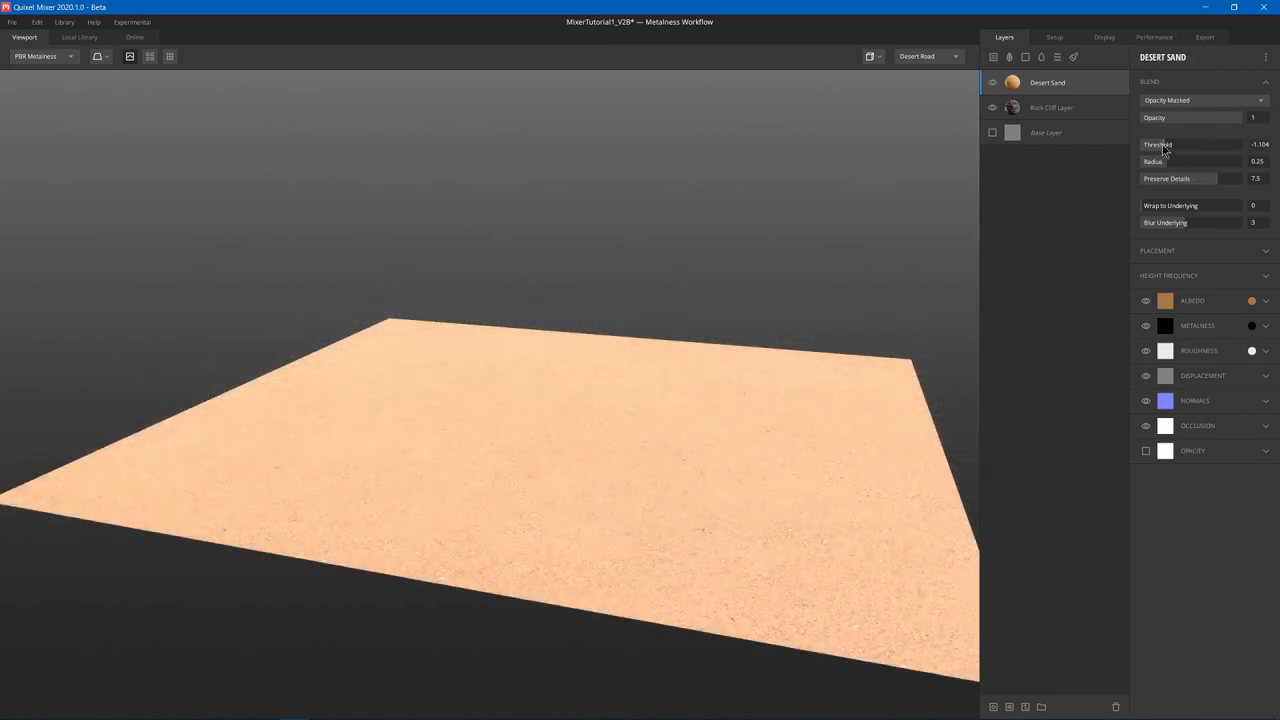
mouse_move(1164, 146)
mouse_down()
mouse_move(1232, 146)
mouse_move(1150, 146)
mouse_move(1218, 146)
mouse_move(1174, 146)
mouse_up()
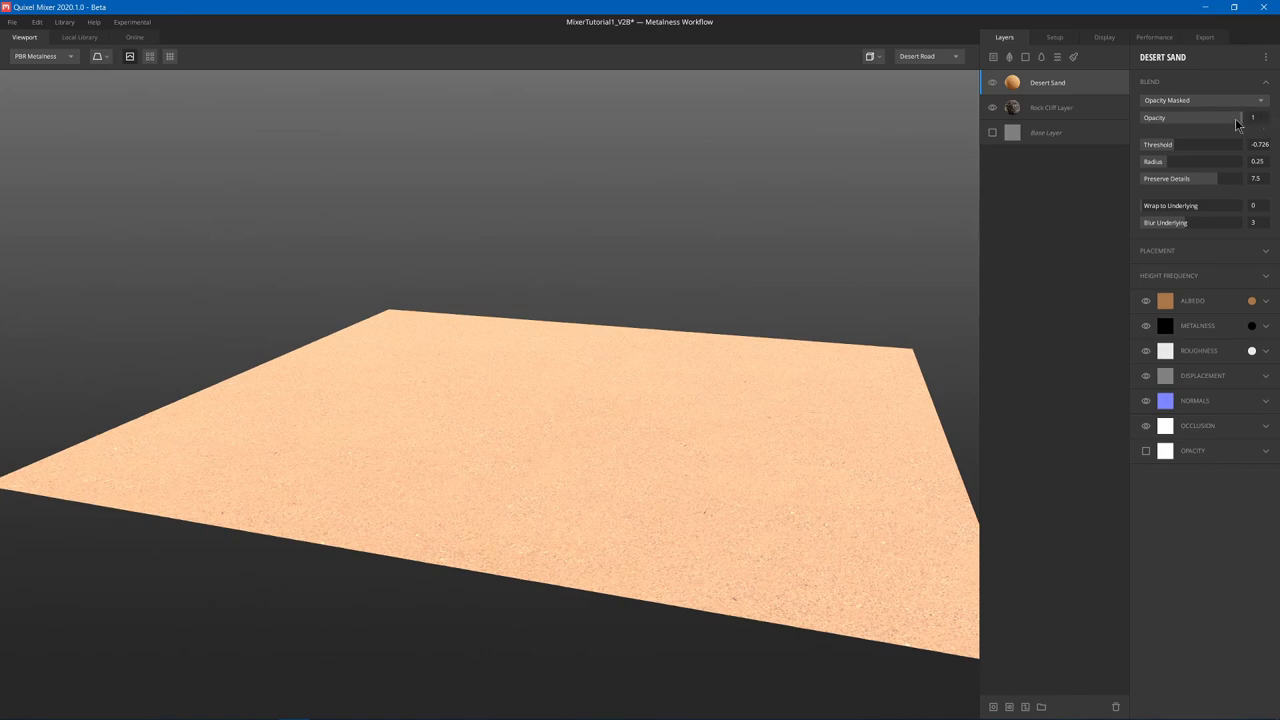
drag(1237, 119, 1160, 119)
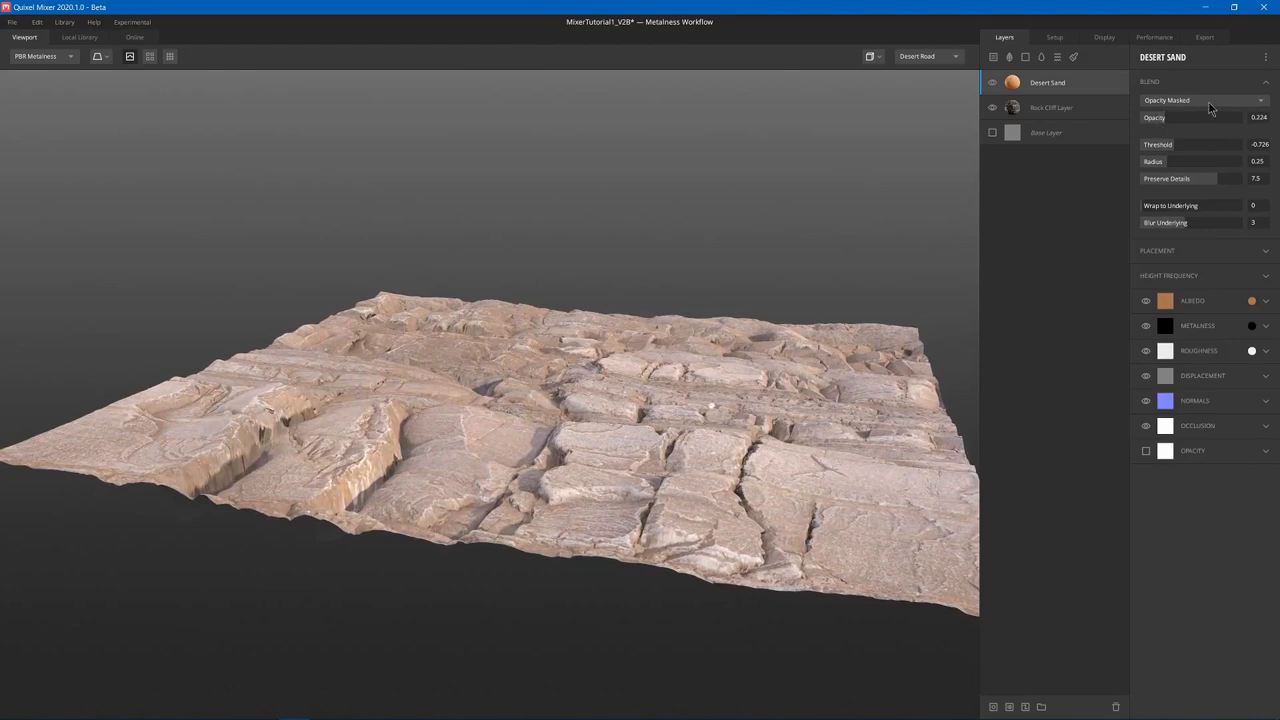
click(1208, 101)
click(1193, 122)
Load an AO image as the sand's opacity mask, restore Opacity to 1, then remove the mask.
click(1152, 477)
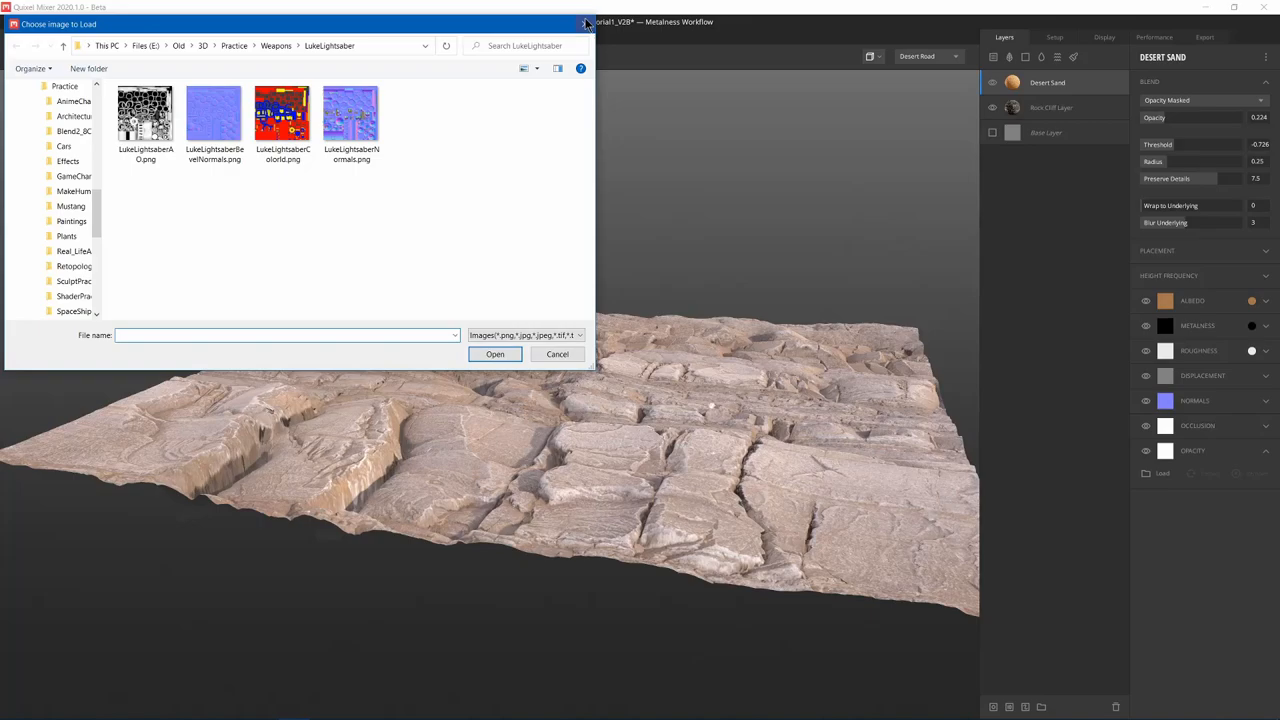
double_click(145, 112)
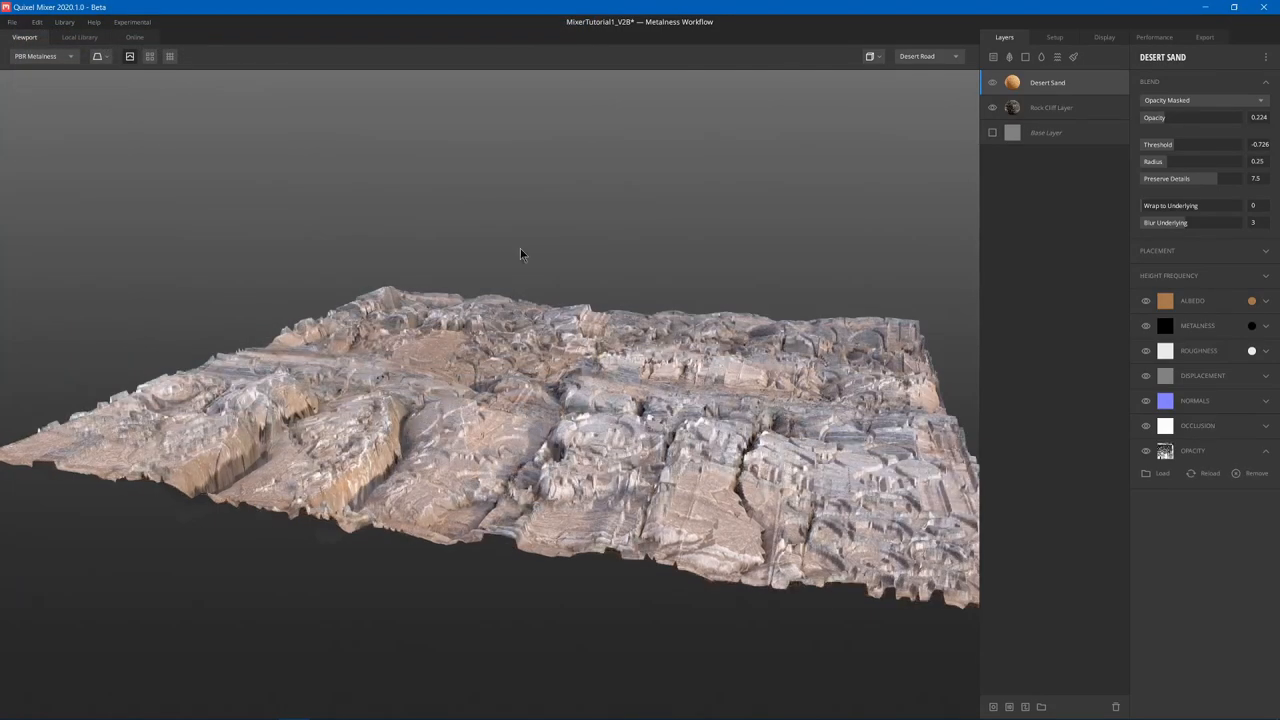
mouse_move(572, 262)
mouse_down()
mouse_move(563, 383)
mouse_move(500, 400)
mouse_up()
scroll(563, 383, up, 4)
drag(1170, 117, 1240, 117)
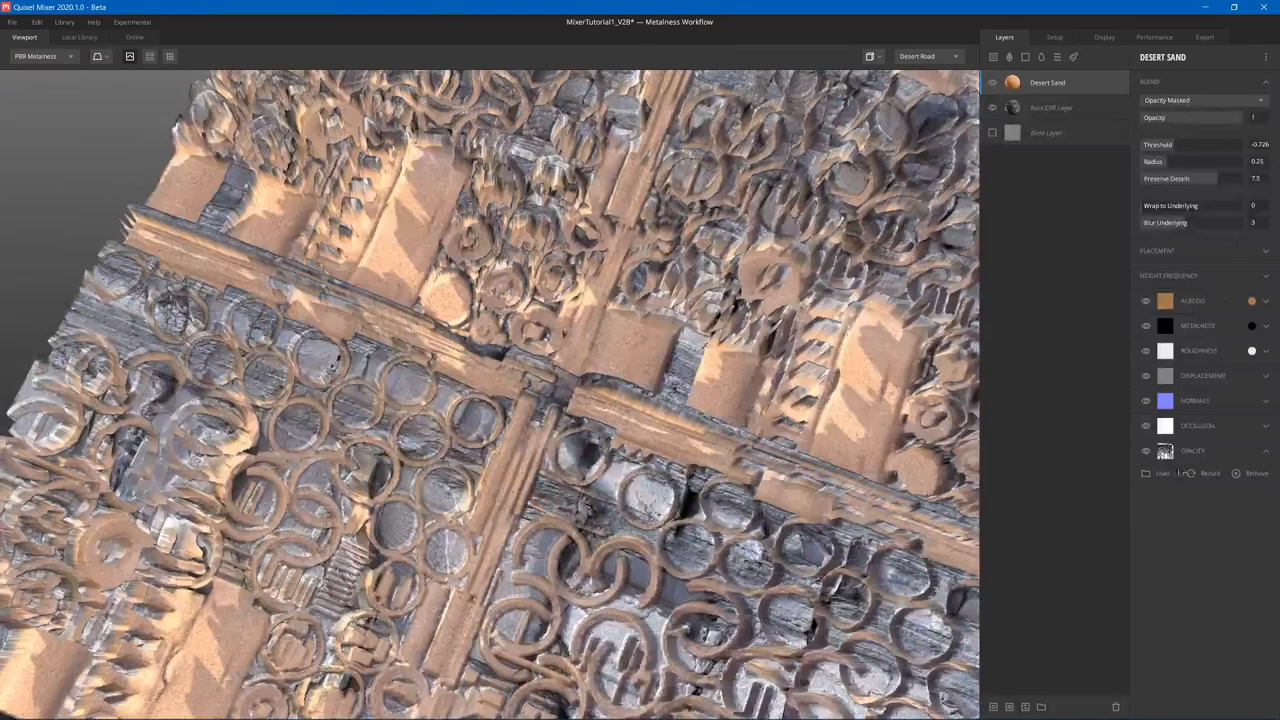
drag(510, 320, 467, 208)
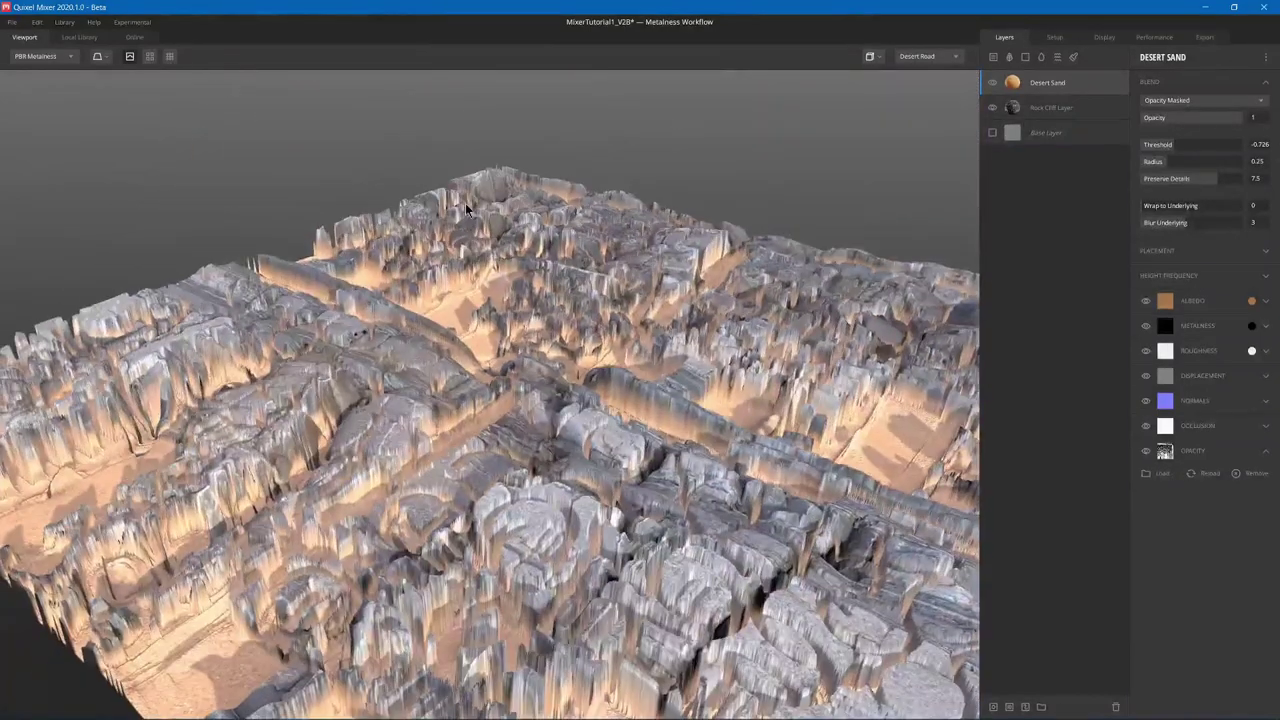
click(1252, 473)
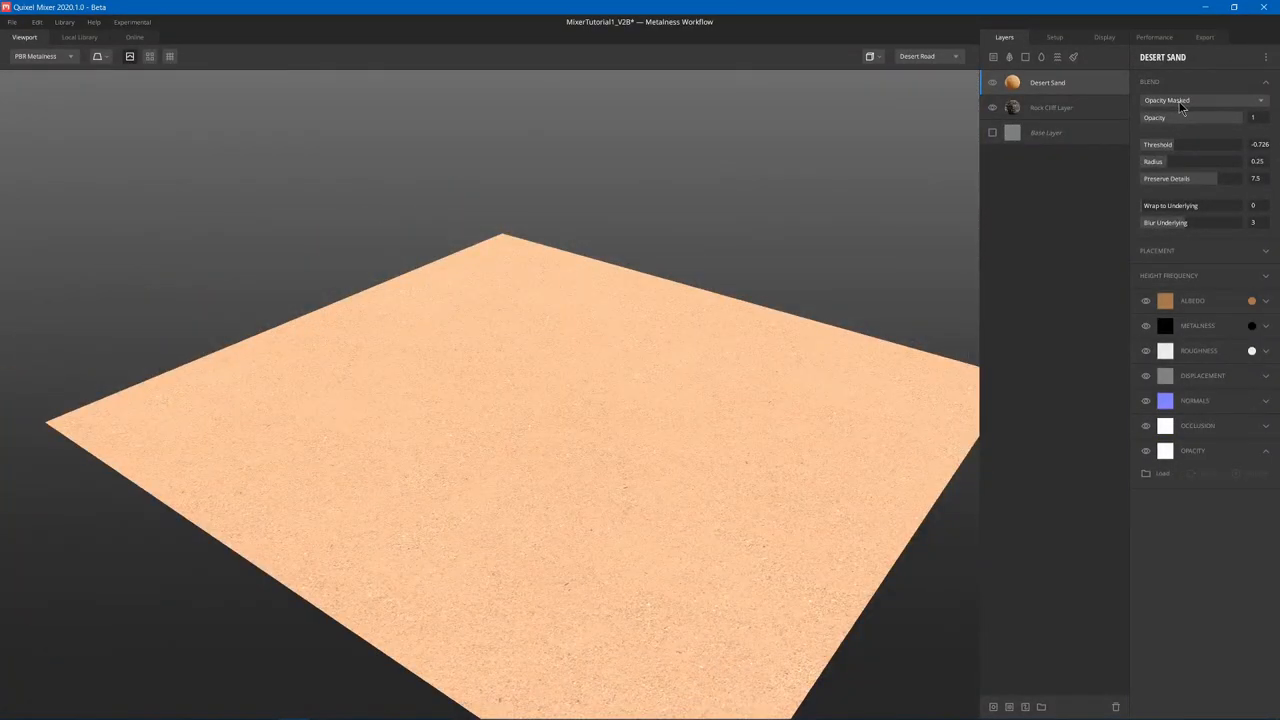
click(1177, 100)
Blend Desert Sand From Below with Threshold about -0.129 and Radius 0.672.
click(1172, 129)
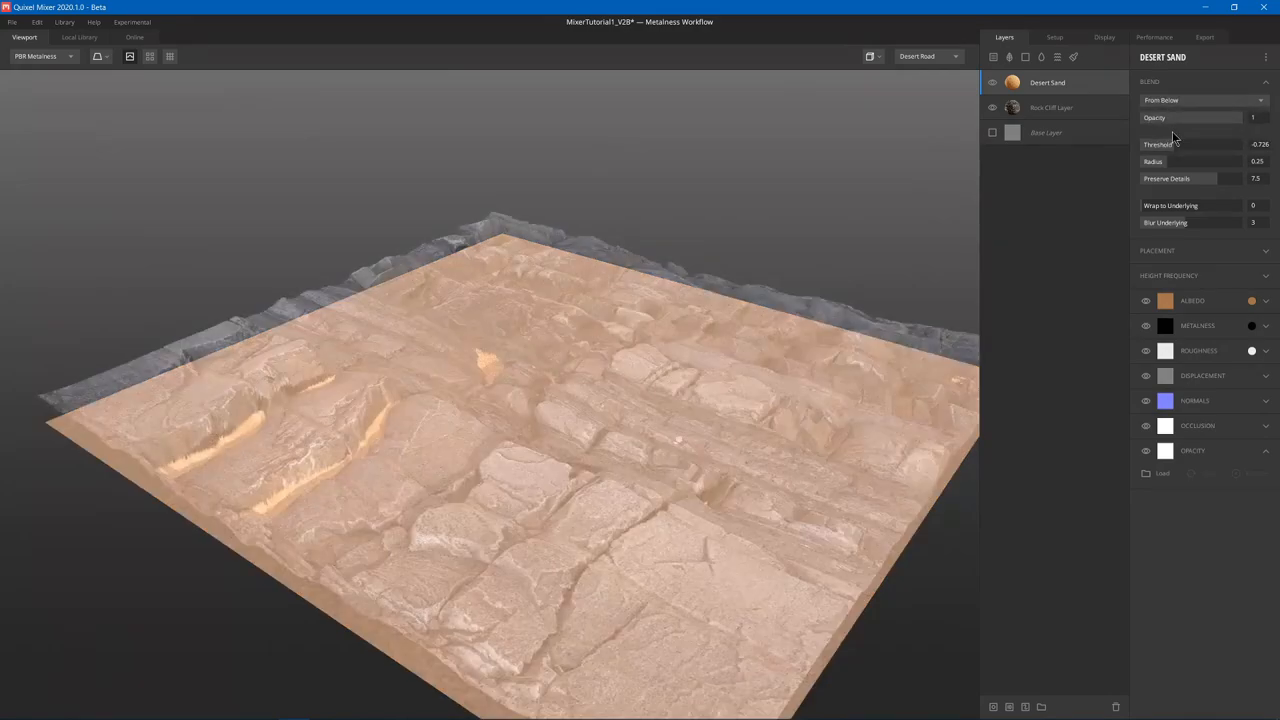
drag(1175, 145, 1188, 145)
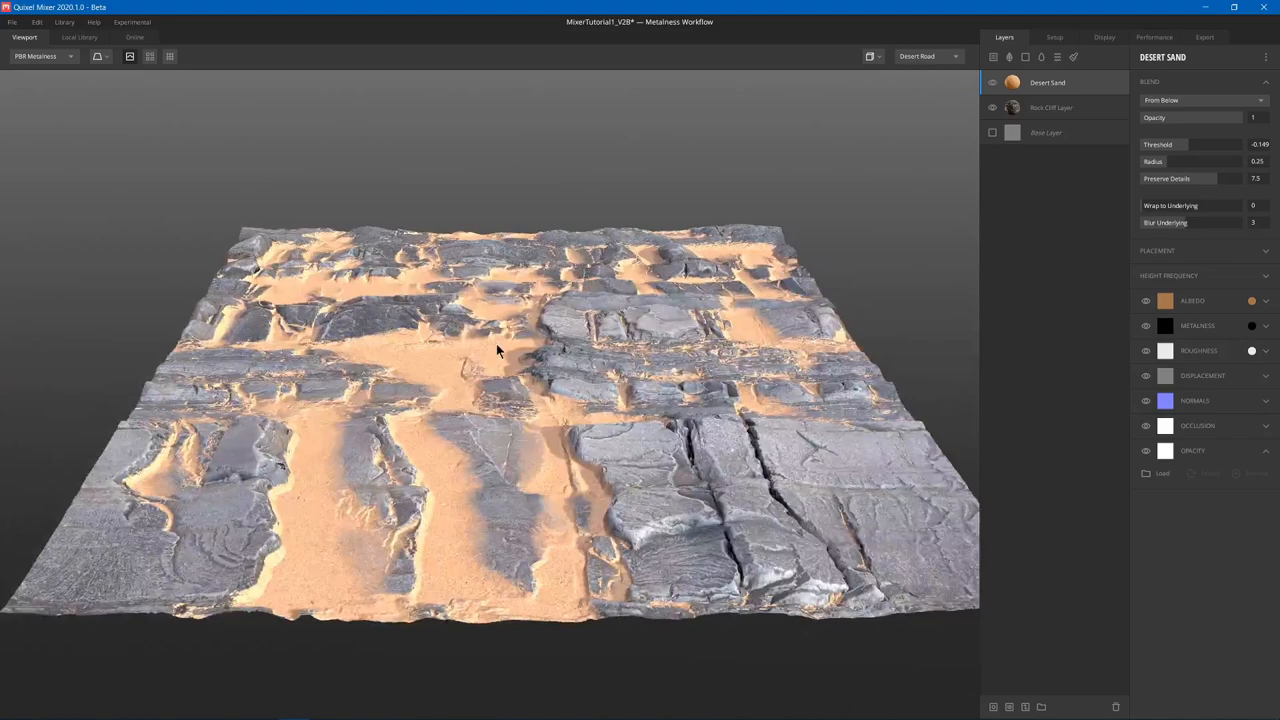
scroll(511, 300, up, 6)
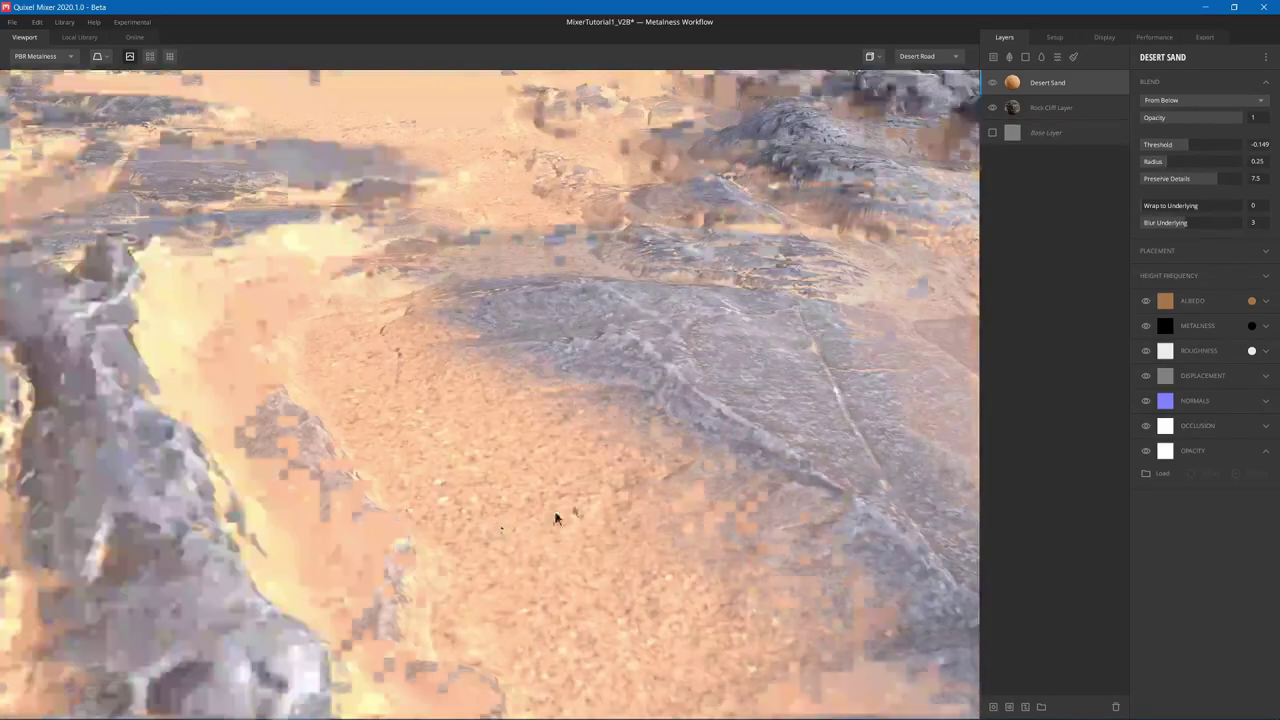
scroll(560, 470, up, 6)
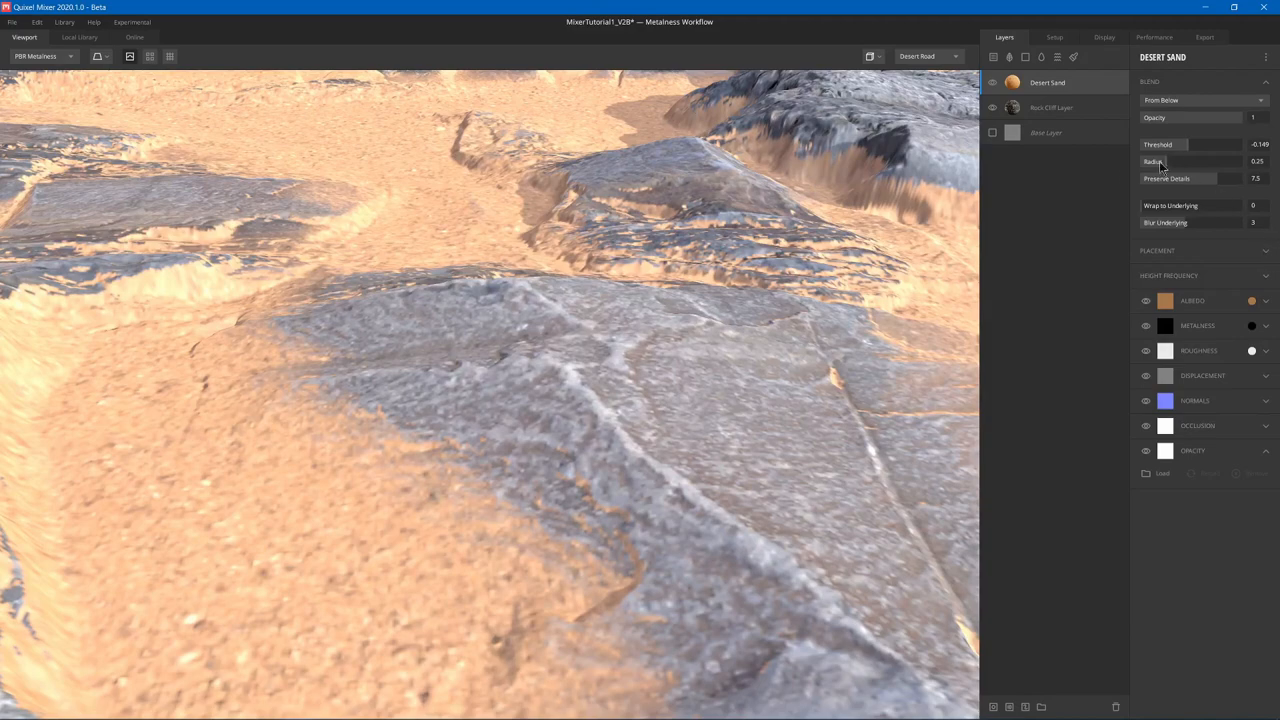
mouse_move(1146, 162)
mouse_down()
mouse_move(1236, 162)
mouse_move(1127, 179)
mouse_up()
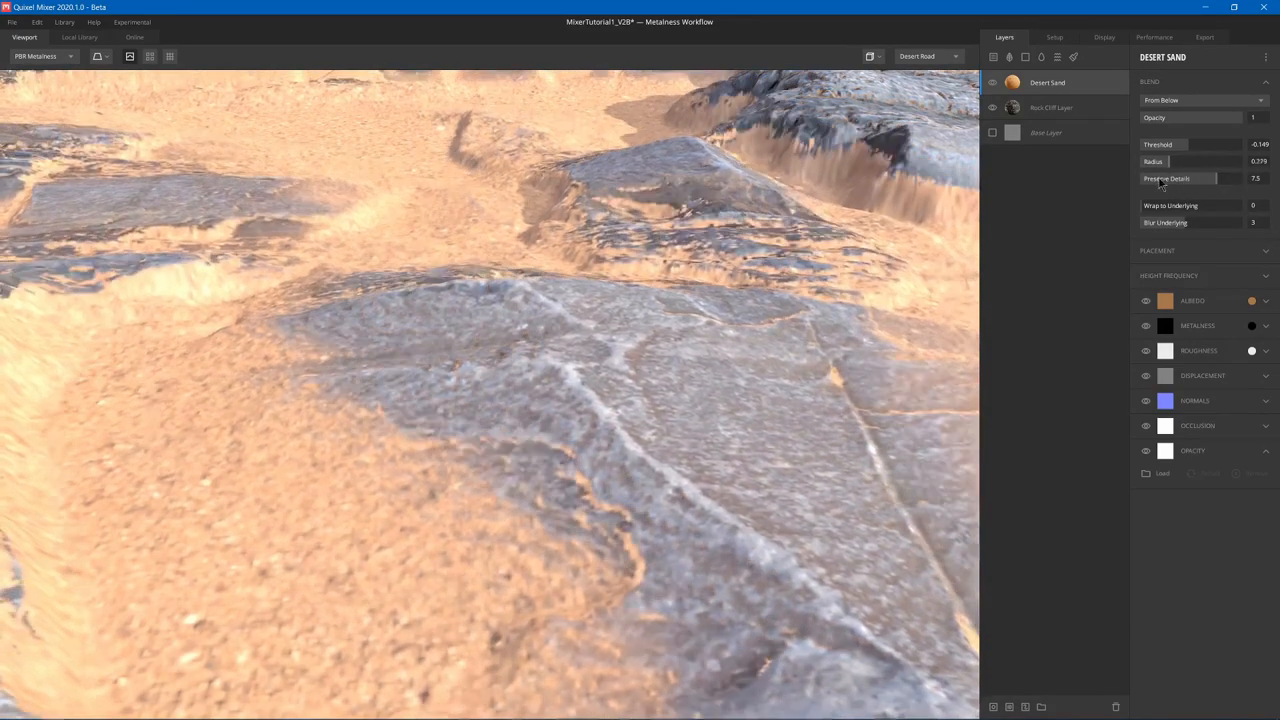
scroll(450, 430, up, 5)
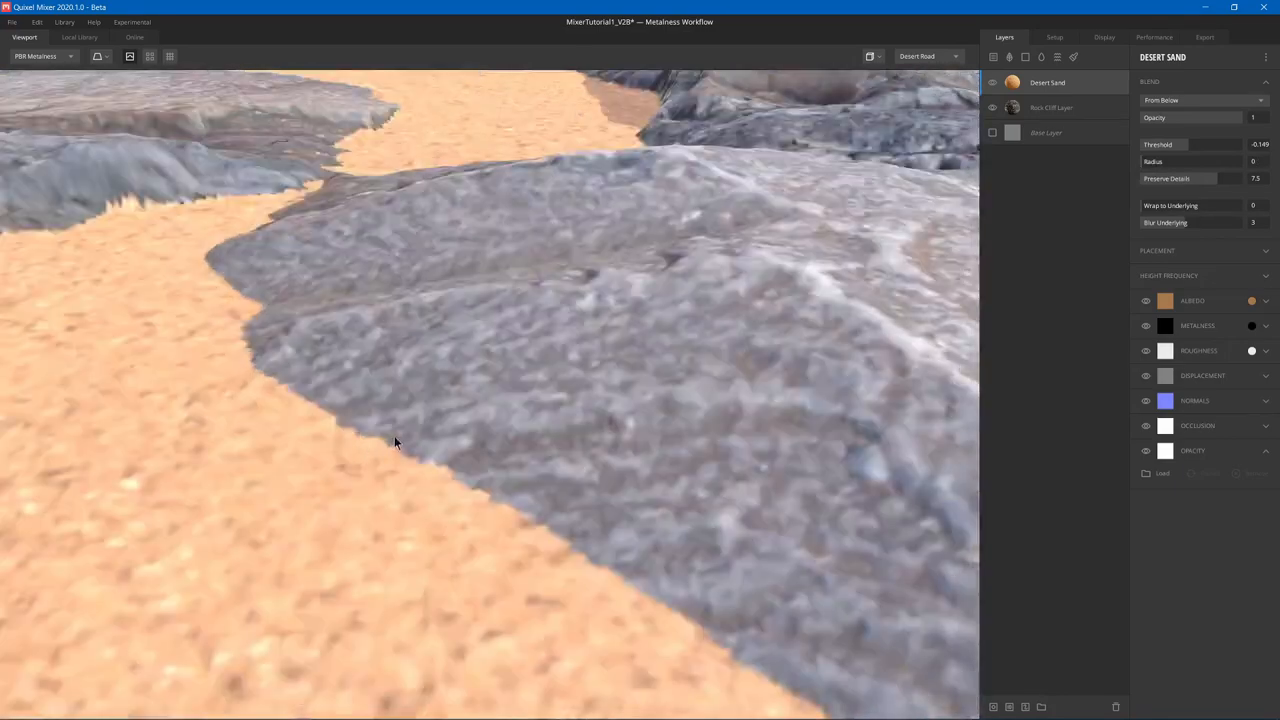
scroll(470, 439, up, 5)
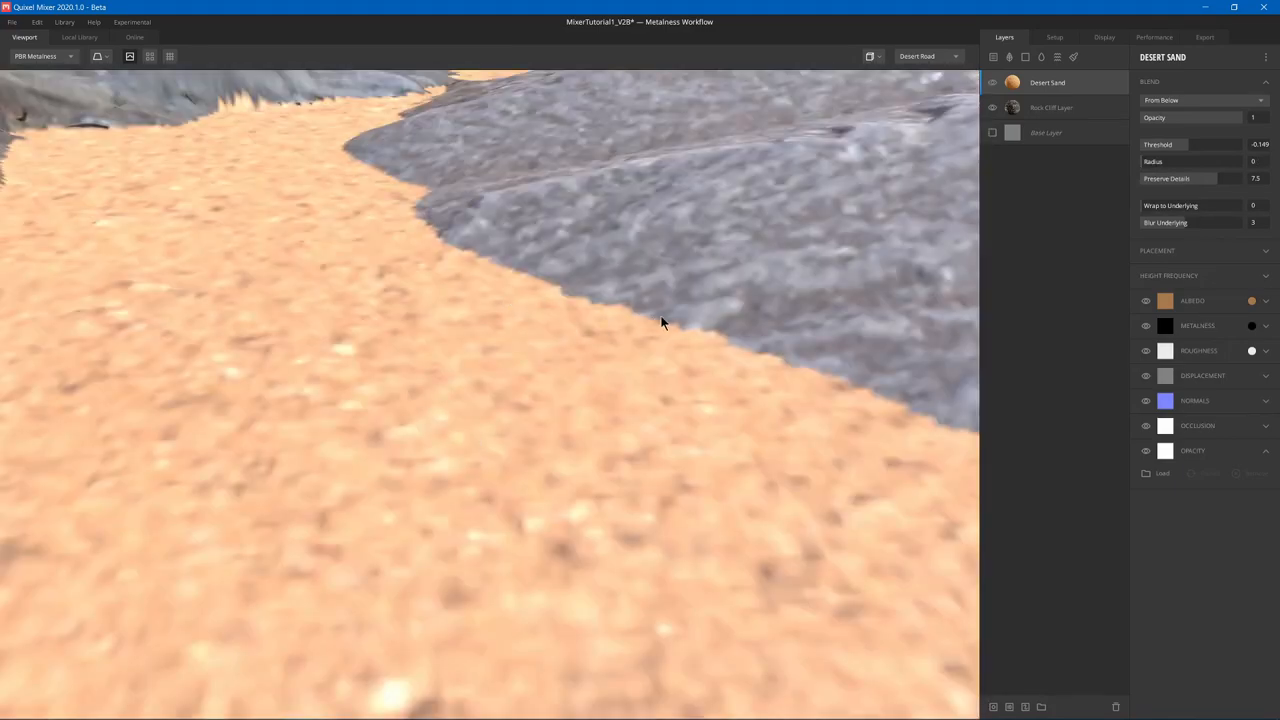
mouse_move(661, 322)
mouse_down()
mouse_move(612, 365)
mouse_move(774, 369)
mouse_move(700, 380)
mouse_up()
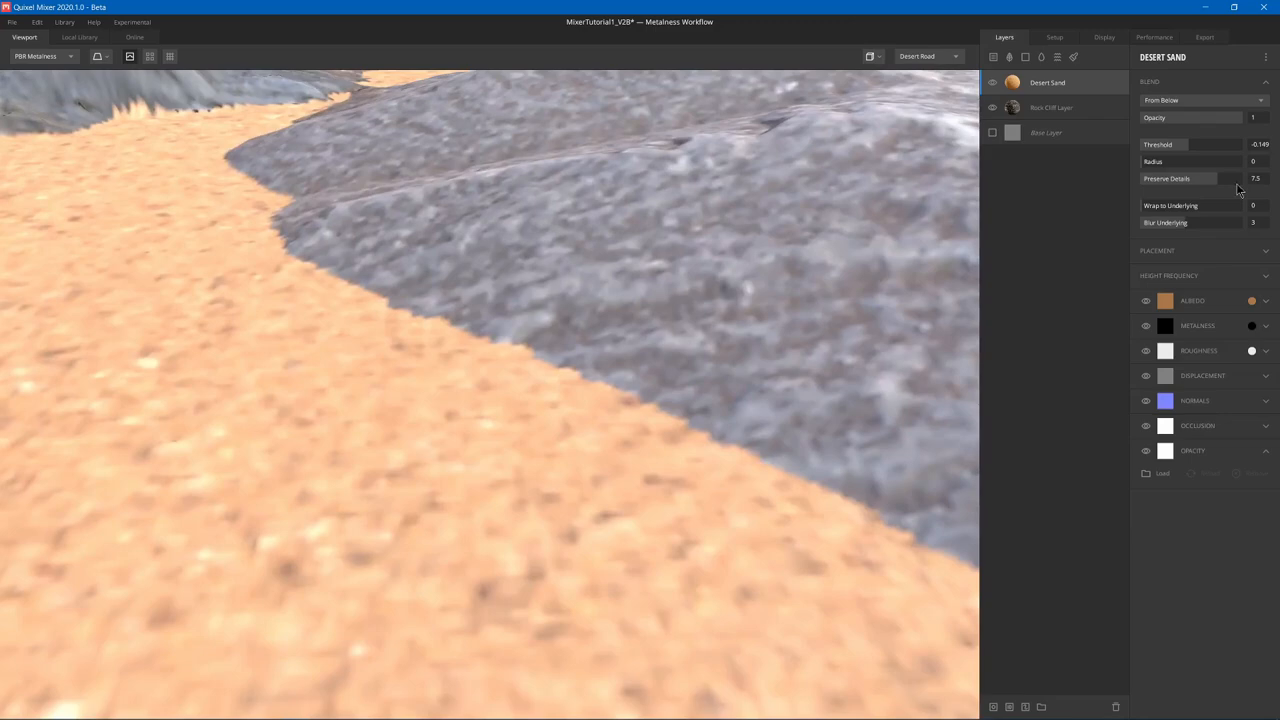
drag(1198, 145, 1208, 145)
drag(500, 350, 619, 276)
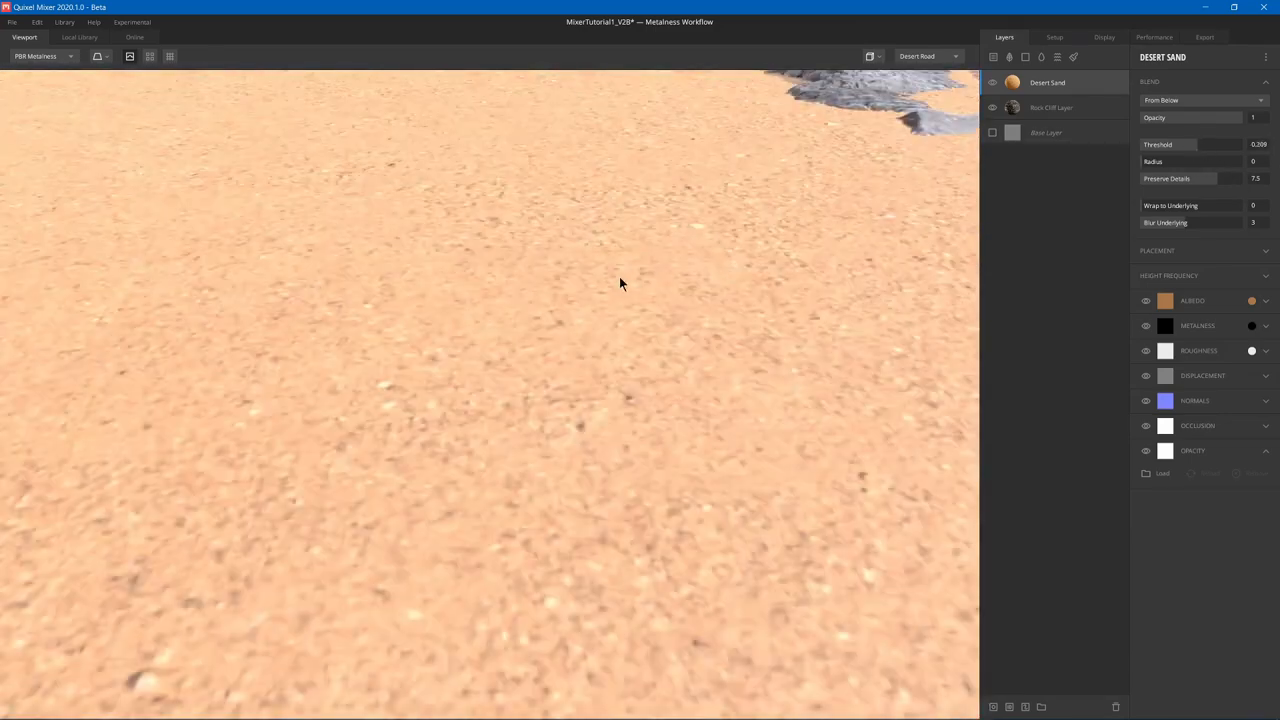
mouse_move(1208, 145)
mouse_down()
mouse_move(1180, 142)
mouse_move(1209, 162)
mouse_up()
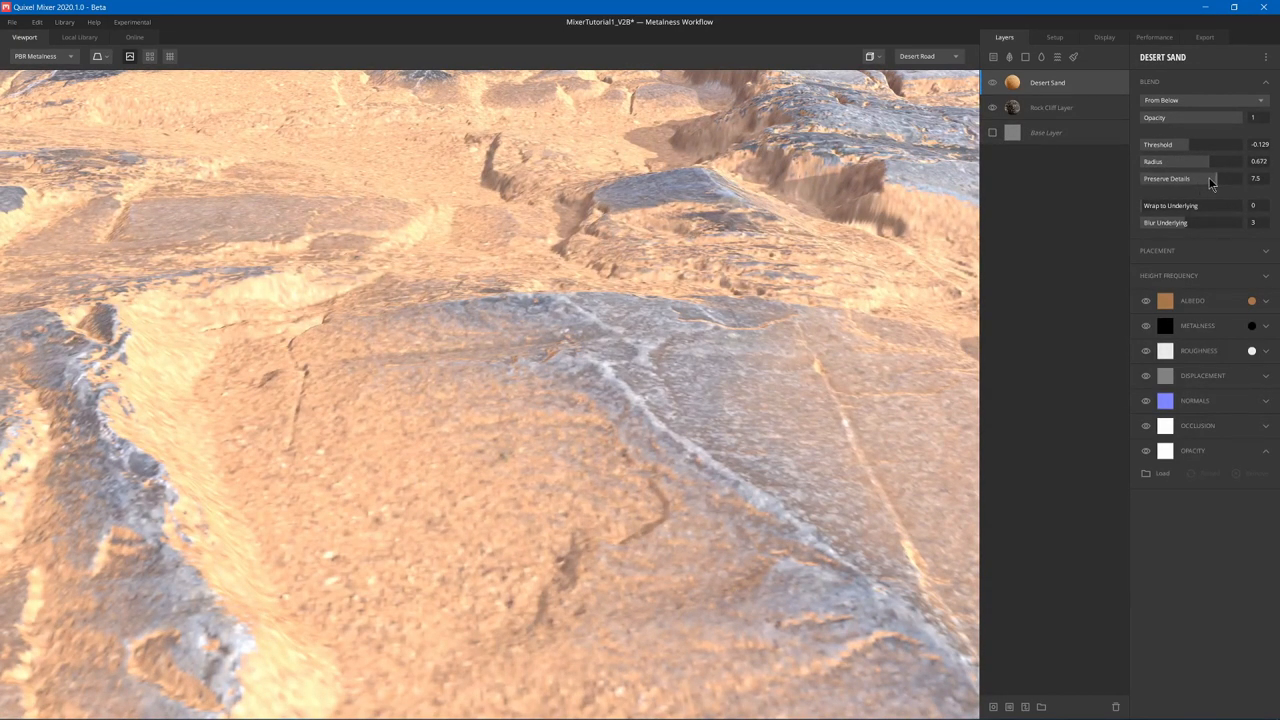
Try Preserve Details at 0 and 10, then settle it near 6.667.
drag(1211, 179, 1118, 178)
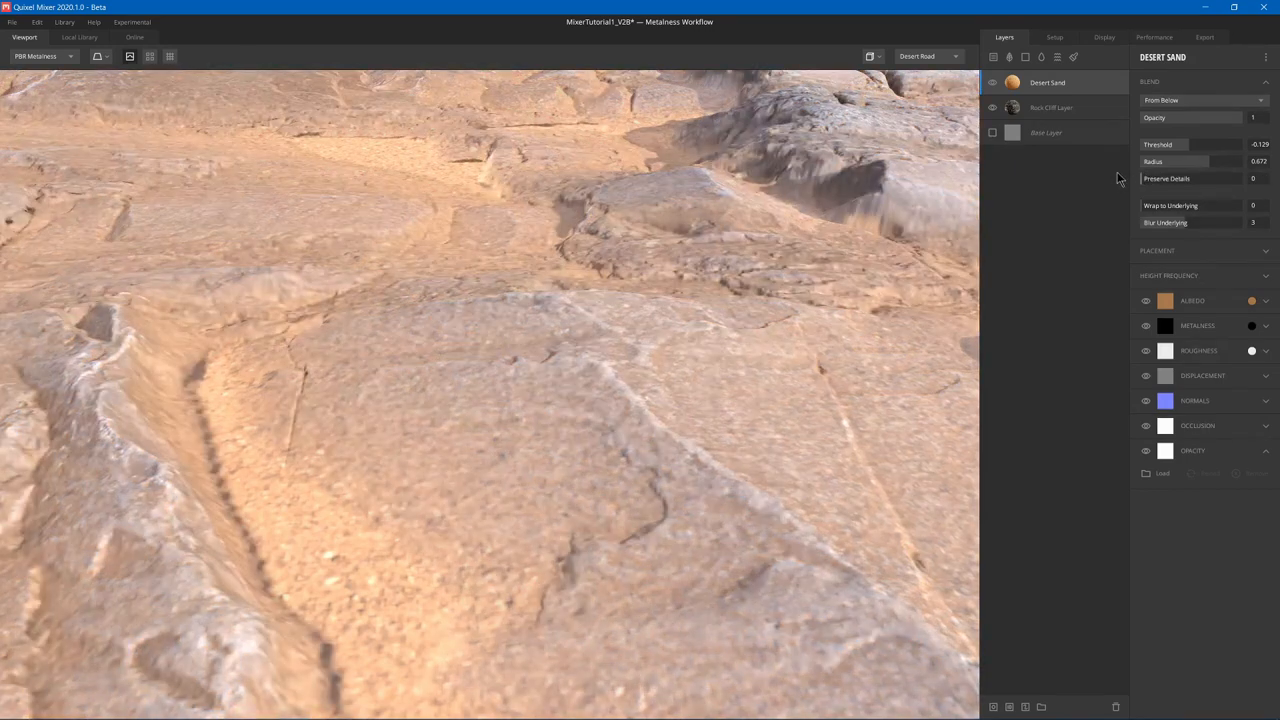
middle_drag(618, 332, 495, 465)
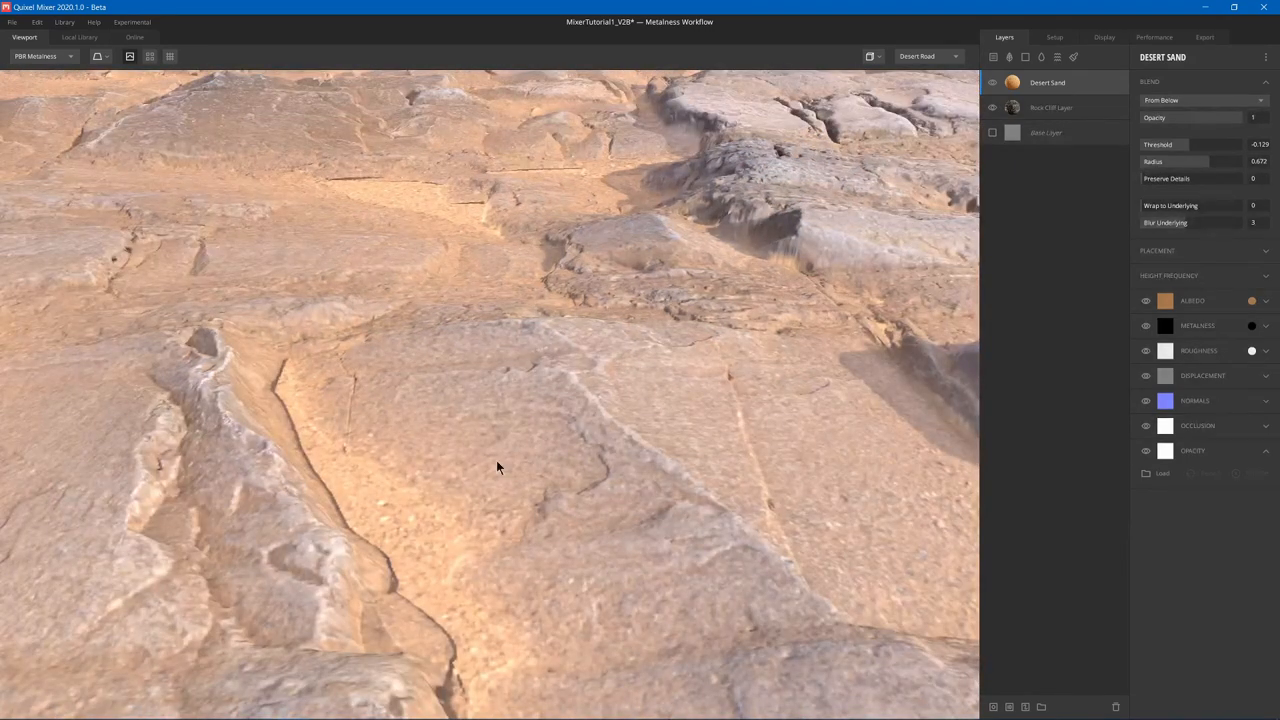
drag(1144, 179, 1277, 186)
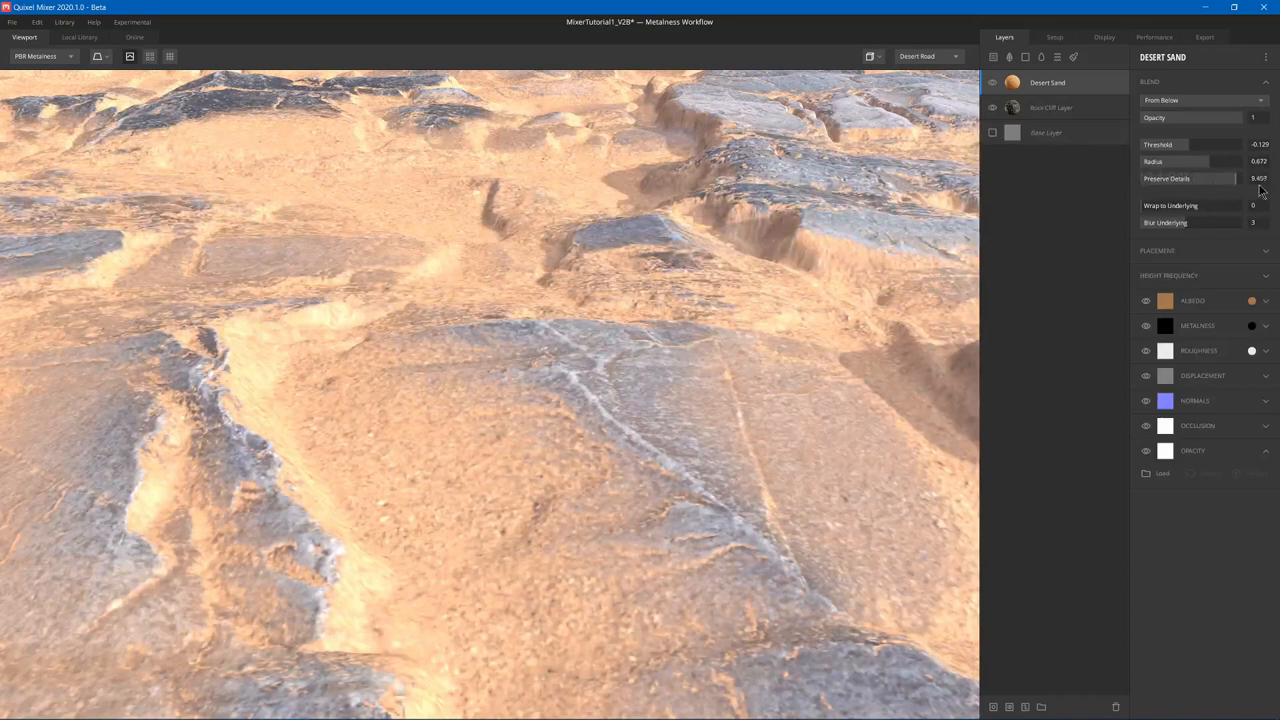
middle_drag(617, 460, 628, 415)
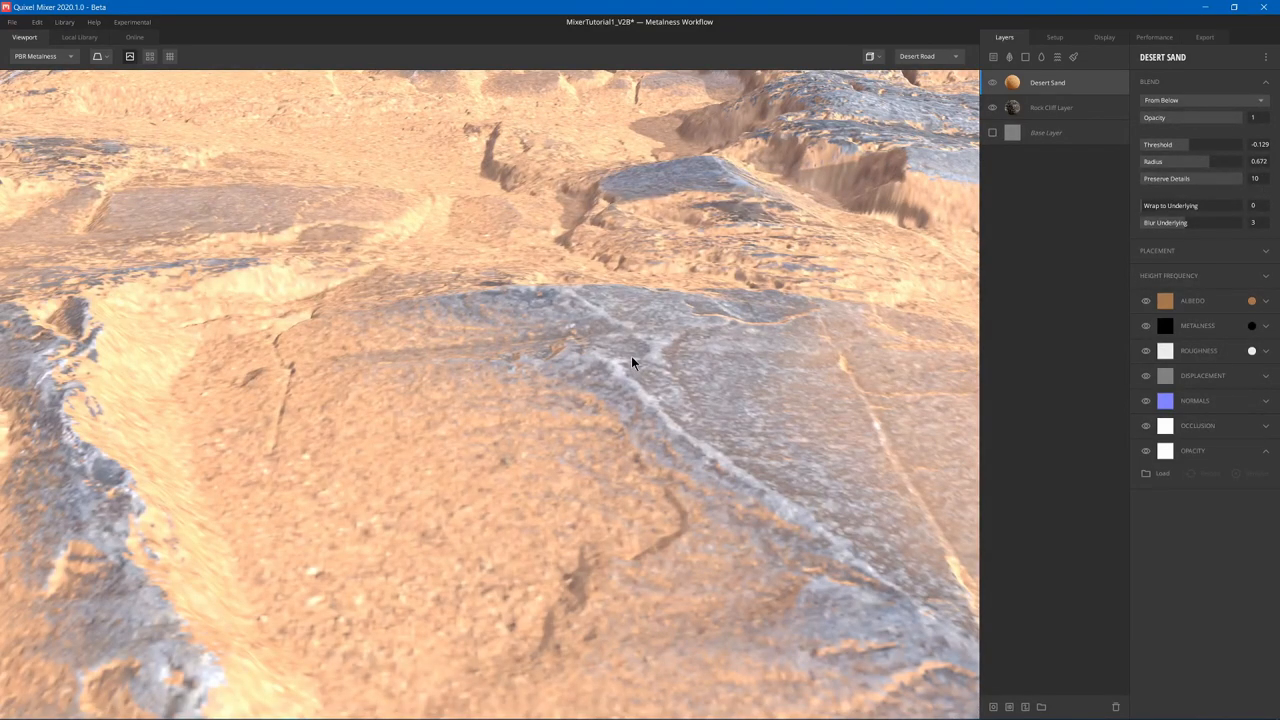
mouse_move(631, 356)
middle_down()
mouse_move(508, 344)
mouse_move(494, 397)
mouse_move(435, 435)
mouse_move(518, 443)
middle_up()
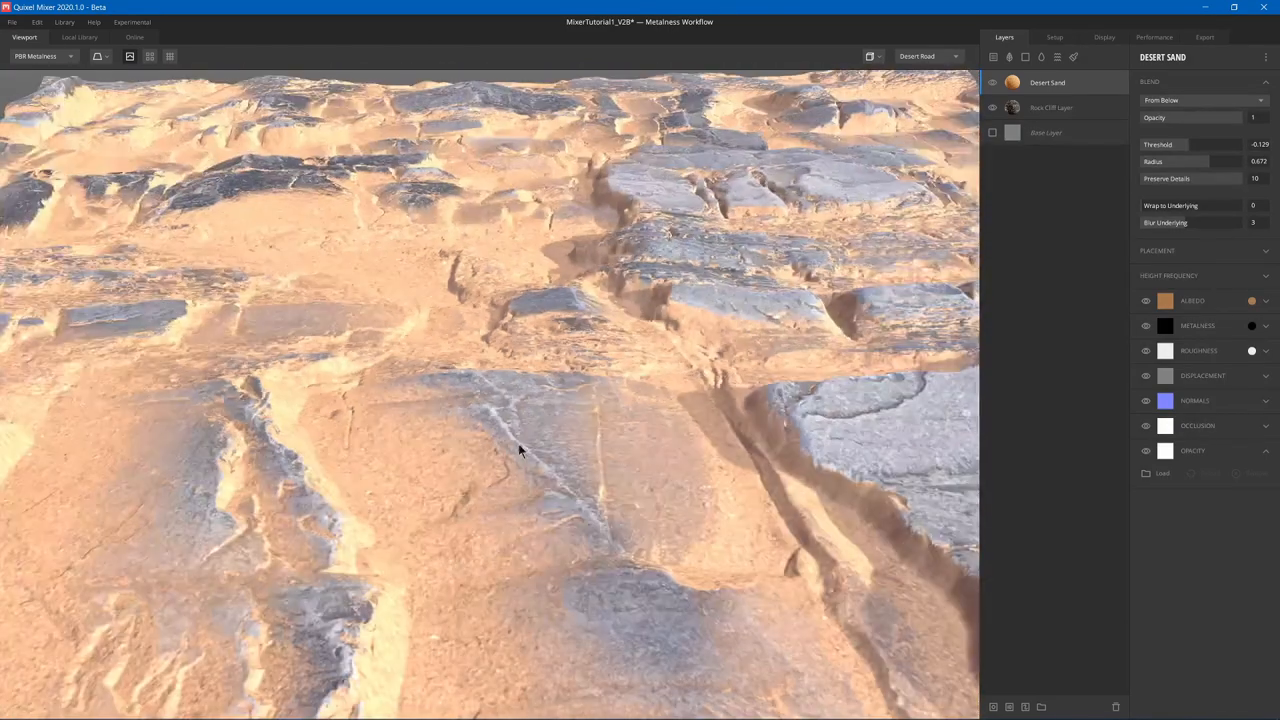
drag(1270, 178, 1209, 185)
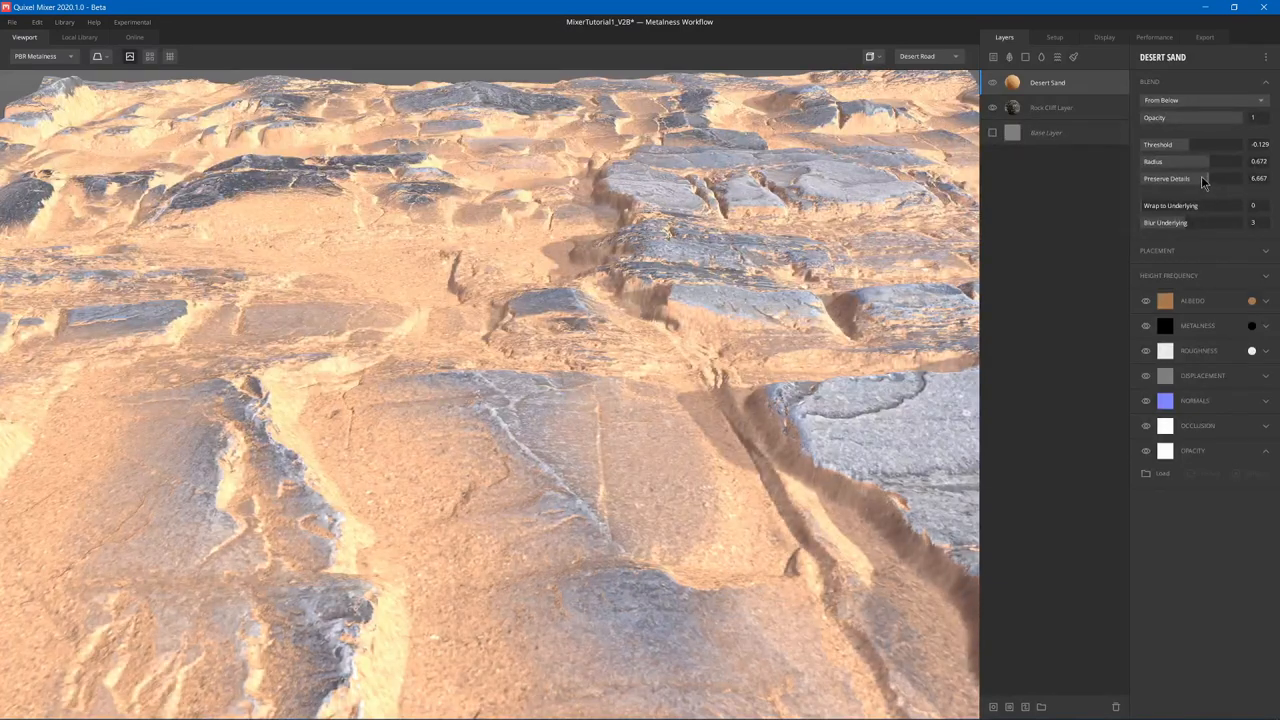
In Placement, try tiling repetitions of 14/15, then 1, then 2 on both axes.
click(1163, 251)
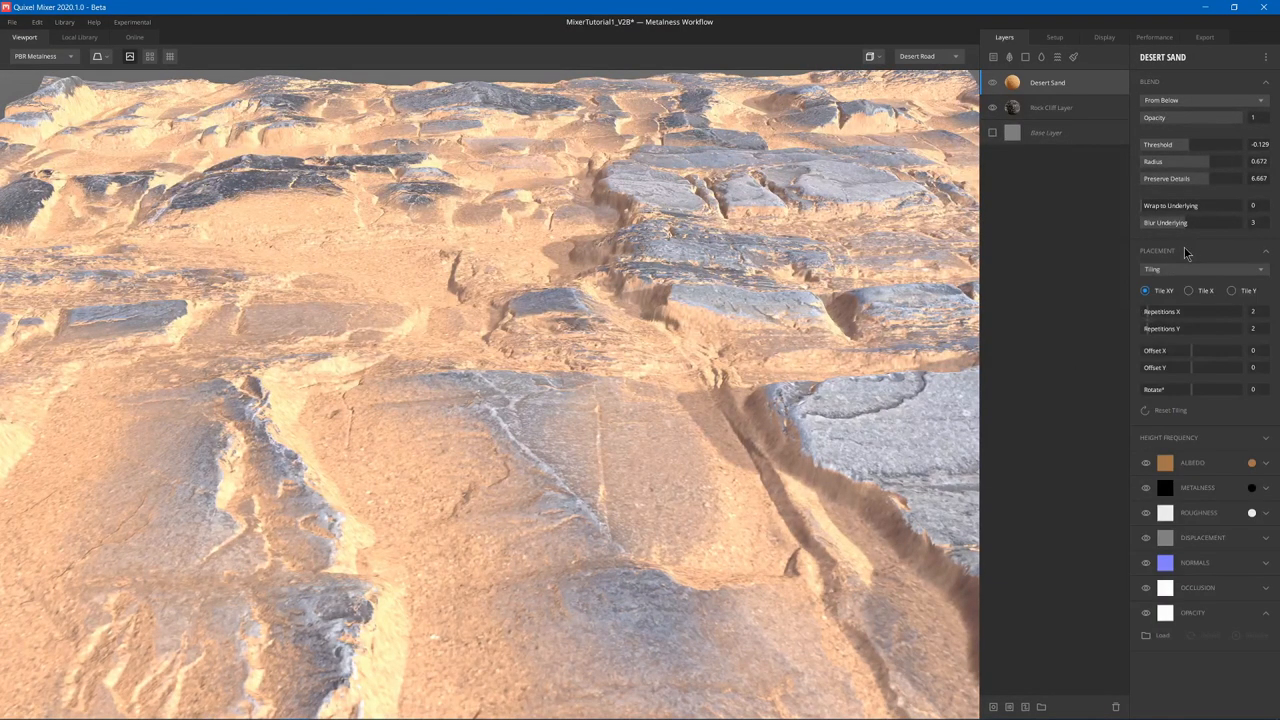
scroll(486, 300, down, 5)
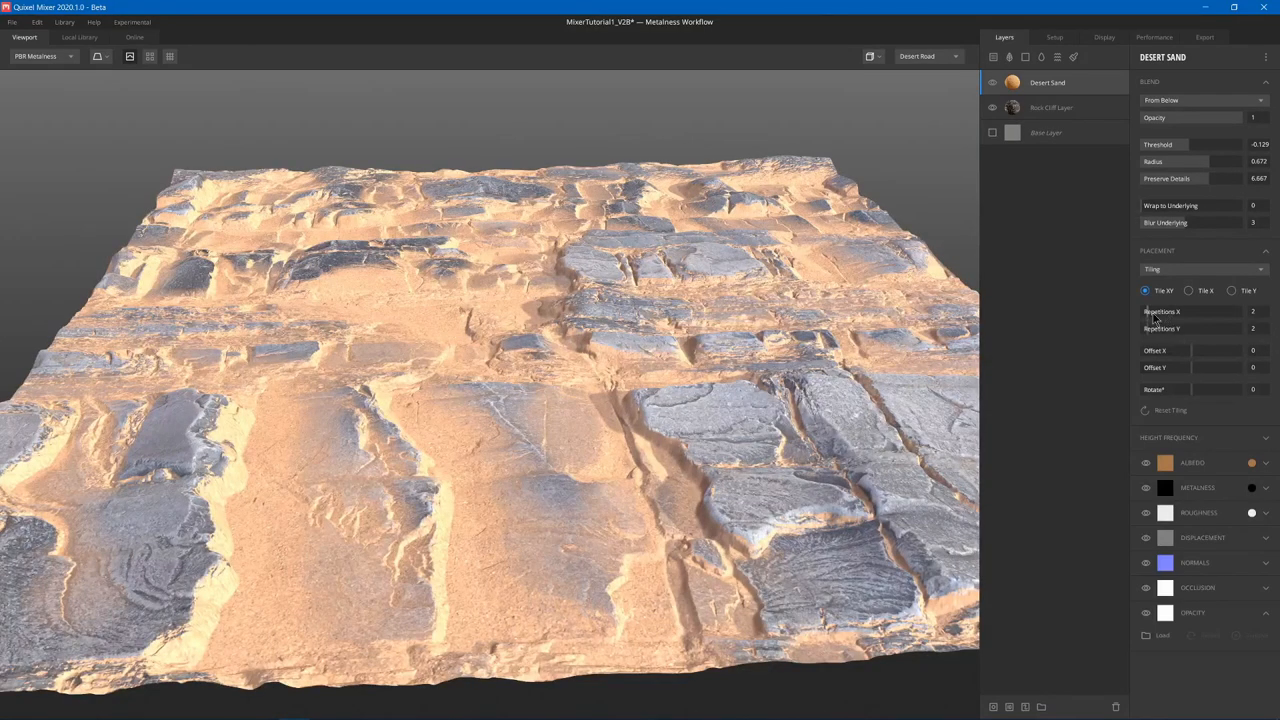
mouse_move(1152, 312)
mouse_down()
mouse_move(1233, 314)
mouse_move(1235, 330)
mouse_up()
scroll(500, 340, up, 6)
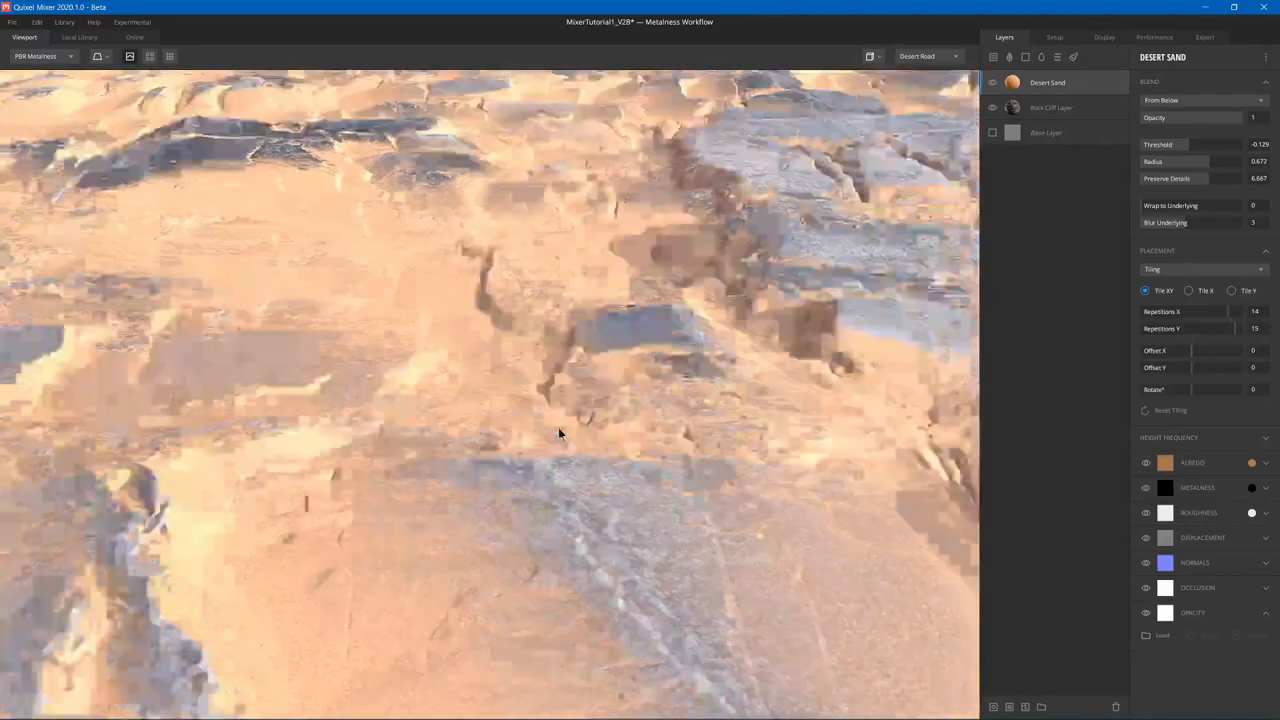
scroll(512, 428, down, 8)
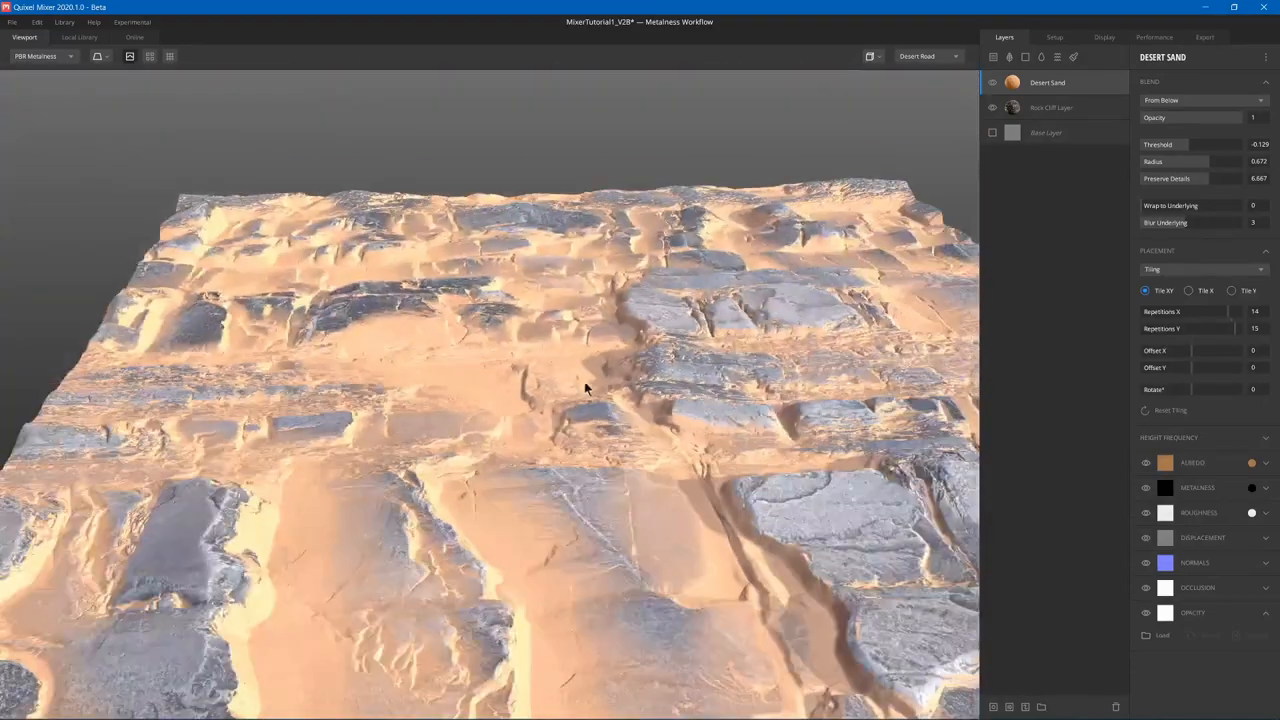
double_click(1255, 312)
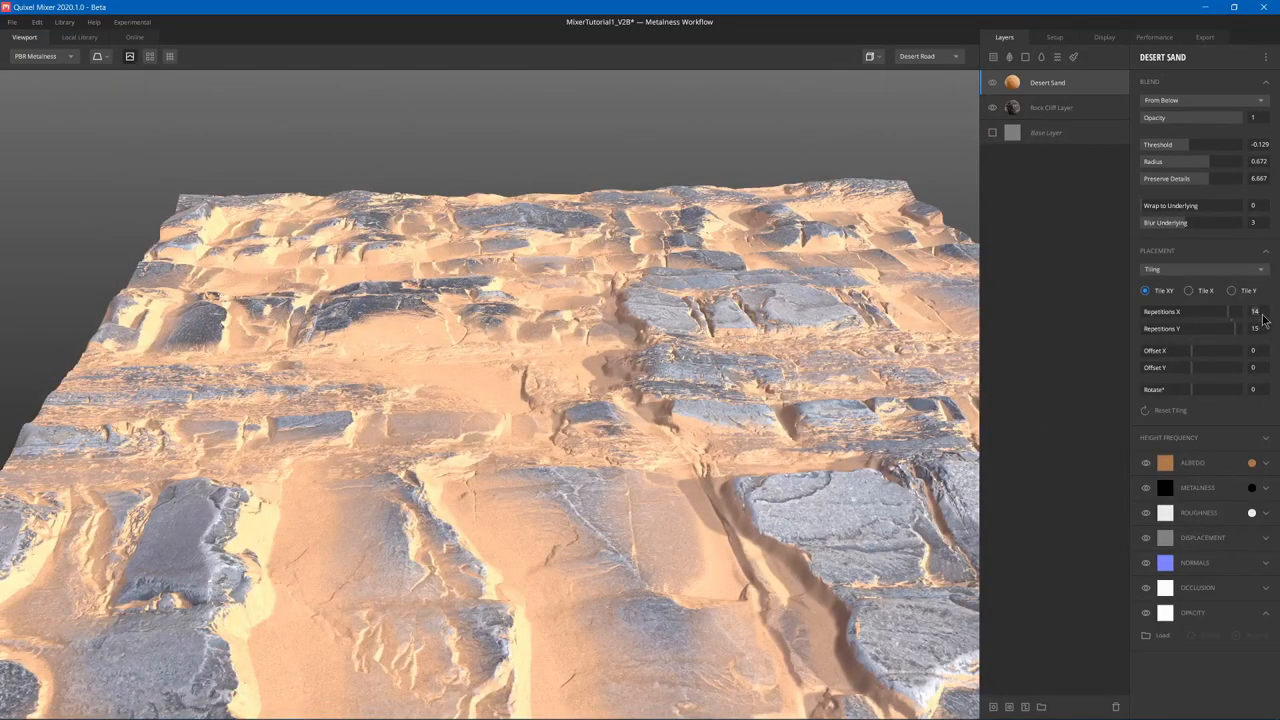
text(1)
key(Return)
key(Return)
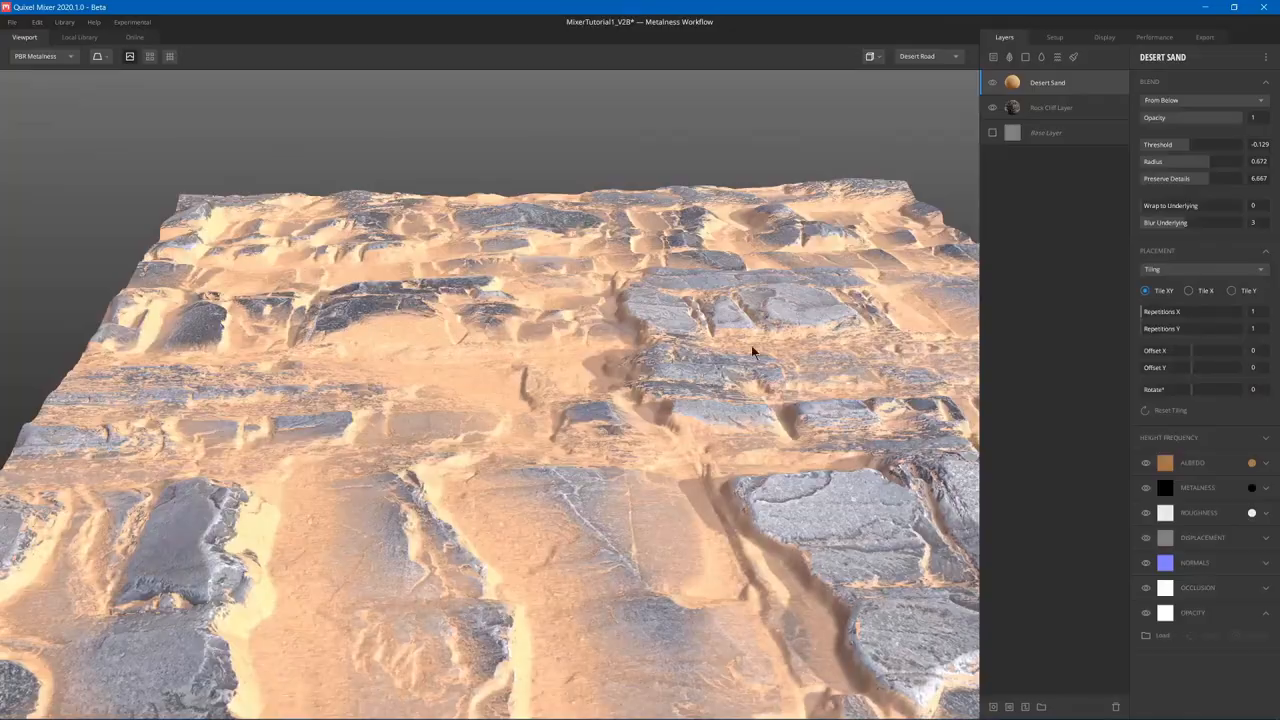
mouse_move(751, 345)
mouse_down()
mouse_move(660, 390)
mouse_move(658, 407)
mouse_up()
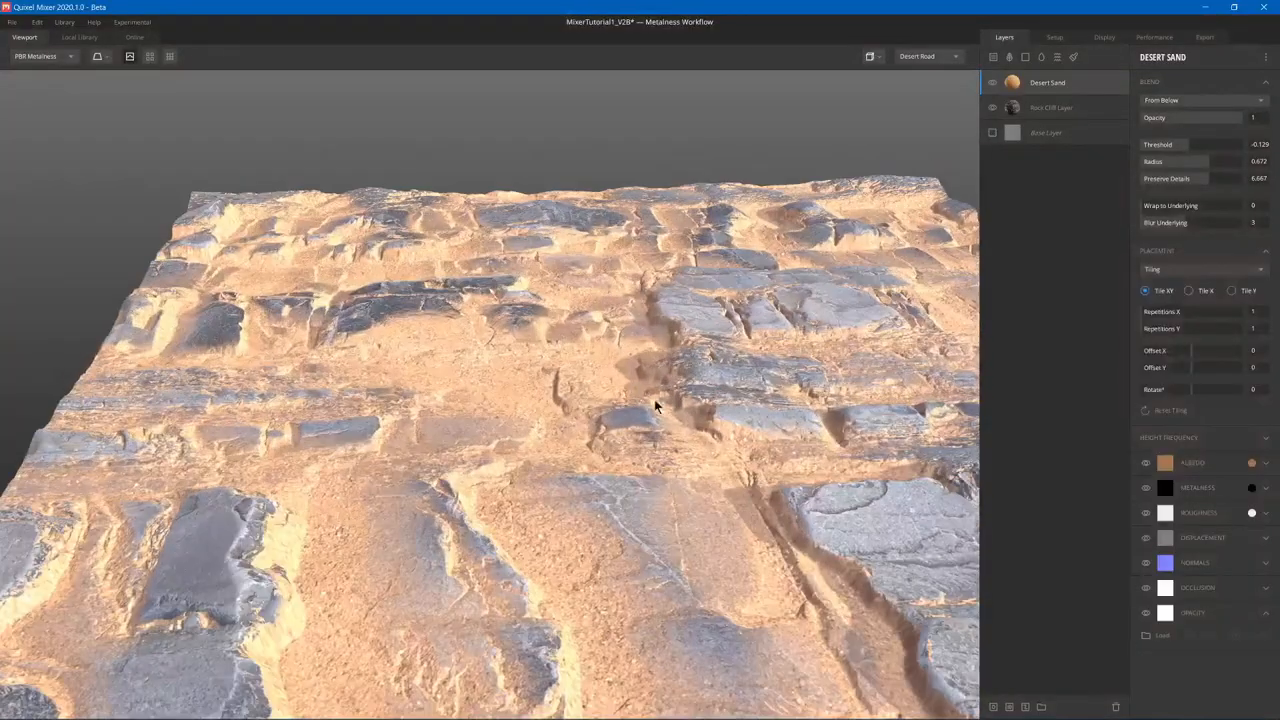
click(1264, 312)
click(1262, 330)
Try Offset X 0.333 and Tile X / Tile Y modes before choosing Freeform placement.
drag(1193, 351, 1206, 351)
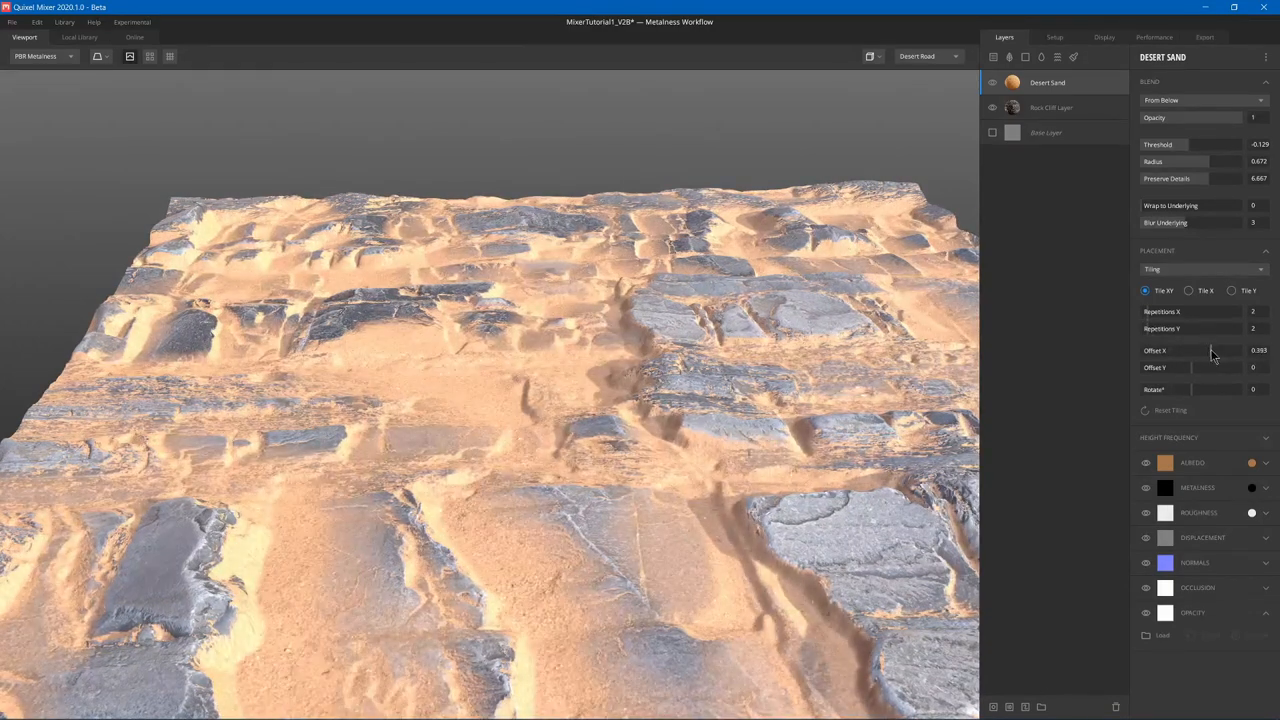
click(1187, 269)
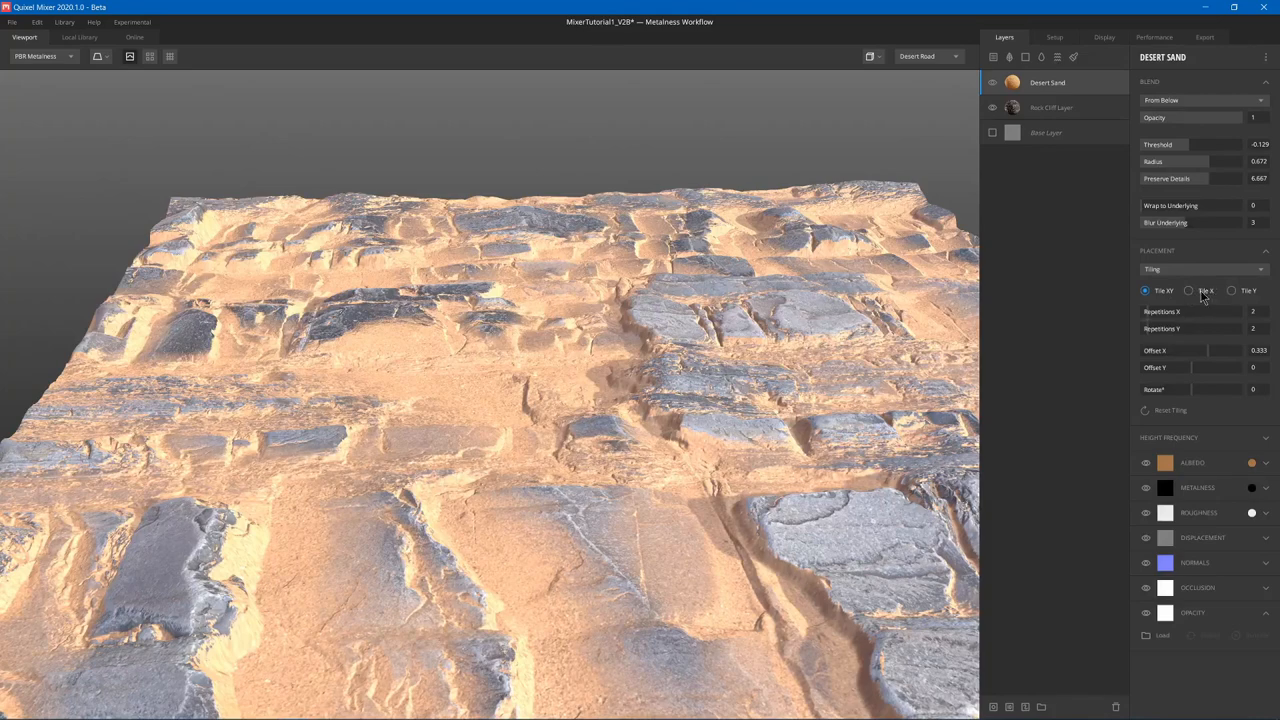
click(1190, 290)
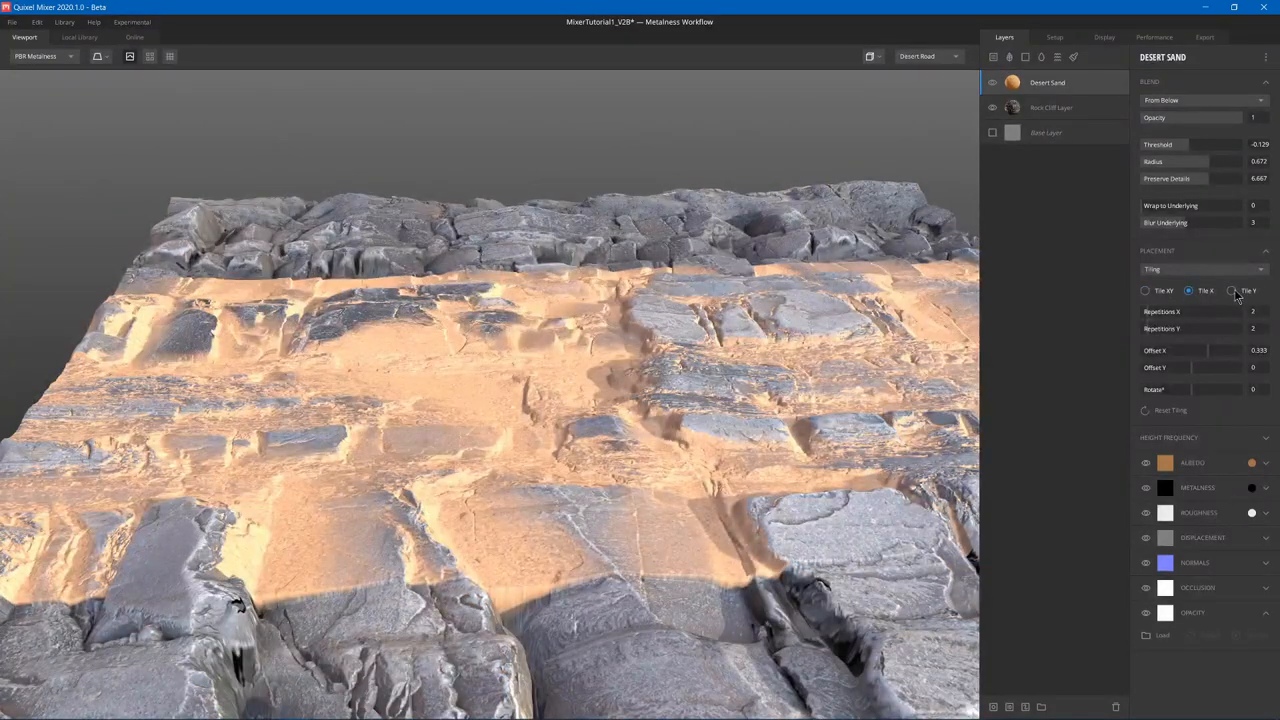
click(1233, 290)
click(1187, 269)
Try Freeform placement on Desert Sand, sliding, rotating and enlarging the patch over the terrain.
click(1175, 292)
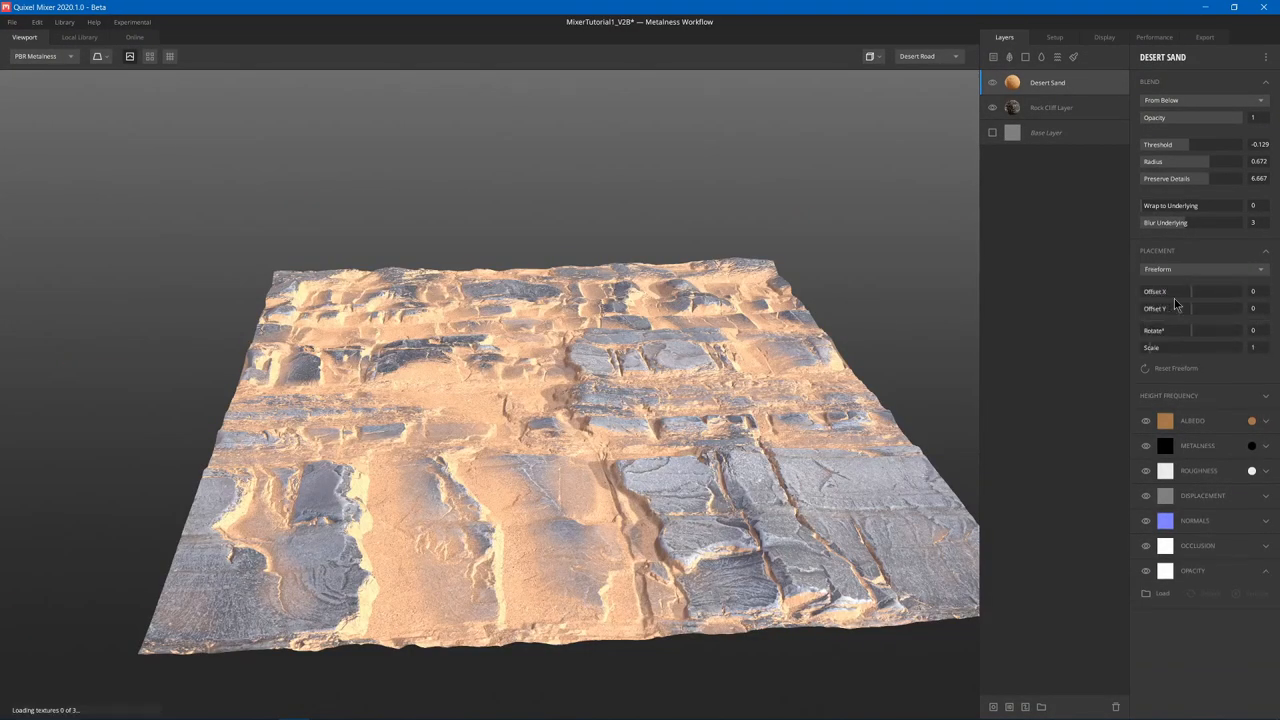
drag(484, 410, 447, 478)
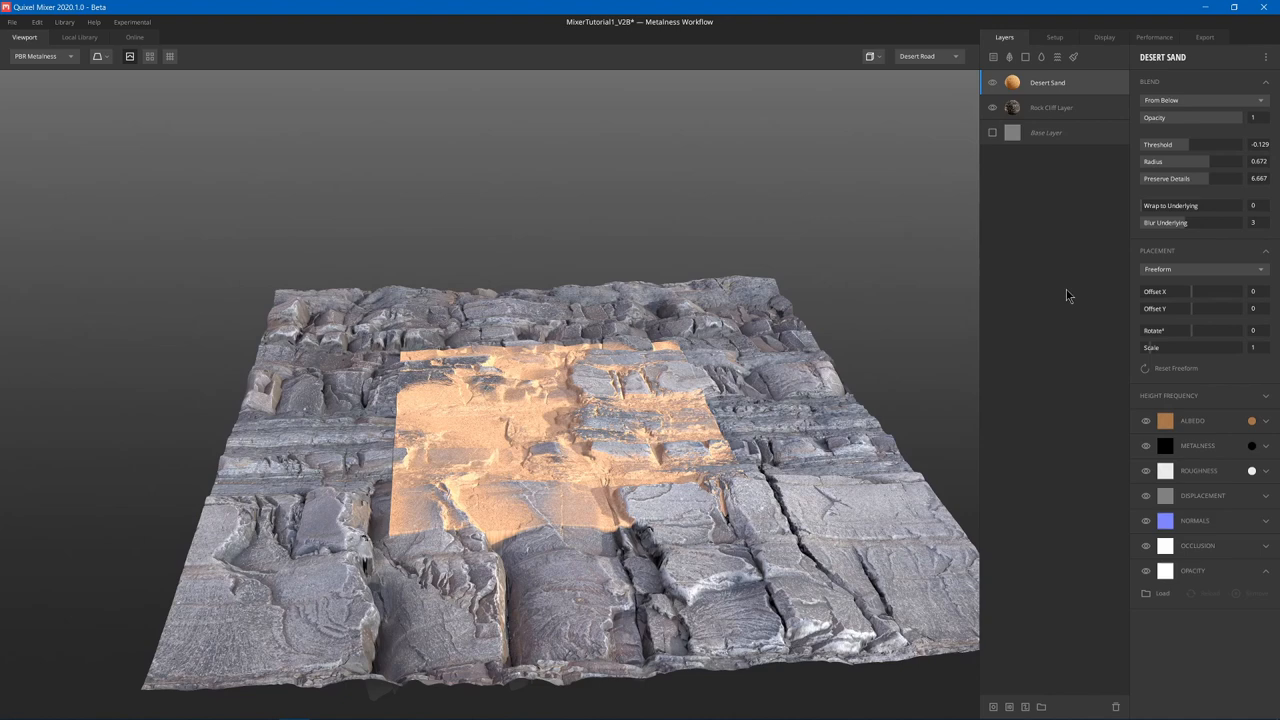
drag(1192, 291, 1200, 291)
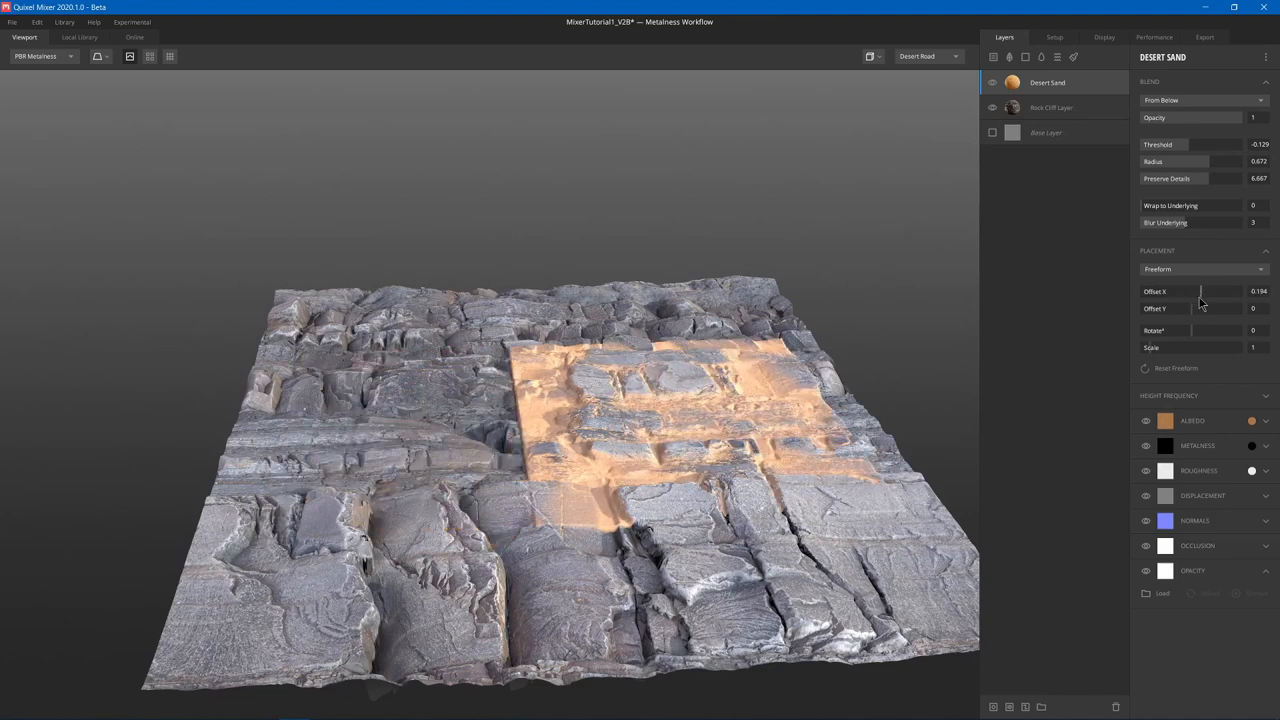
drag(1192, 330, 1198, 347)
middle_drag(850, 291, 822, 316)
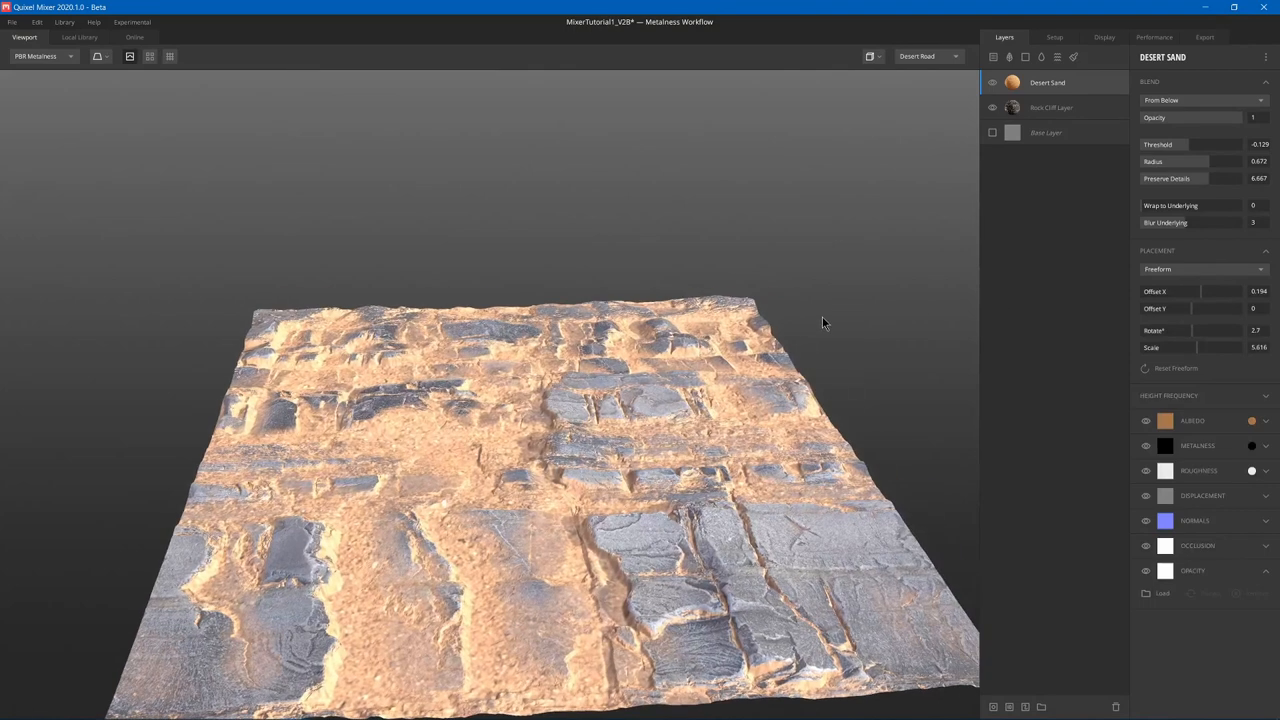
Return Desert Sand to Tiling placement and enable the viewport tiling preview.
click(1200, 269)
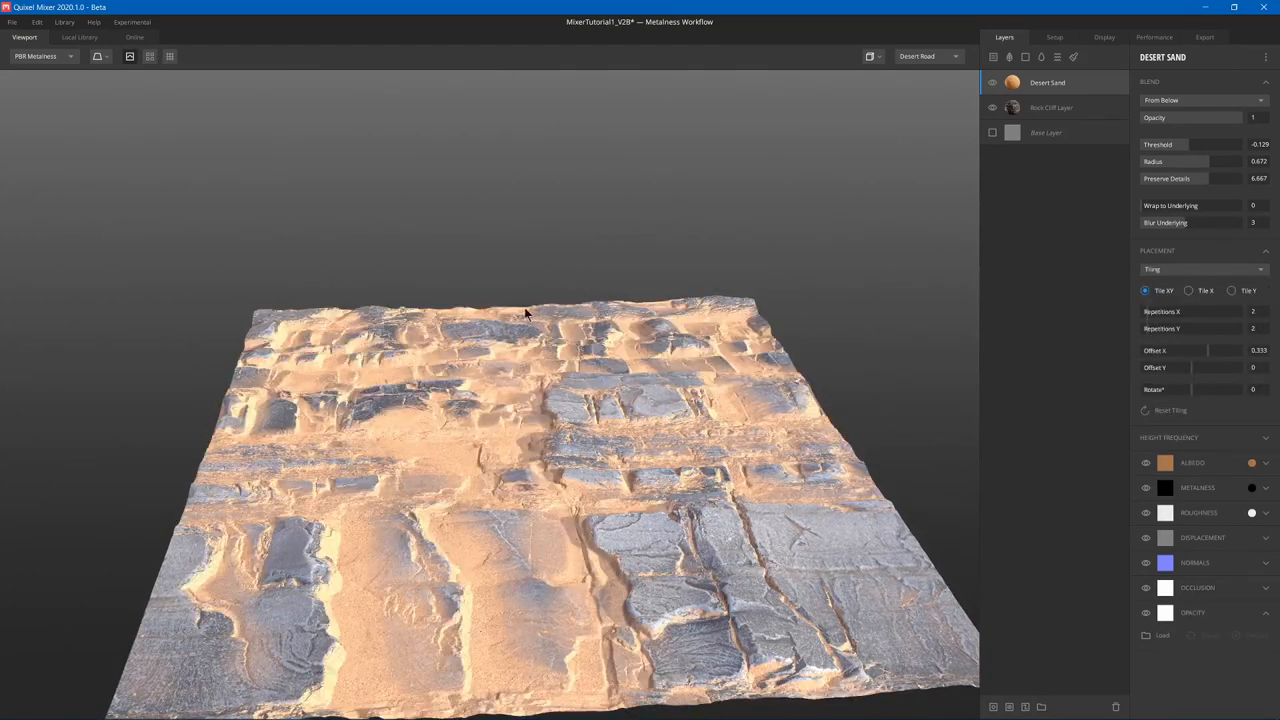
middle_drag(524, 307, 479, 276)
click(150, 56)
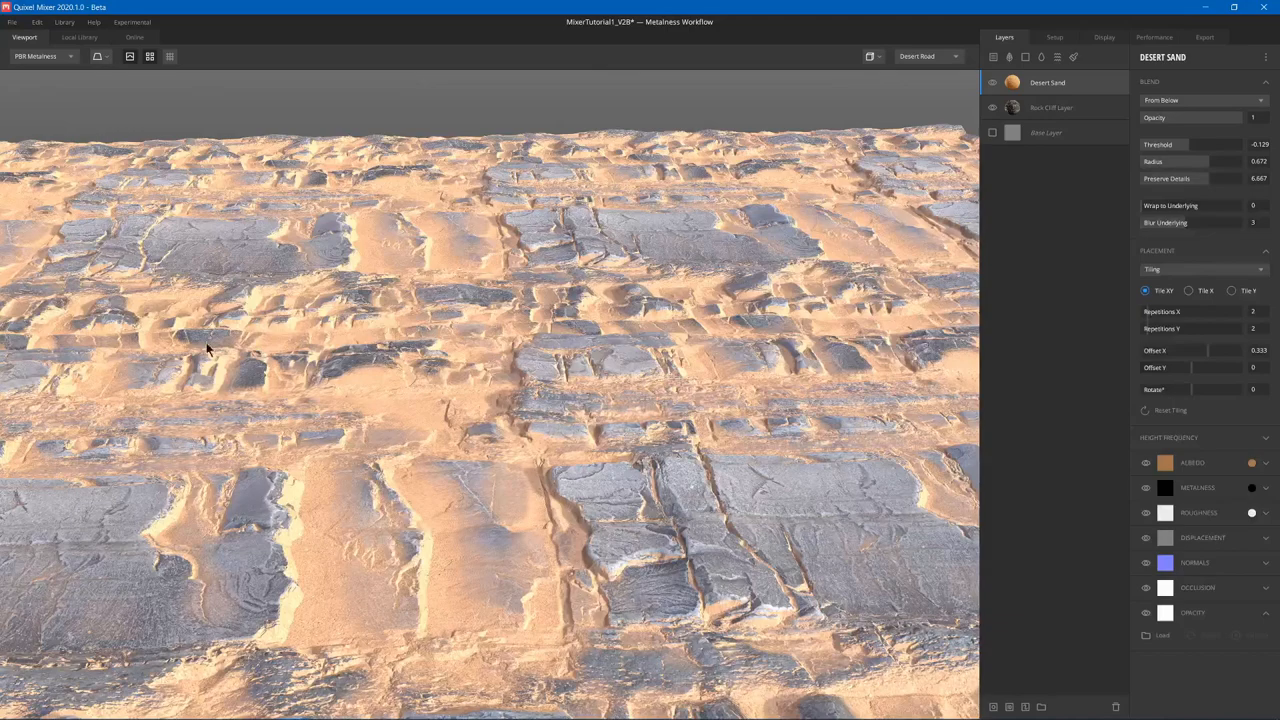
scroll(440, 330, down, 5)
scroll(445, 327, down, 5)
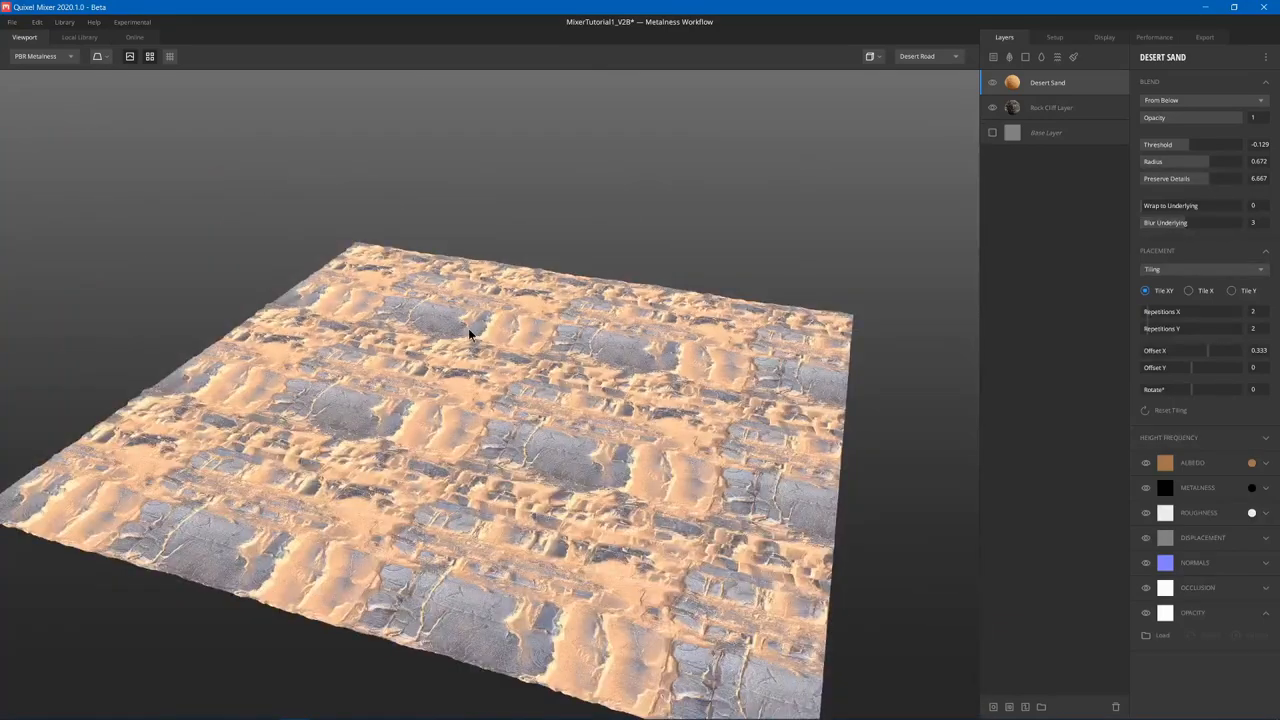
mouse_move(468, 328)
mouse_down()
mouse_move(386, 444)
mouse_move(624, 205)
mouse_up()
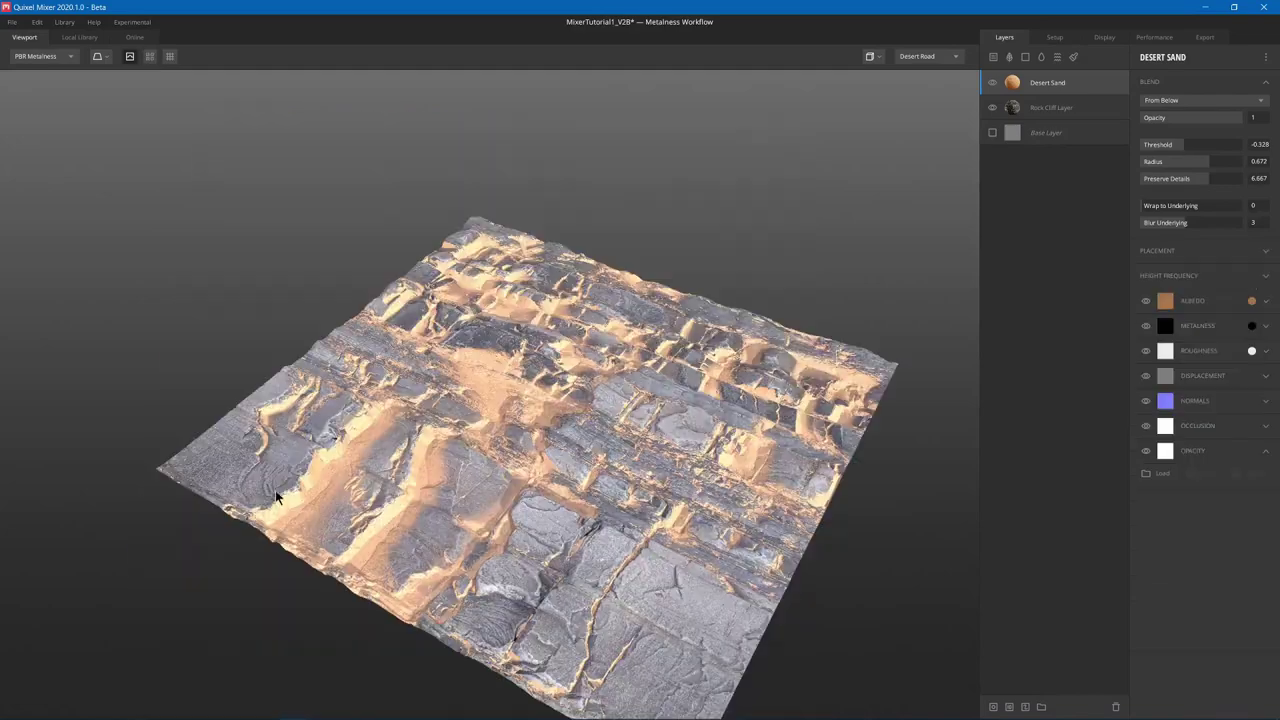
mouse_move(275, 490)
alt+mouse_down()
mouse_move(470, 514)
mouse_move(840, 311)
alt+mouse_up()
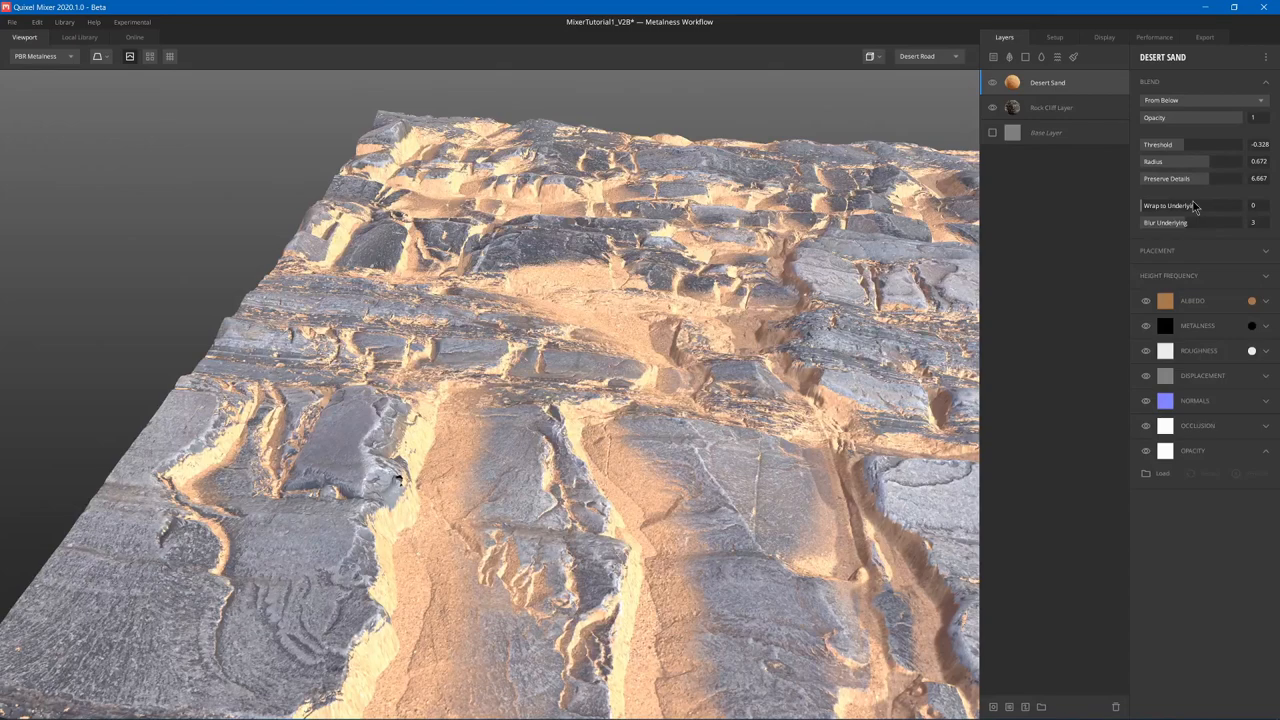
Enable Wrap to Underlying on Desert Sand and toggle the layer's visibility to compare the crevice fill.
alt+drag(598, 448, 410, 453)
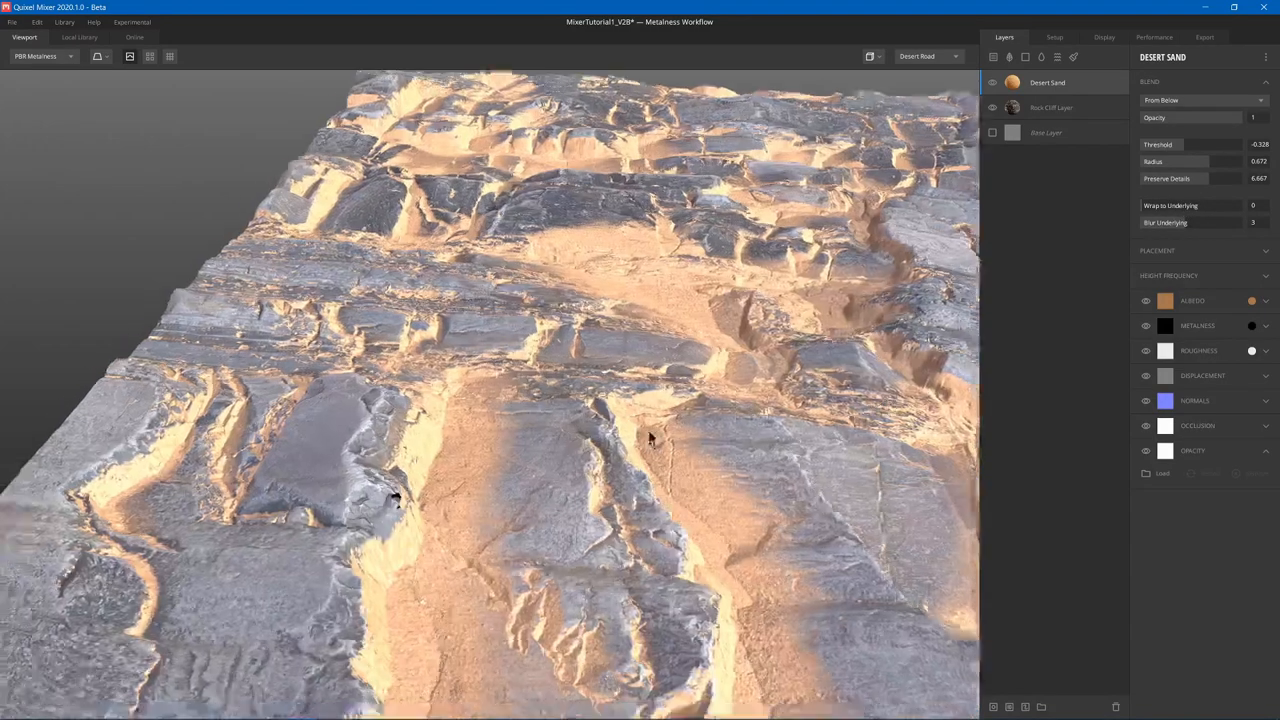
click(1163, 222)
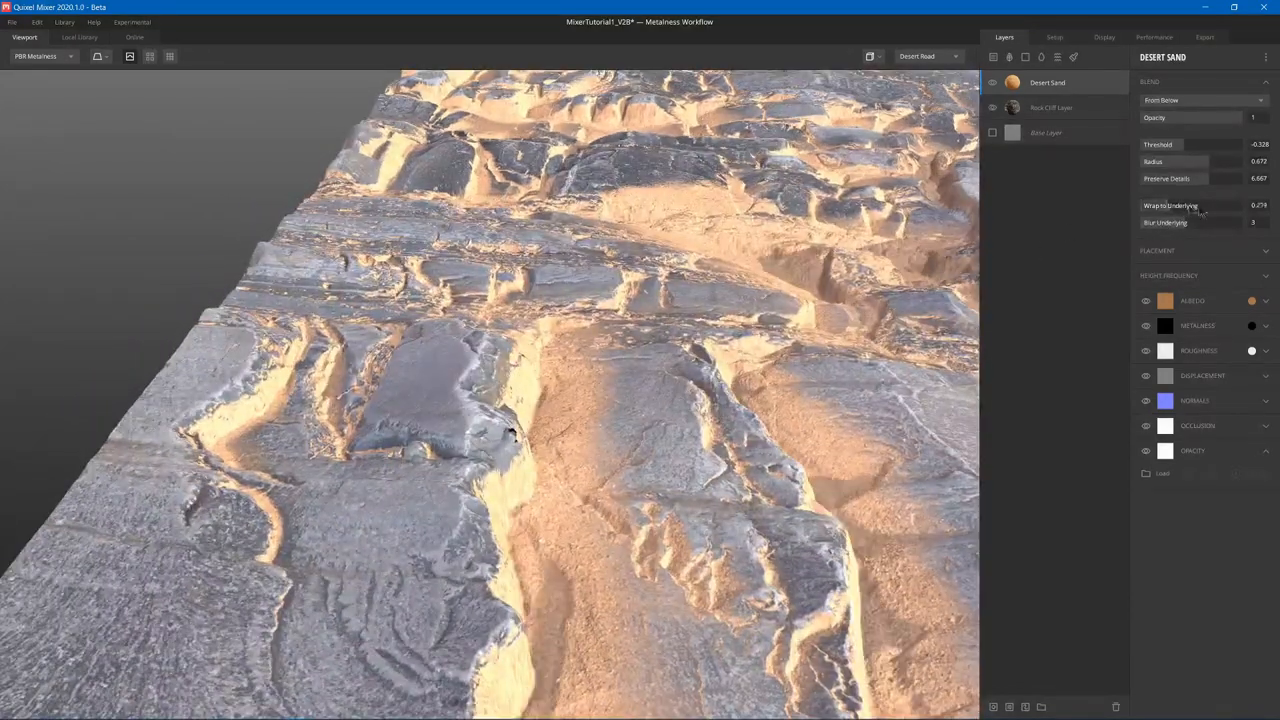
alt+drag(800, 230, 600, 250)
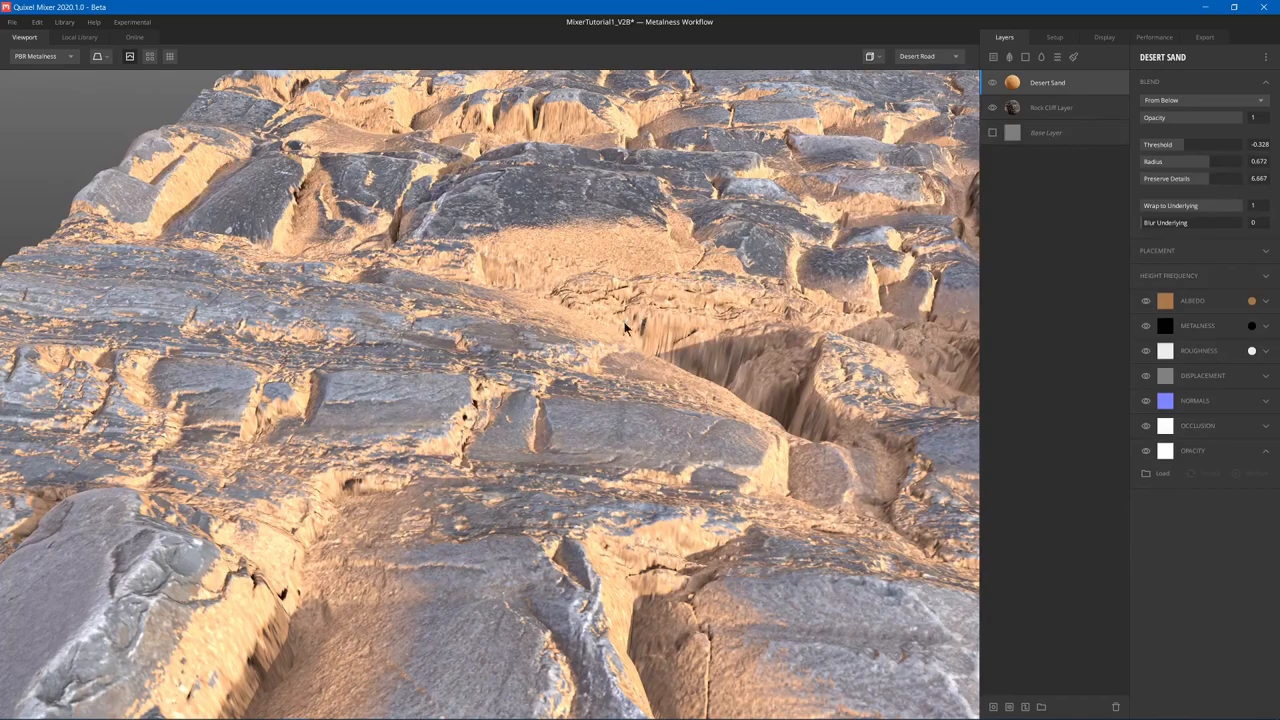
mouse_move(625, 327)
mouse_down()
mouse_move(570, 465)
mouse_move(718, 290)
mouse_up()
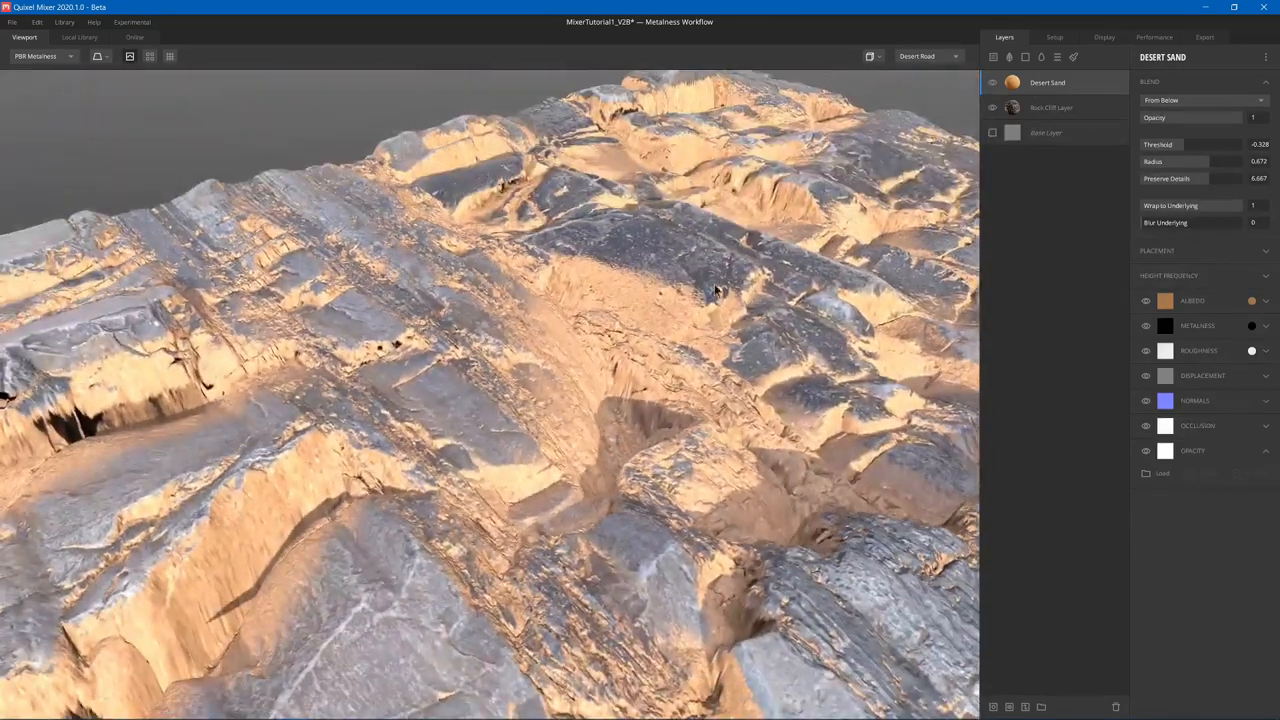
click(992, 83)
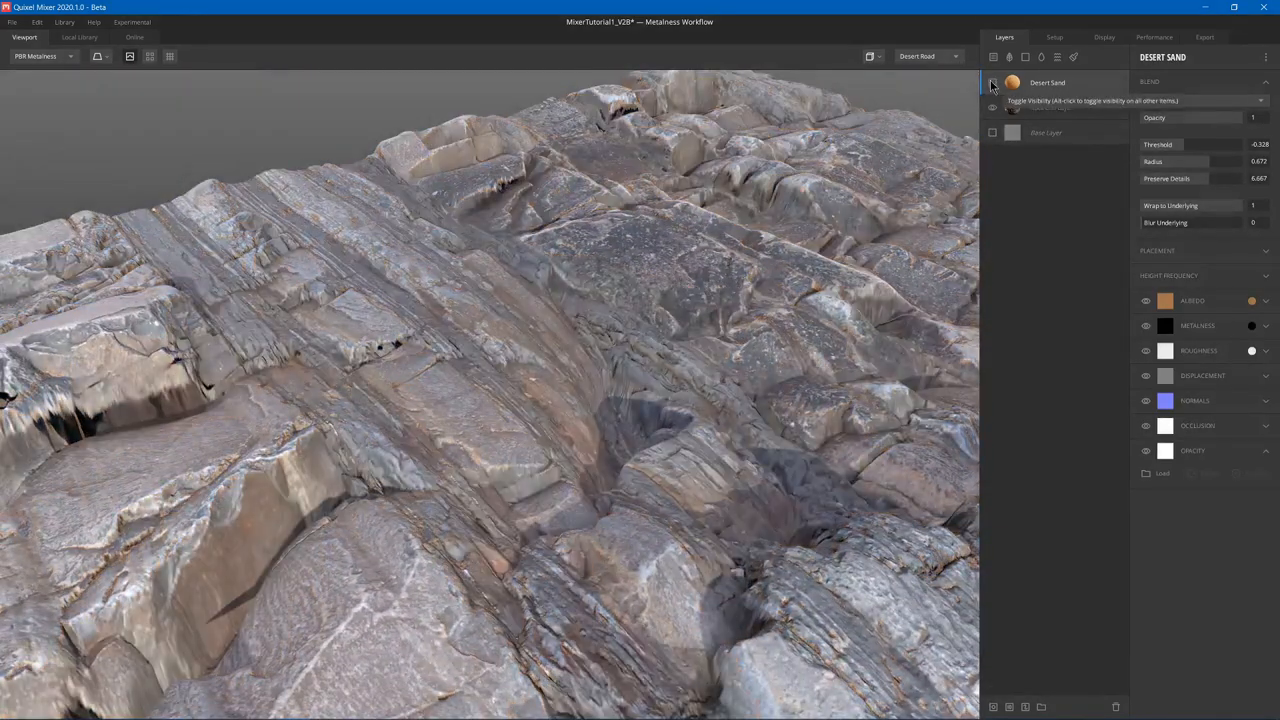
click(992, 83)
click(992, 83)
mouse_move(600, 350)
mouse_down()
mouse_move(693, 254)
mouse_move(900, 150)
mouse_up()
click(992, 83)
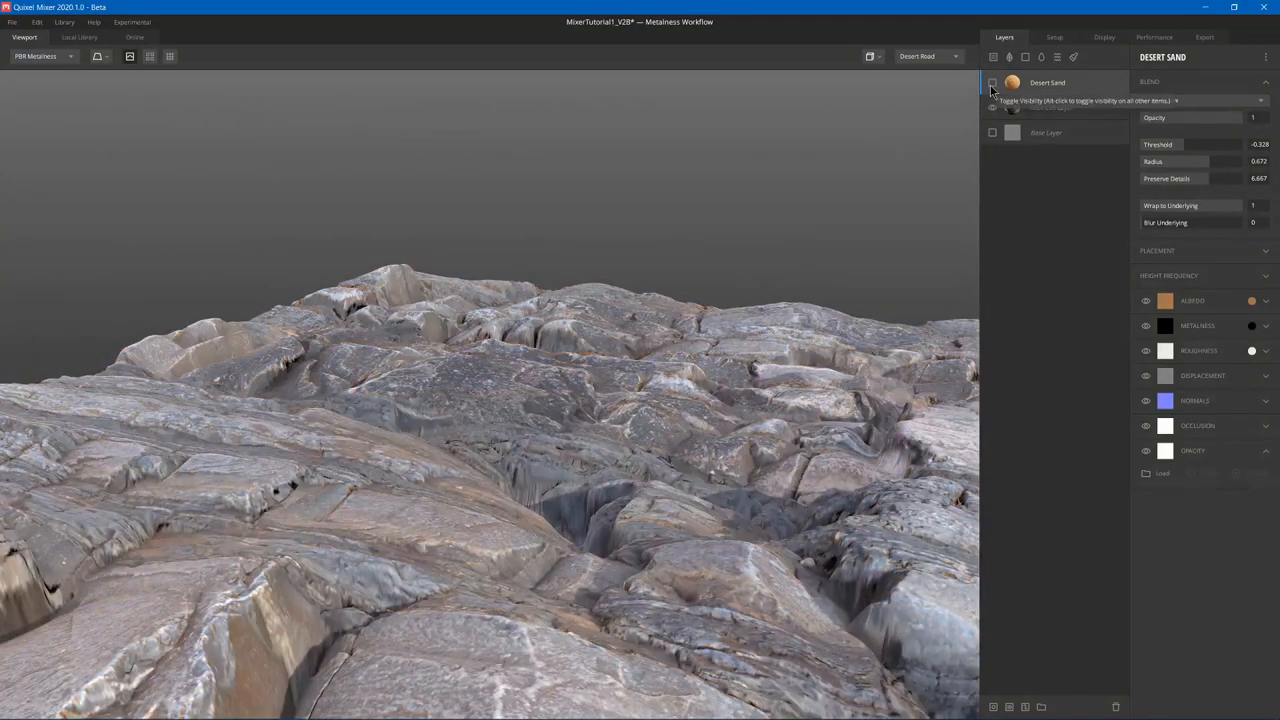
click(993, 85)
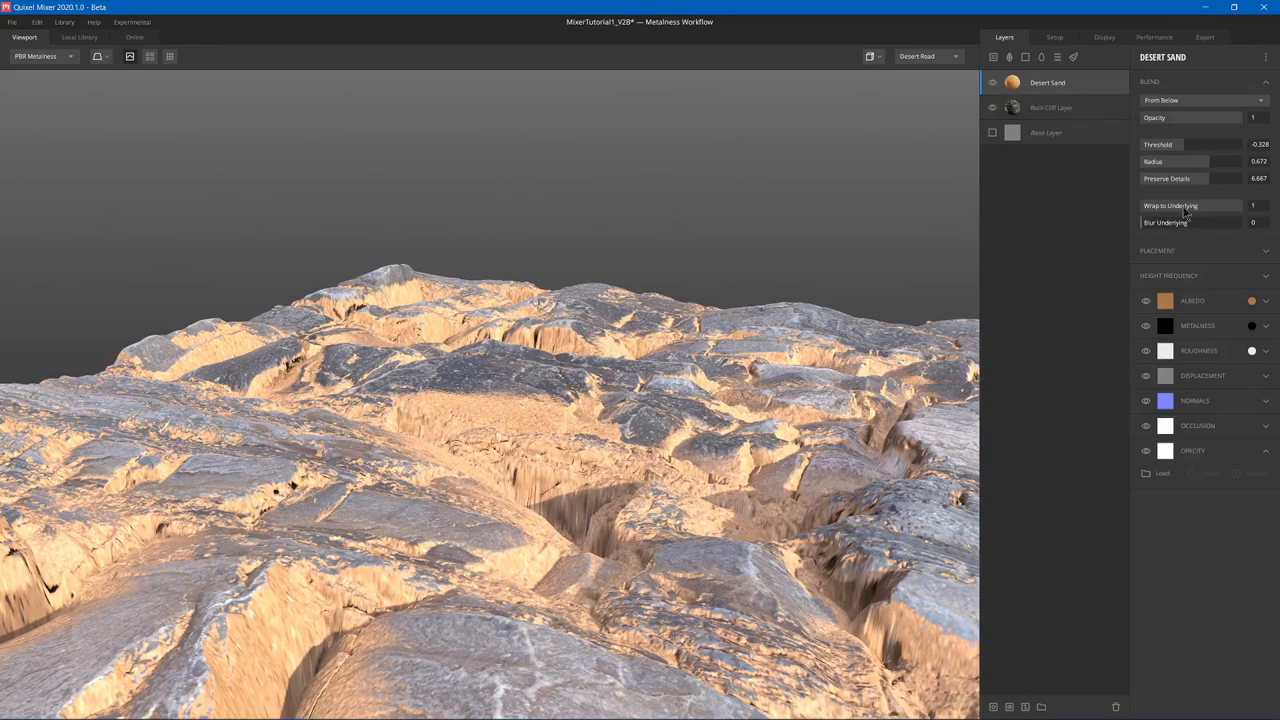
Reduce the wrap and shrink the blend Radius to about 0.144 for soft-edged sand in the deepest crevices.
drag(1210, 206, 1098, 211)
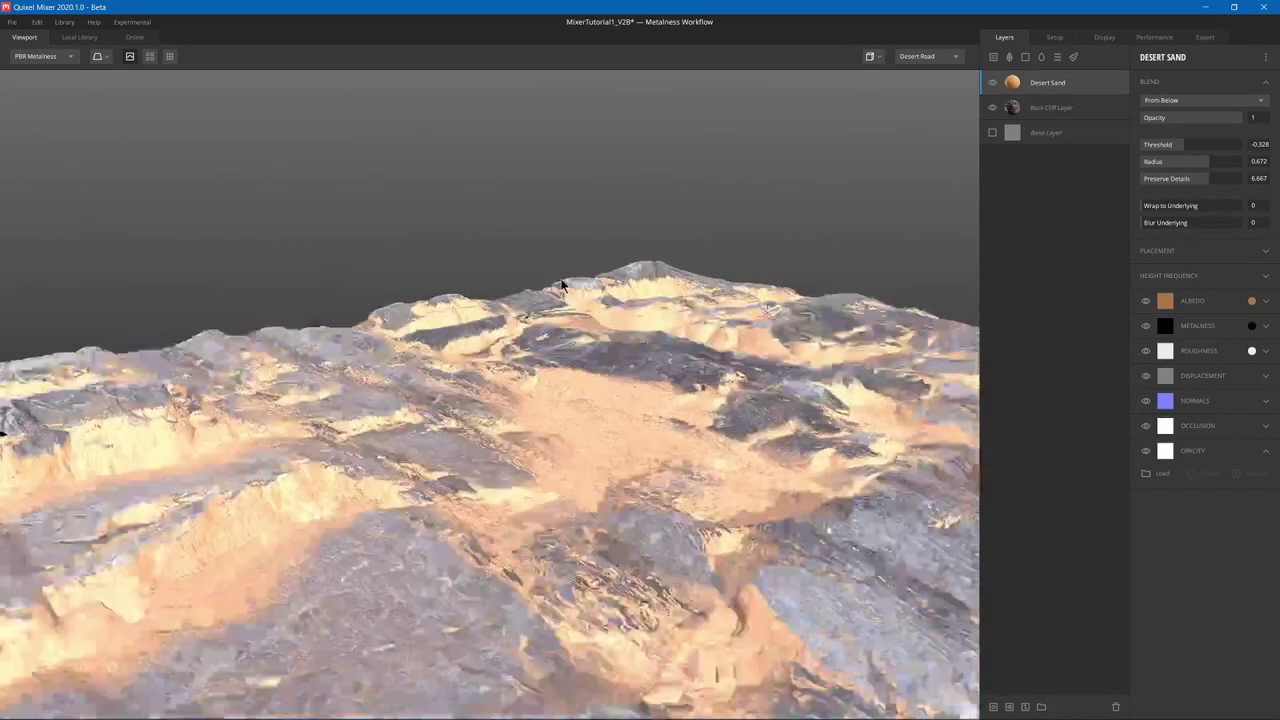
mouse_move(545, 287)
mouse_down()
mouse_move(654, 287)
mouse_move(695, 253)
mouse_move(691, 237)
mouse_up()
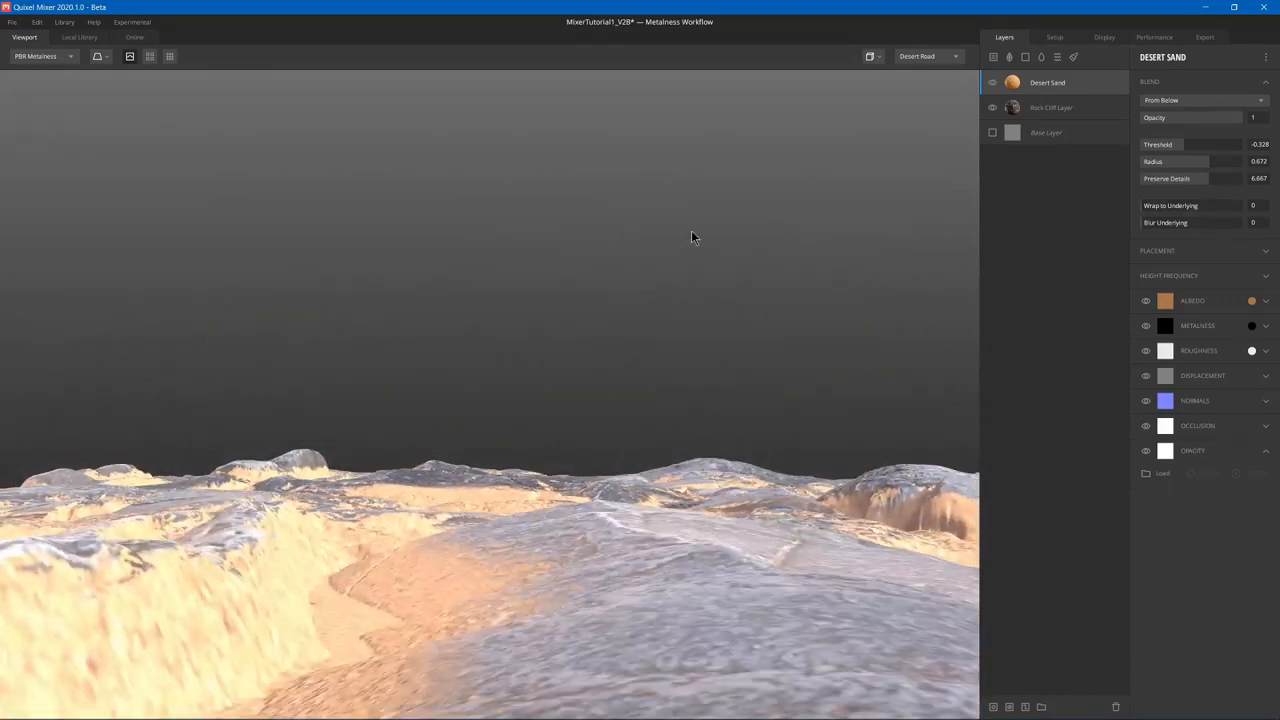
mouse_move(410, 537)
mouse_down()
mouse_move(504, 505)
mouse_move(558, 467)
mouse_up()
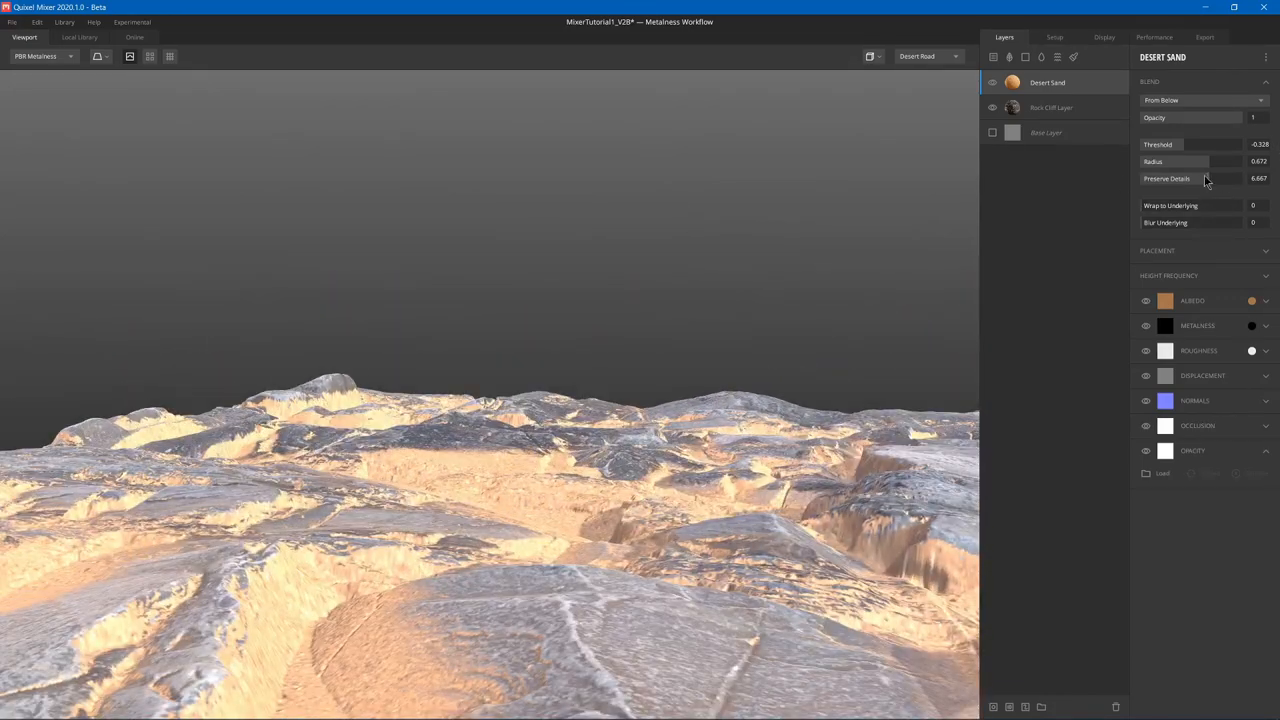
drag(1198, 161, 1135, 161)
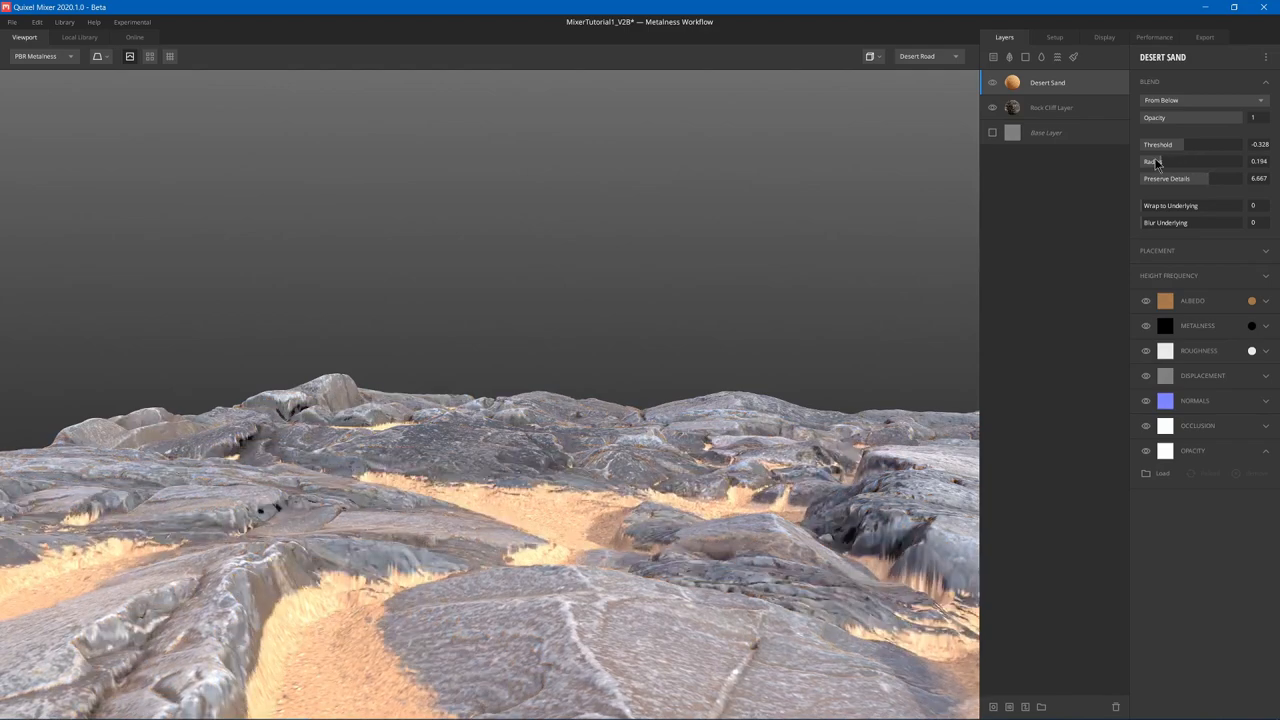
mouse_move(600, 420)
mouse_down()
mouse_move(661, 380)
mouse_move(700, 300)
mouse_up()
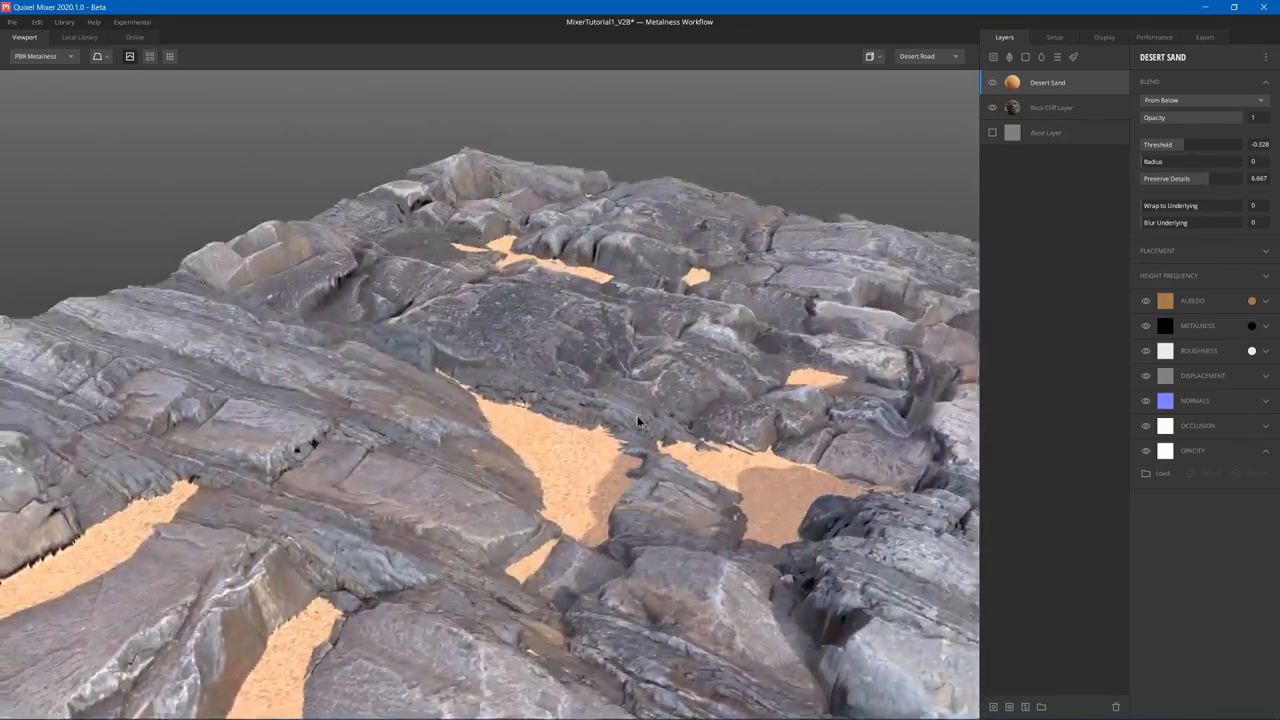
drag(1152, 162, 1156, 162)
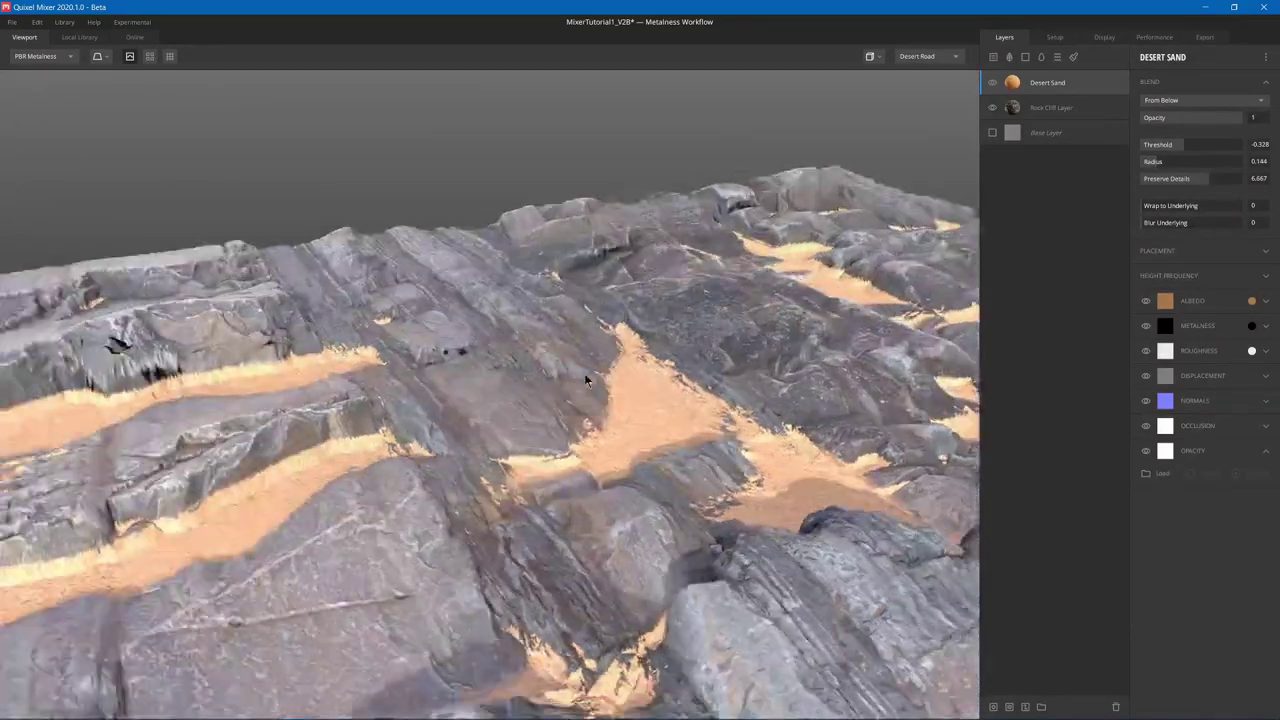
drag(584, 373, 651, 357)
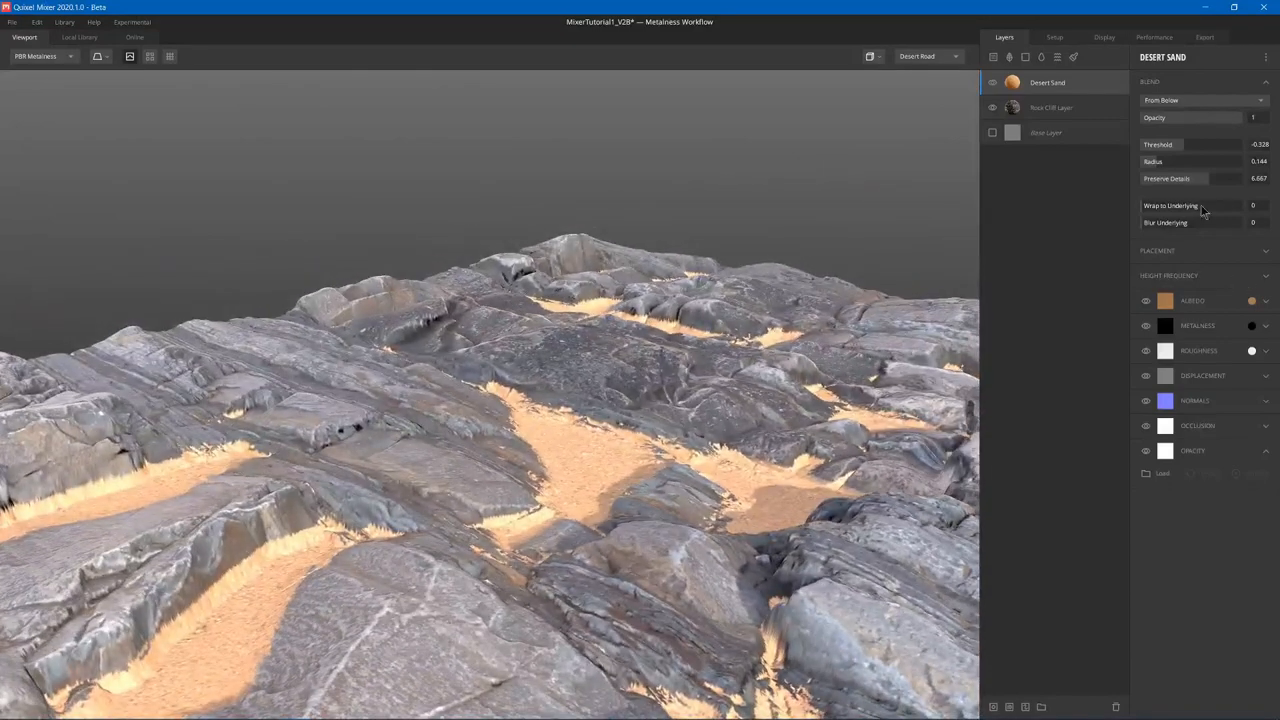
Raise Wrap to Underlying to about 0.26 so the sand creeps up the rock faces.
mouse_move(1145, 205)
mouse_down()
mouse_move(1222, 207)
mouse_move(1261, 224)
mouse_up()
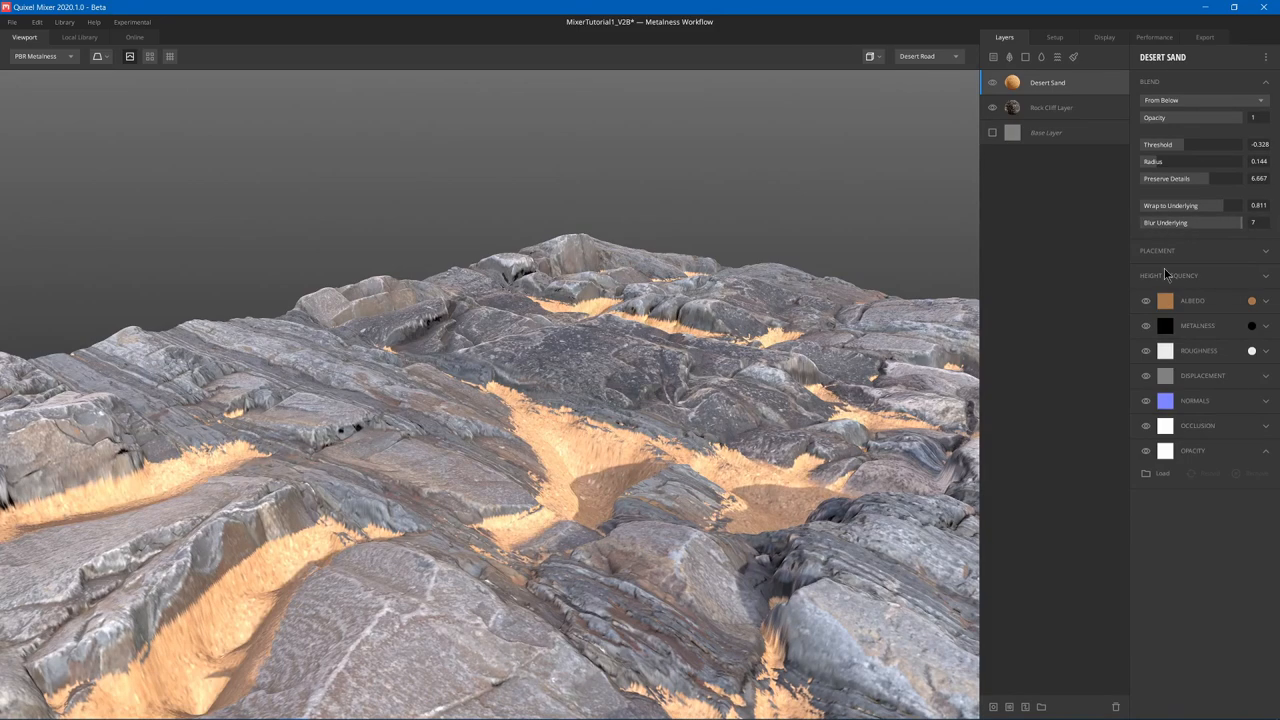
drag(500, 450, 760, 367)
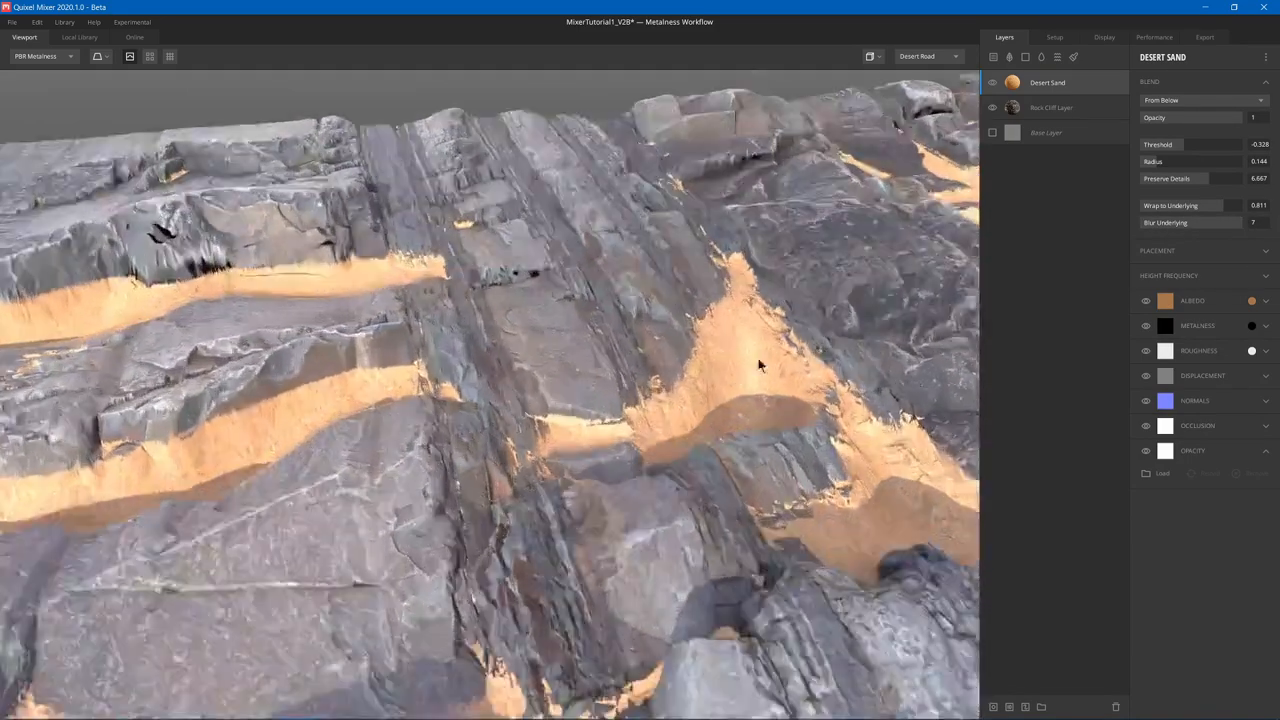
scroll(666, 414, up, 3)
drag(612, 404, 666, 414)
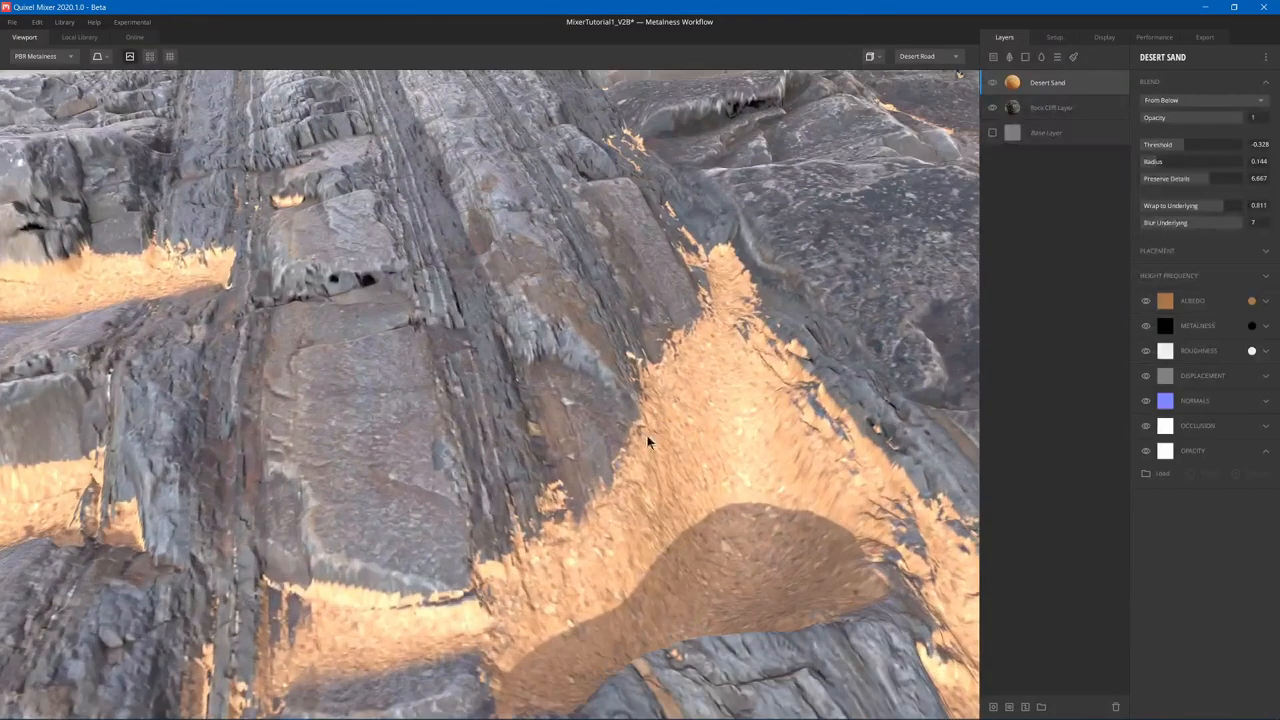
scroll(648, 441, down, 5)
mouse_move(600, 528)
mouse_down()
mouse_move(668, 429)
mouse_move(520, 400)
mouse_up()
scroll(460, 460, up, 4)
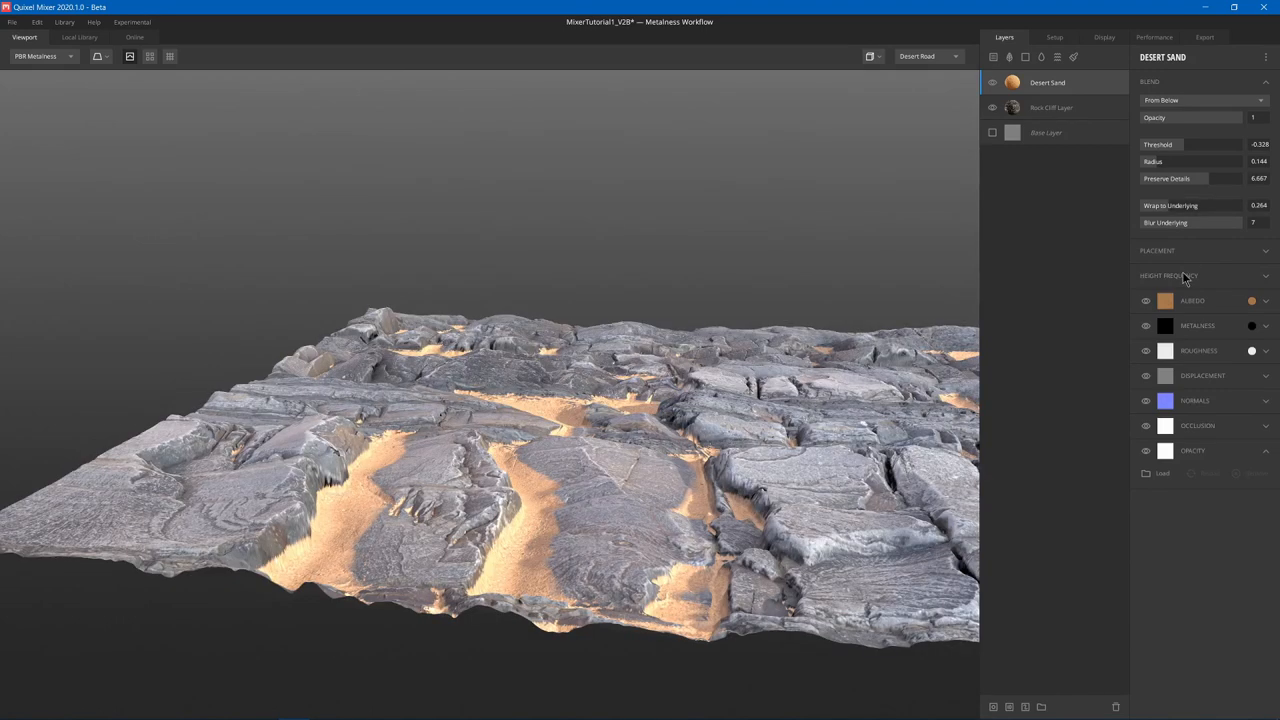
Expand Height Frequency, hide Desert Sand and select the Rock Cliff Layer over bare rock.
click(1192, 277)
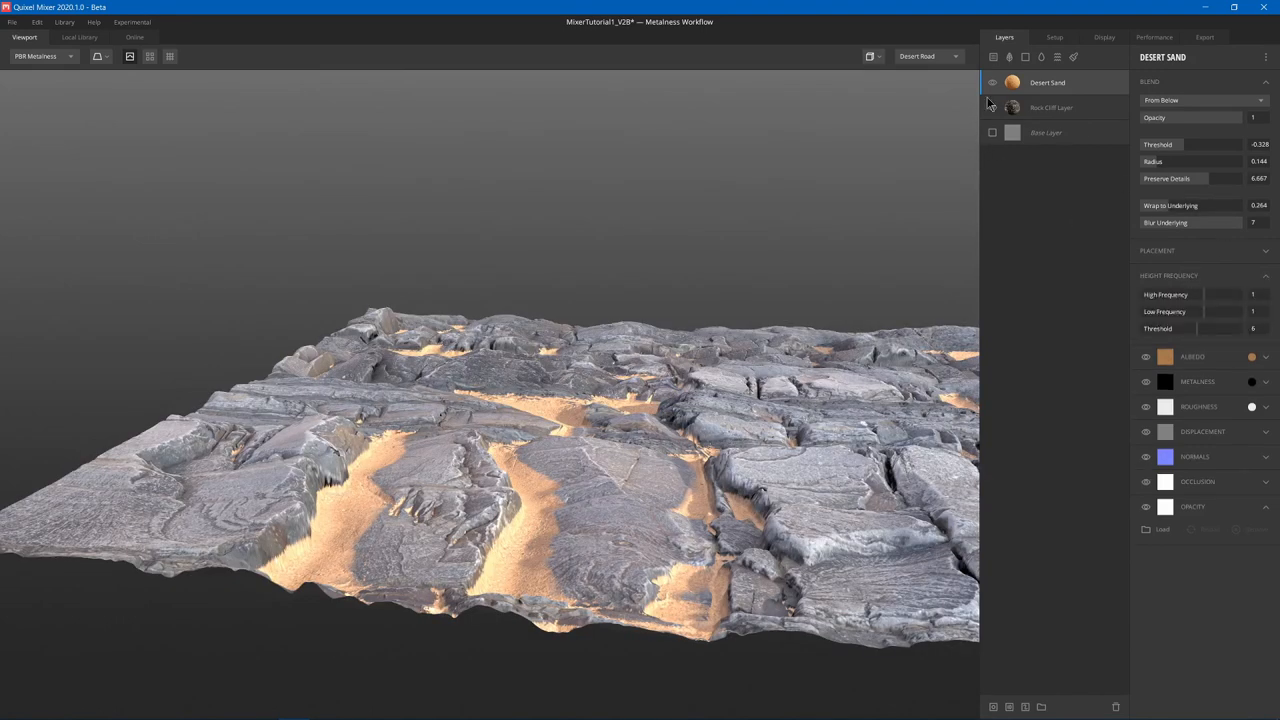
click(1030, 108)
click(1030, 83)
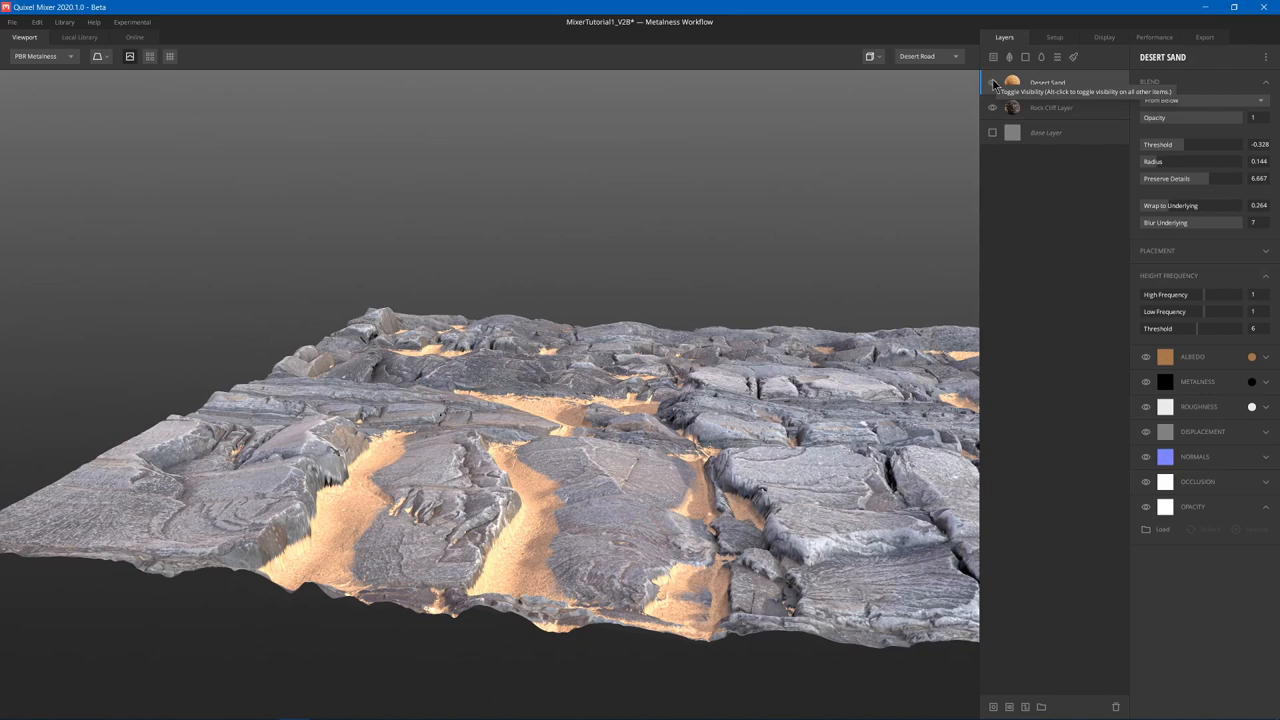
click(1046, 108)
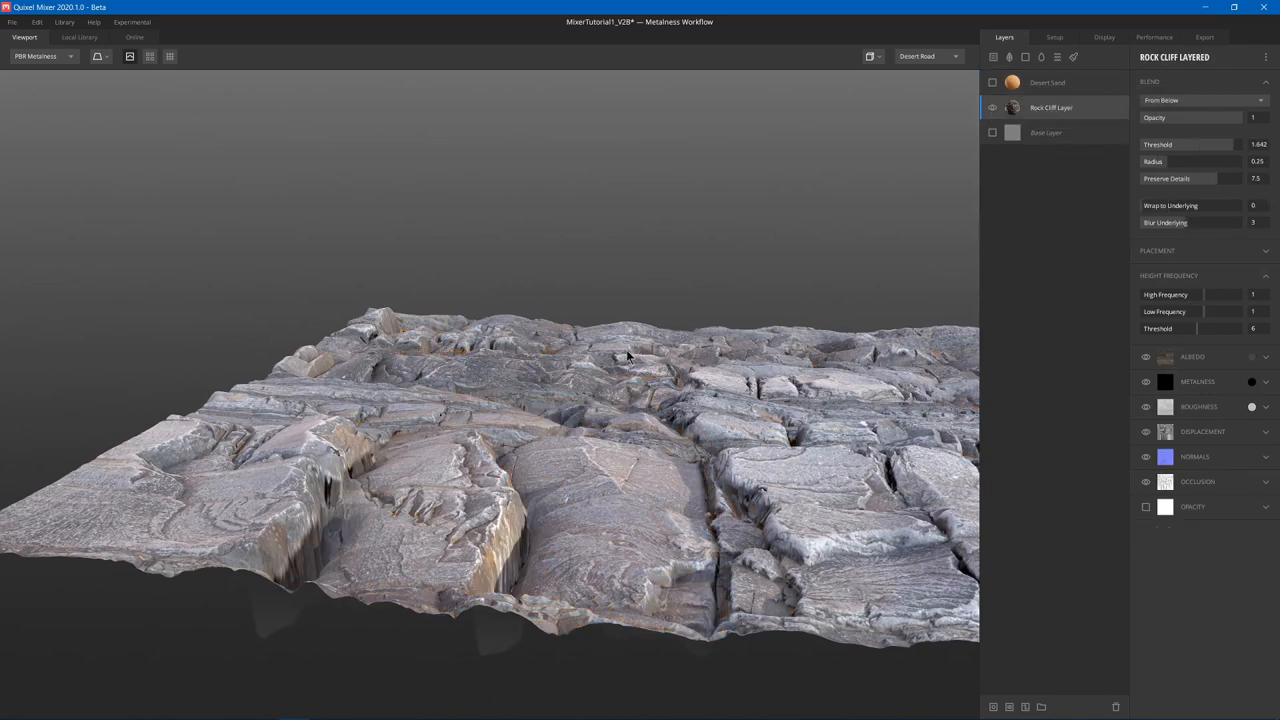
scroll(626, 349, up, 2)
scroll(777, 351, up, 1)
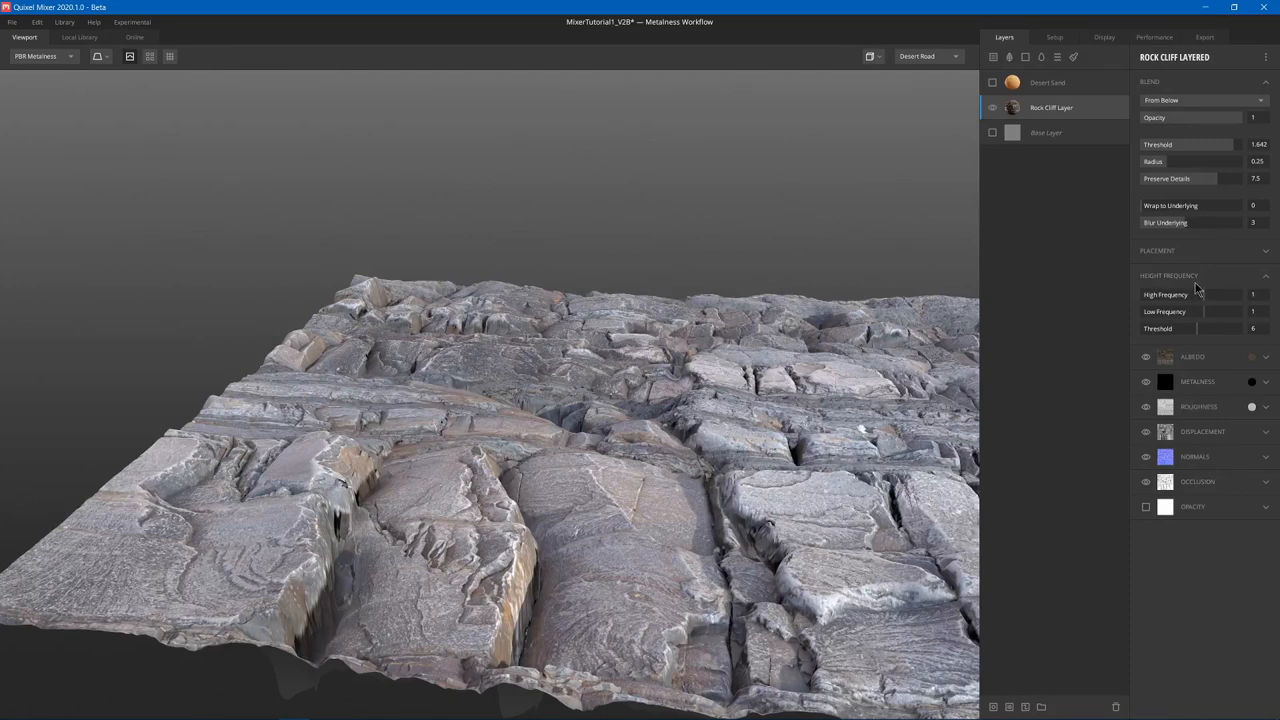
scroll(636, 514, up, 2)
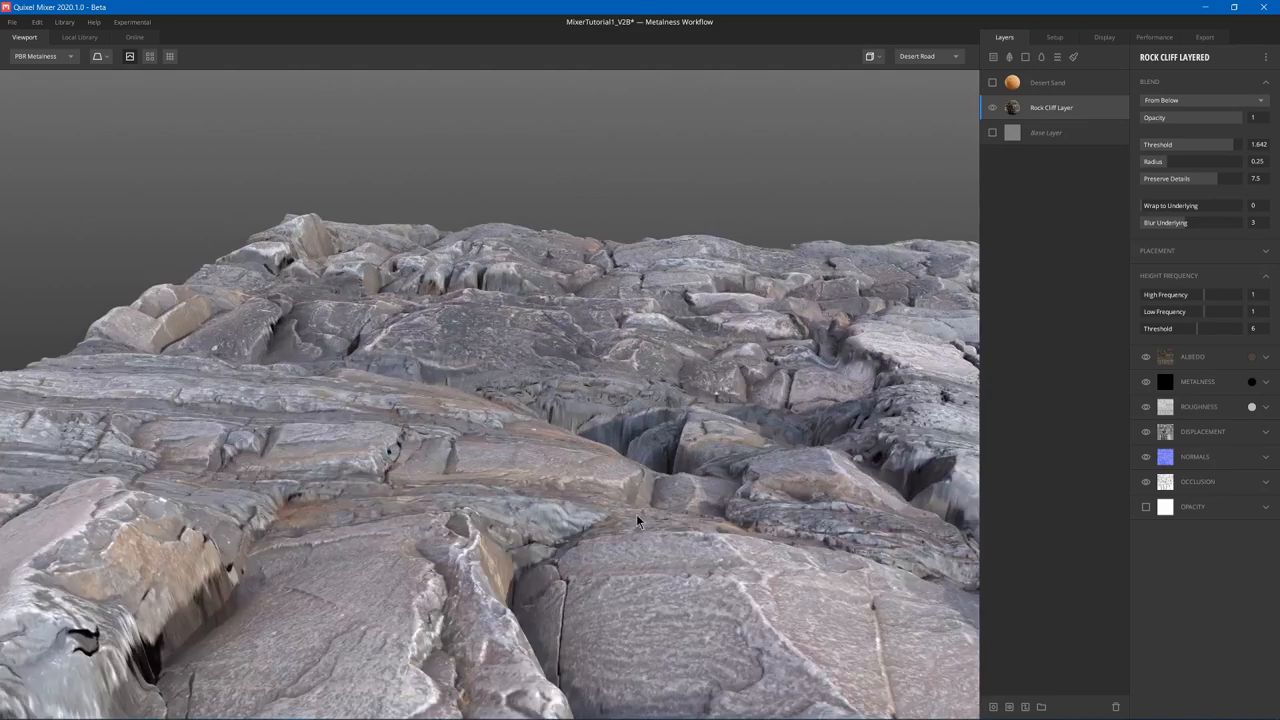
mouse_move(698, 592)
mouse_down()
mouse_move(643, 496)
mouse_move(586, 478)
mouse_up()
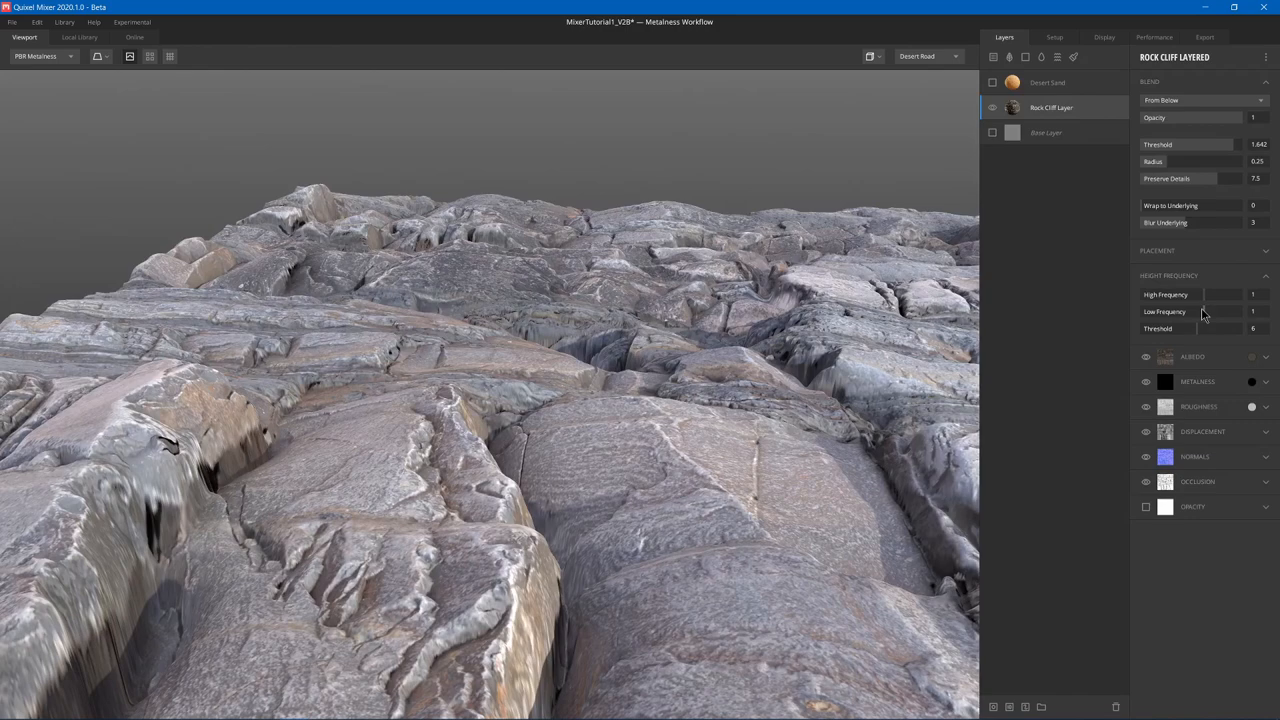
Tune the rock's Low Frequency toward 4 and High Frequency to about 0.338 displacement.
drag(1203, 312, 1232, 312)
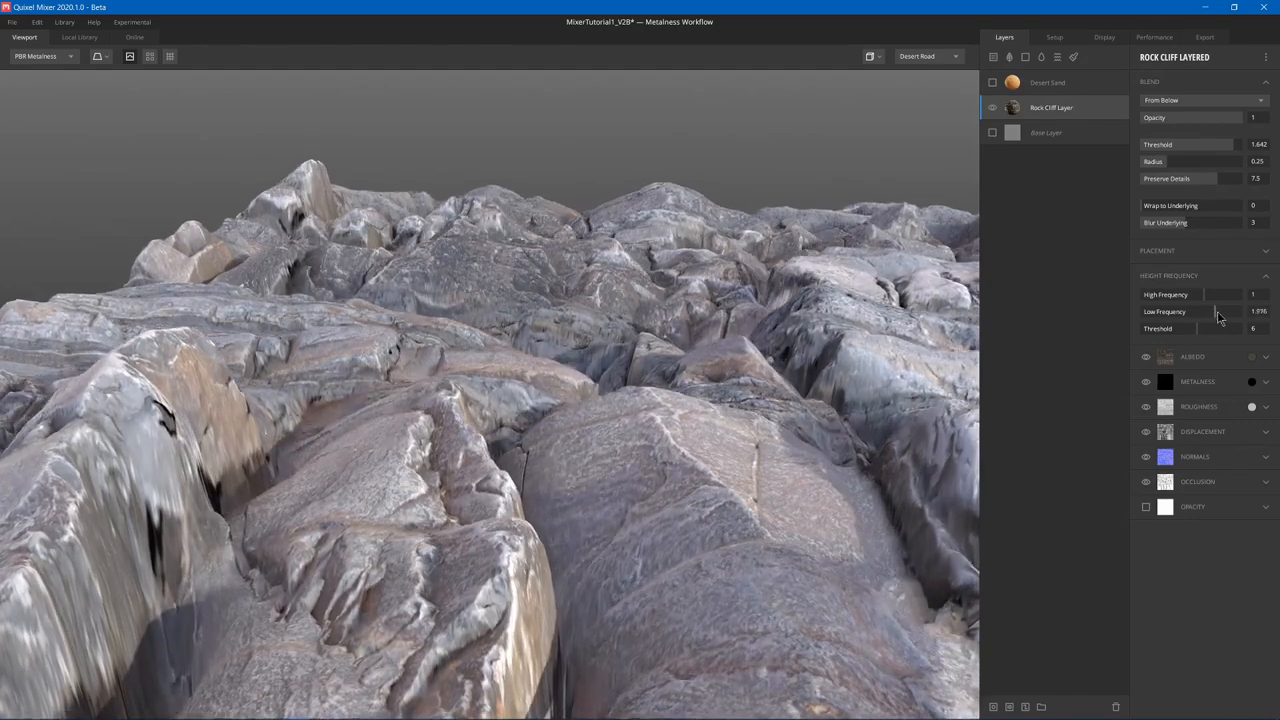
scroll(678, 387, down, 5)
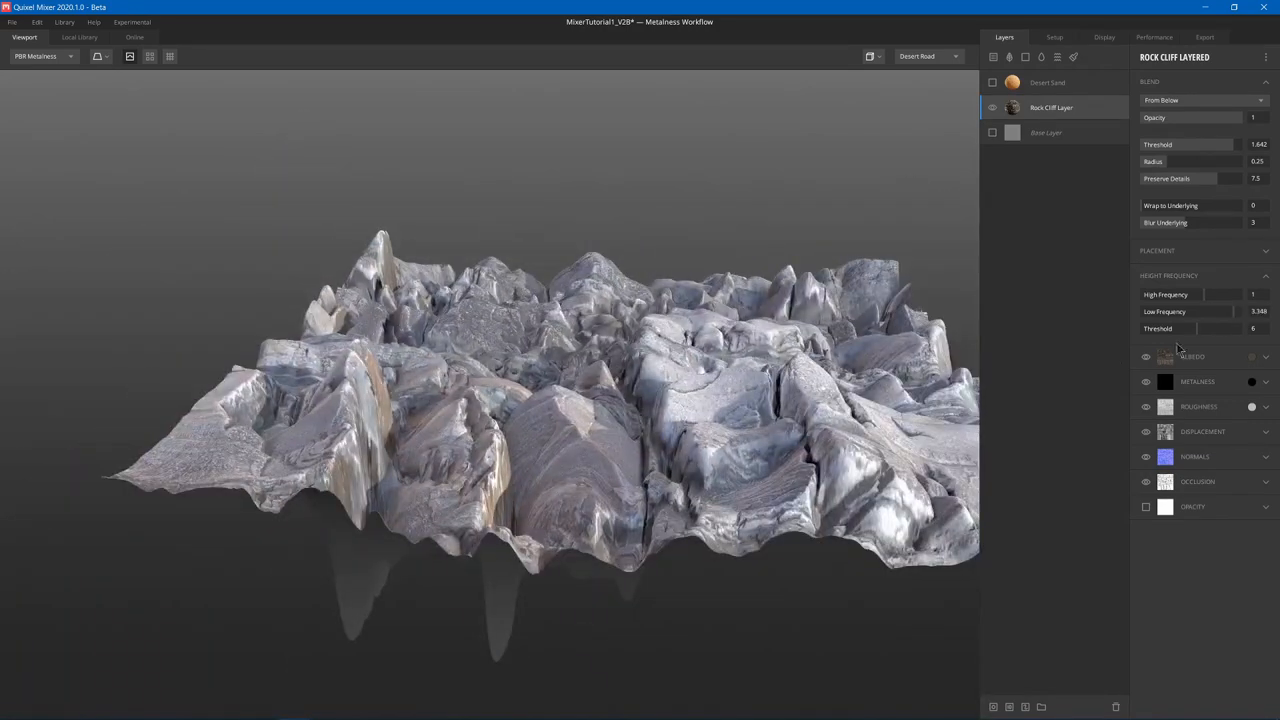
drag(1232, 312, 1199, 312)
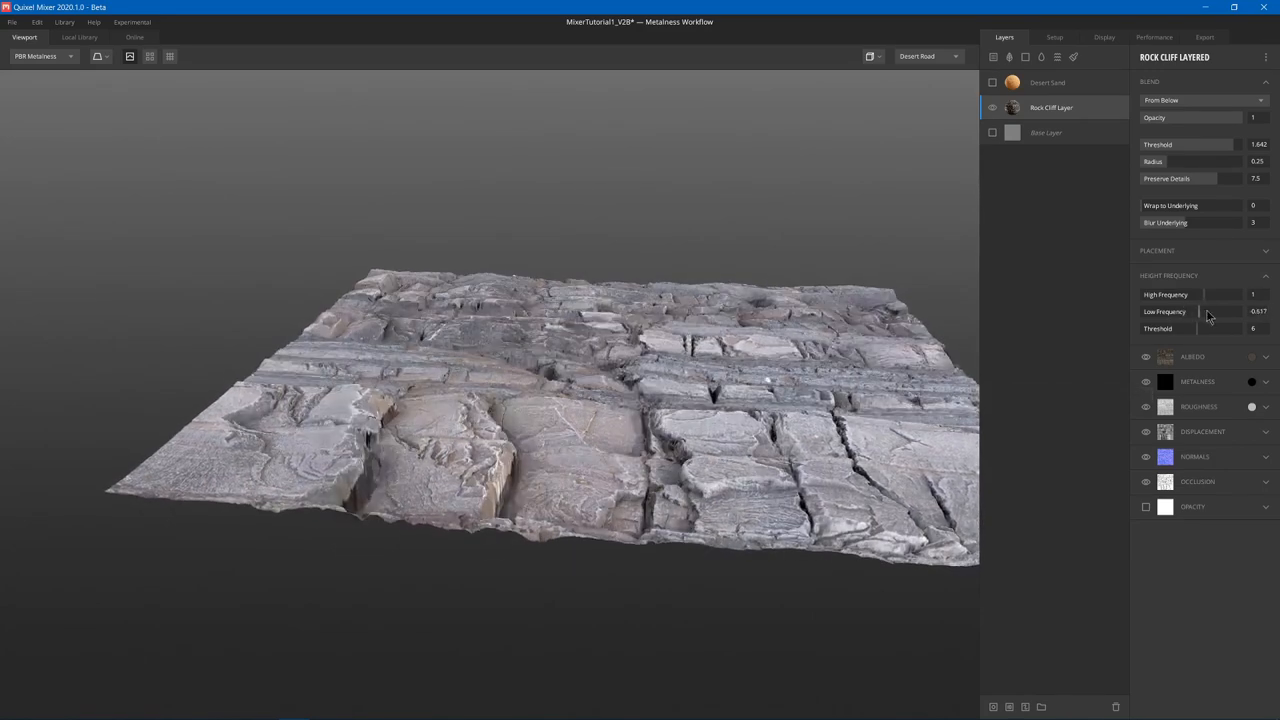
drag(1199, 312, 1199, 312)
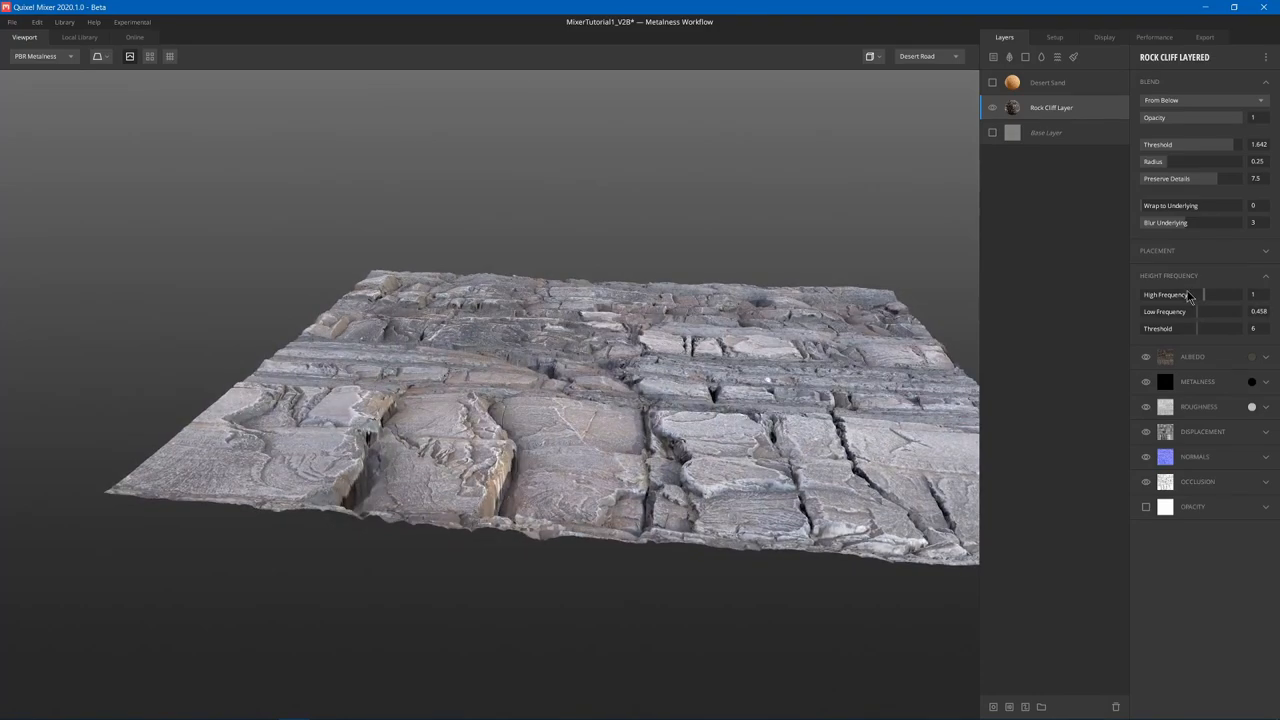
scroll(730, 360, up, 3)
scroll(730, 360, up, 3)
scroll(700, 420, up, 3)
scroll(660, 496, up, 3)
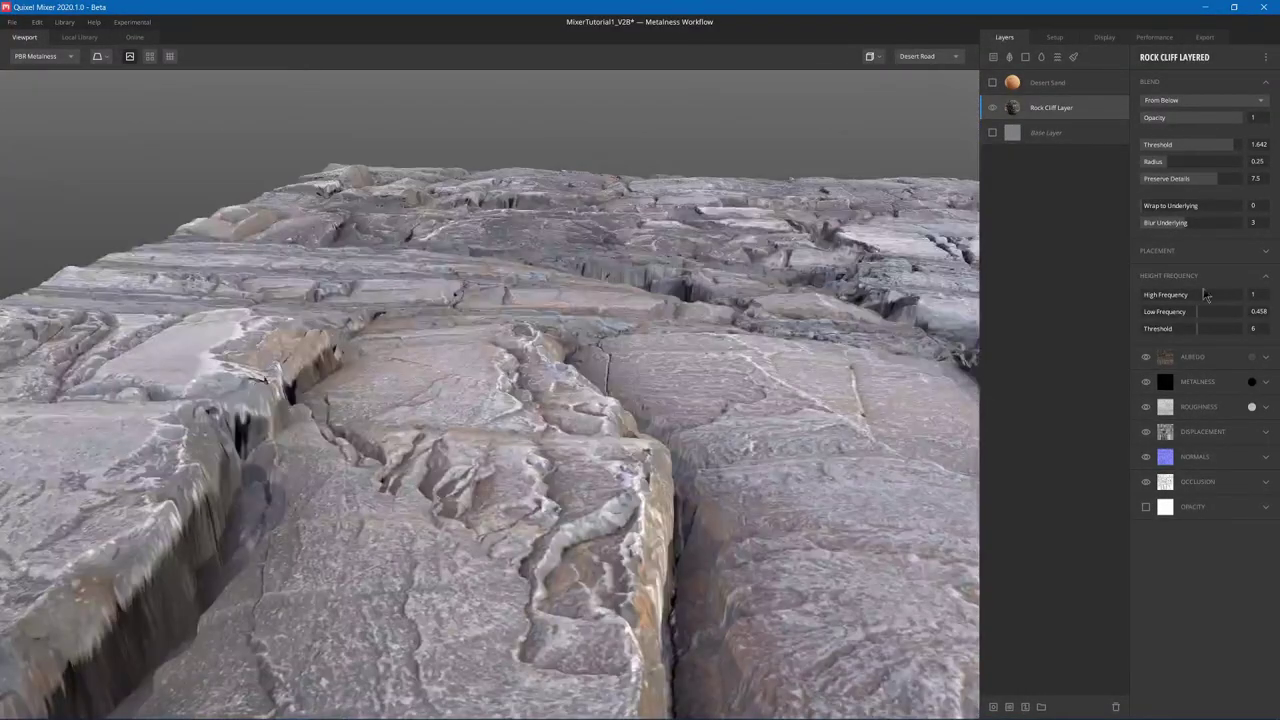
drag(1199, 294, 1250, 294)
right_drag(640, 400, 660, 380)
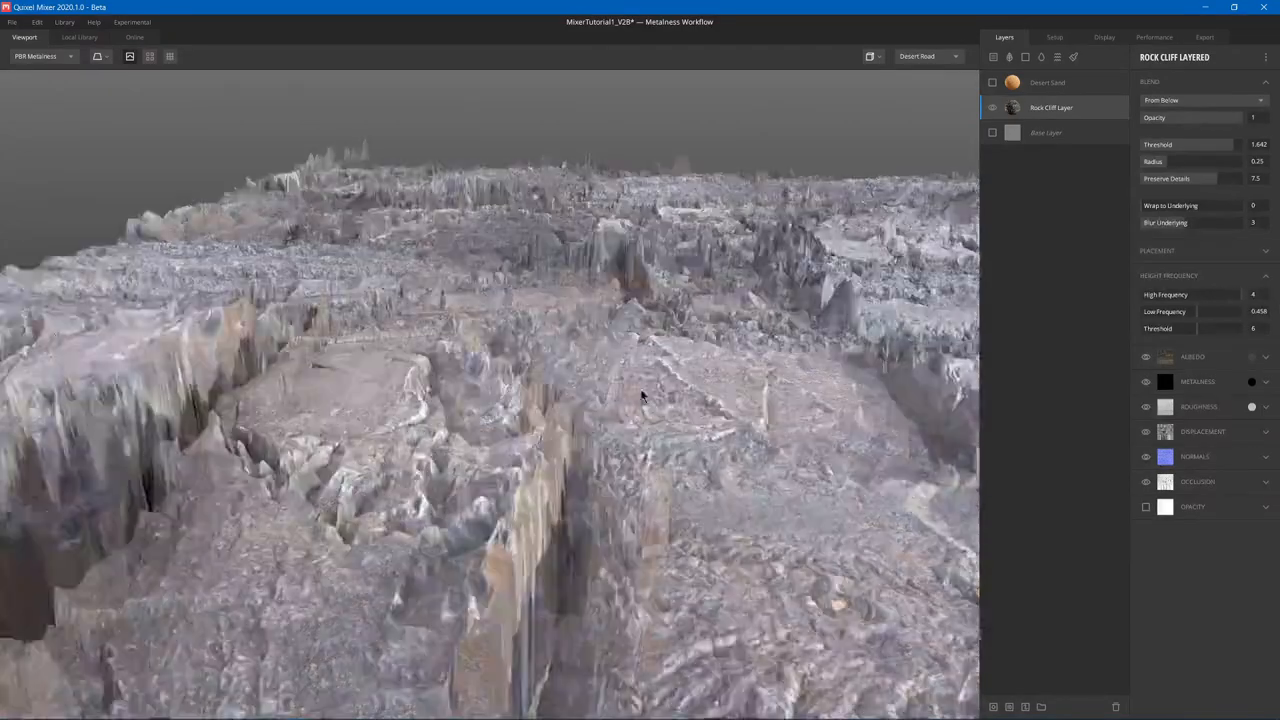
drag(1228, 294, 1196, 294)
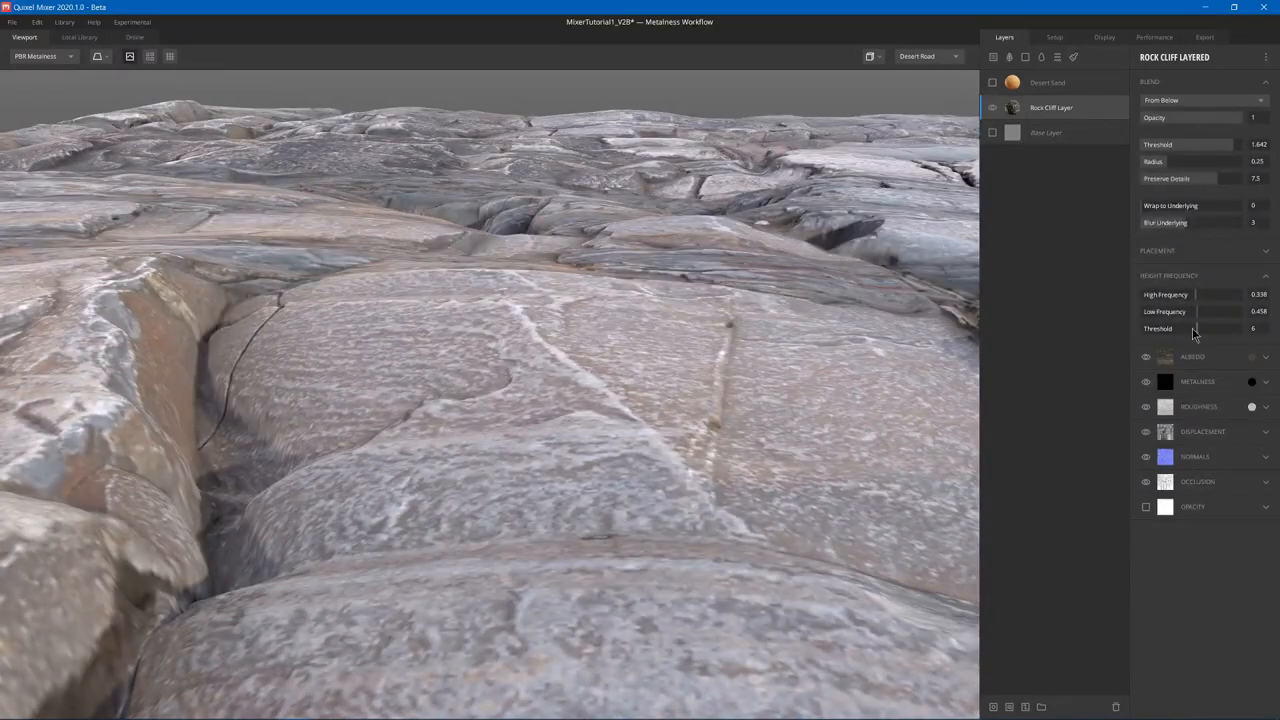
Set the height frequency Threshold to 1 and strengthen low frequency for spikier rock.
mouse_move(1192, 328)
mouse_down()
mouse_move(1163, 329)
mouse_move(1232, 328)
mouse_move(1232, 312)
mouse_up()
scroll(745, 280, down, 5)
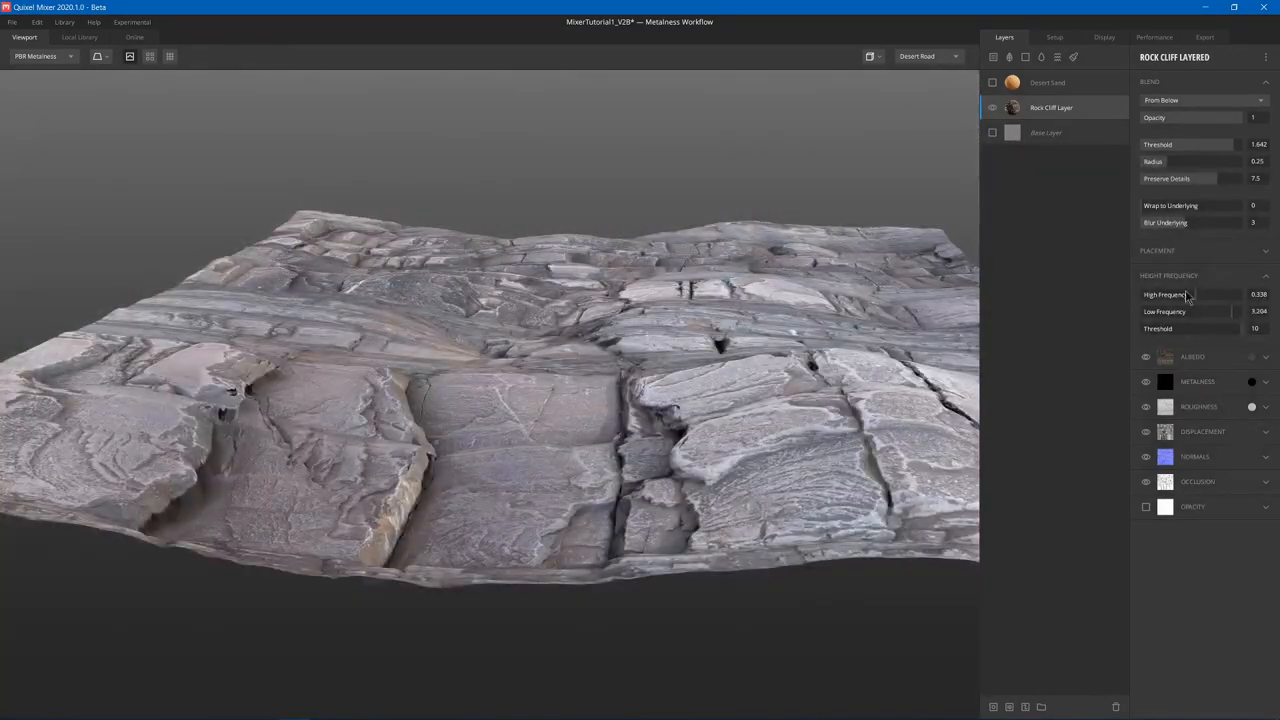
drag(1247, 312, 1257, 313)
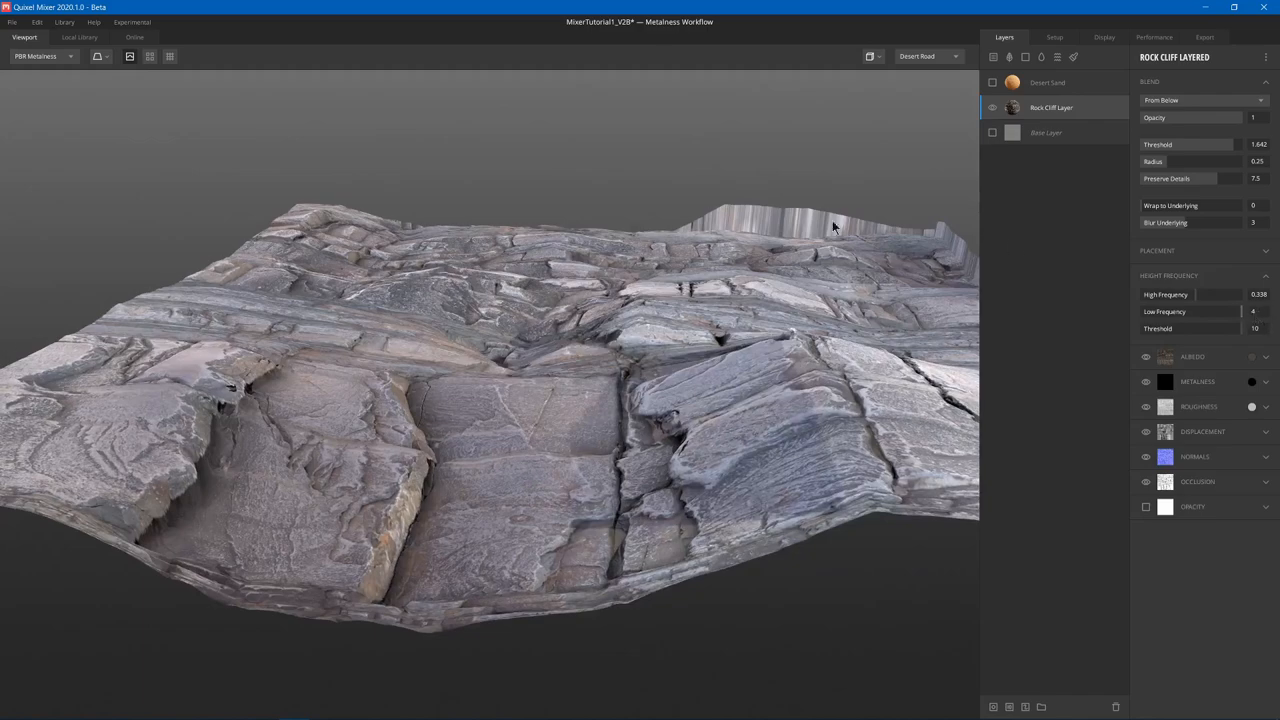
mouse_move(832, 226)
alt+mouse_down()
mouse_move(657, 325)
mouse_move(641, 296)
mouse_move(760, 350)
mouse_move(916, 377)
alt+mouse_up()
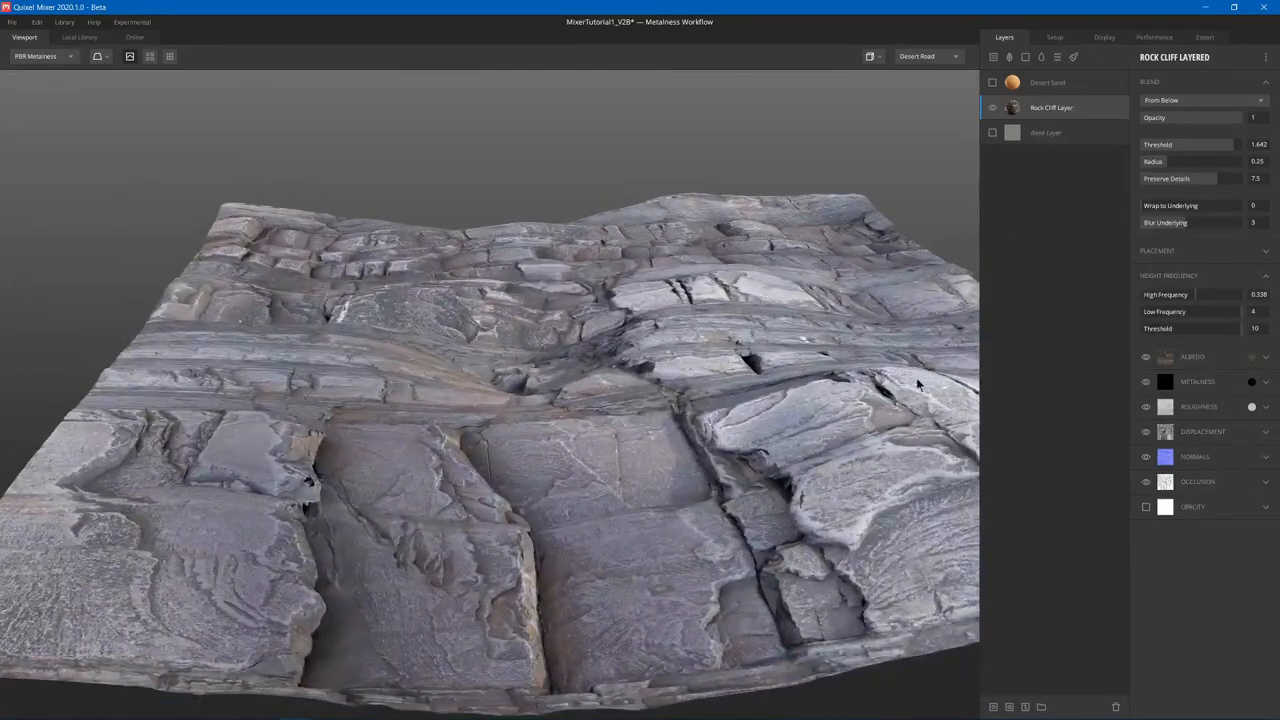
drag(1248, 329, 1145, 330)
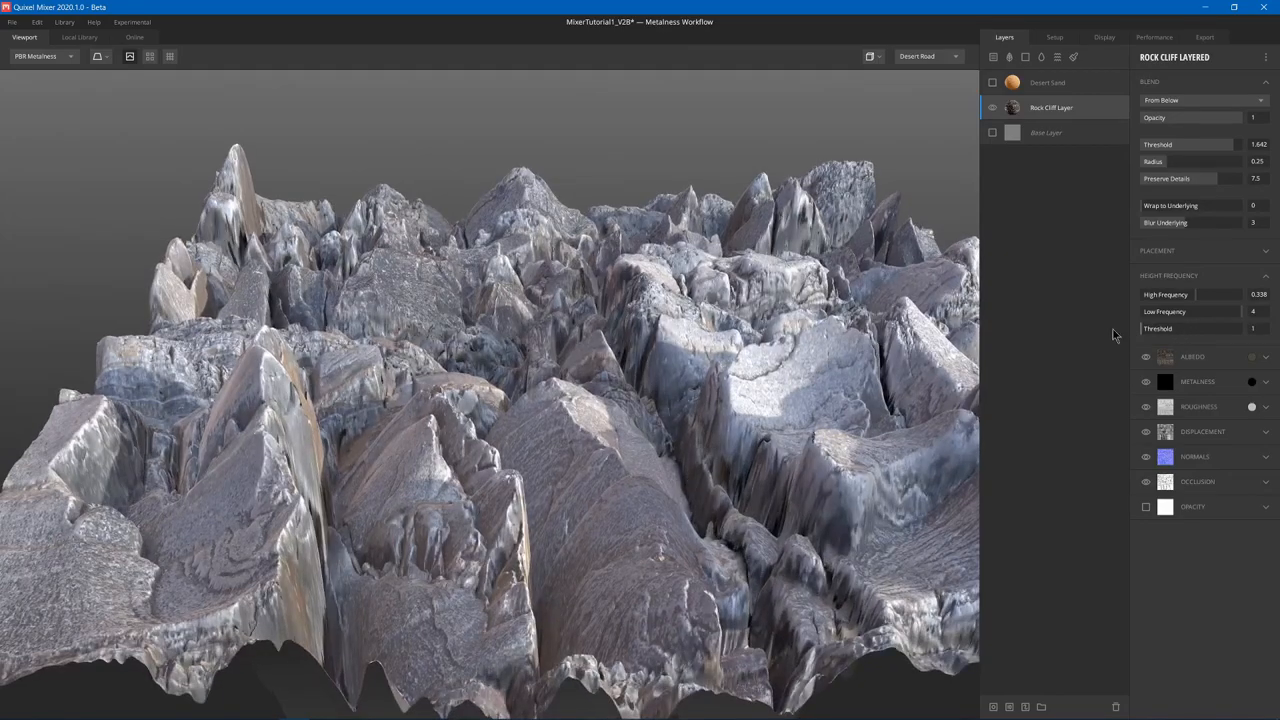
scroll(393, 369, up, 3)
drag(393, 369, 803, 318)
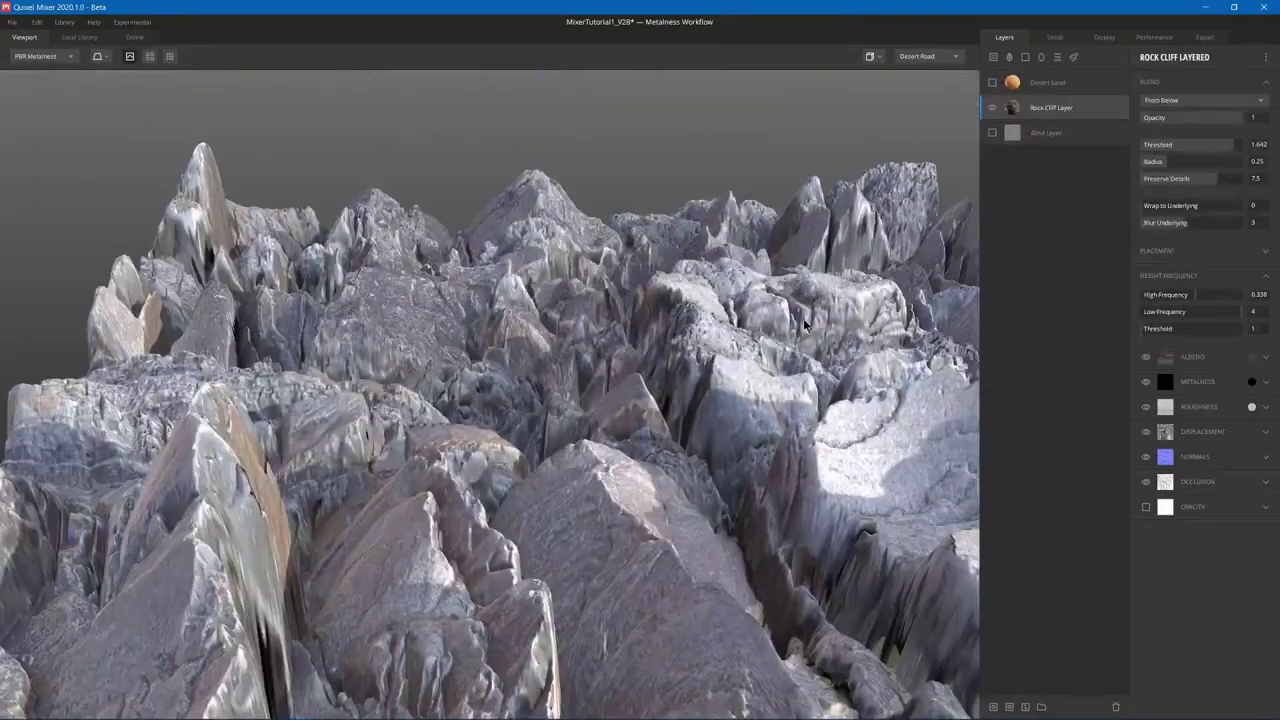
scroll(803, 318, down, 5)
Reselect Desert Sand, expand its ALBEDO channel and cancel out of the texture Load dialog.
click(992, 82)
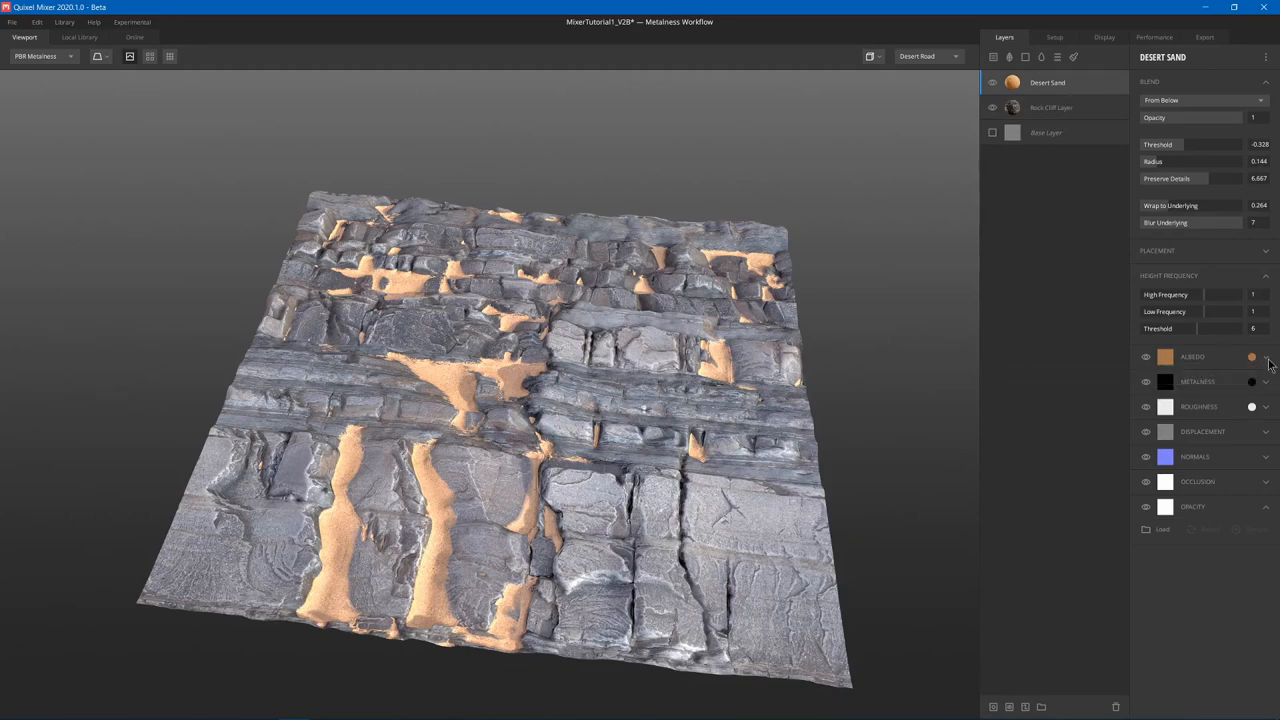
click(1267, 358)
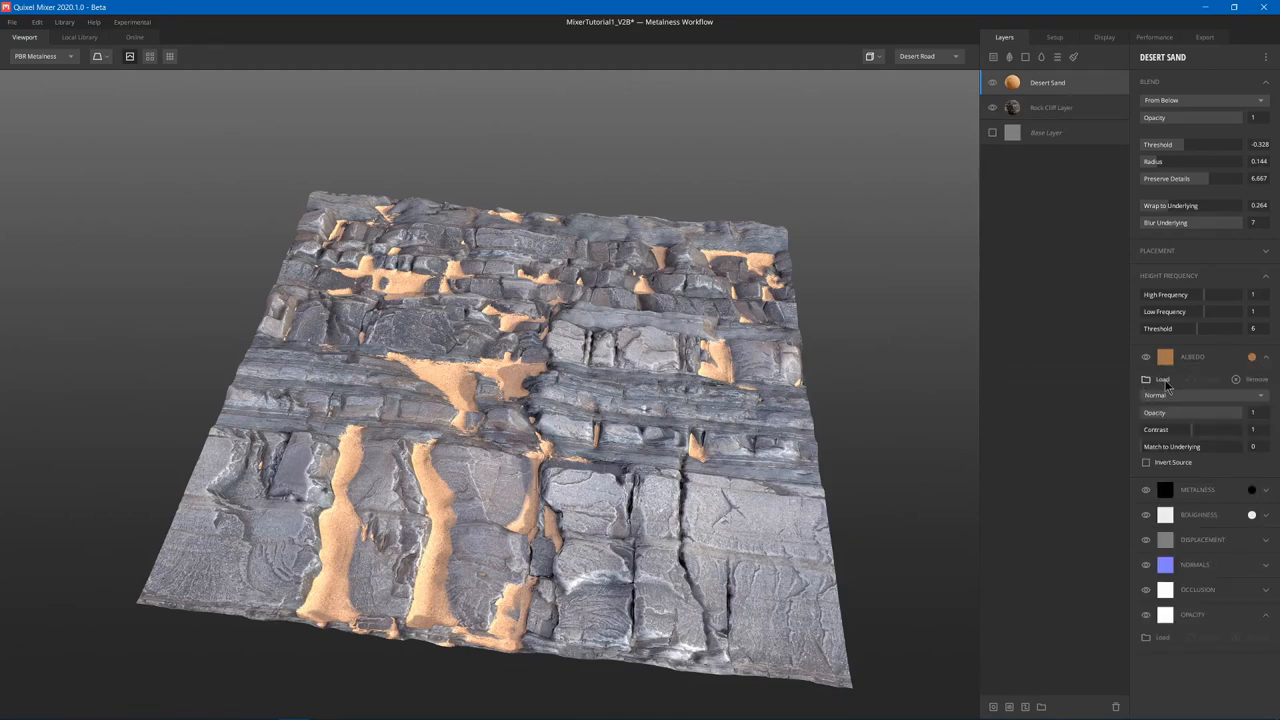
click(1163, 379)
key(Escape)
Preview green and pink hues in the albedo colour picker, then cancel to keep orange sand.
click(1251, 357)
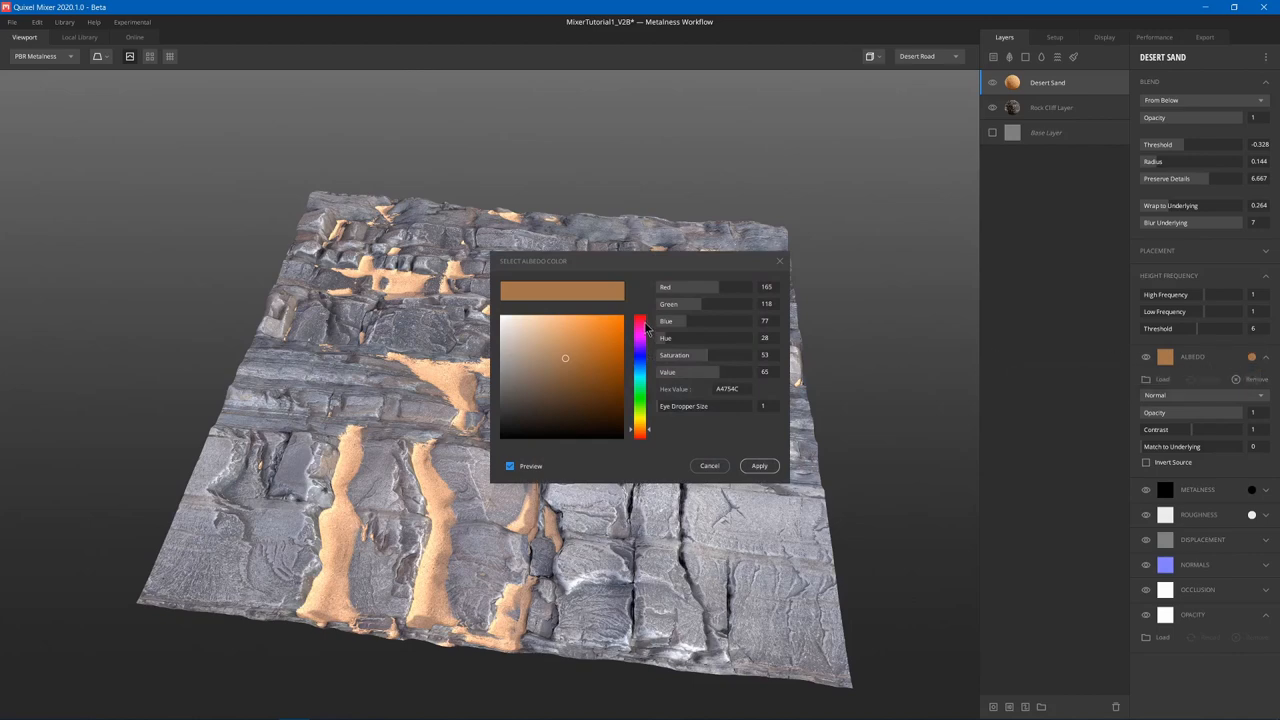
drag(640, 330, 641, 415)
click(709, 466)
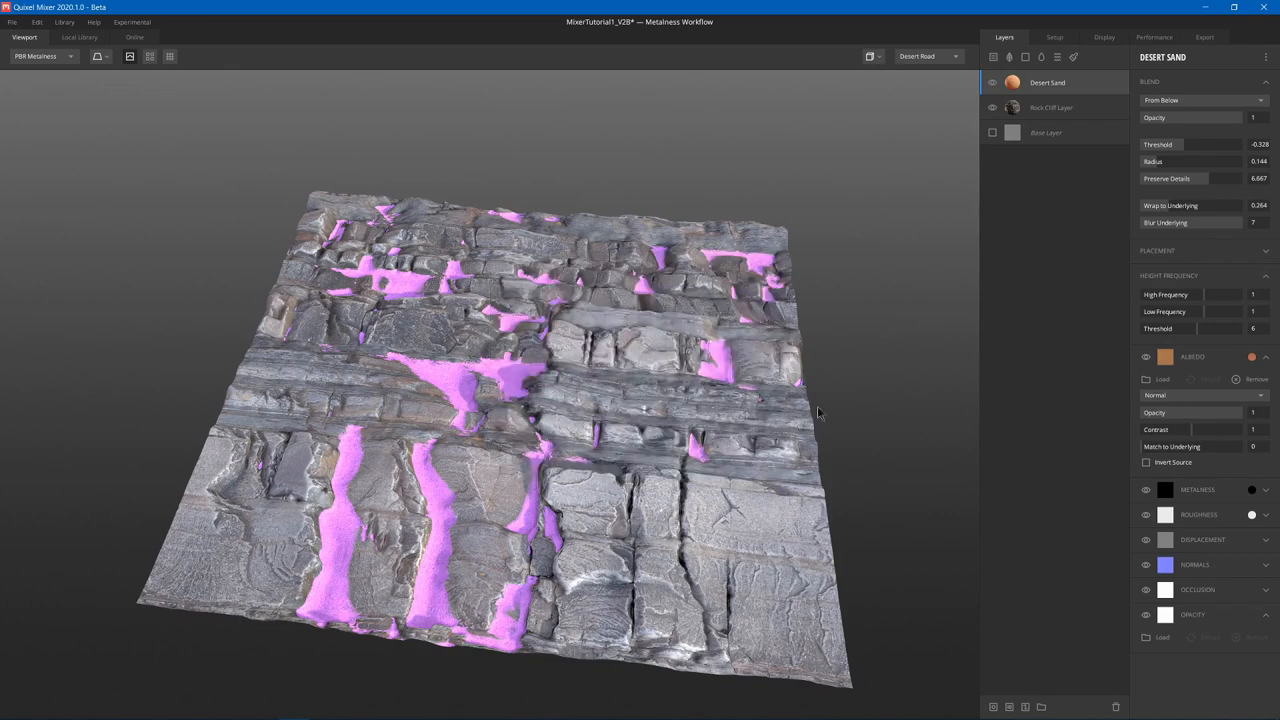
drag(818, 412, 706, 347)
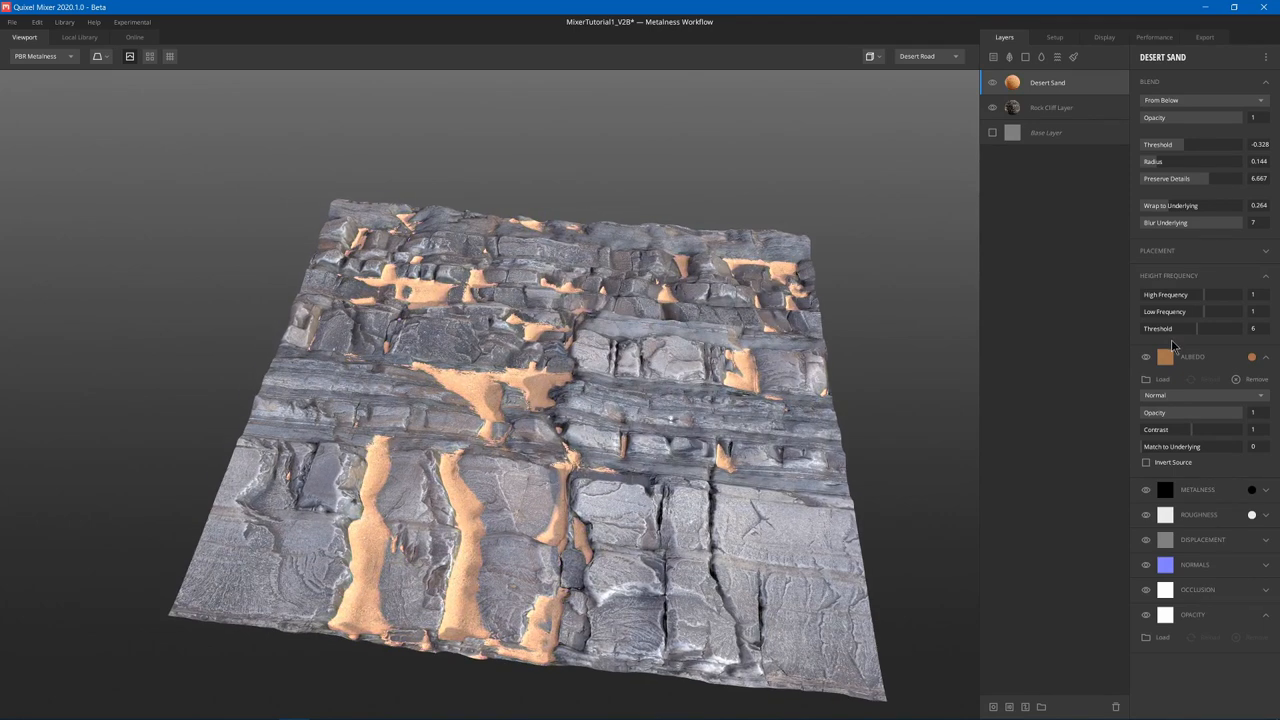
click(1202, 396)
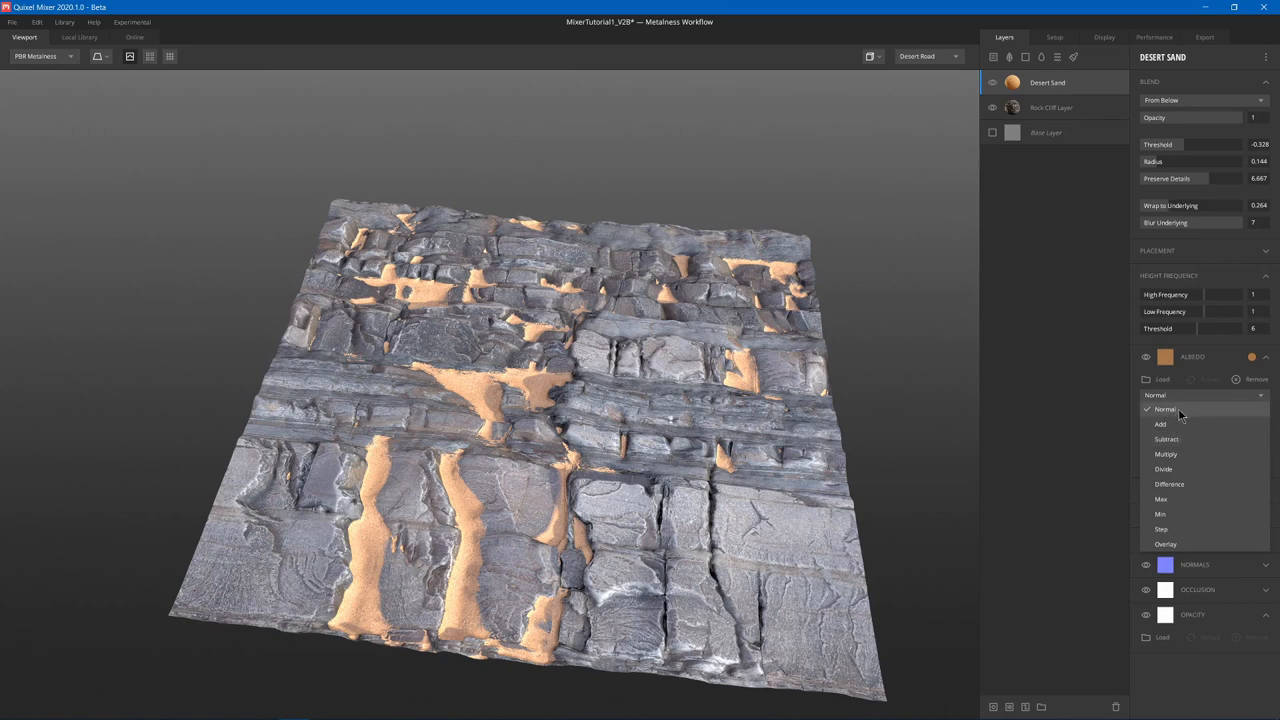
click(1186, 453)
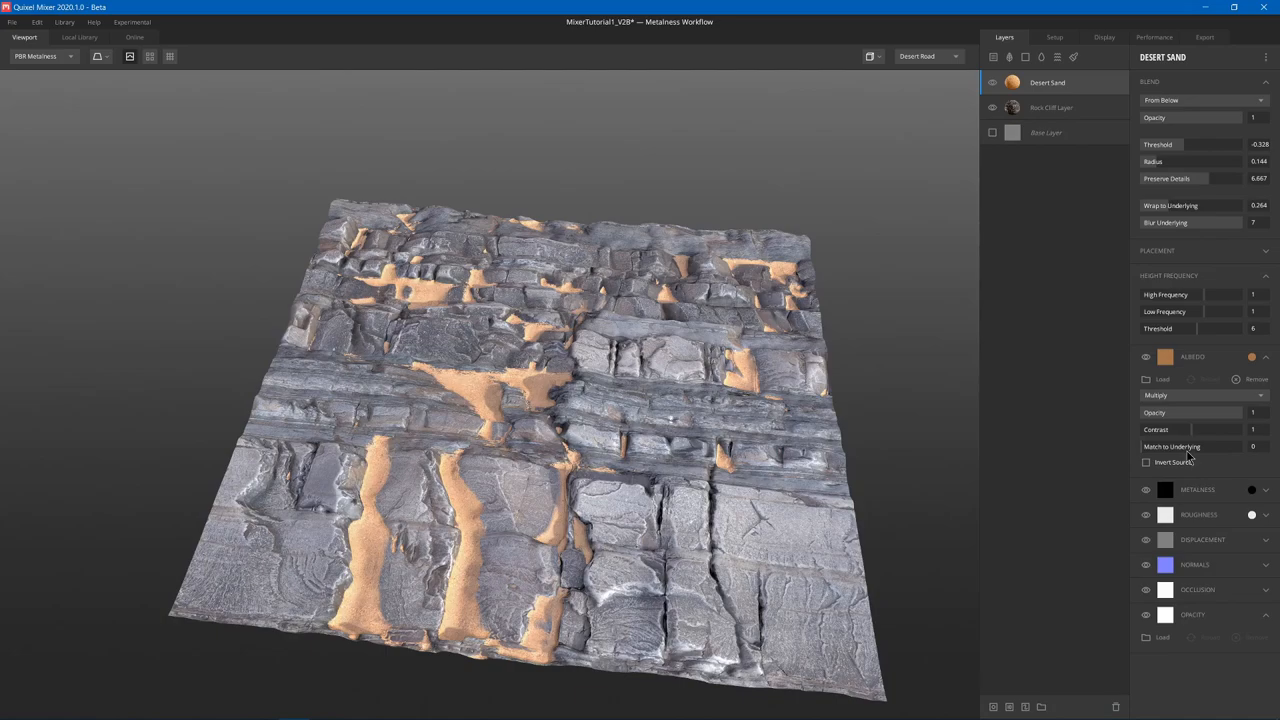
scroll(465, 386, up, 8)
scroll(415, 350, down, 8)
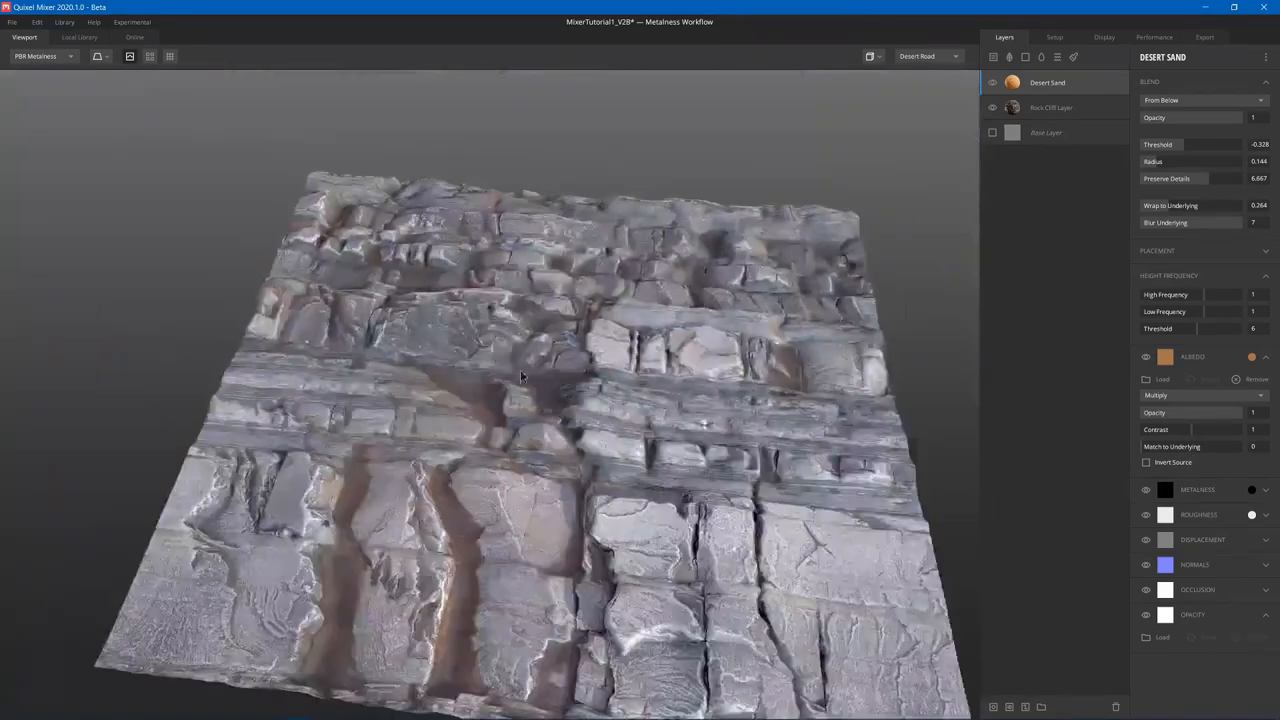
click(1198, 396)
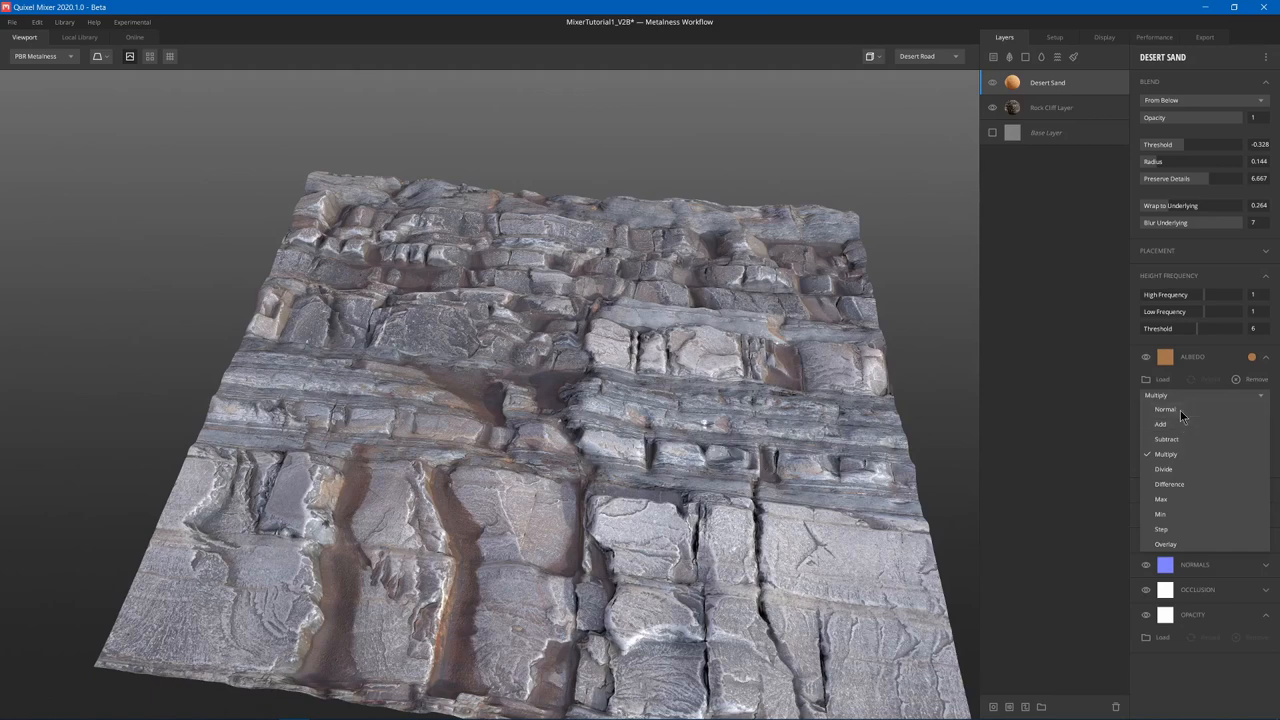
click(1180, 410)
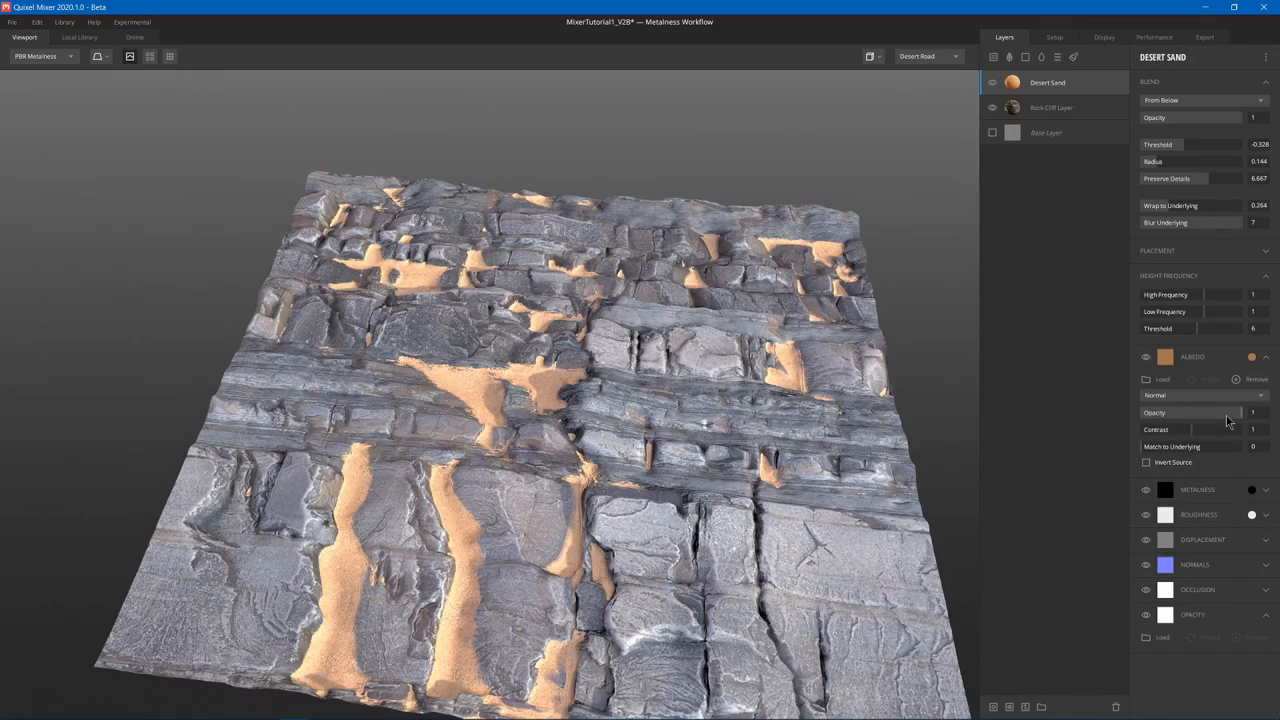
Test fading the albedo Opacity to zero with undo/redo and toggle the albedo eye to compare.
drag(1233, 413, 1126, 408)
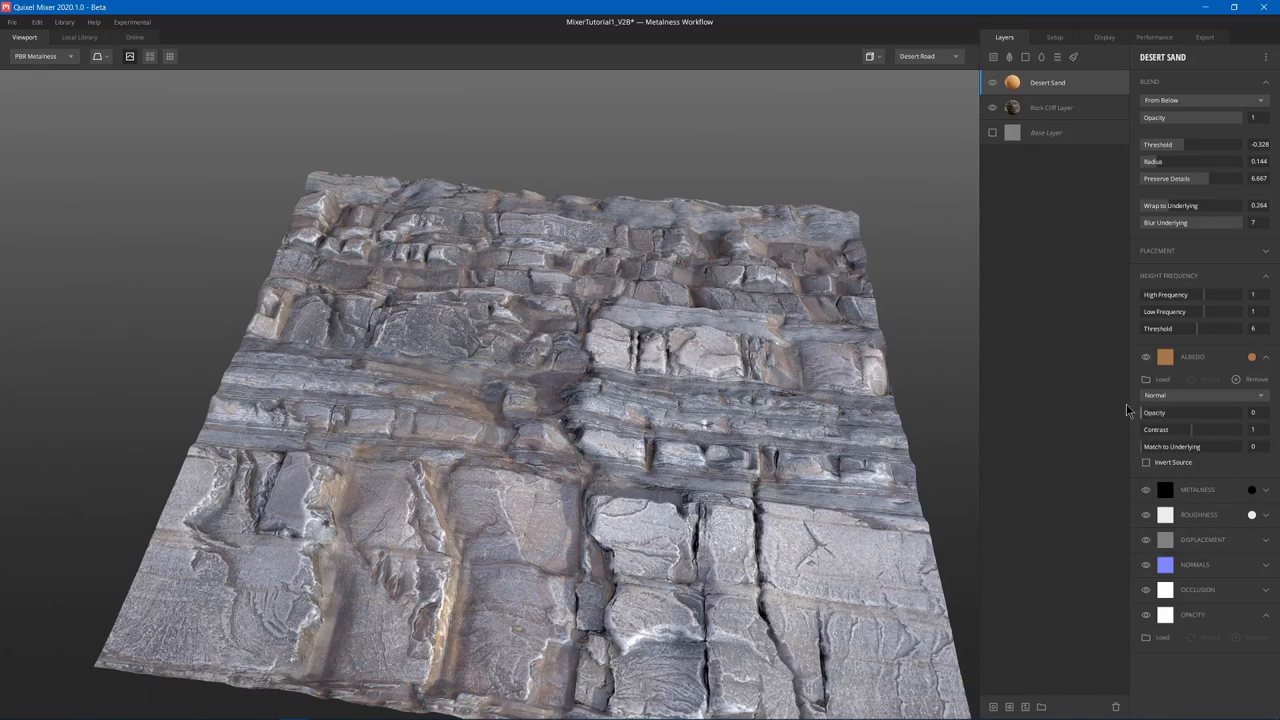
key(ctrl+z)
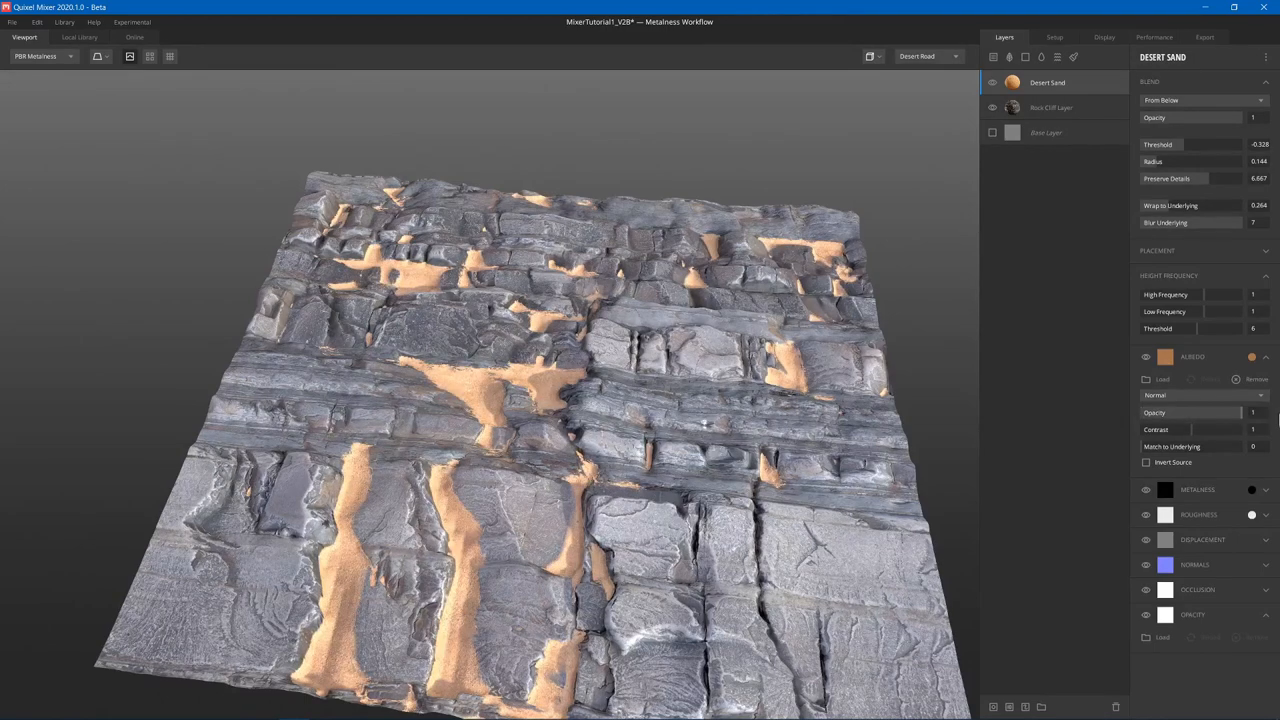
key(ctrl+shift+z)
scroll(930, 404, up, 5)
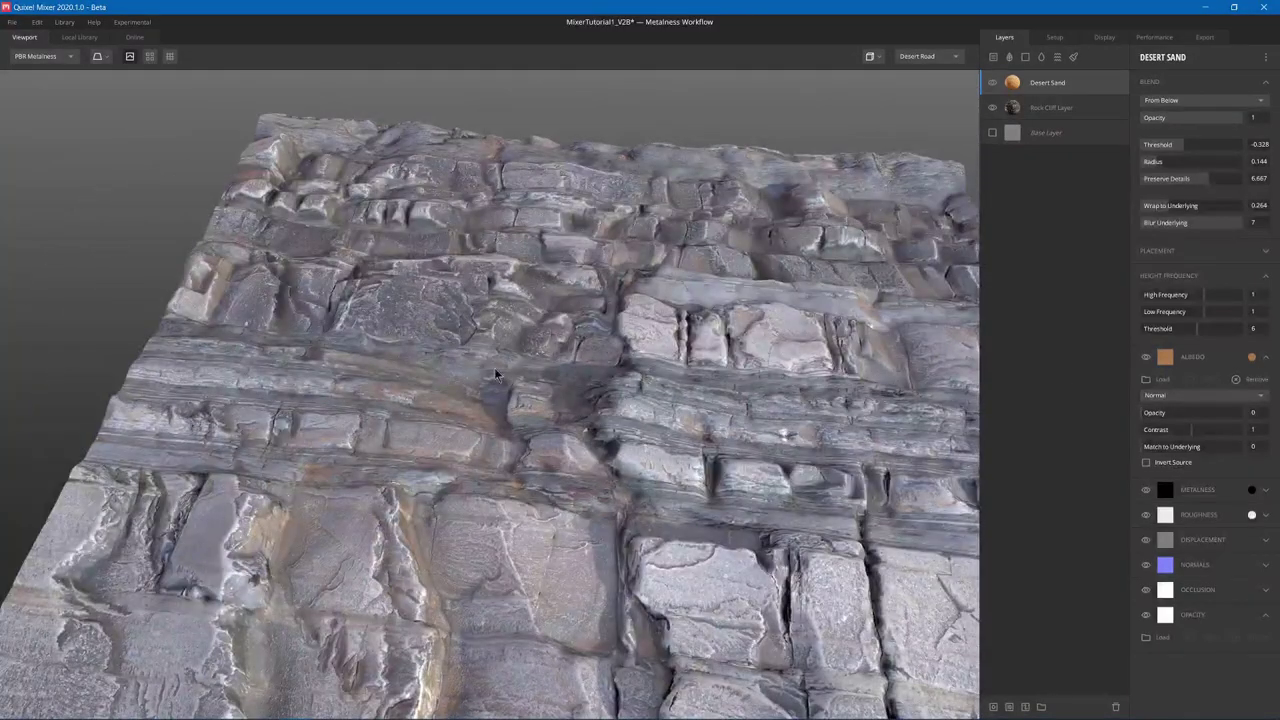
drag(494, 367, 644, 294)
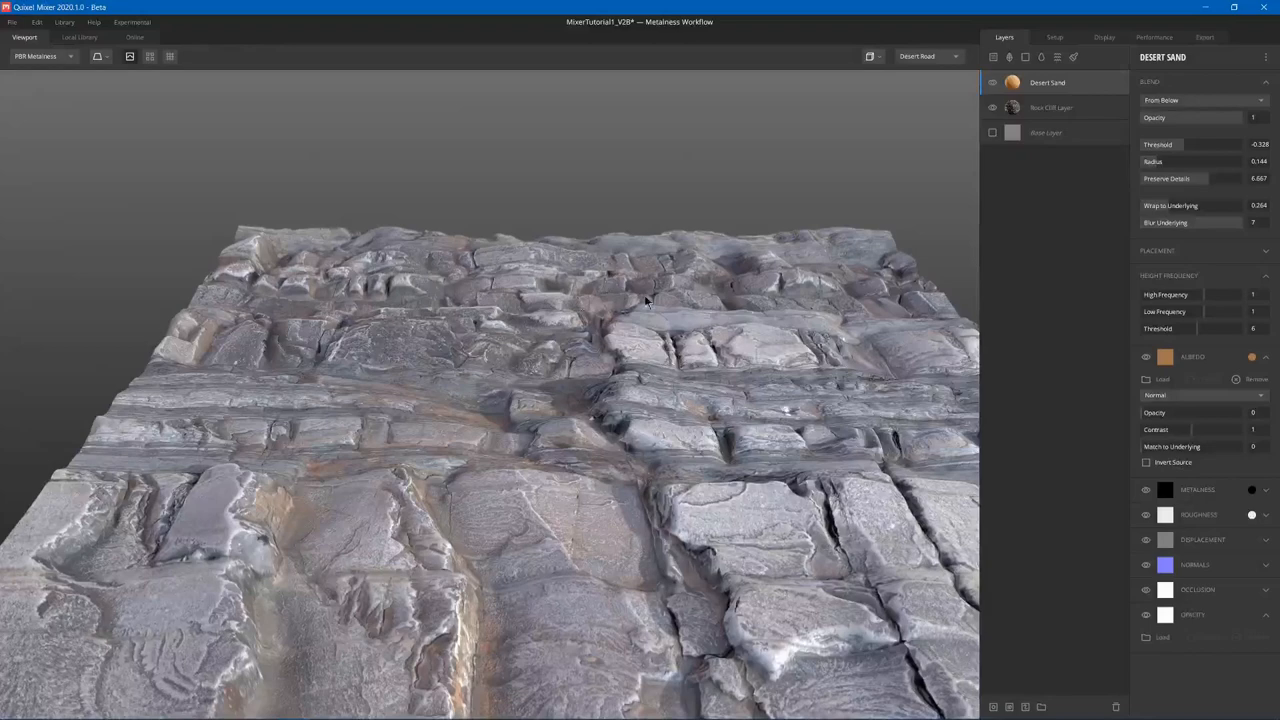
drag(700, 400, 700, 330)
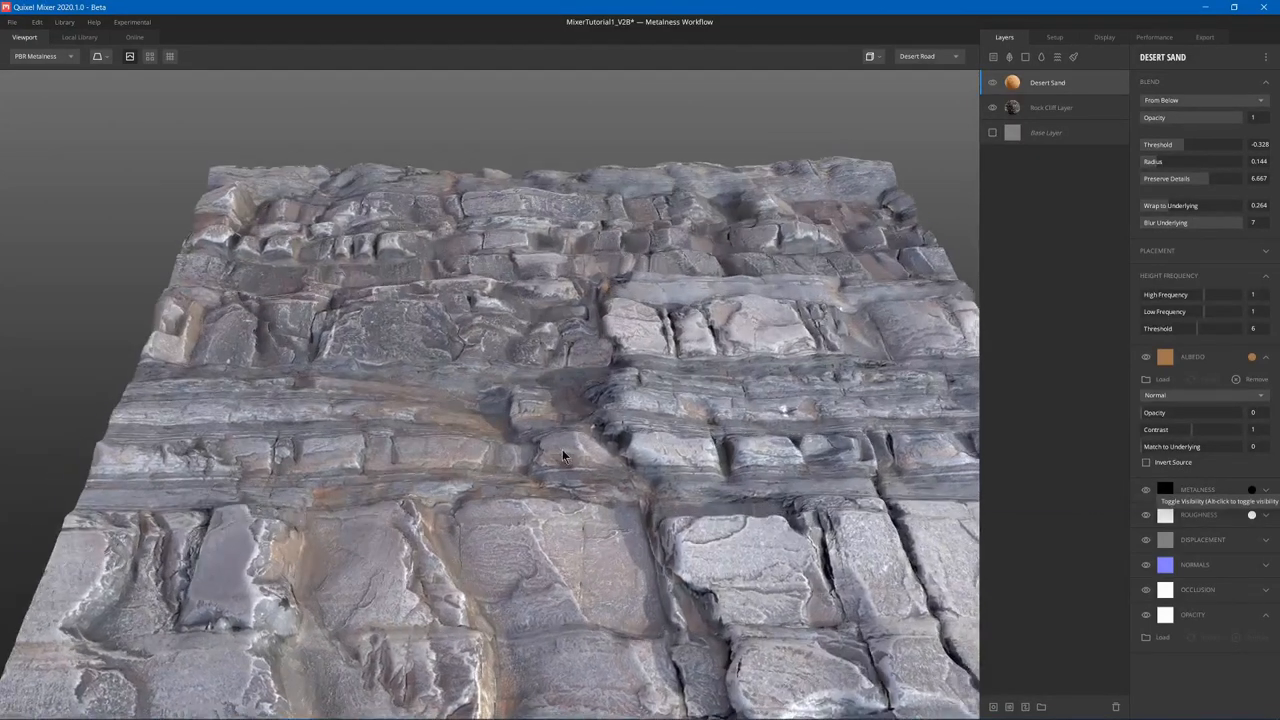
click(1147, 356)
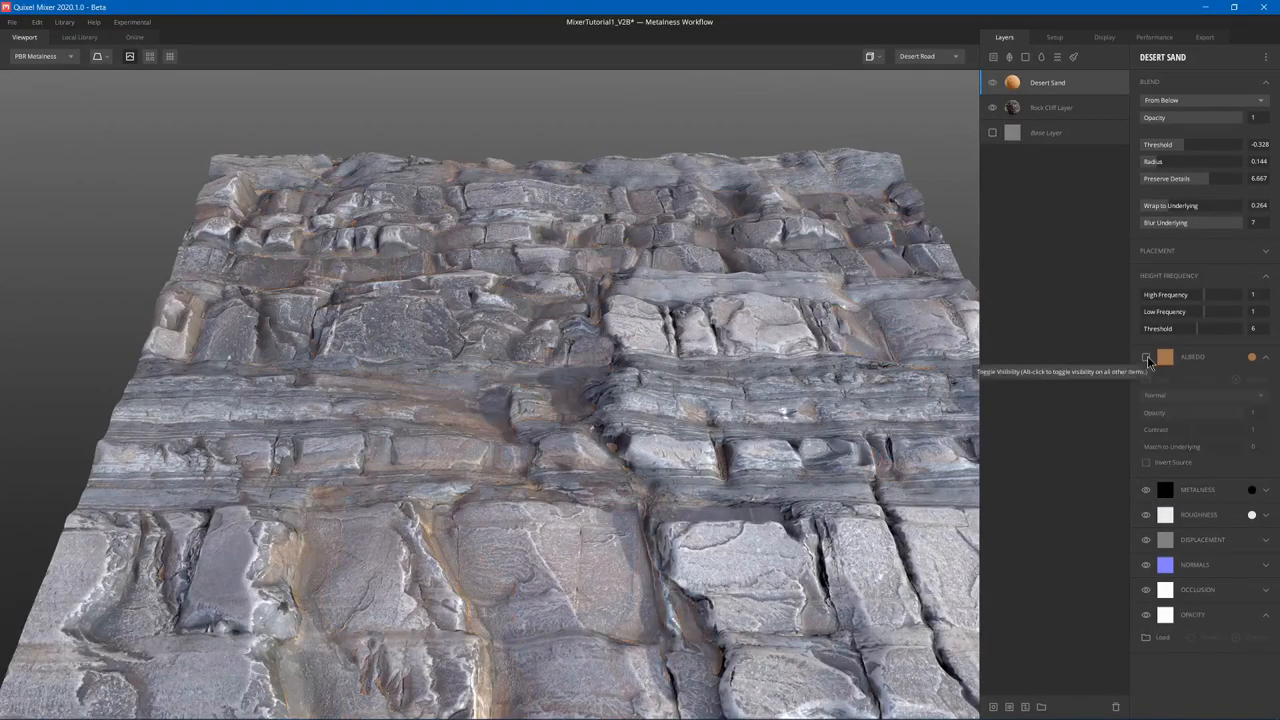
click(1147, 356)
click(1147, 356)
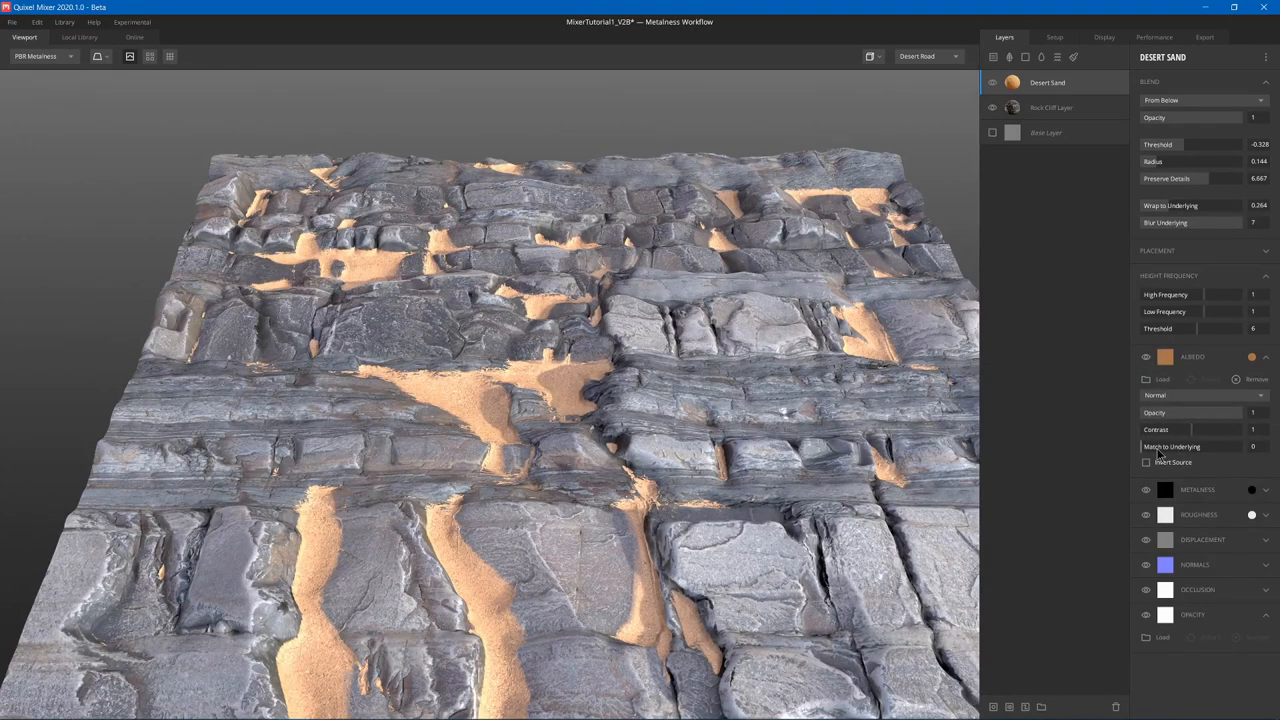
Drag Match to Underlying fully, compare, then settle it around 0.5 for paler sand.
drag(1155, 447, 1276, 455)
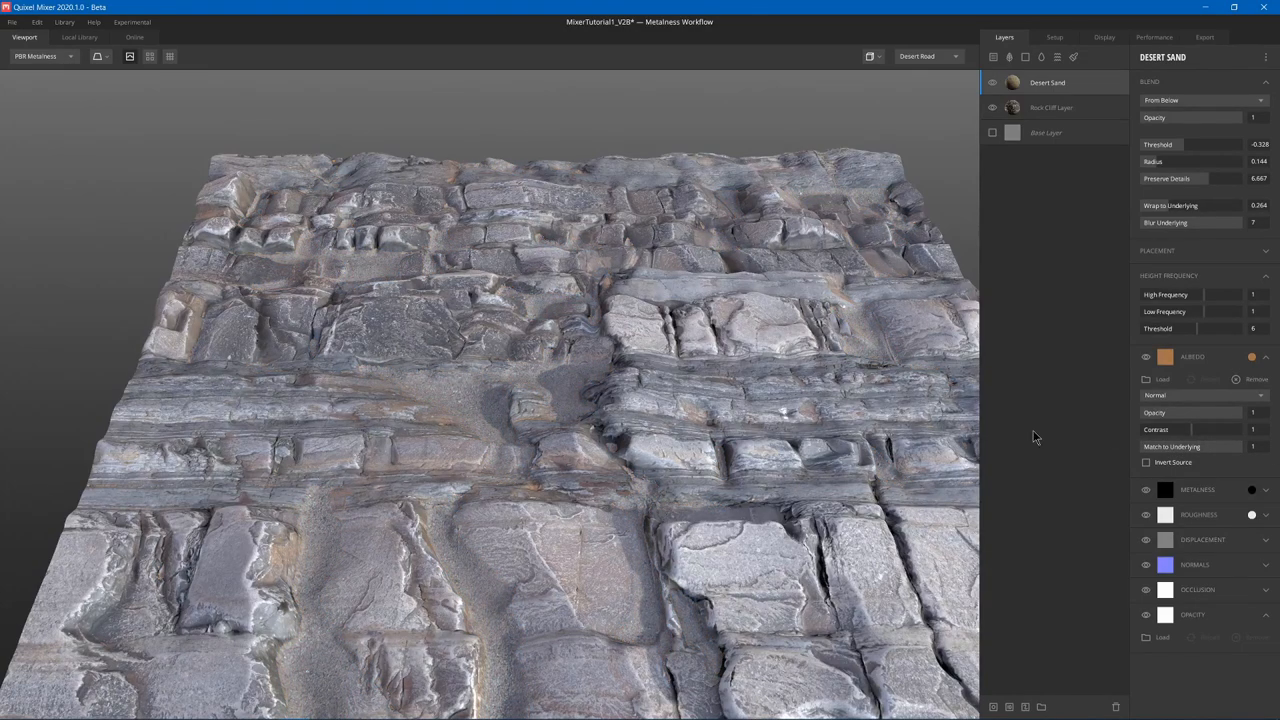
scroll(591, 357, up, 3)
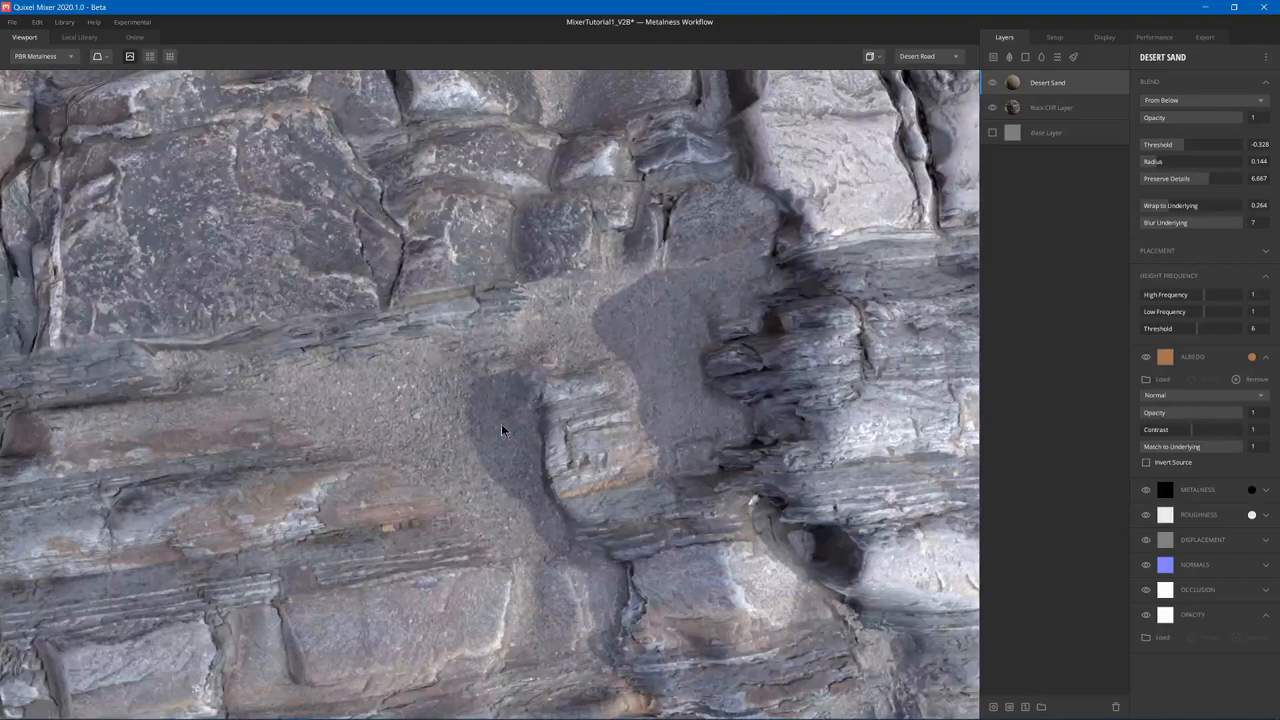
scroll(501, 423, up, 4)
scroll(692, 447, down, 5)
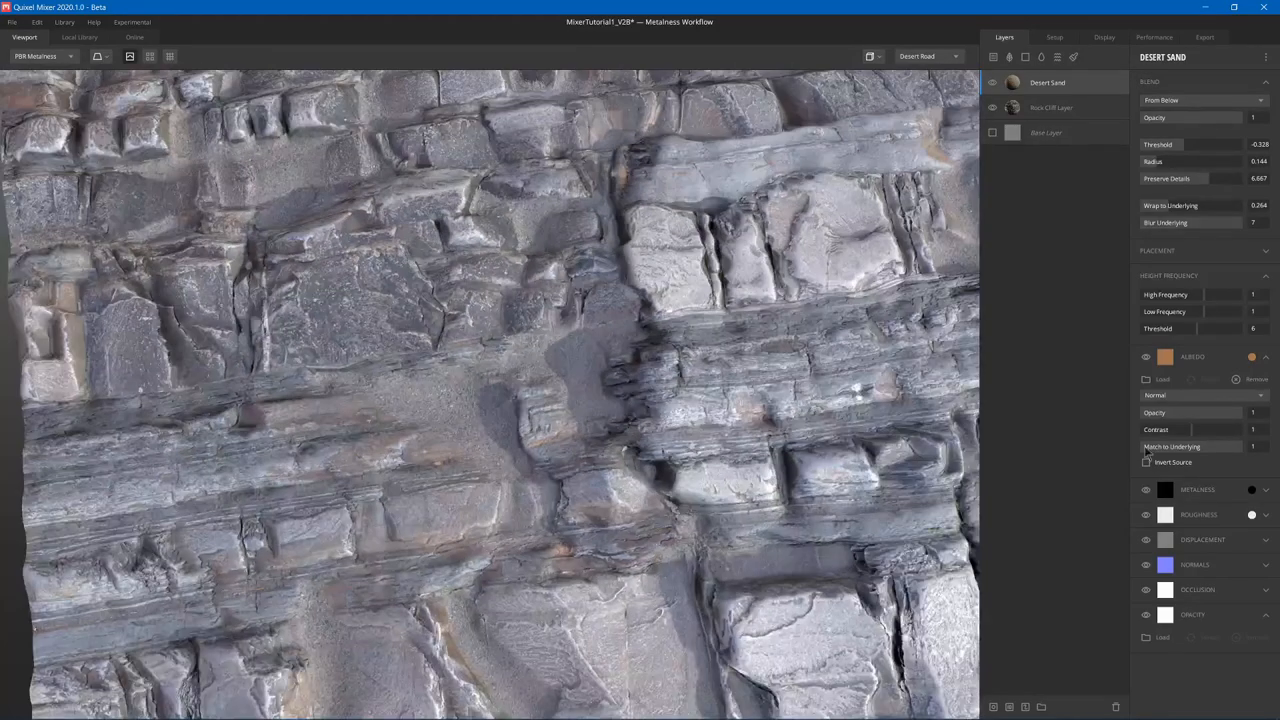
alt+drag(648, 494, 648, 300)
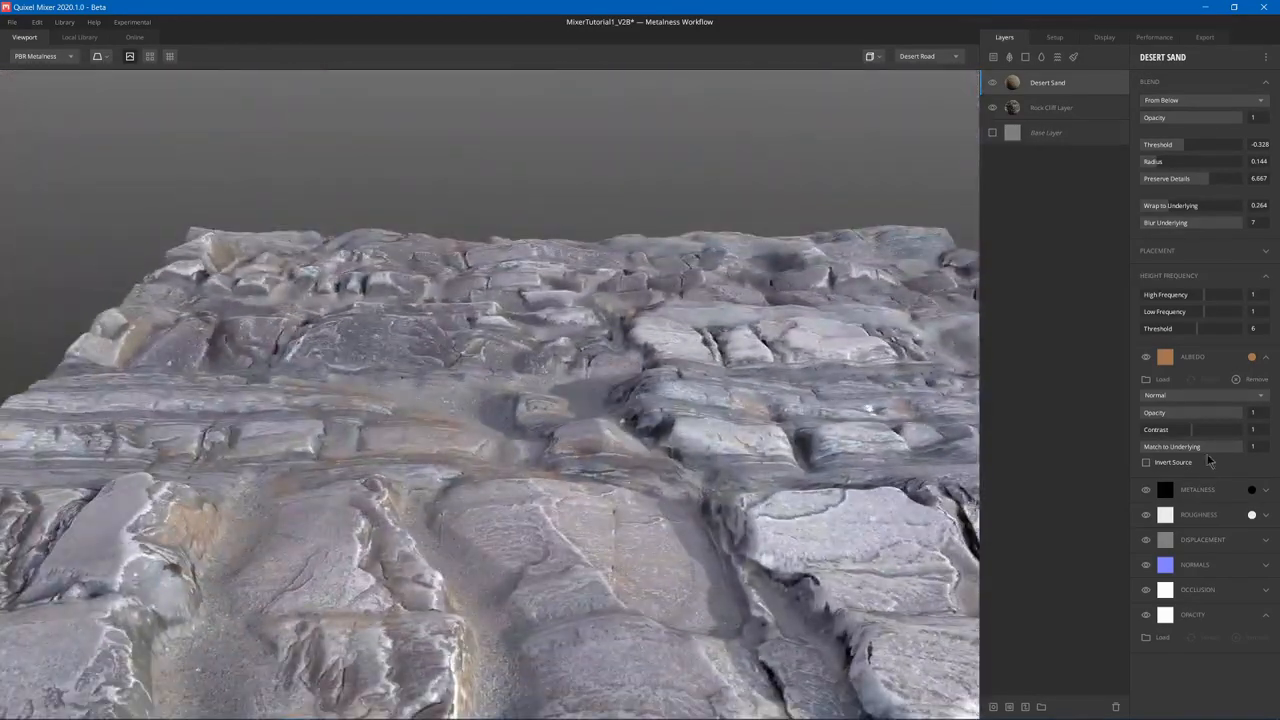
scroll(600, 450, down, 2)
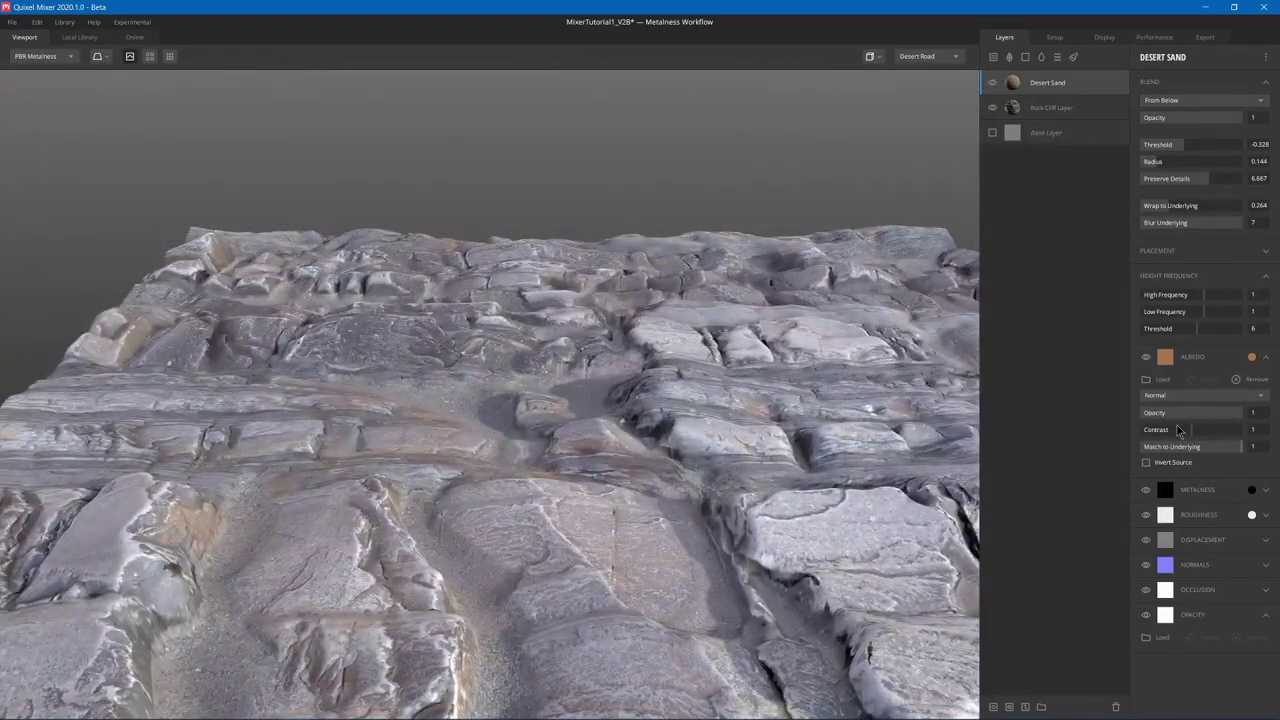
click(1147, 355)
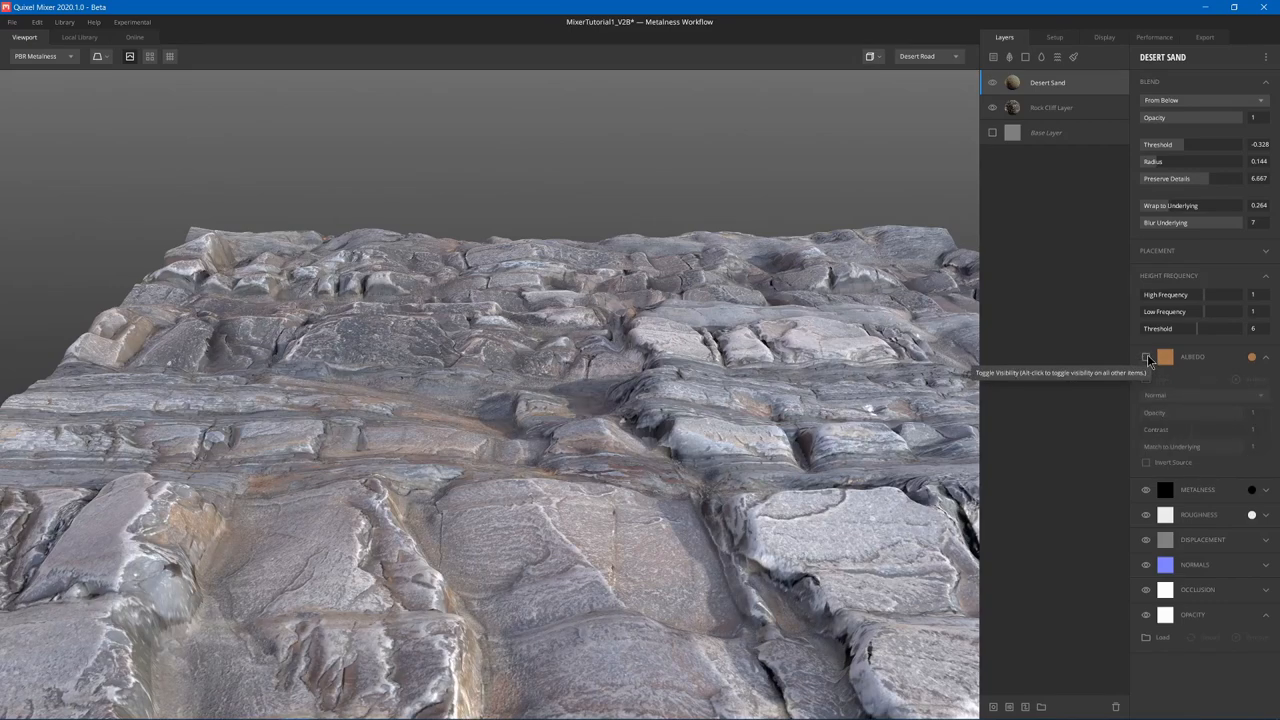
click(1147, 355)
alt+drag(705, 413, 500, 430)
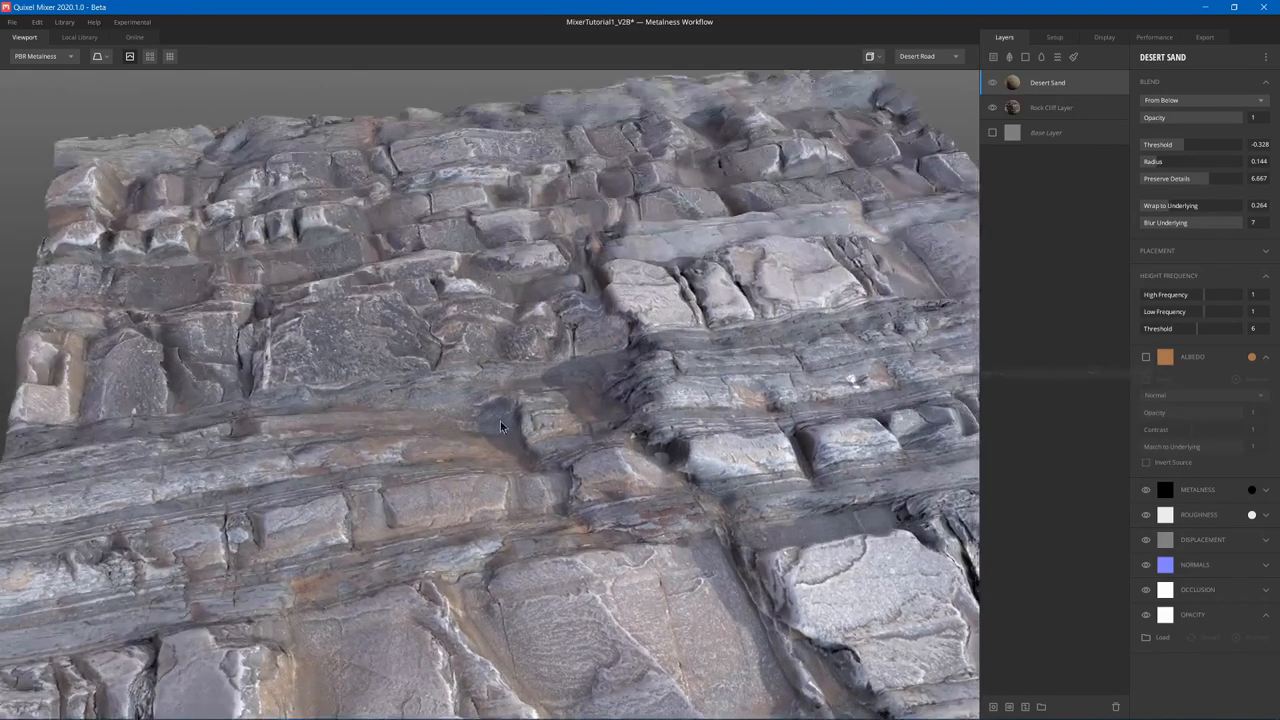
click(1147, 357)
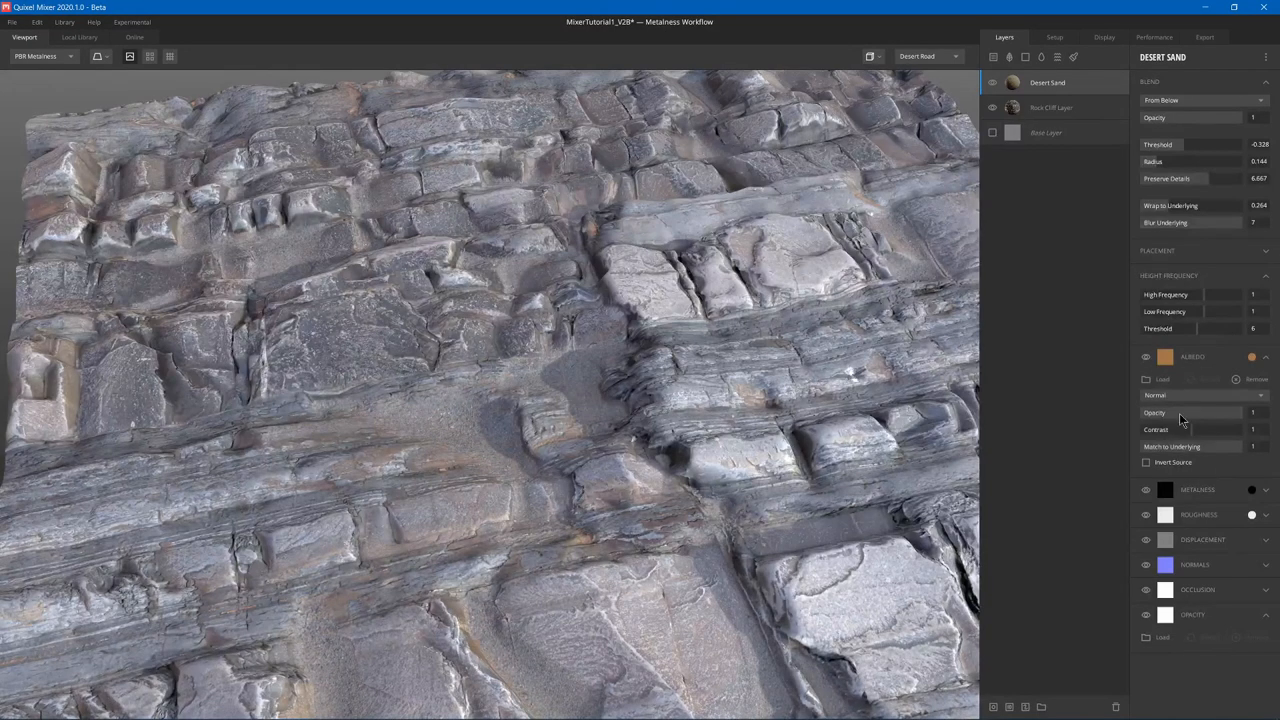
mouse_move(1238, 446)
mouse_down()
mouse_move(1203, 446)
mouse_move(1242, 429)
mouse_move(1207, 429)
mouse_up()
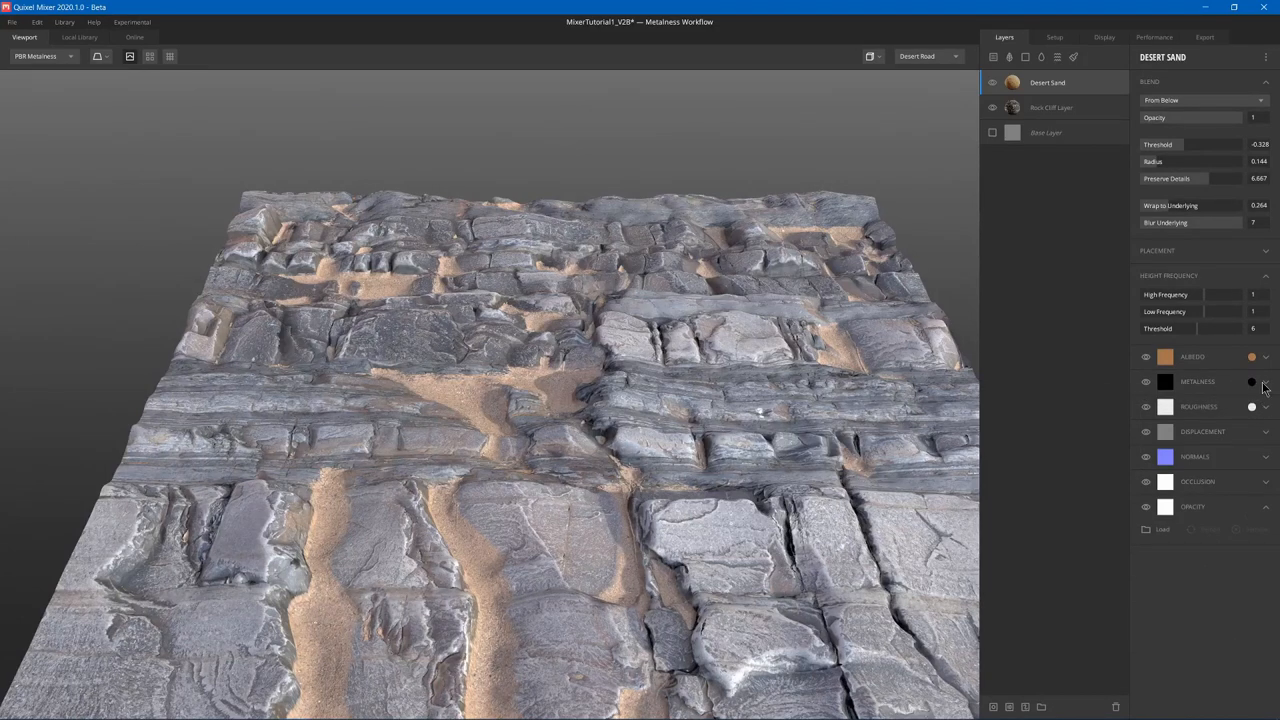
Preview a white Metalness colour for Desert Sand and cancel, keeping the sand non-metallic.
click(1252, 382)
drag(540, 360, 498, 310)
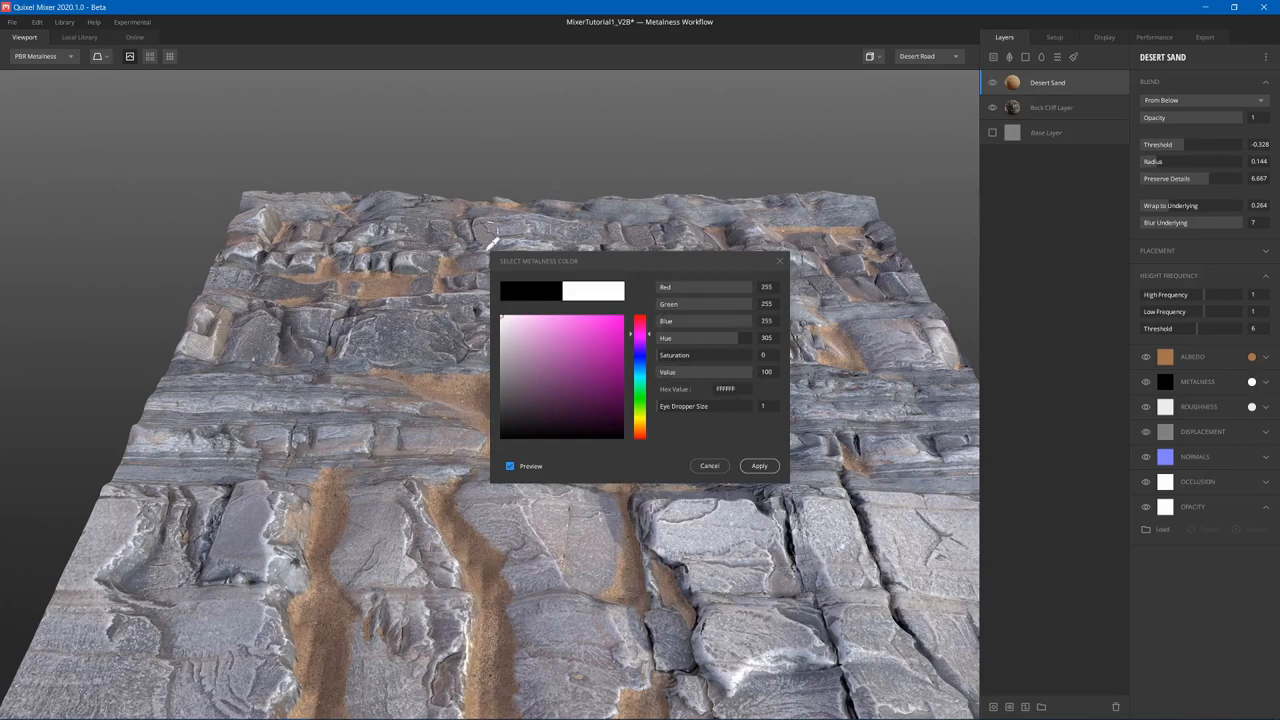
click(709, 465)
middle_drag(680, 438, 765, 390)
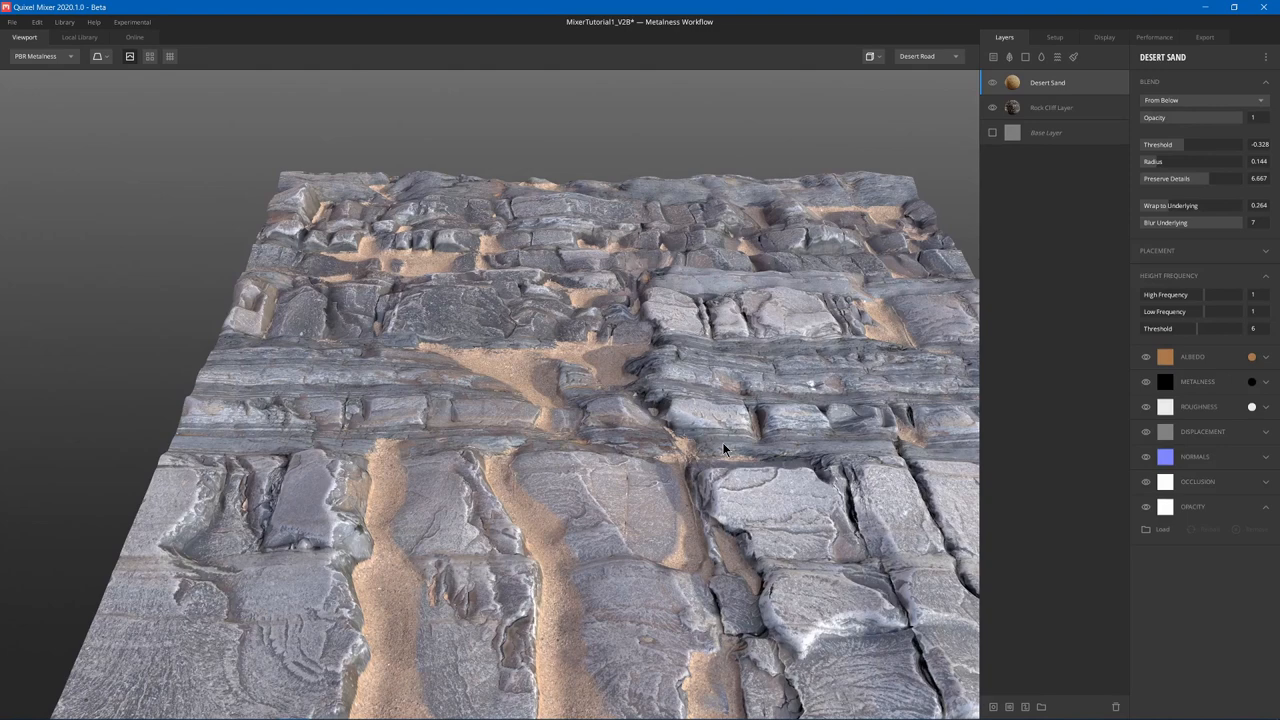
click(1265, 407)
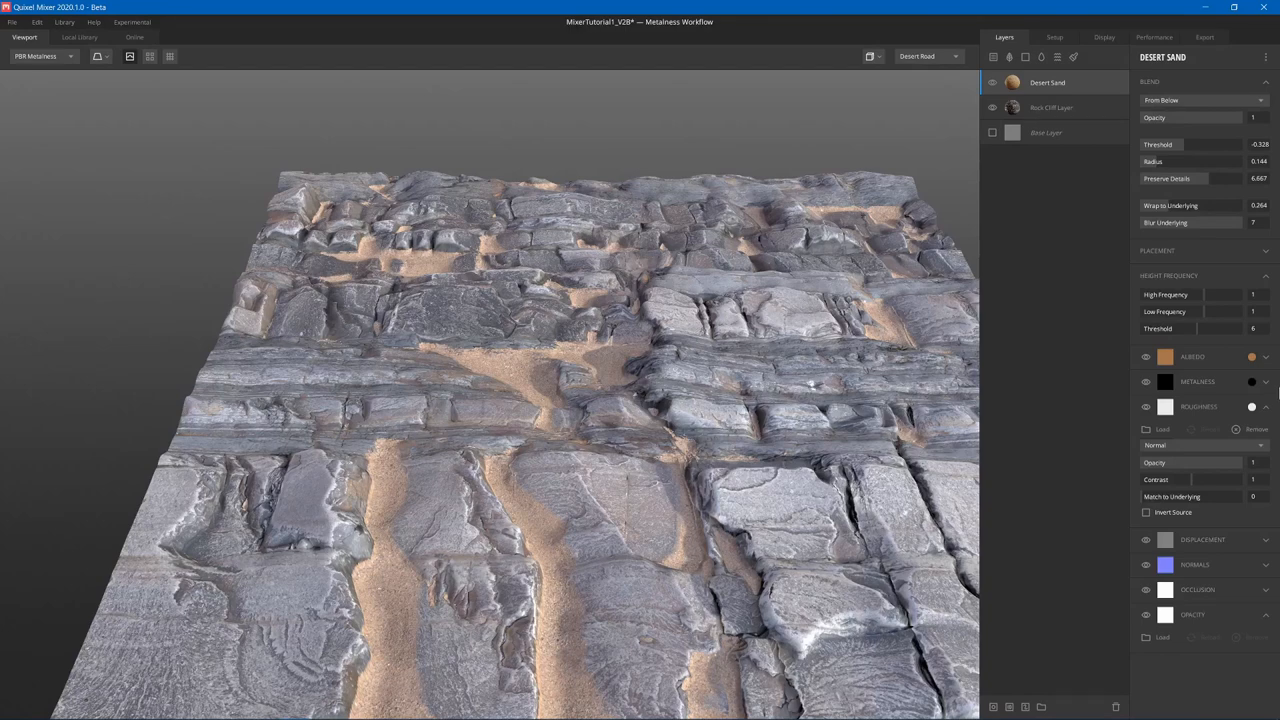
click(1252, 407)
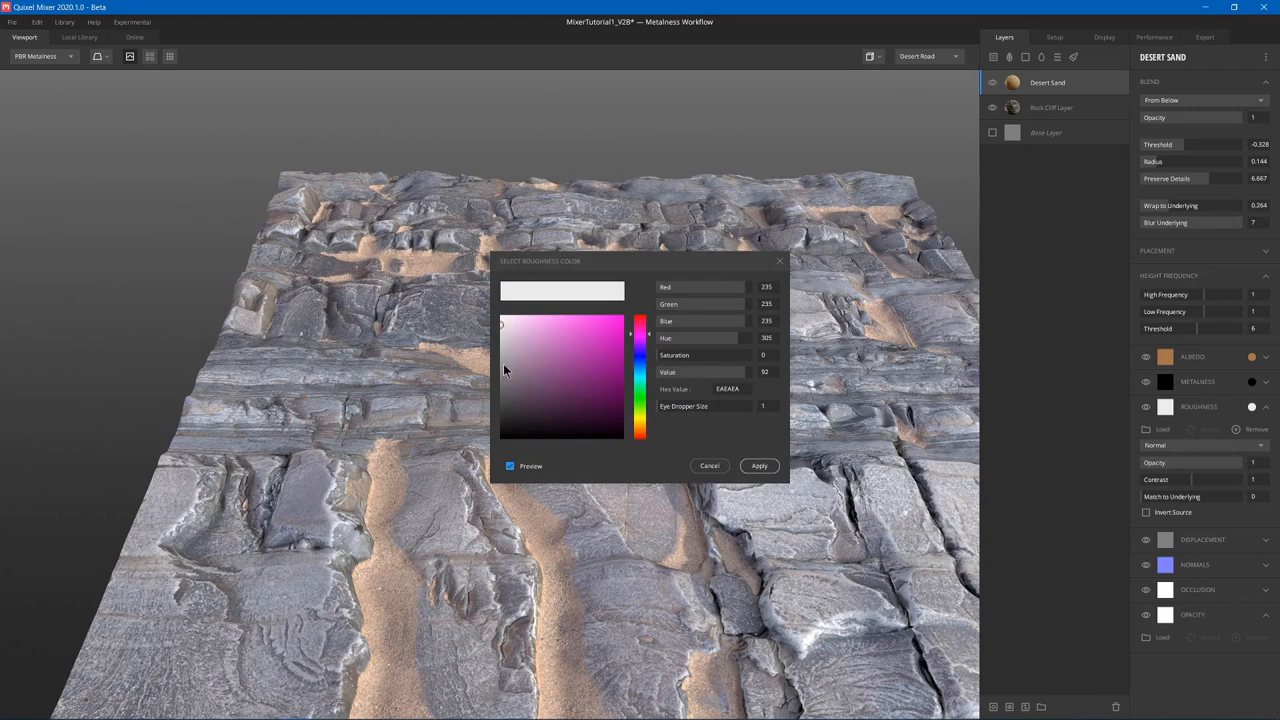
drag(509, 398, 501, 433)
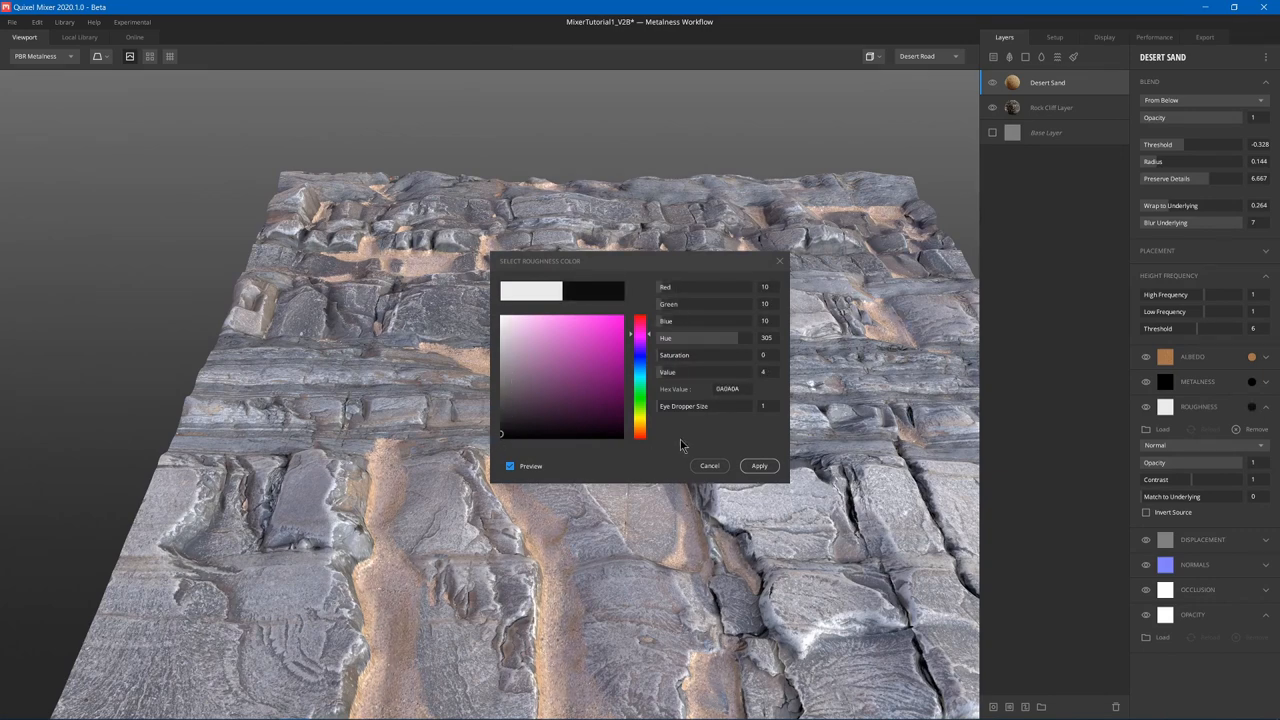
click(709, 465)
middle_drag(645, 411, 644, 500)
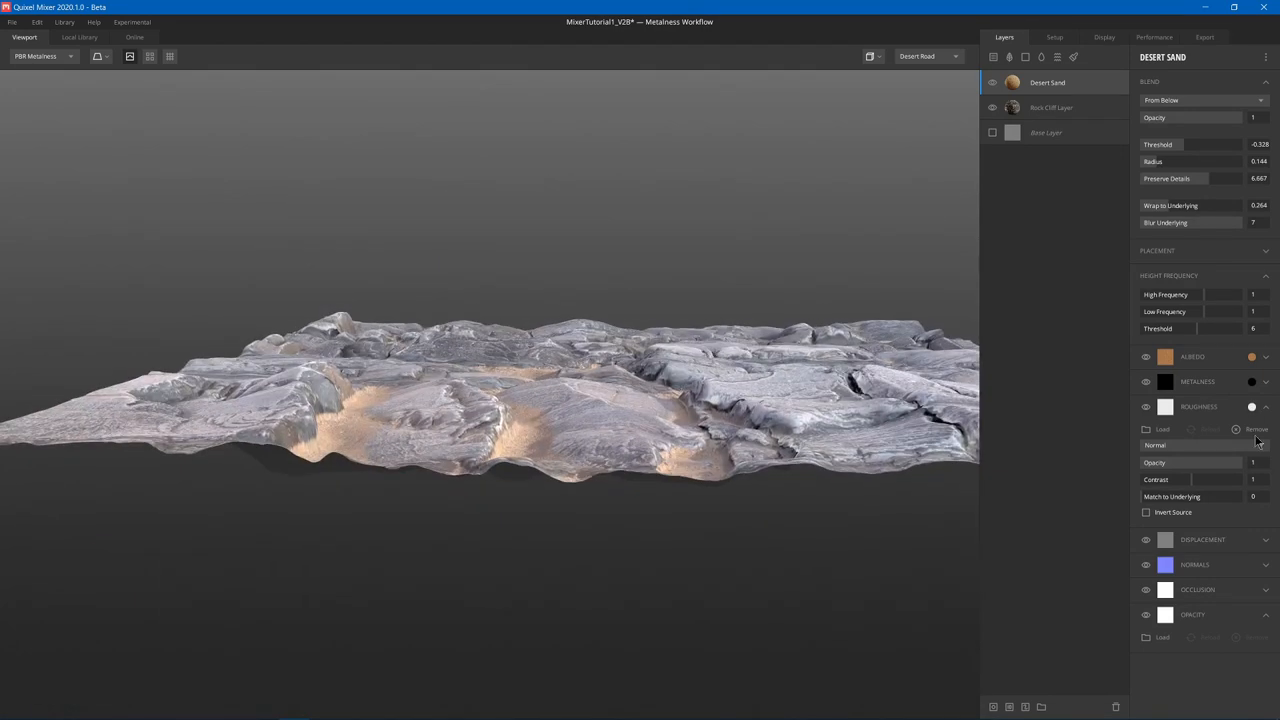
click(1252, 407)
drag(509, 400, 498, 430)
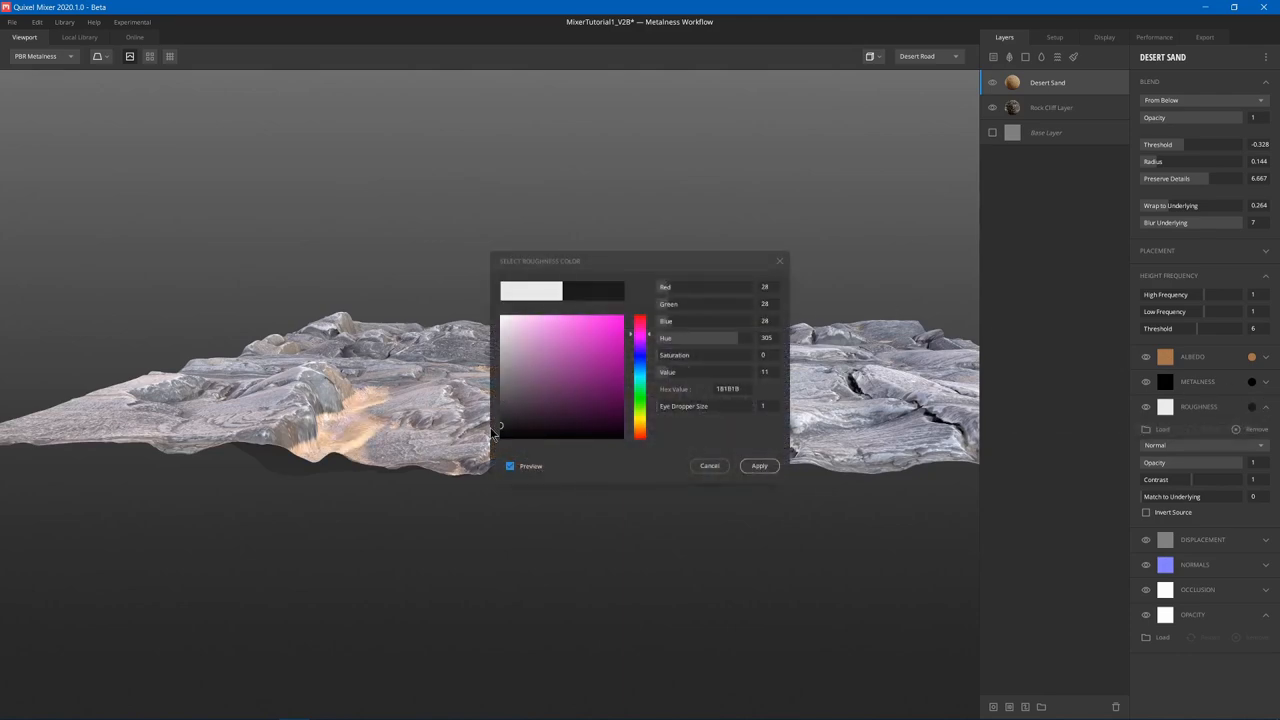
click(709, 465)
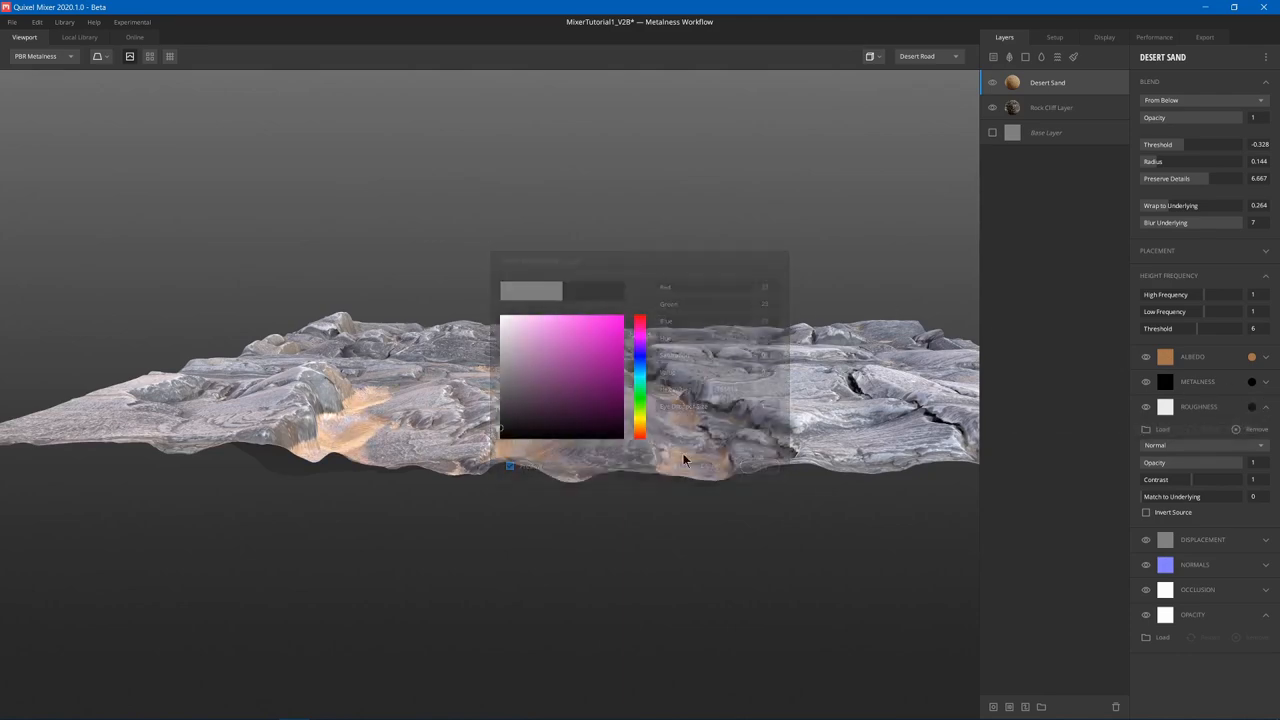
middle_drag(683, 453, 964, 350)
click(1265, 406)
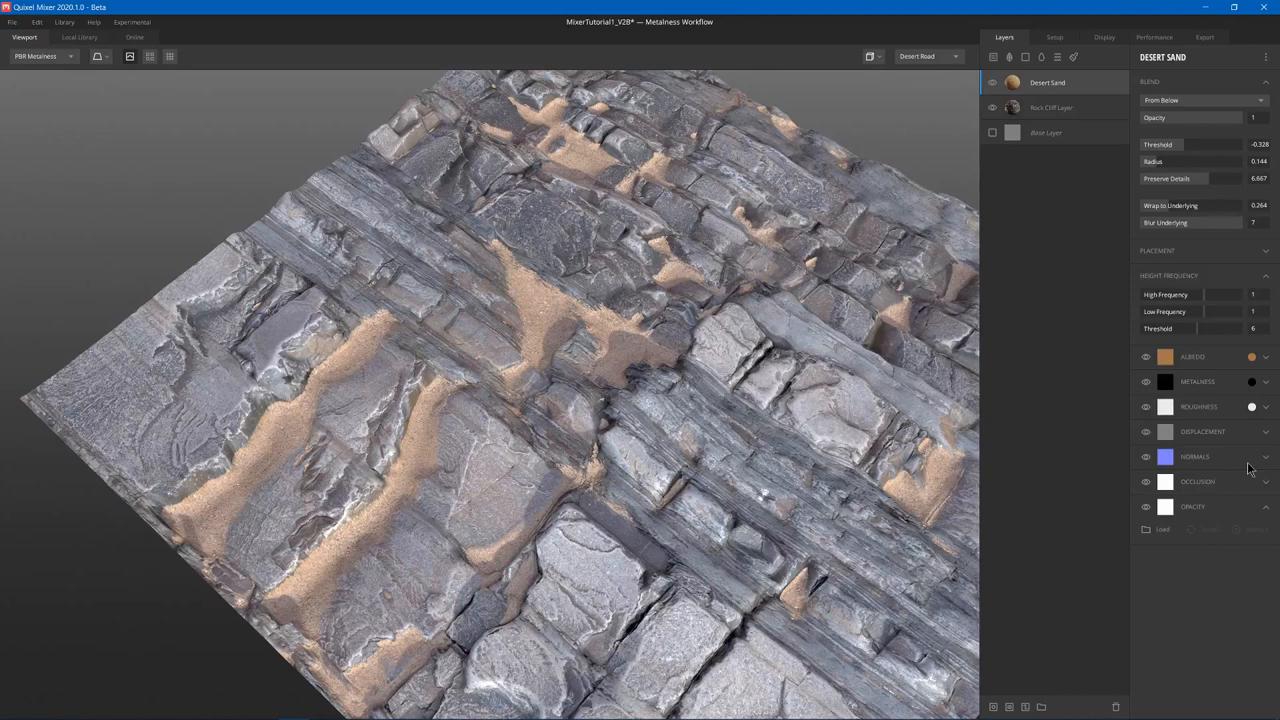
click(1265, 456)
click(1147, 528)
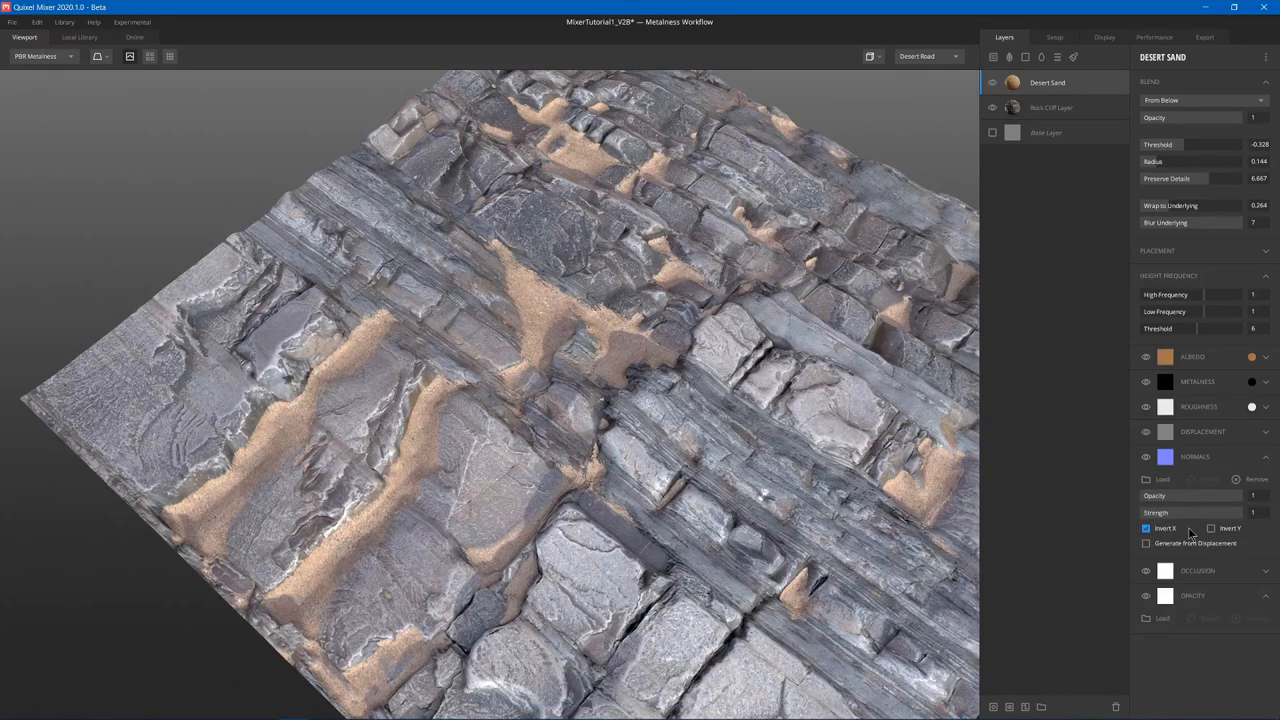
click(1147, 528)
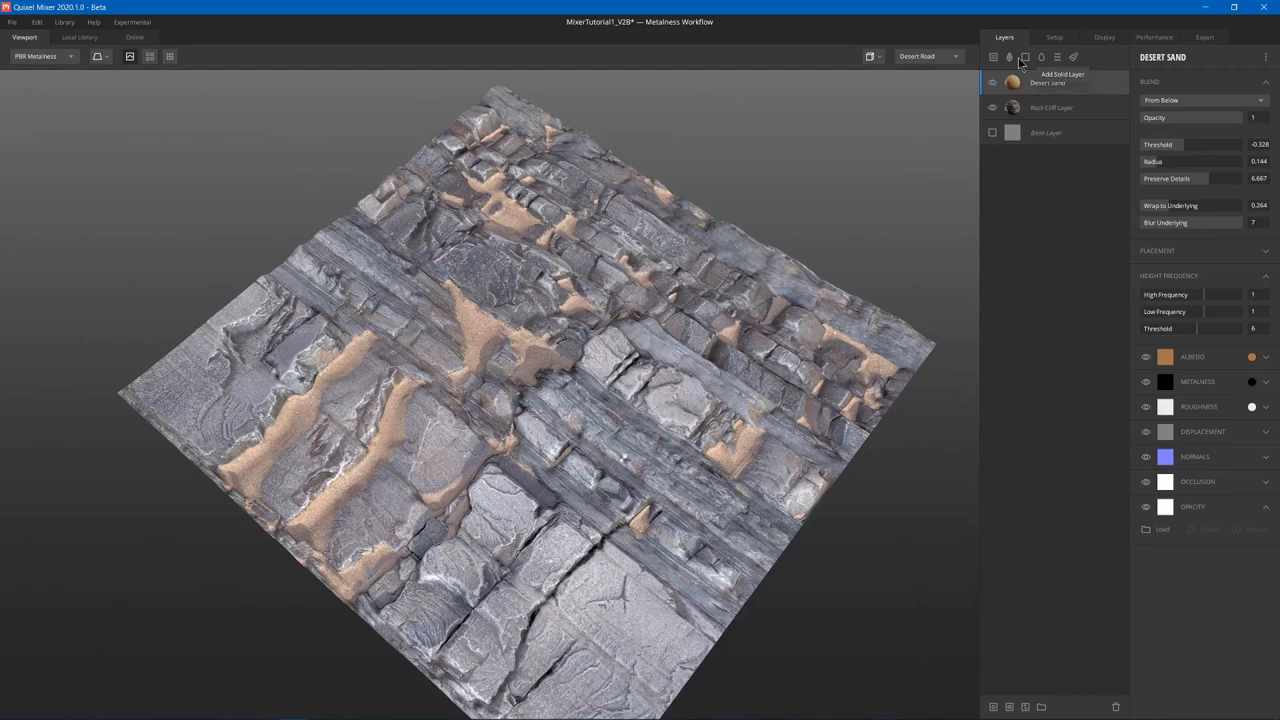
Add a Decal/Atlas layer using the Concrete Crack decal from the Local Library.
click(1009, 57)
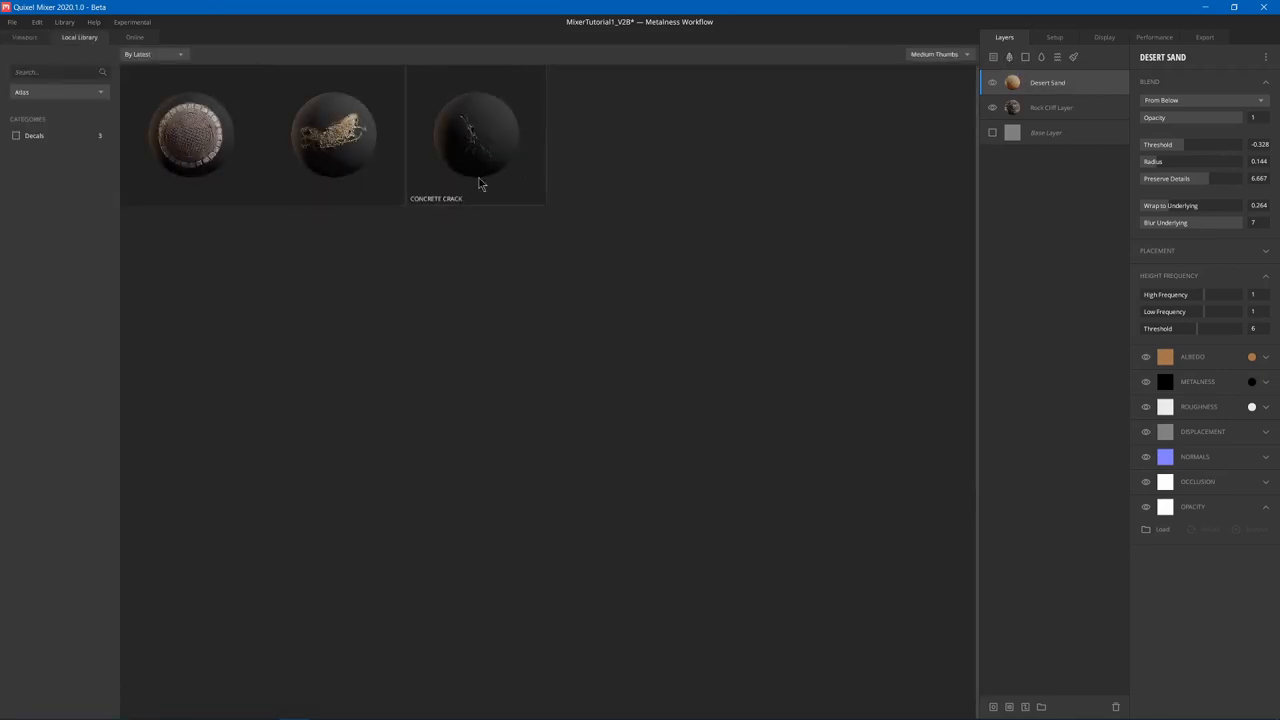
click(515, 137)
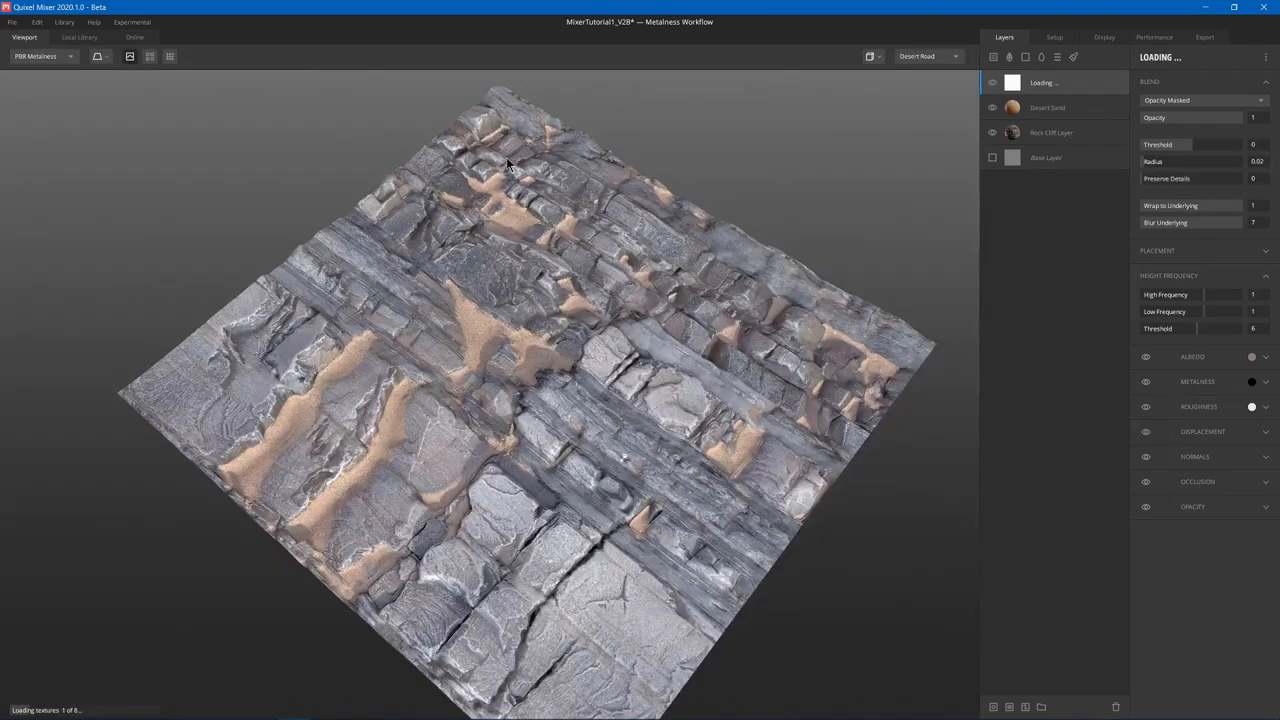
scroll(555, 360, up, 5)
scroll(553, 360, down, 1)
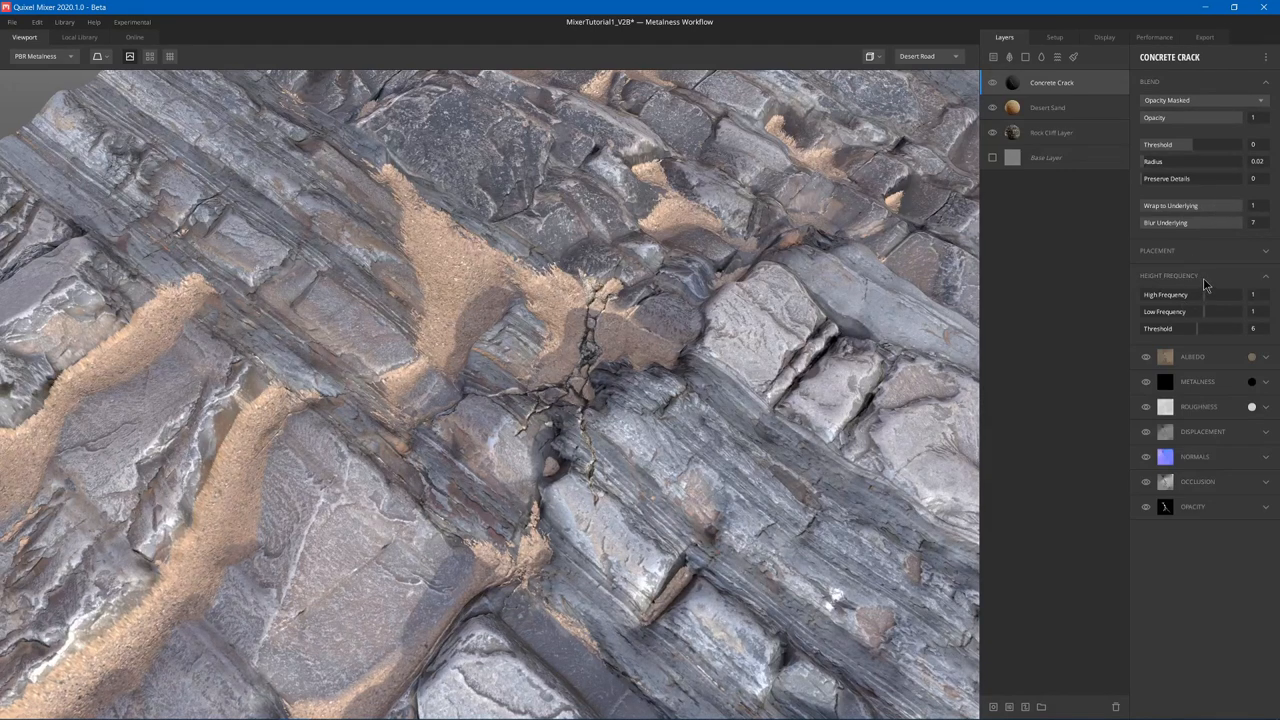
Shift and roughly double the crack decal via Placement, then add a new Solid layer on top.
click(1181, 251)
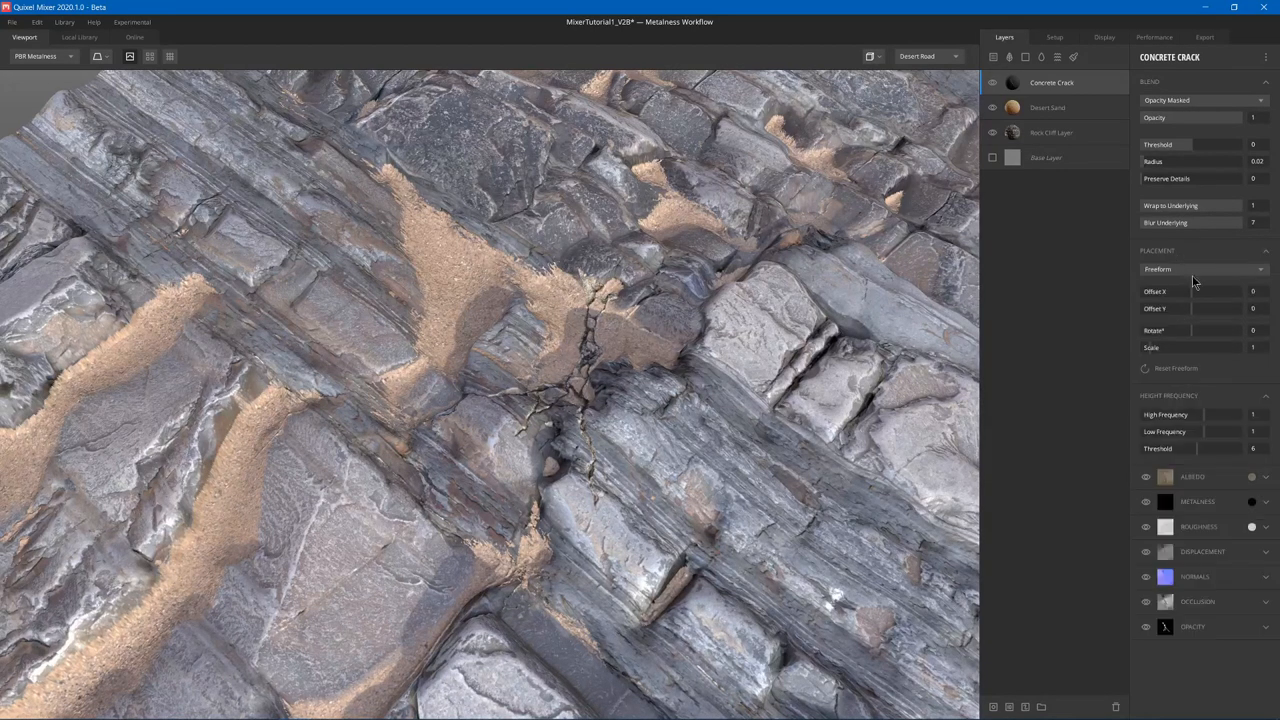
right_drag(940, 316, 940, 305)
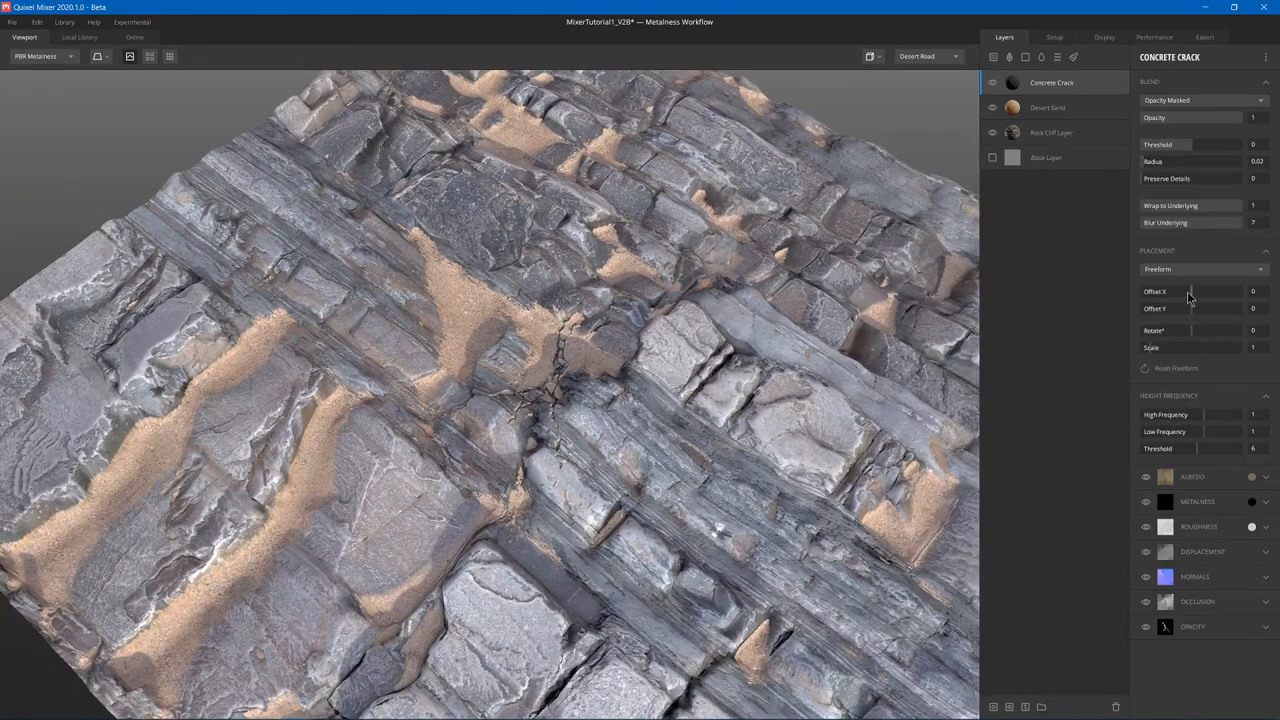
drag(1190, 292, 1202, 295)
drag(1166, 348, 1181, 348)
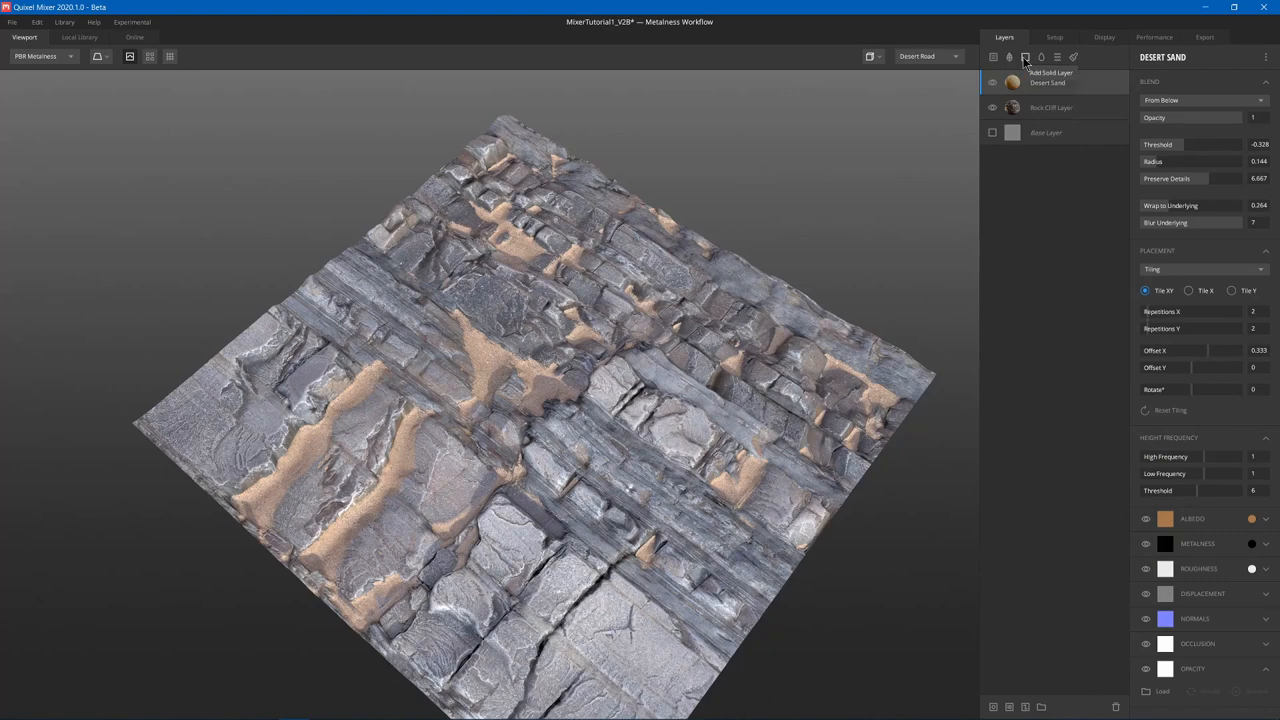
click(1025, 57)
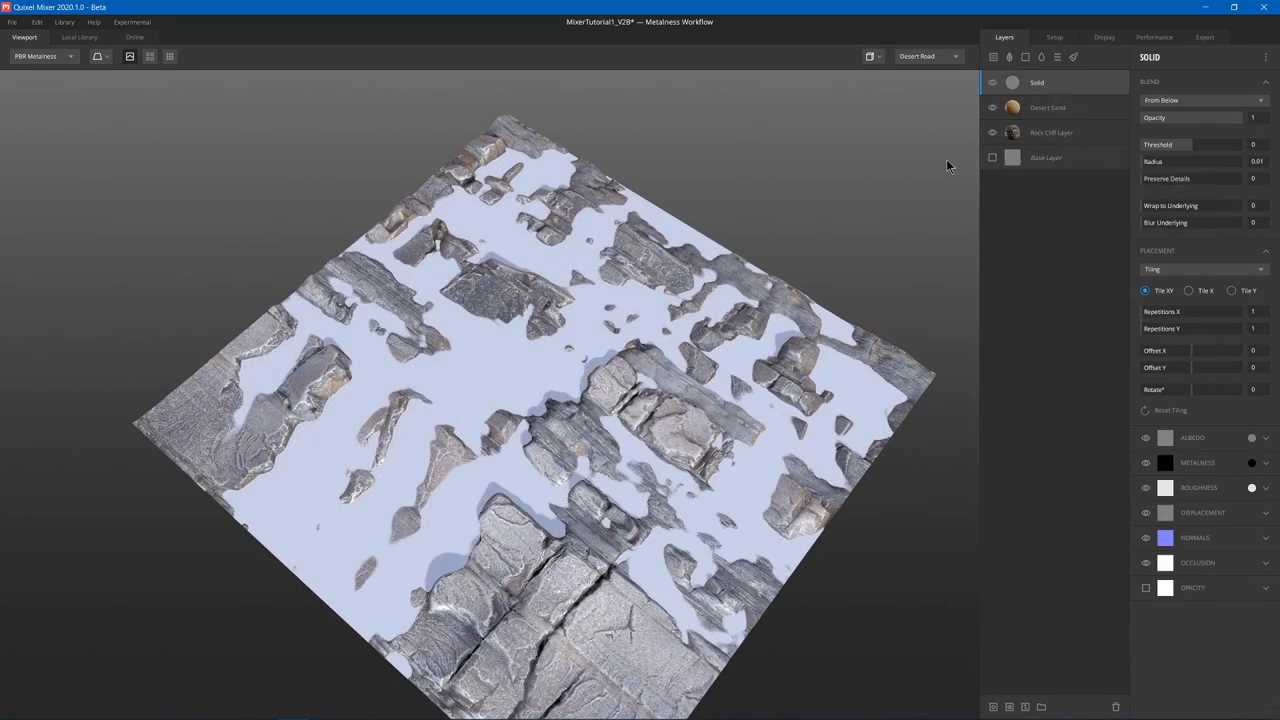
Load and remove a colour ID albedo texture, then set the Solid layer's Albedo to red.
click(1265, 438)
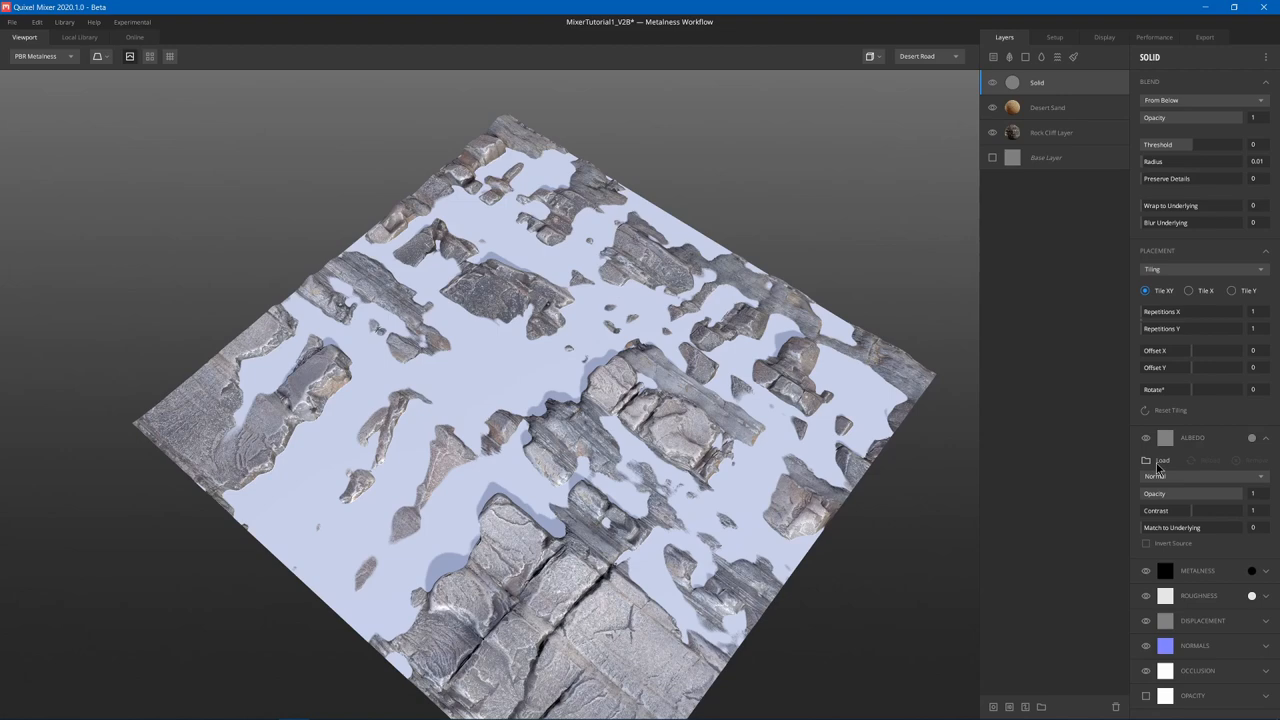
click(1162, 460)
double_click(282, 113)
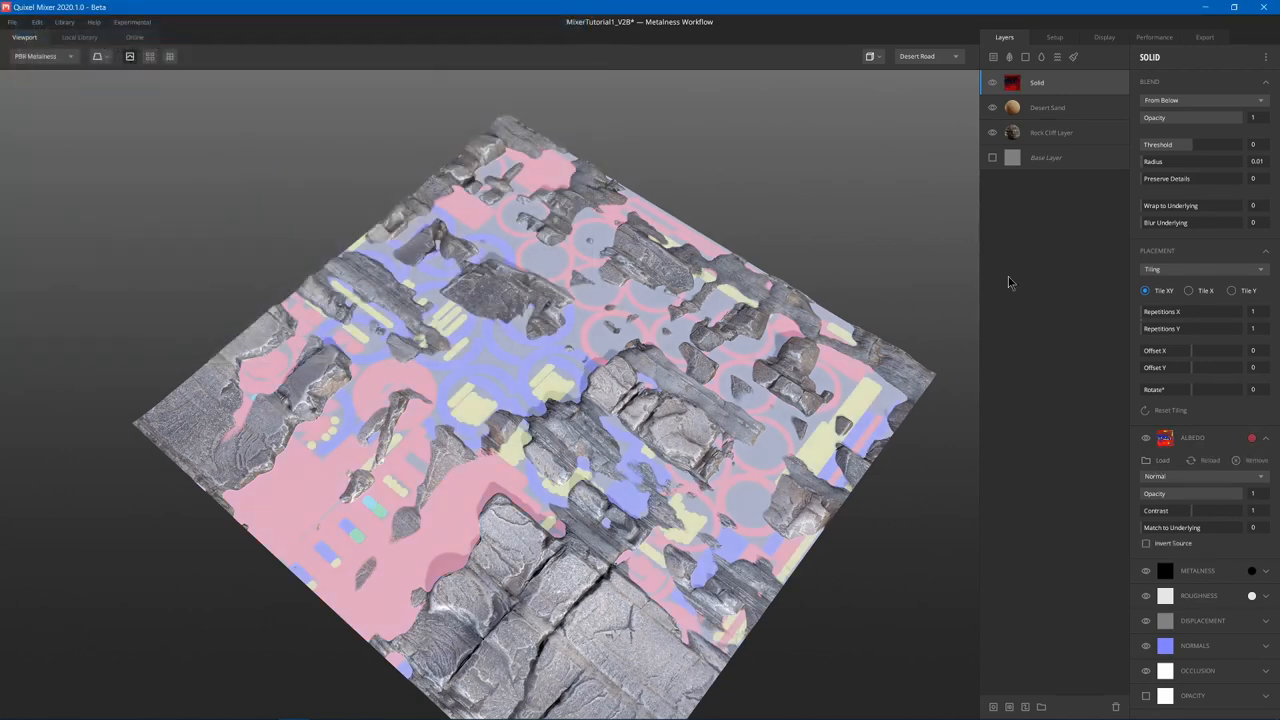
click(1252, 460)
click(1253, 439)
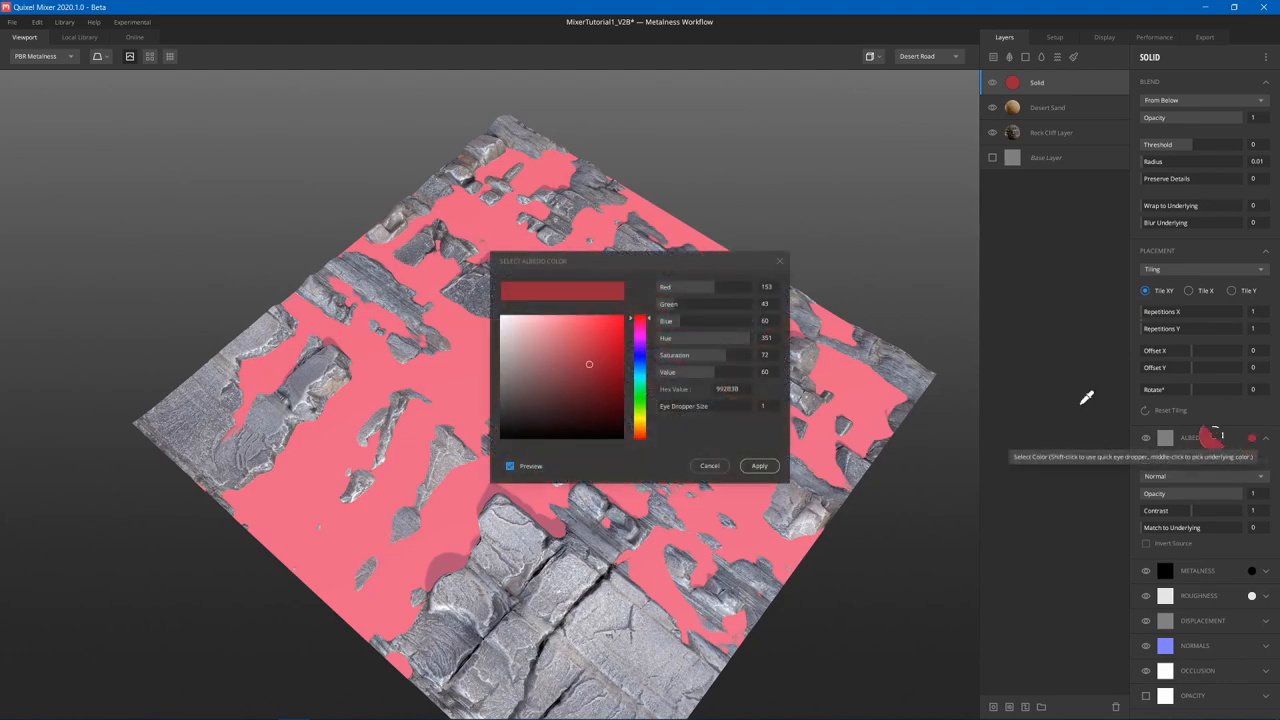
click(780, 262)
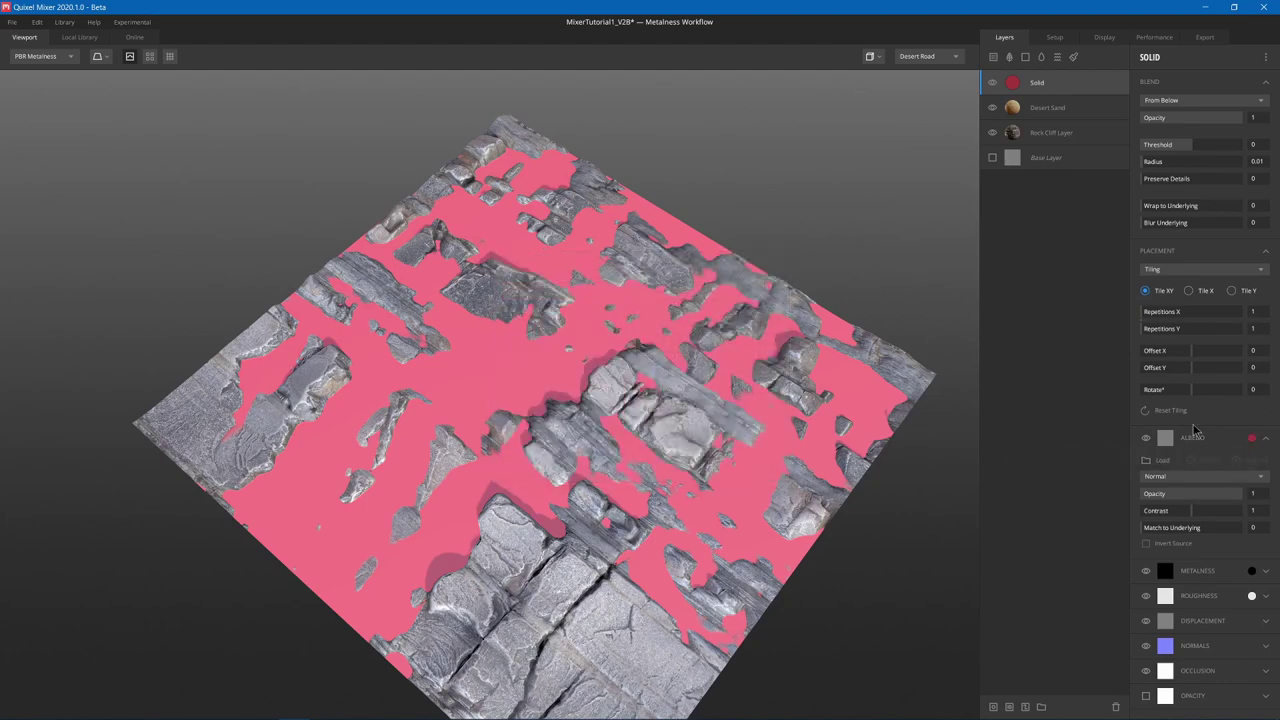
Set the Solid layer's Metalness to white and Roughness to black for a glossy metal.
click(1255, 571)
click(503, 318)
click(760, 466)
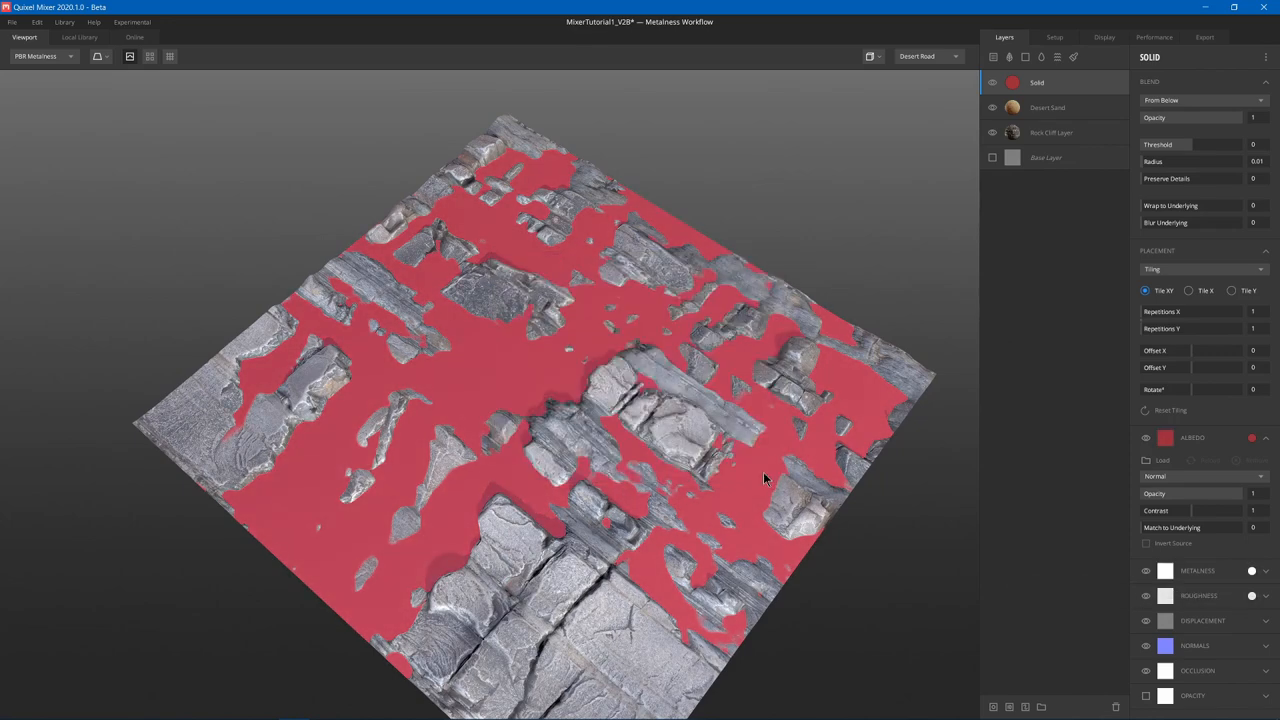
click(1252, 596)
click(512, 409)
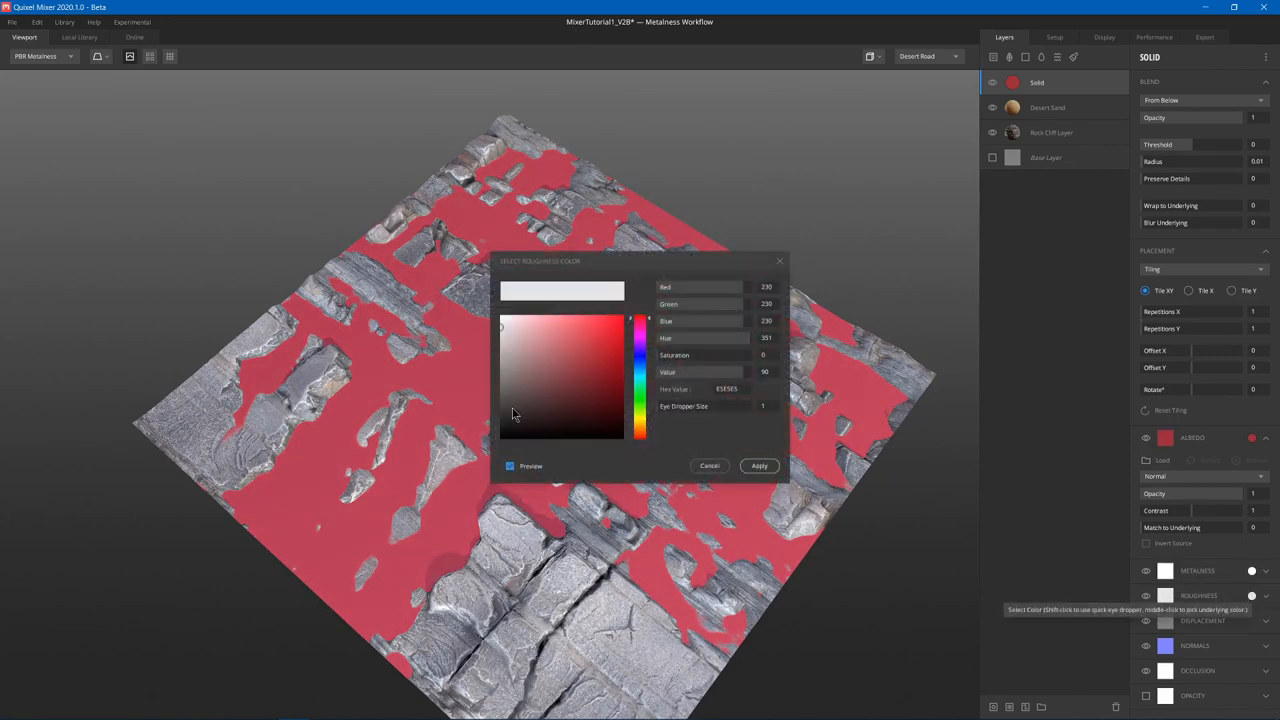
click(504, 432)
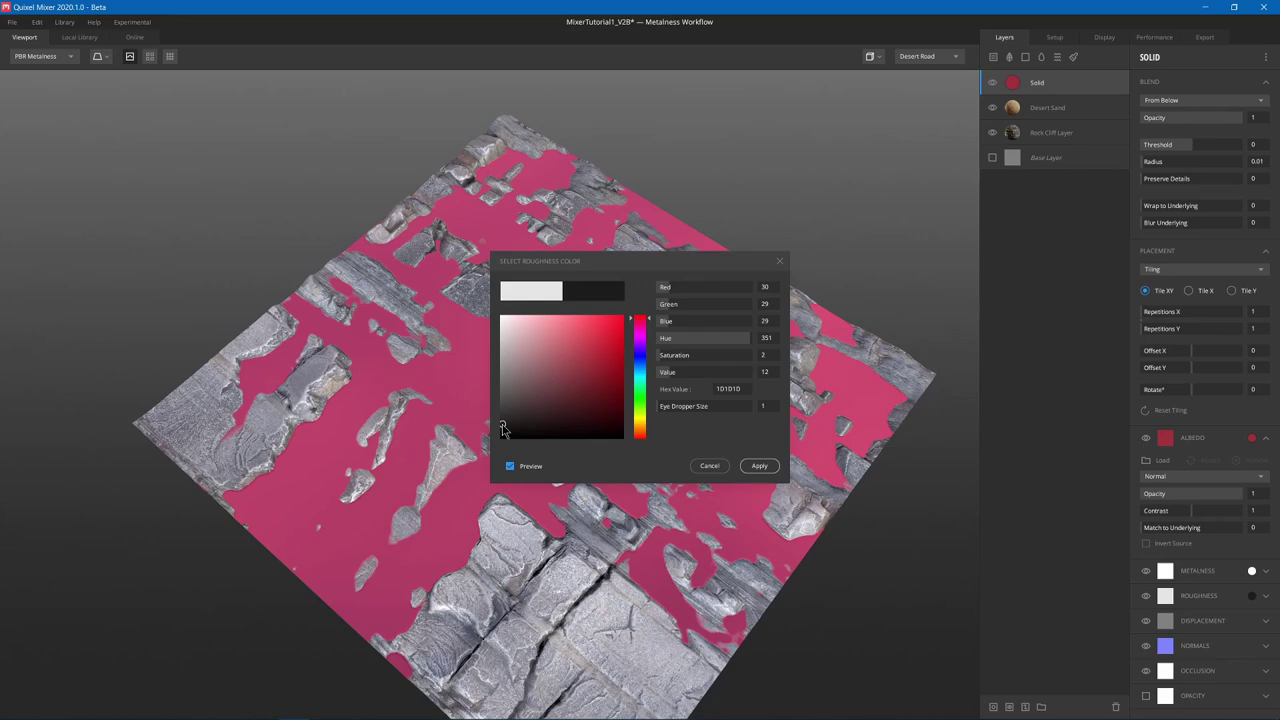
click(760, 466)
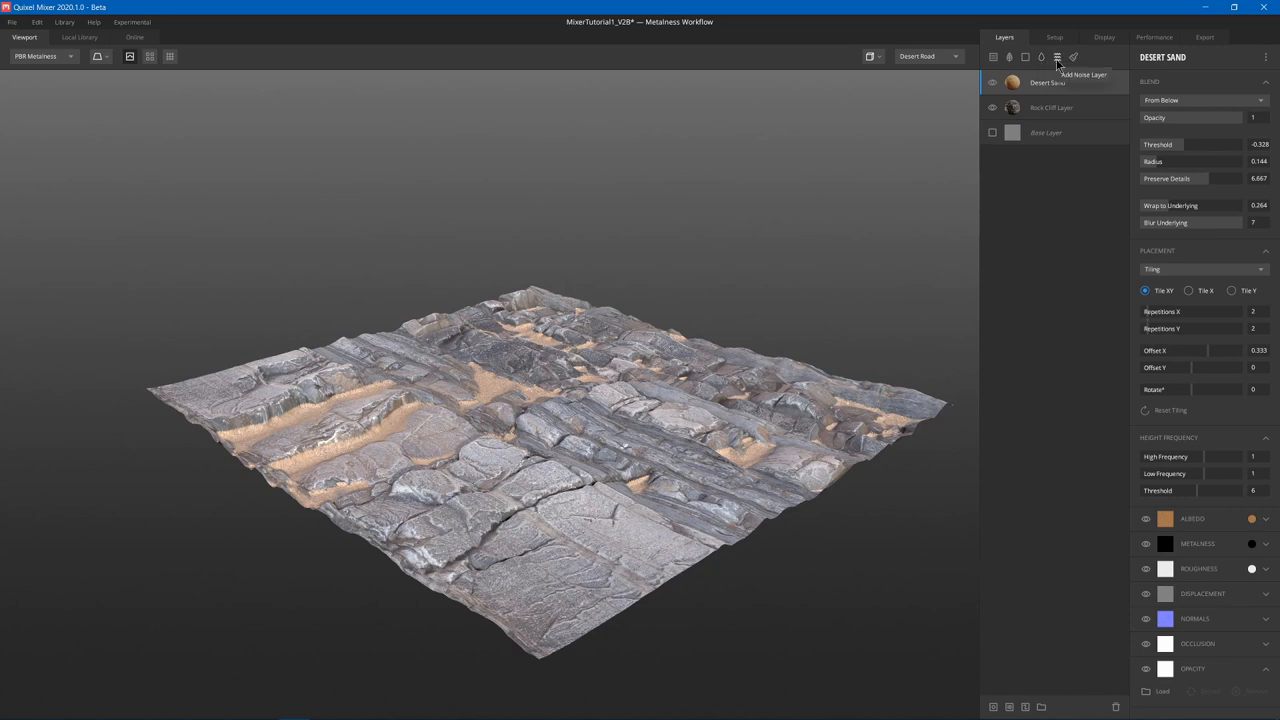
Add a Noise layer and raise Amplitude and Frequency to heighten the terrain into peaks.
click(1057, 57)
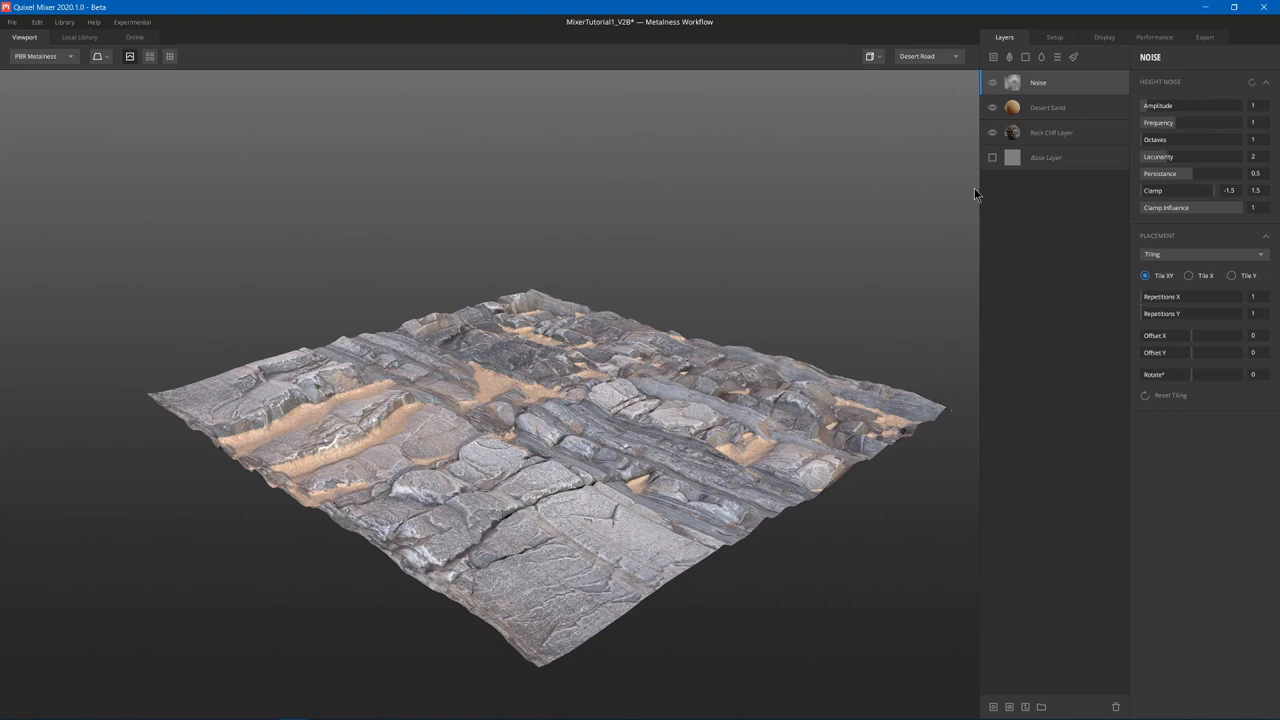
drag(1158, 106, 1193, 106)
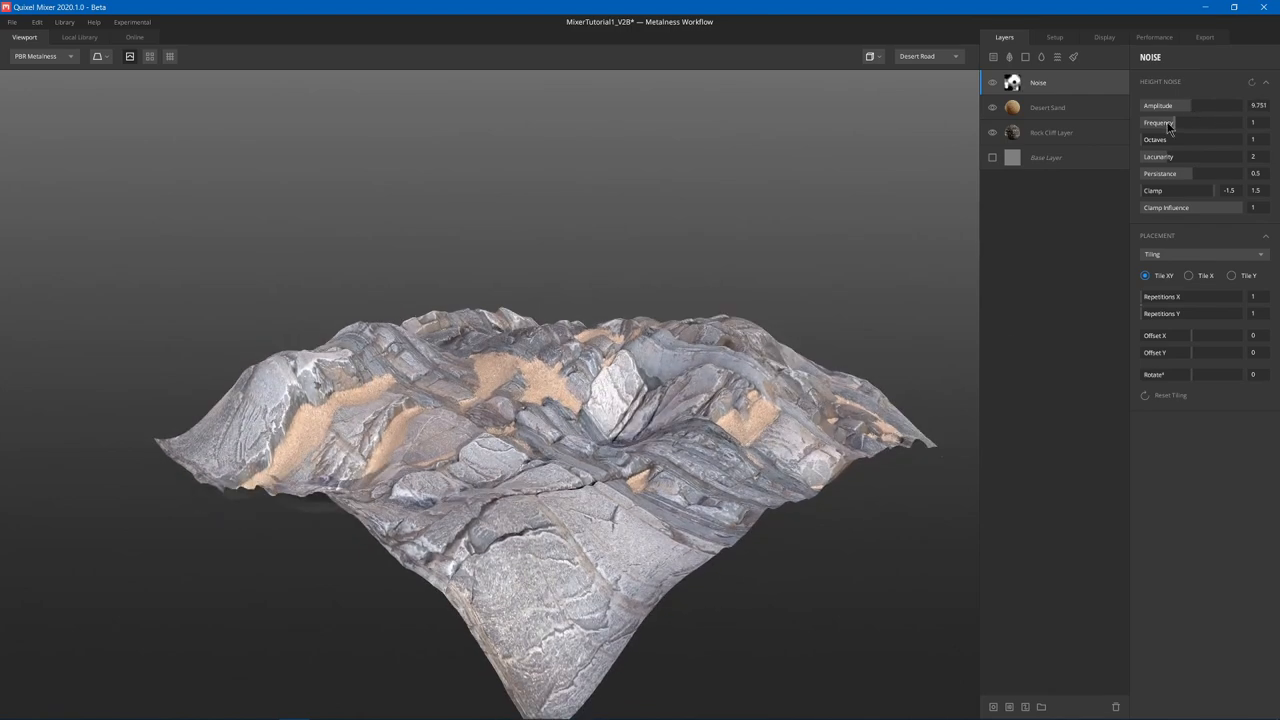
drag(1175, 123, 1246, 123)
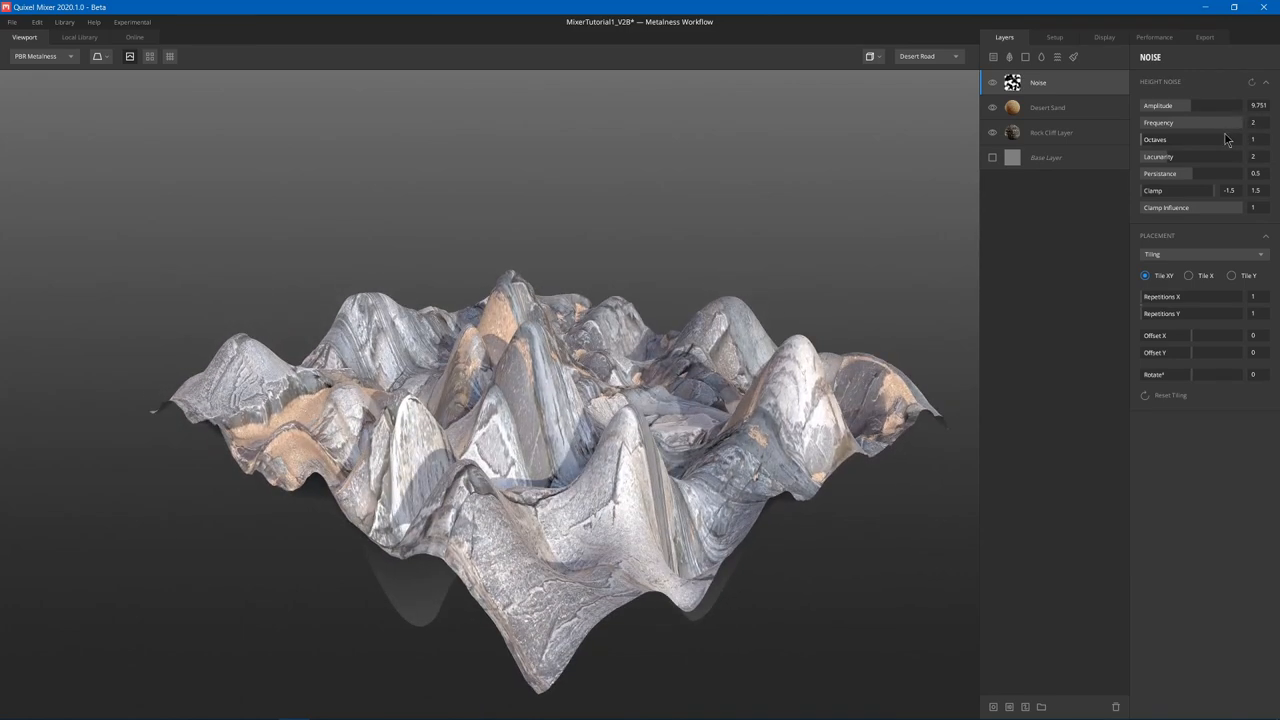
drag(1231, 122, 1142, 122)
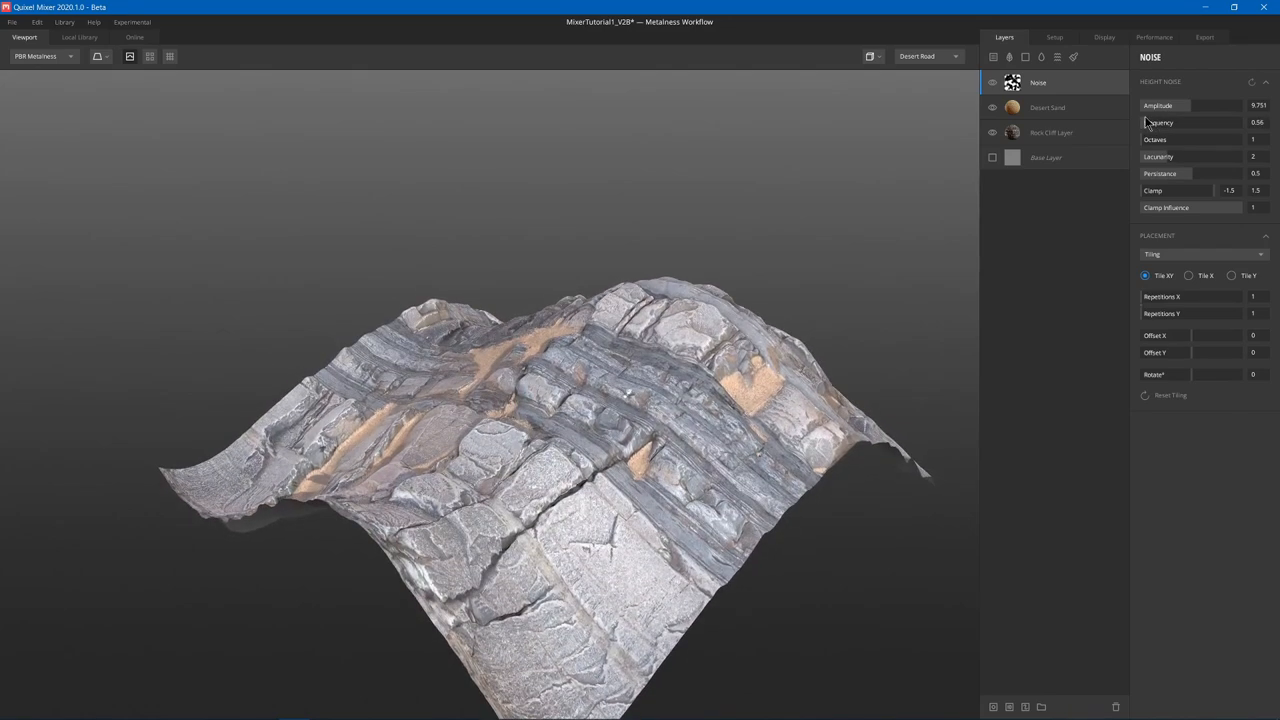
mouse_move(1146, 122)
mouse_down()
mouse_move(1228, 123)
mouse_move(1176, 123)
mouse_up()
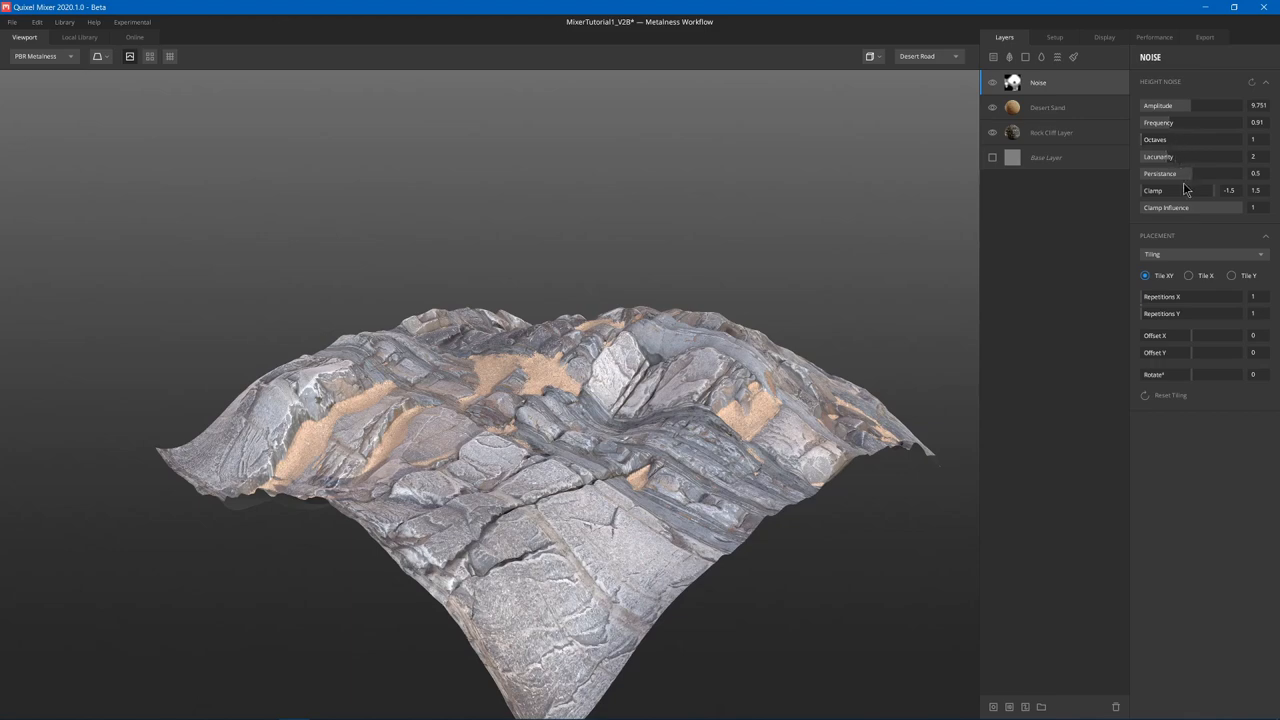
Adjust Octaves, Lacunarity and Persistance for jagged yet controlled mountain detail.
drag(1152, 140, 1232, 140)
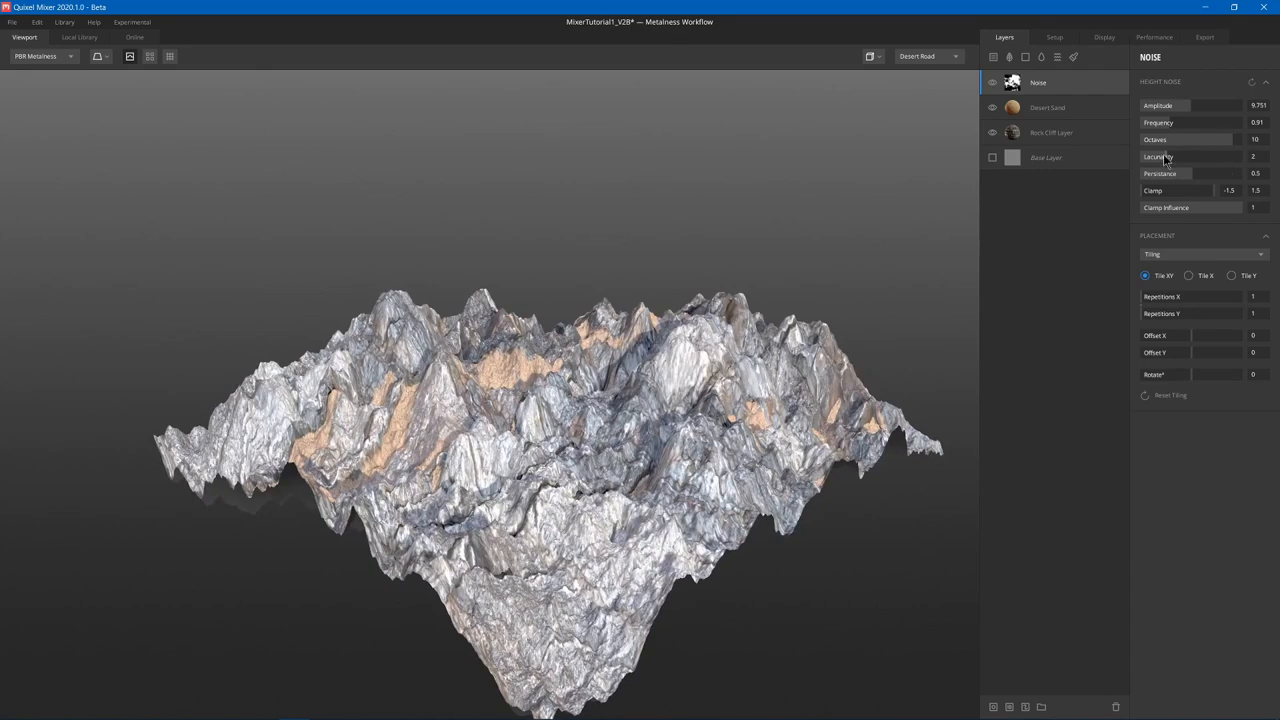
mouse_move(1170, 123)
mouse_down()
mouse_move(1158, 123)
mouse_move(1185, 105)
mouse_move(1152, 123)
mouse_move(1215, 157)
mouse_move(1190, 157)
mouse_move(1184, 173)
mouse_move(1175, 156)
mouse_move(1208, 140)
mouse_move(1186, 174)
mouse_up()
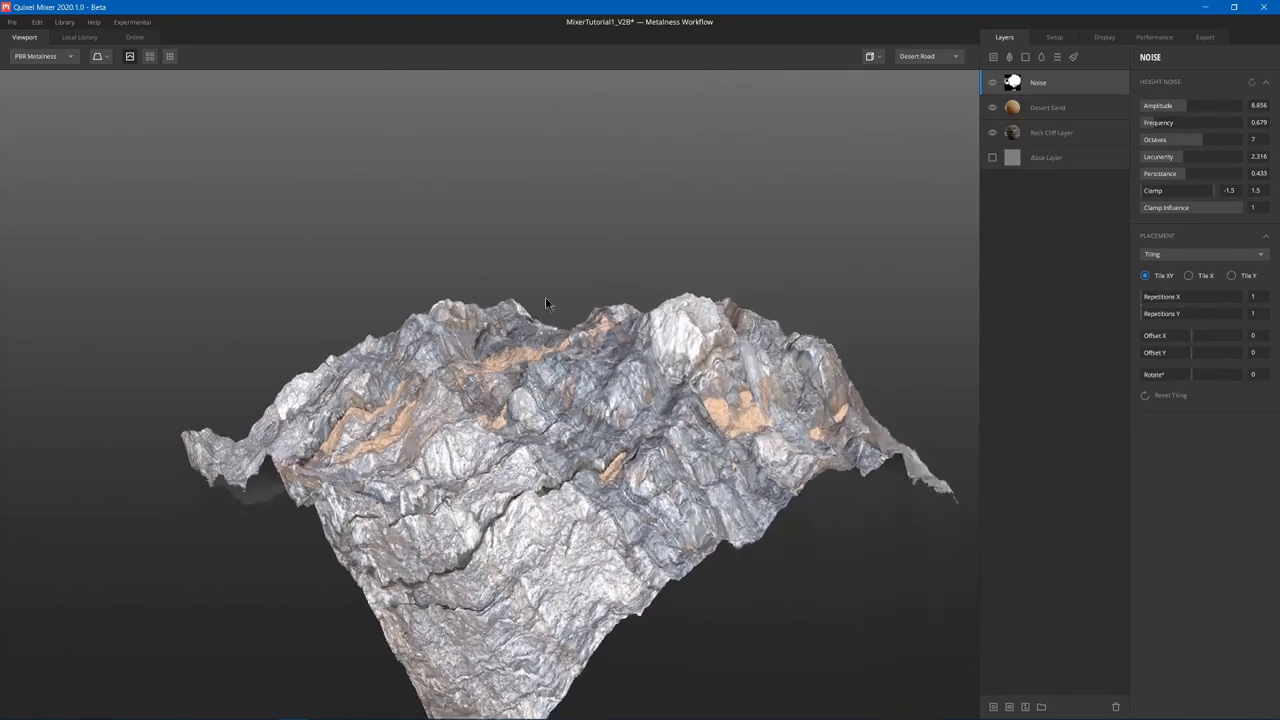
mouse_move(545, 297)
mouse_down()
mouse_move(802, 312)
mouse_move(817, 302)
mouse_move(780, 314)
mouse_up()
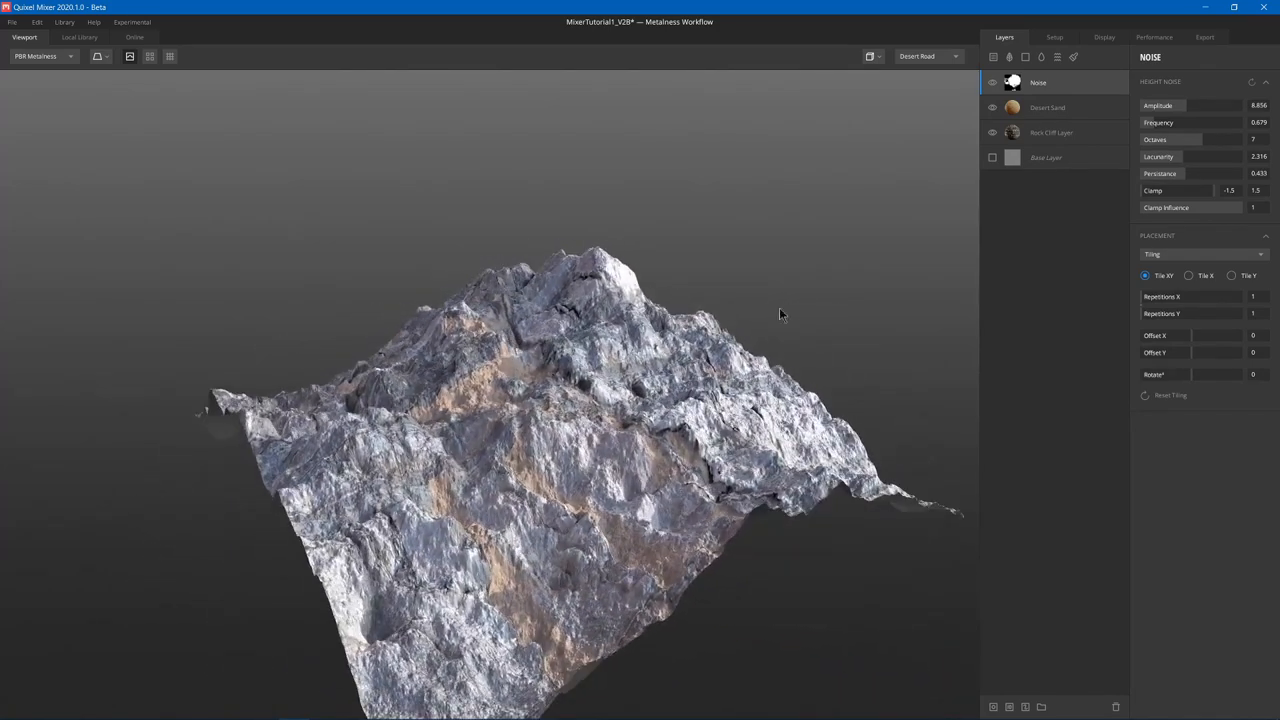
scroll(741, 312, up, 1)
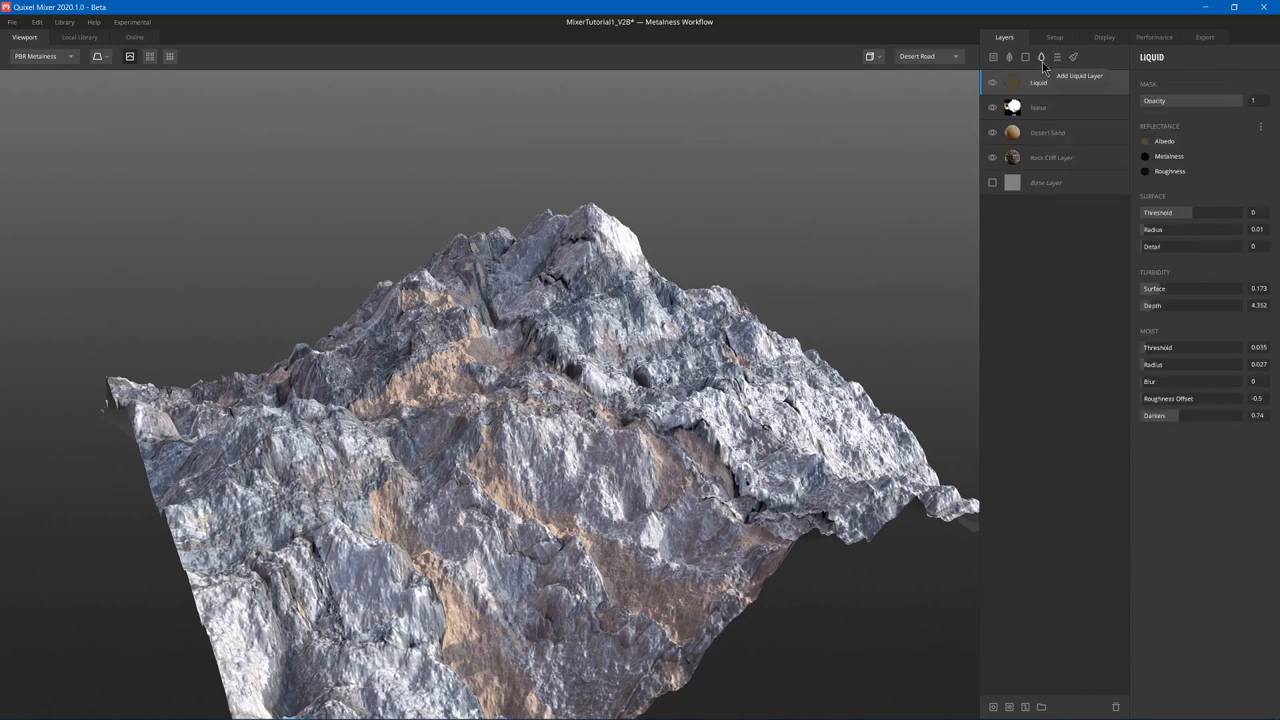
Add a Liquid layer and drag its Surface Threshold down then up to flood the mountain at different levels.
click(1042, 57)
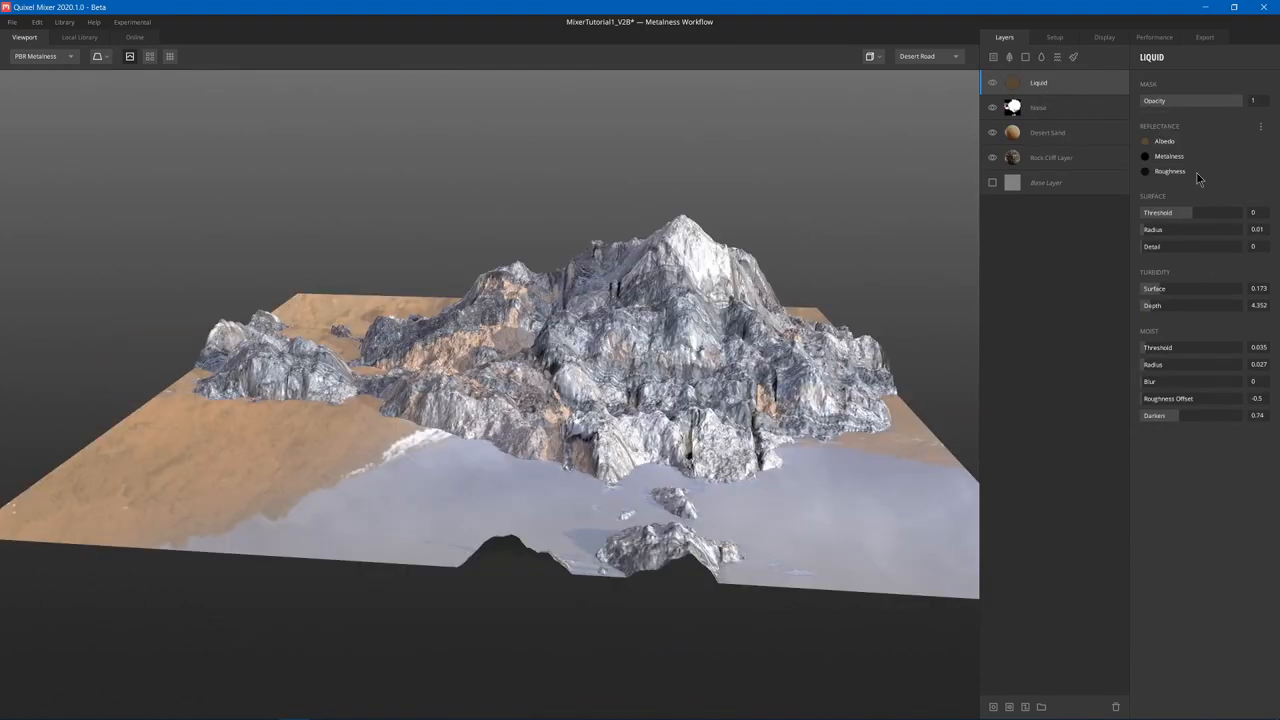
drag(1184, 213, 1166, 213)
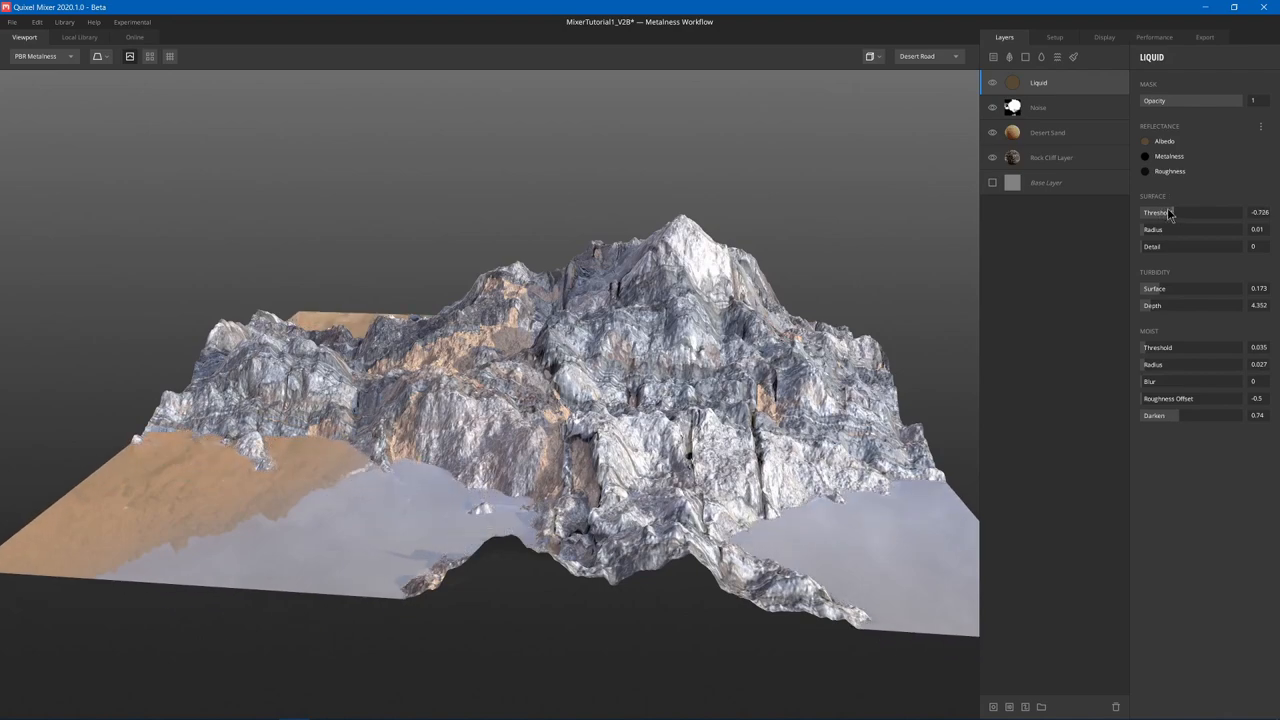
drag(396, 371, 505, 371)
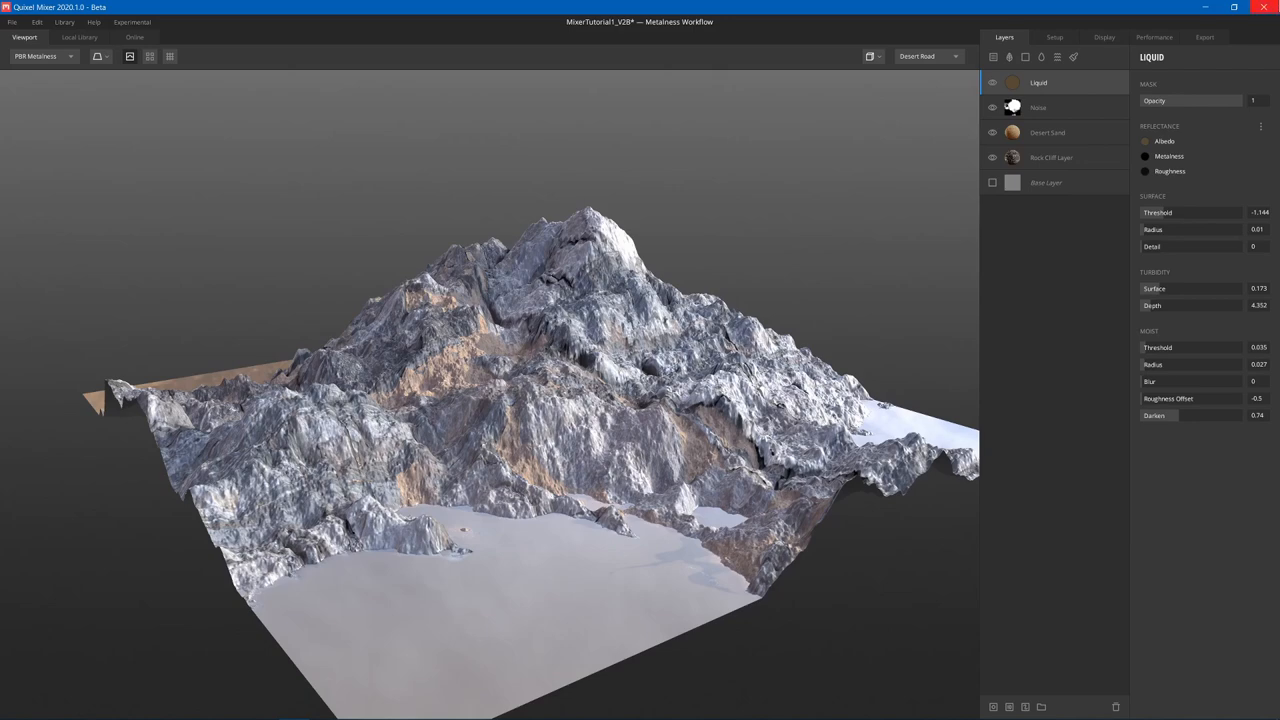
drag(1181, 214, 1226, 213)
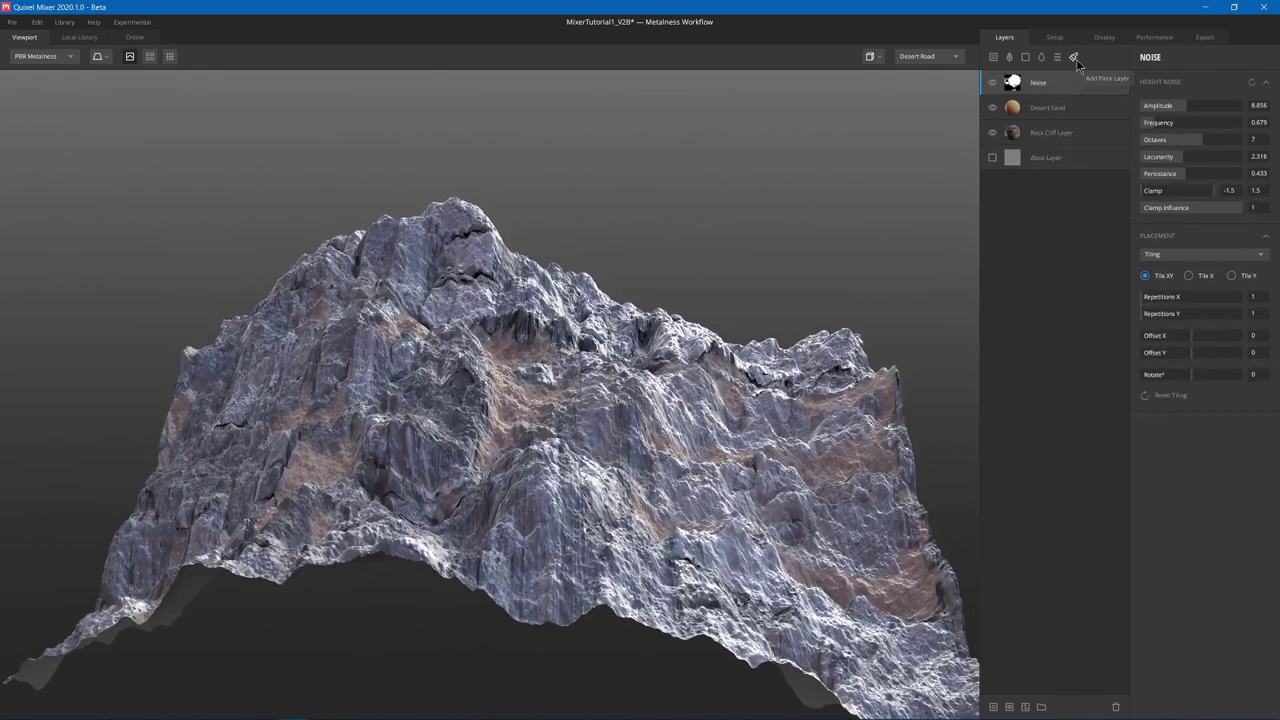
Add a Paint layer on top of the stack and brush light strokes onto the rock.
click(1075, 58)
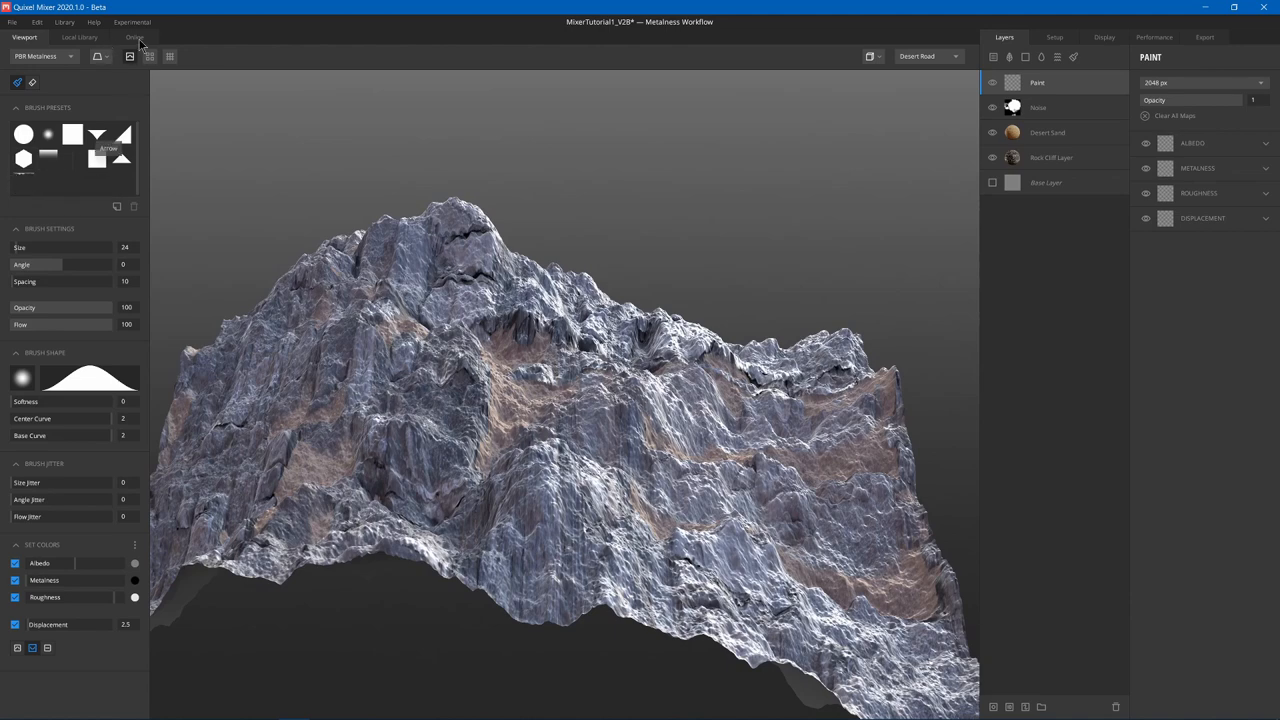
click(79, 37)
click(24, 37)
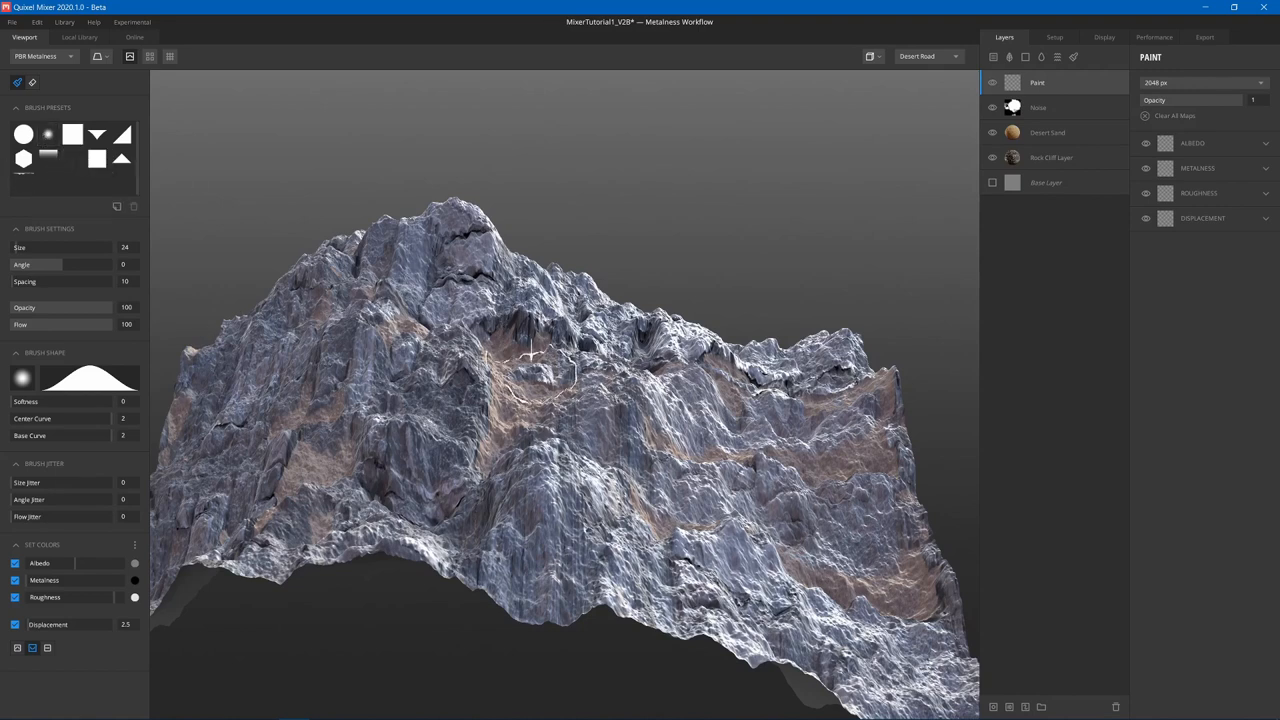
mouse_move(540, 360)
mouse_down()
mouse_move(585, 340)
mouse_move(650, 470)
mouse_up()
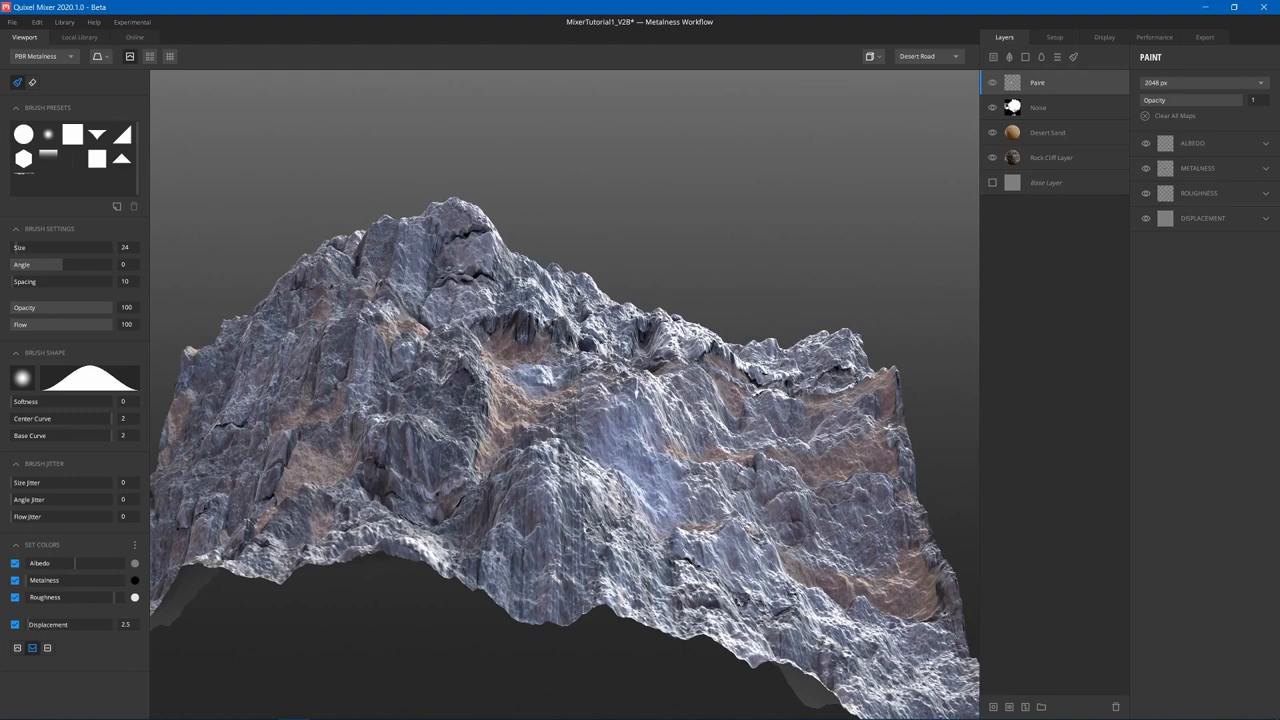
alt+drag(640, 420, 580, 385)
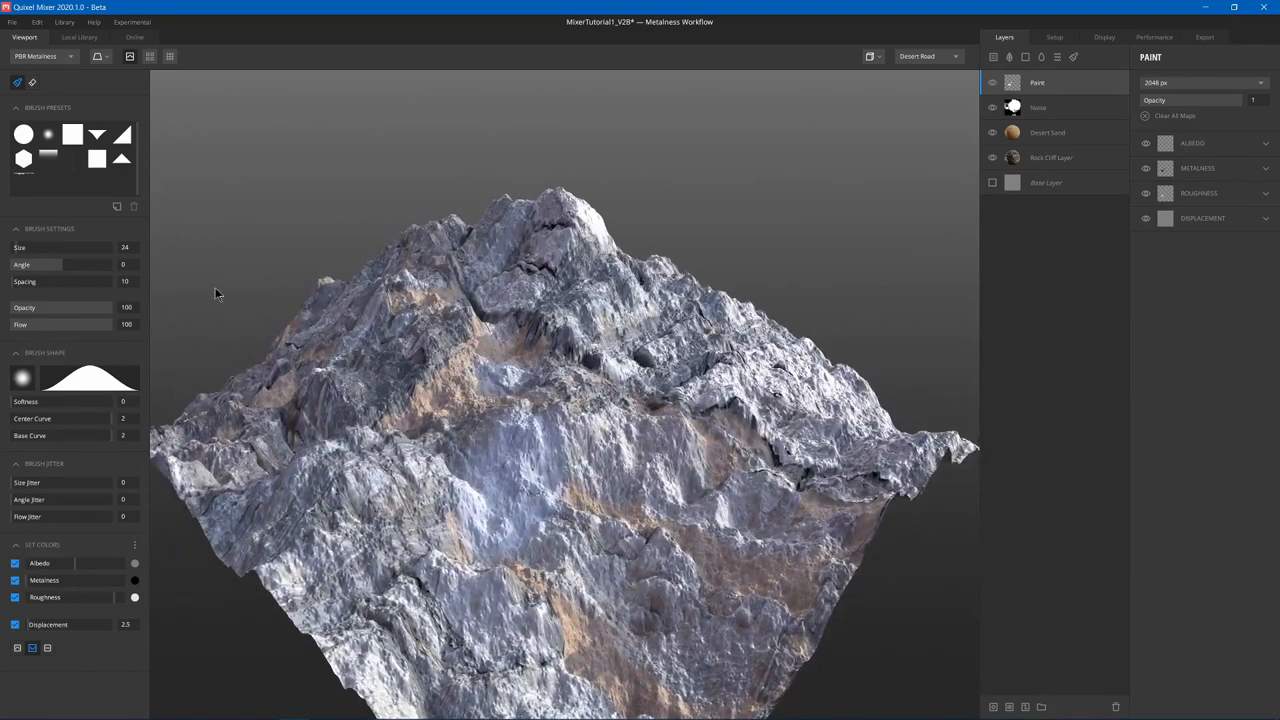
Set the paint's Albedo to a bright saturated cyan and its Metalness to white, applying both.
click(134, 563)
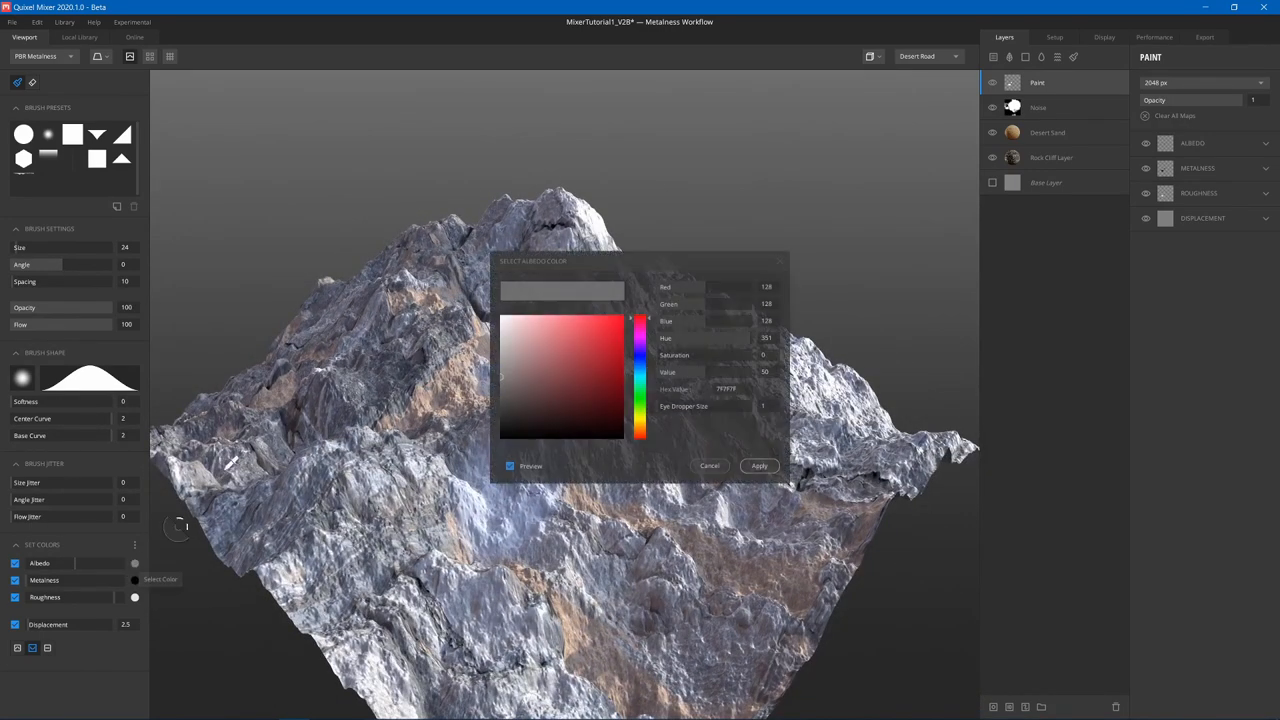
click(641, 383)
click(620, 330)
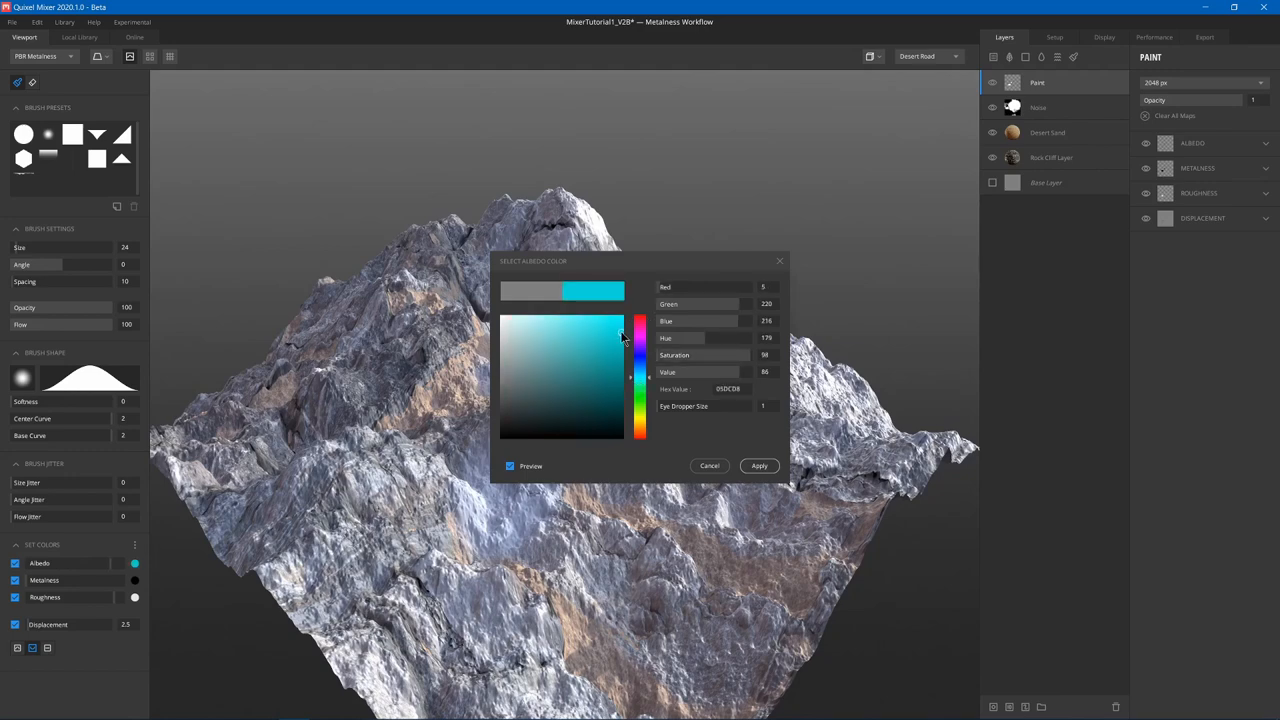
click(760, 466)
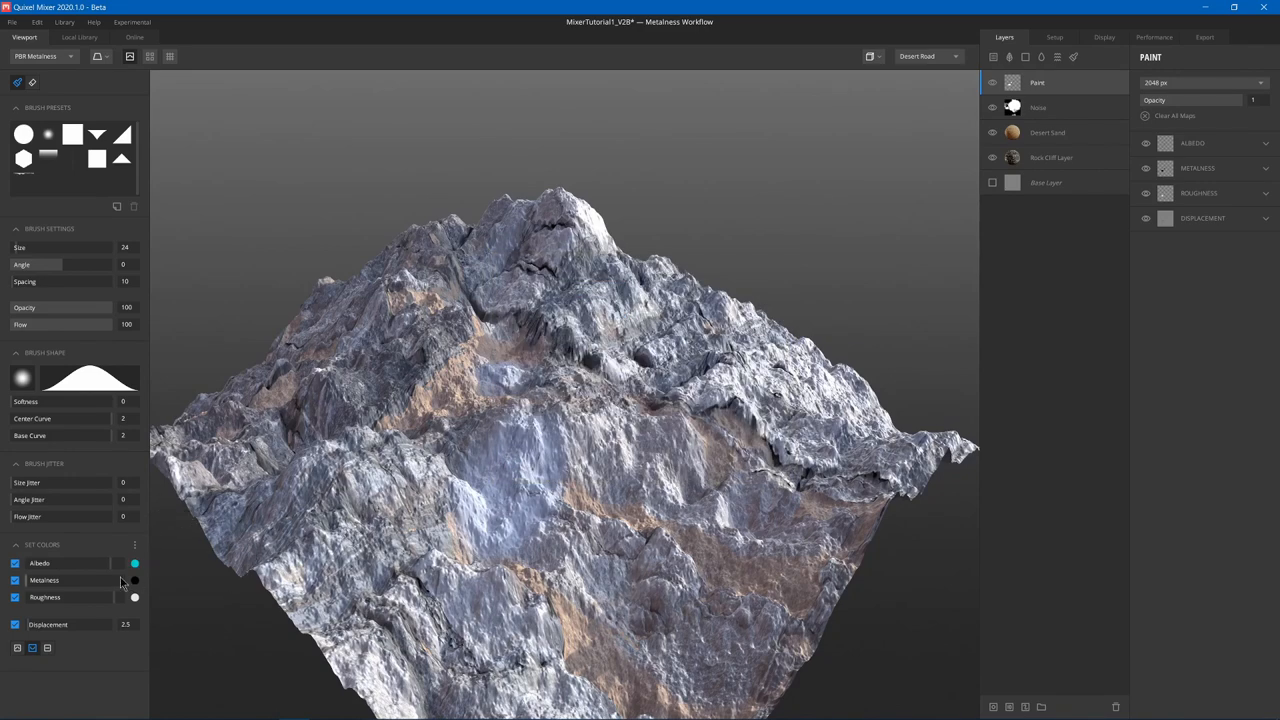
click(134, 580)
click(620, 318)
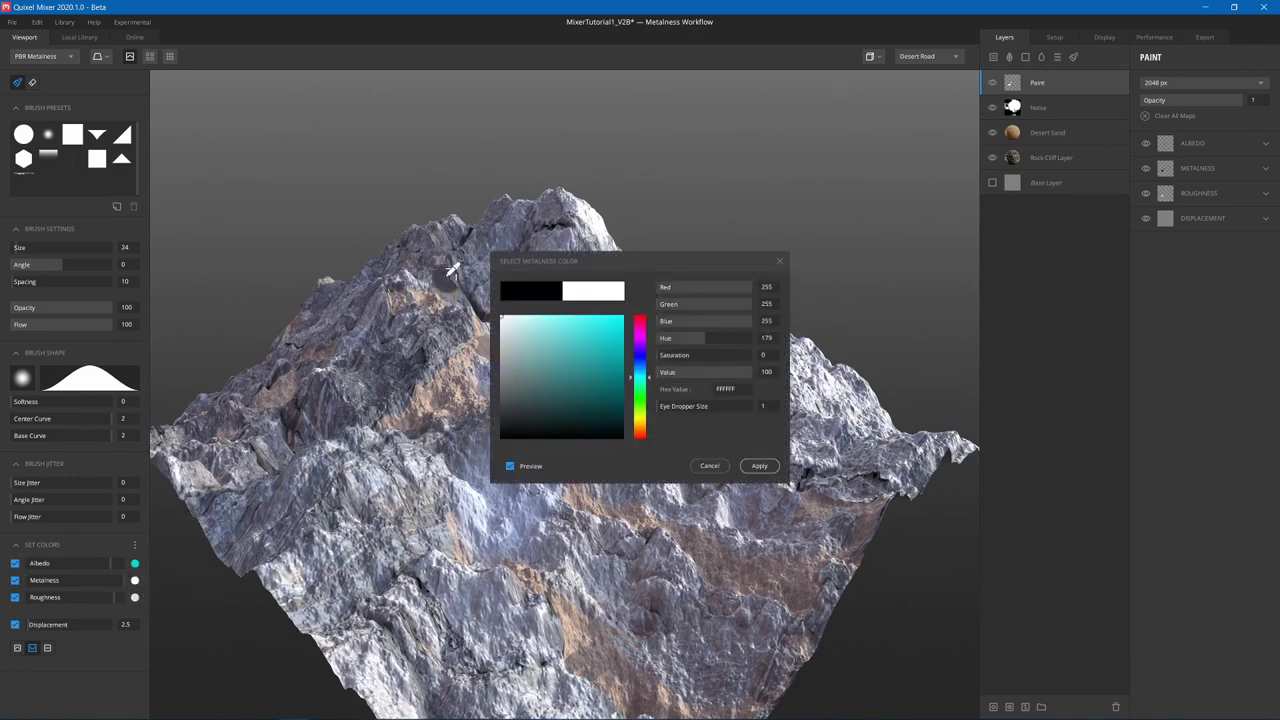
click(760, 466)
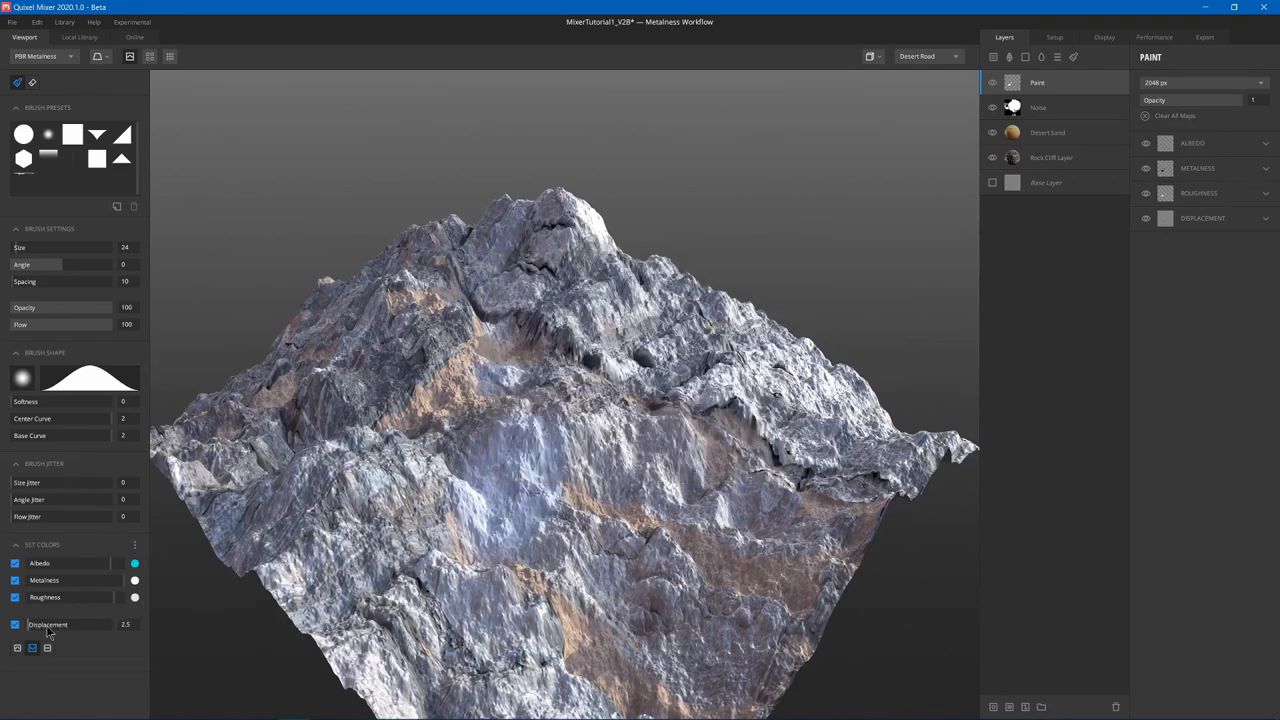
Raise Displacement strength to about 88 and paint a cyan blob, a raised spike and a lowered dent on the rock.
drag(48, 624, 120, 620)
drag(610, 620, 670, 470)
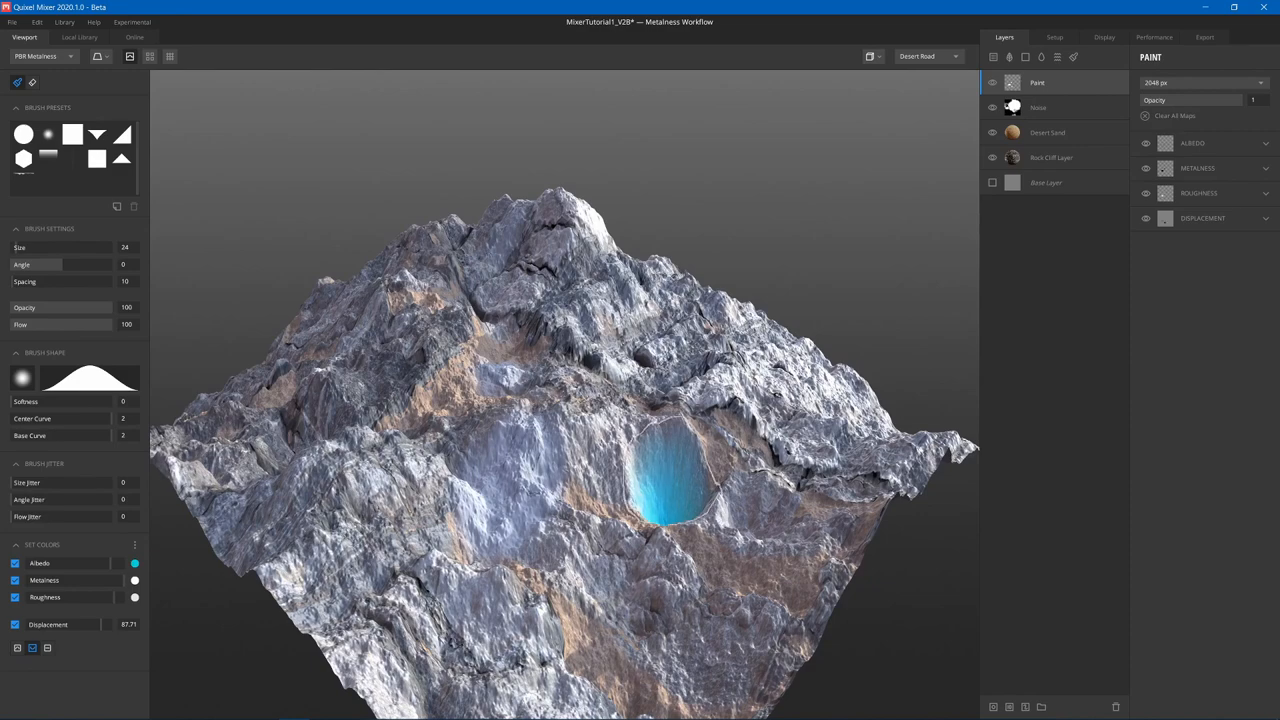
middle_drag(650, 420, 560, 520)
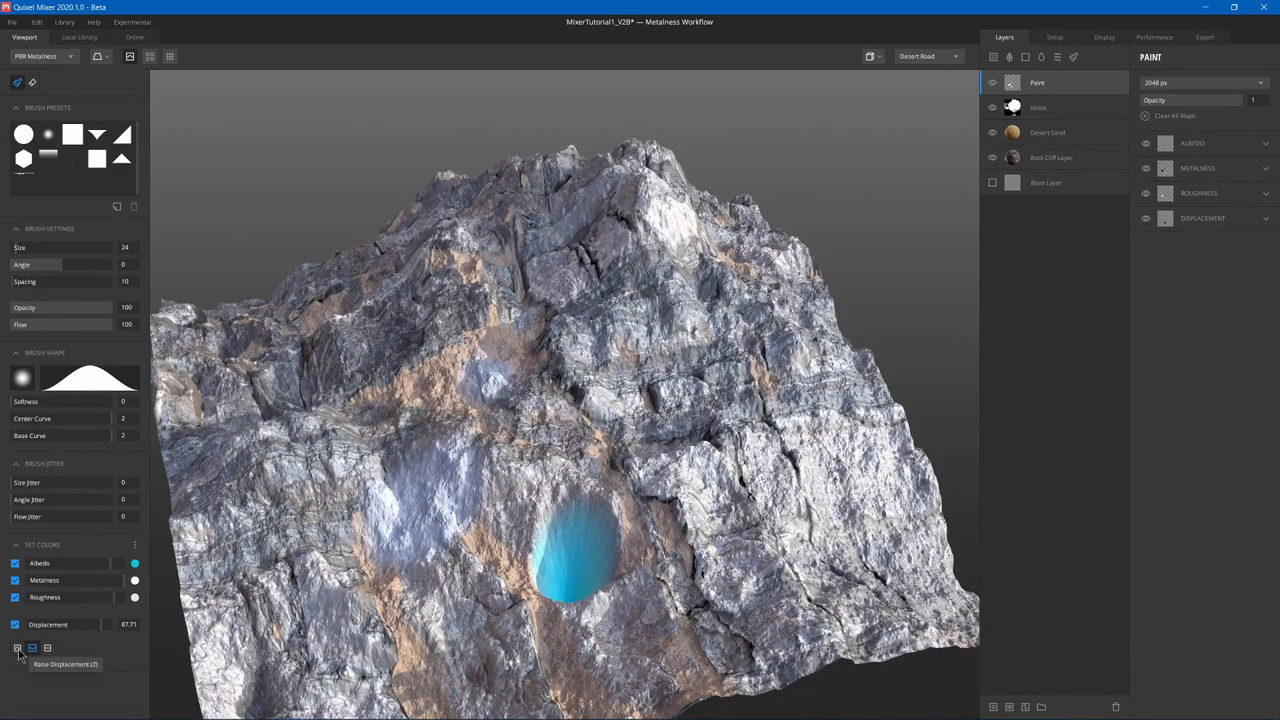
click(18, 648)
drag(690, 520, 770, 410)
middle_drag(600, 450, 560, 380)
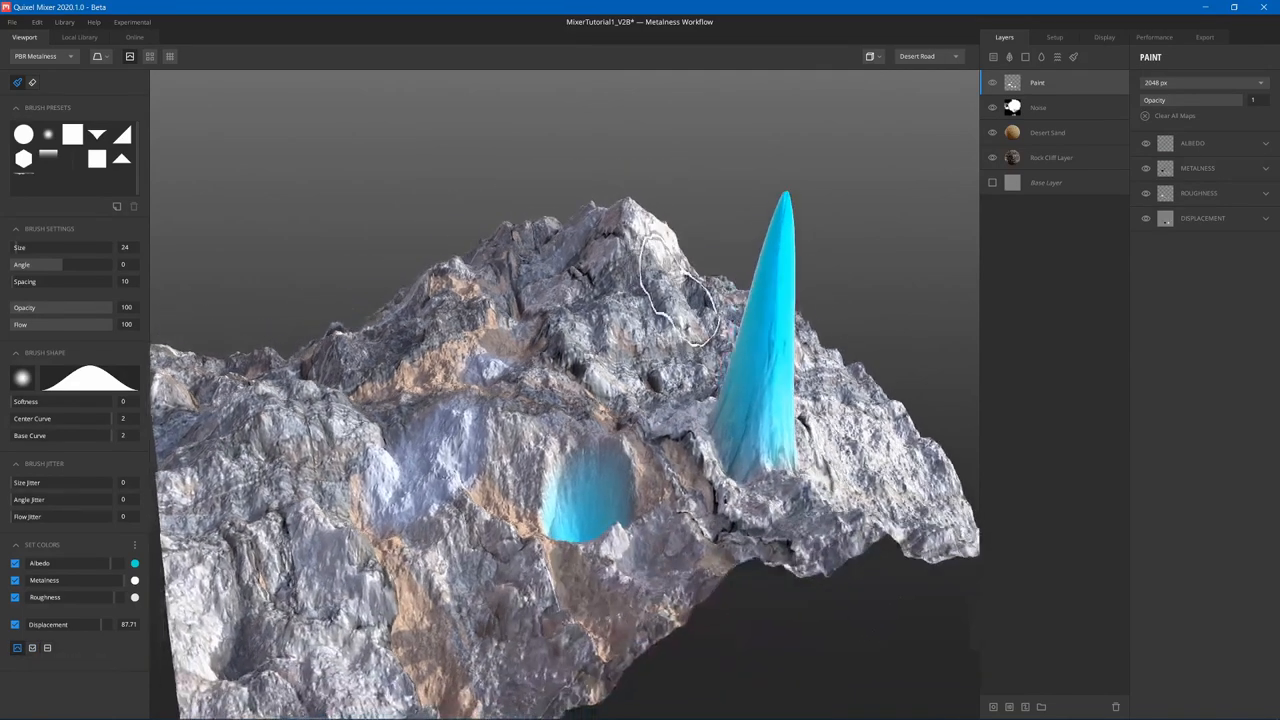
click(47, 648)
drag(440, 590, 468, 510)
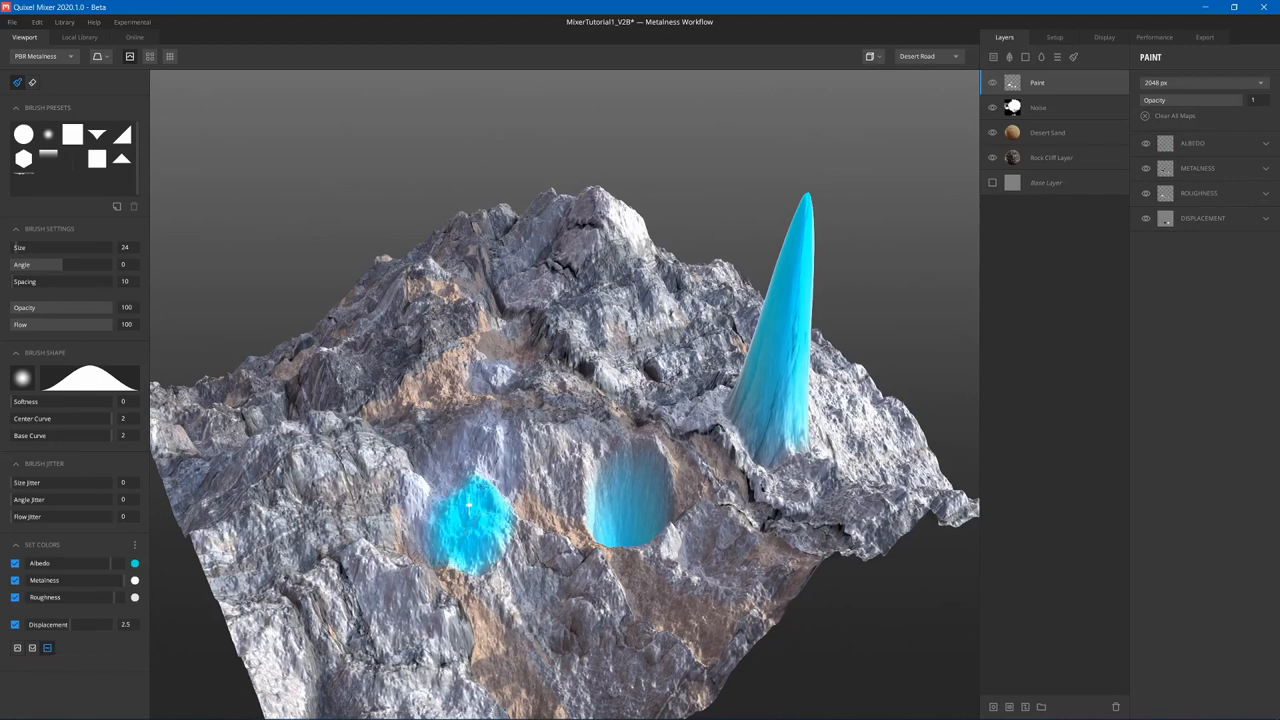
middle_drag(468, 510, 440, 430)
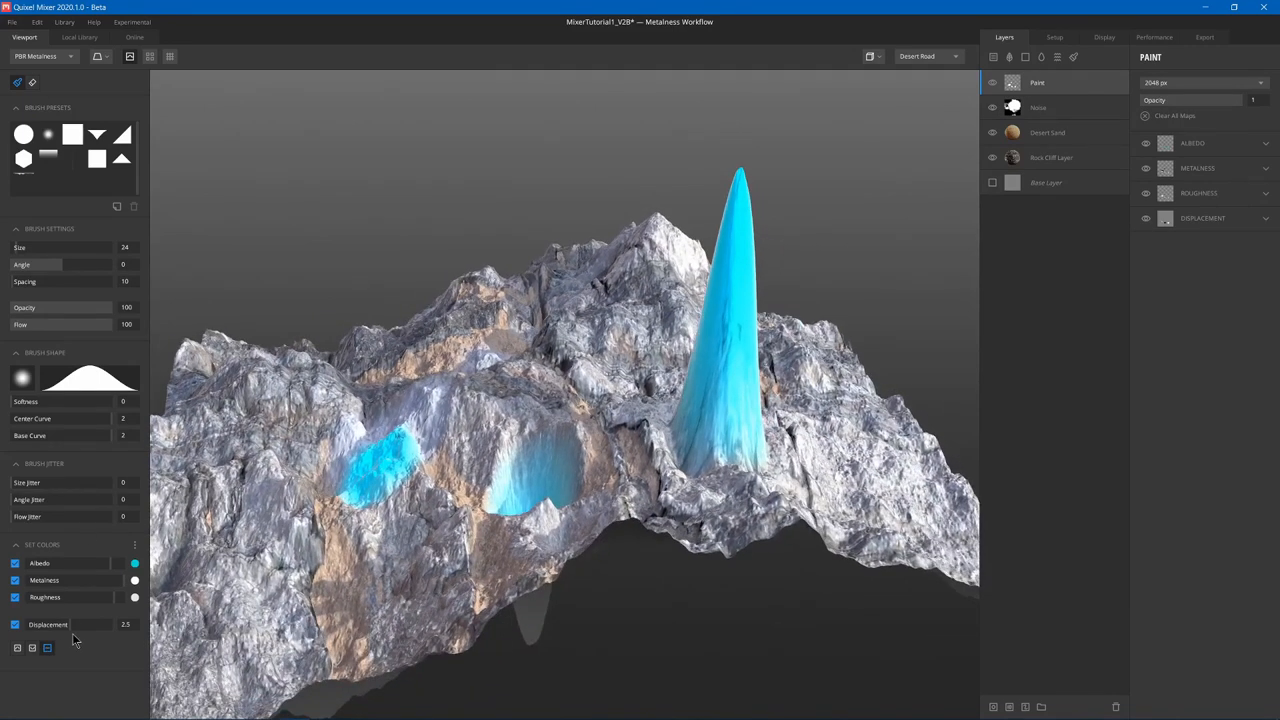
Paint a tall spike at full strength 100, then a downward spike at -91.81, and tweak the brush falloff.
double_click(124, 624)
text(100)
click(450, 320)
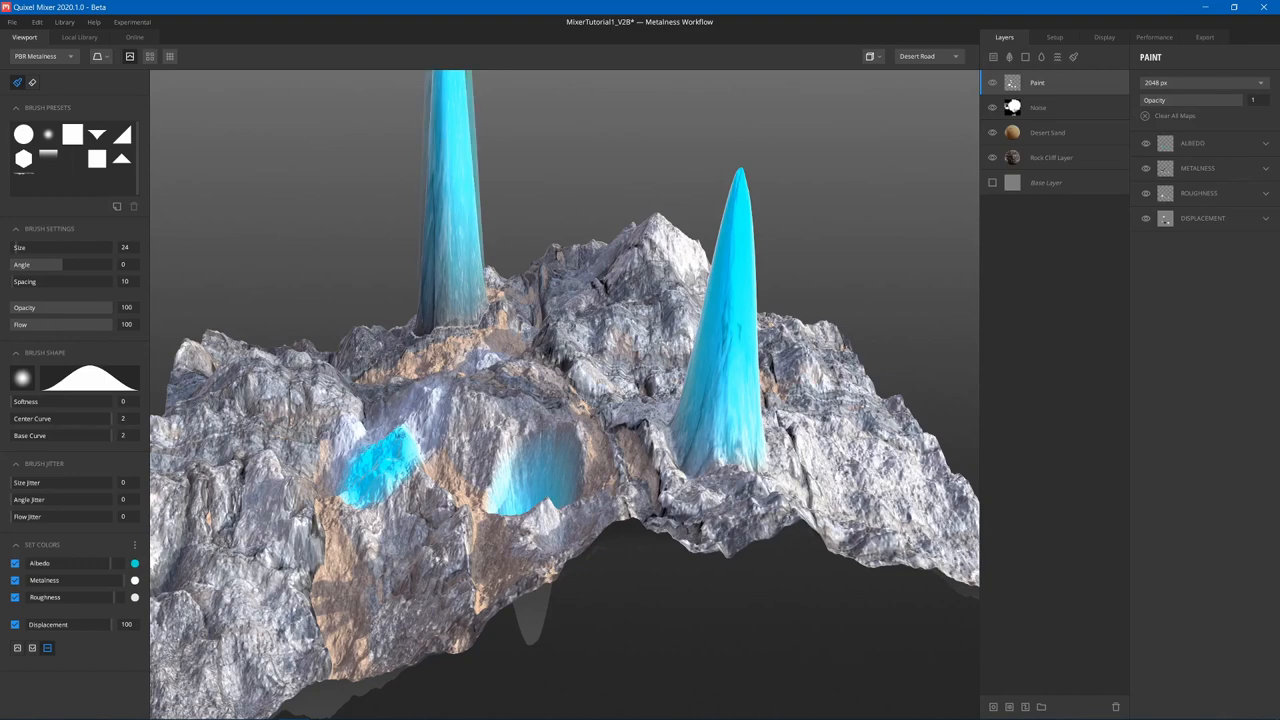
drag(48, 624, 30, 630)
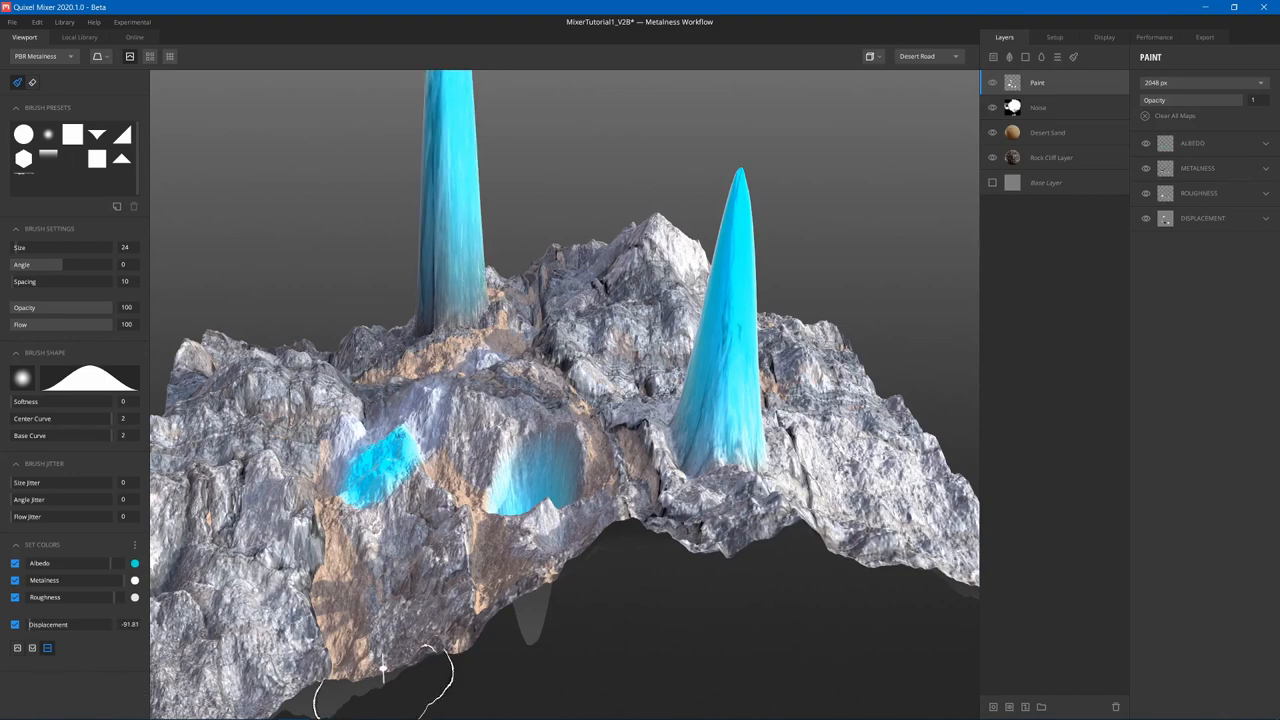
click(380, 620)
middle_drag(560, 500, 560, 350)
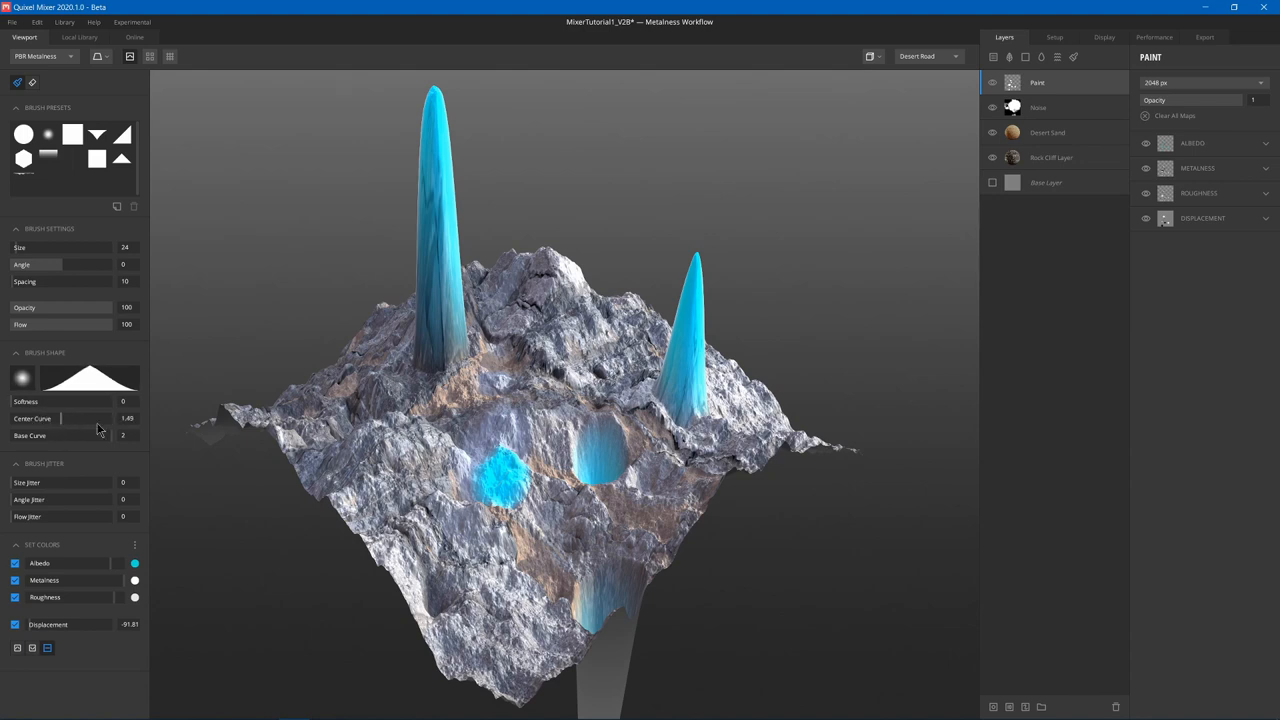
drag(28, 482, 12, 481)
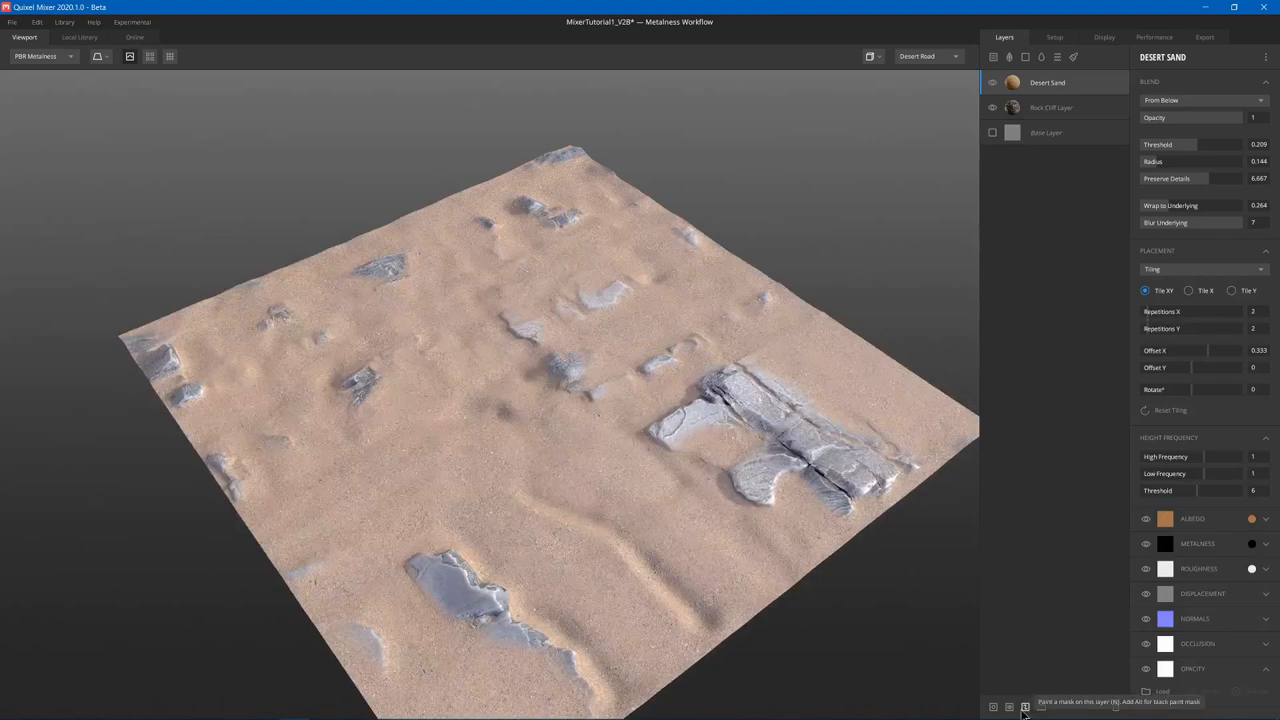
Add a paint mask on the Desert Sand layer, paint rock showing through and erase part of it.
click(1028, 708)
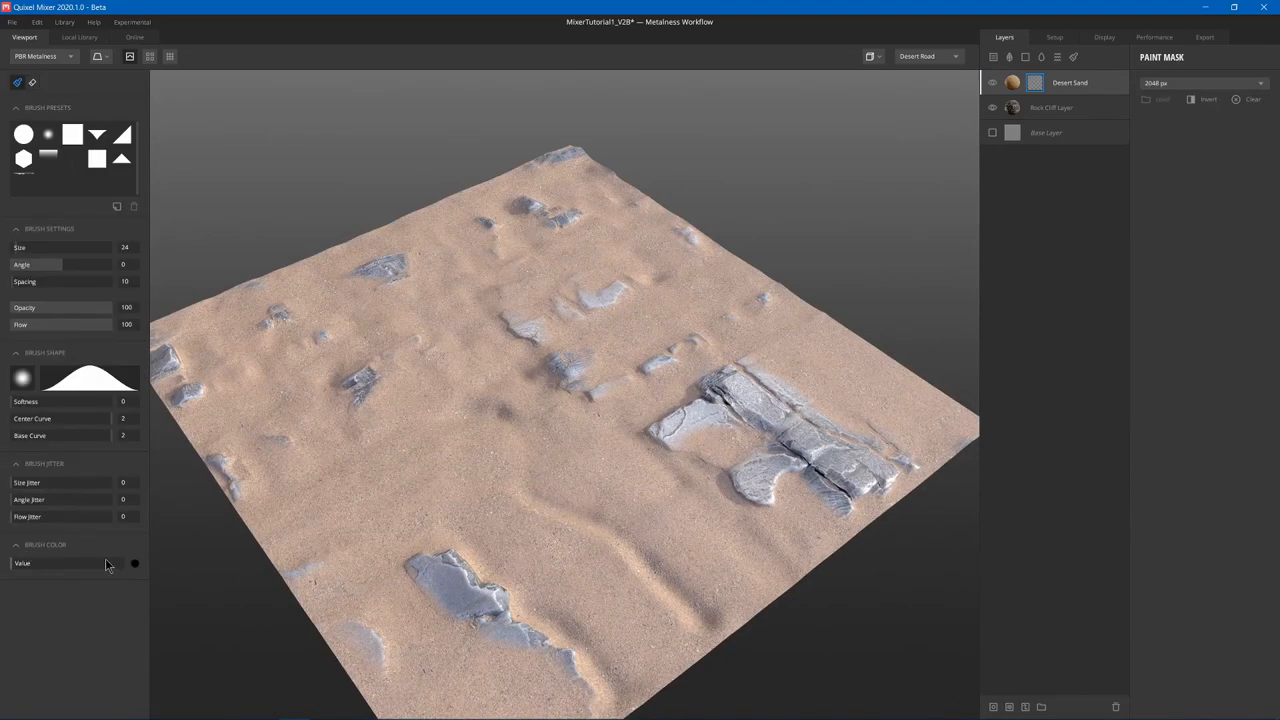
drag(415, 450, 400, 290)
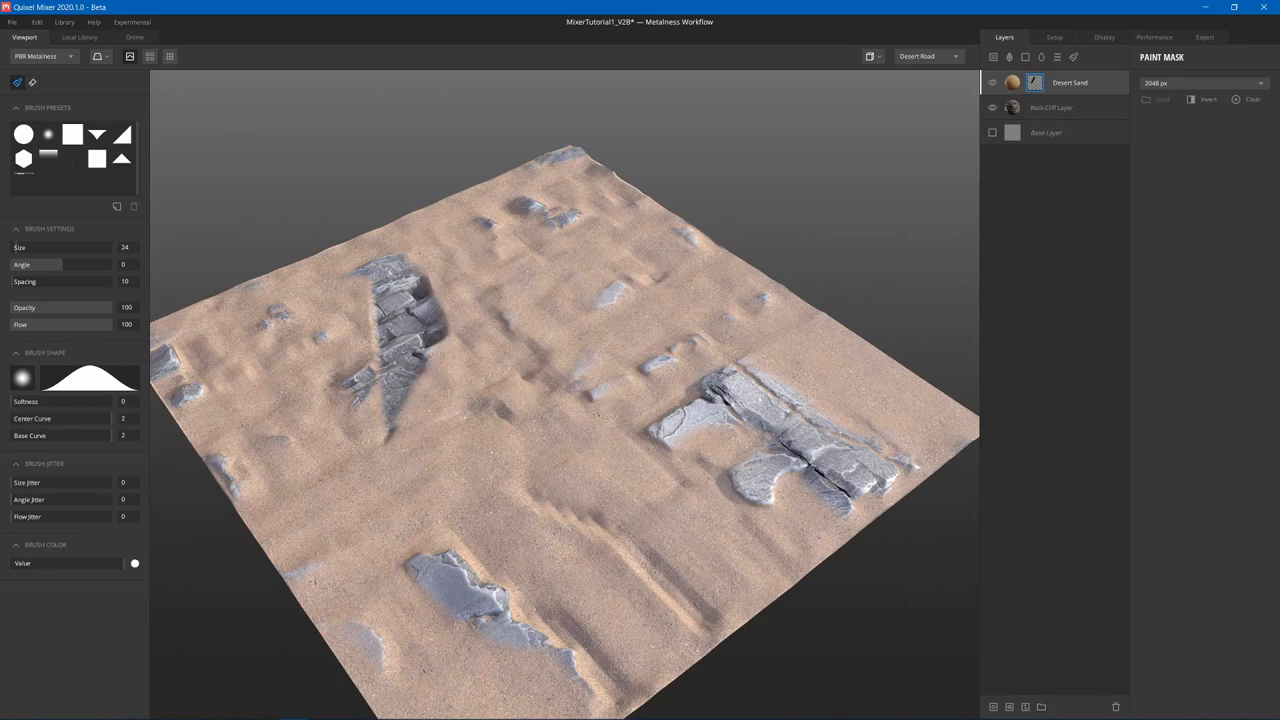
drag(405, 430, 400, 320)
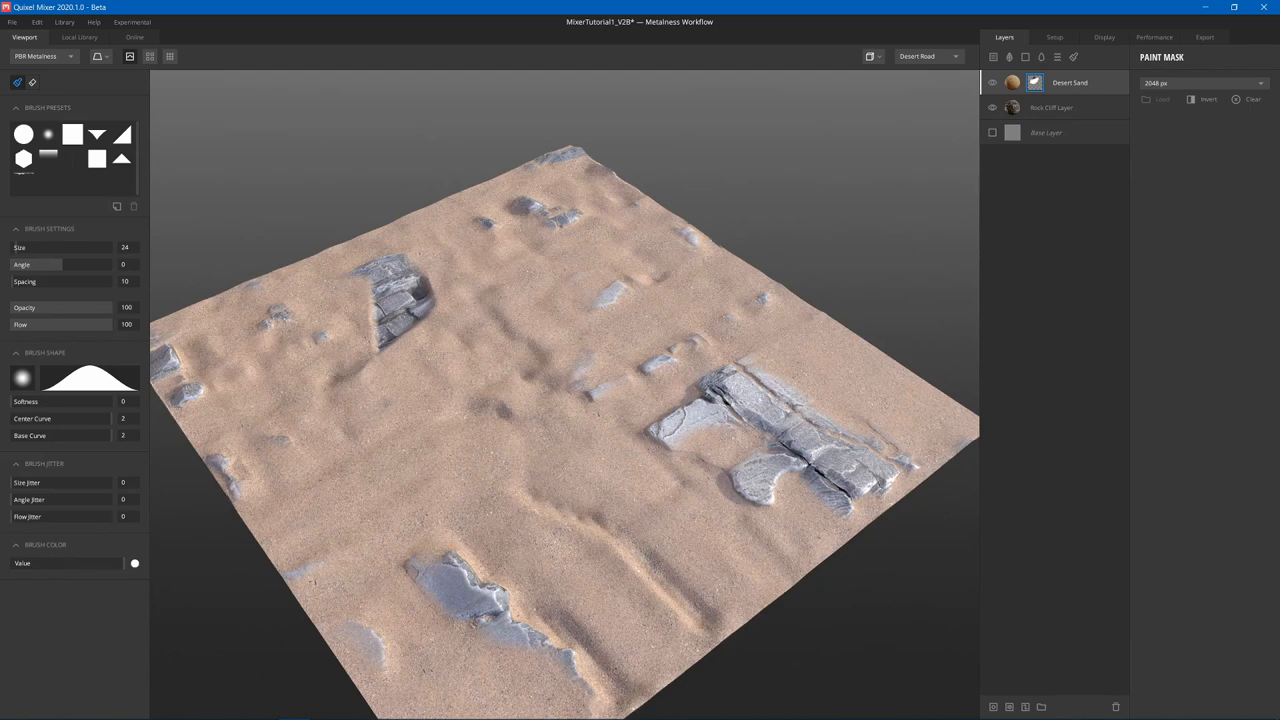
Paint the mask over all the rock outcrops so sand covers the lower, central, left and remaining rocks.
drag(460, 590, 780, 465)
drag(760, 400, 623, 395)
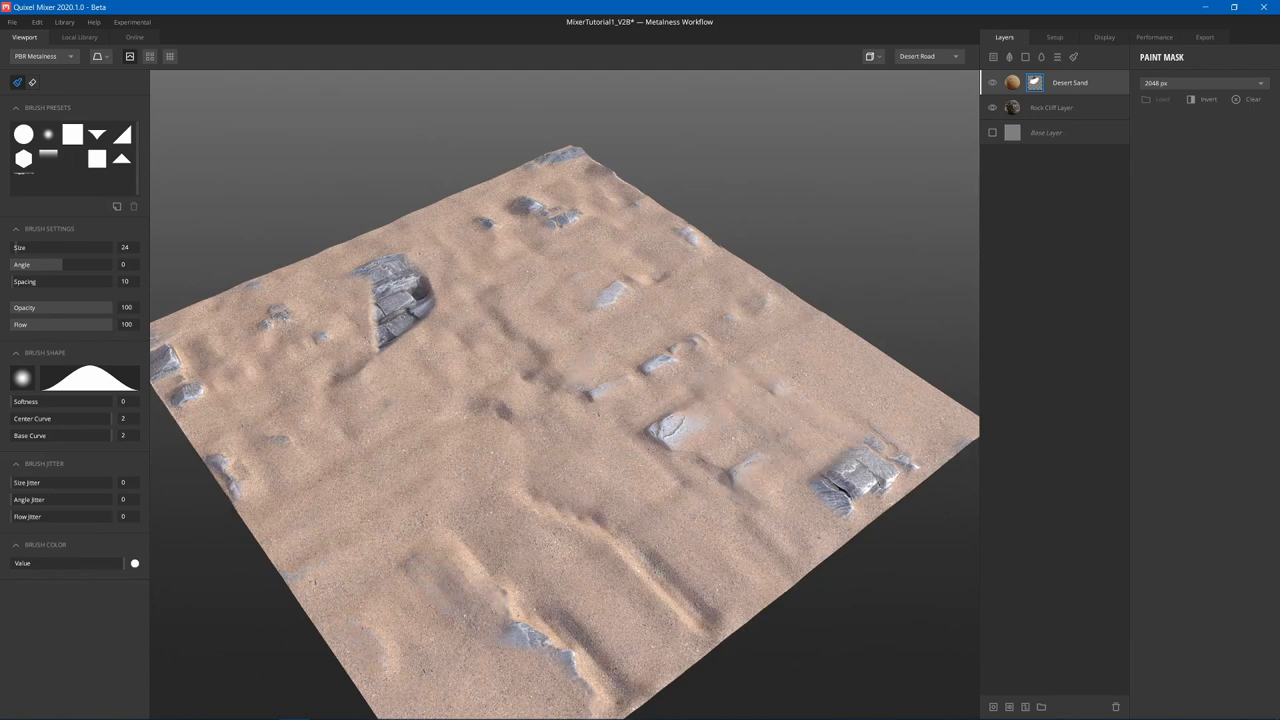
drag(600, 620, 590, 400)
mouse_move(230, 480)
mouse_down()
mouse_move(400, 330)
mouse_move(170, 365)
mouse_up()
drag(390, 305, 275, 312)
drag(186, 395, 400, 285)
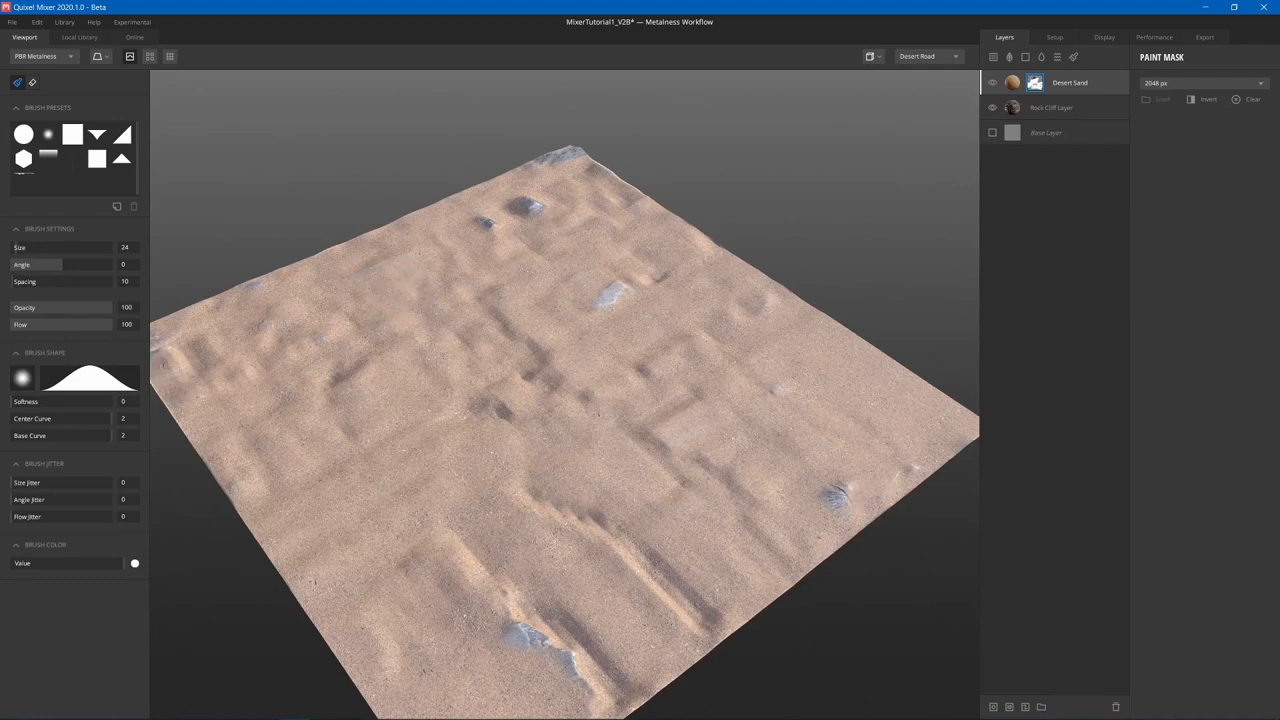
drag(860, 490, 838, 495)
drag(600, 650, 450, 590)
drag(300, 360, 509, 306)
middle_drag(509, 306, 560, 320)
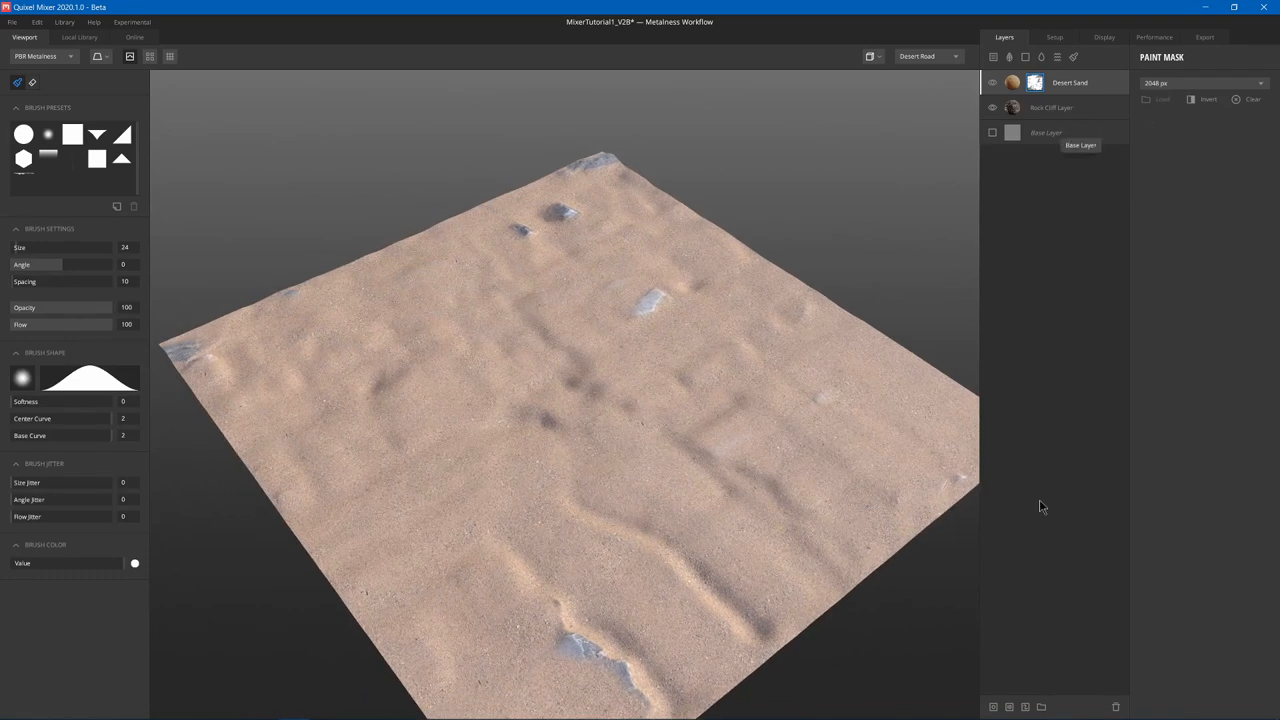
click(1118, 707)
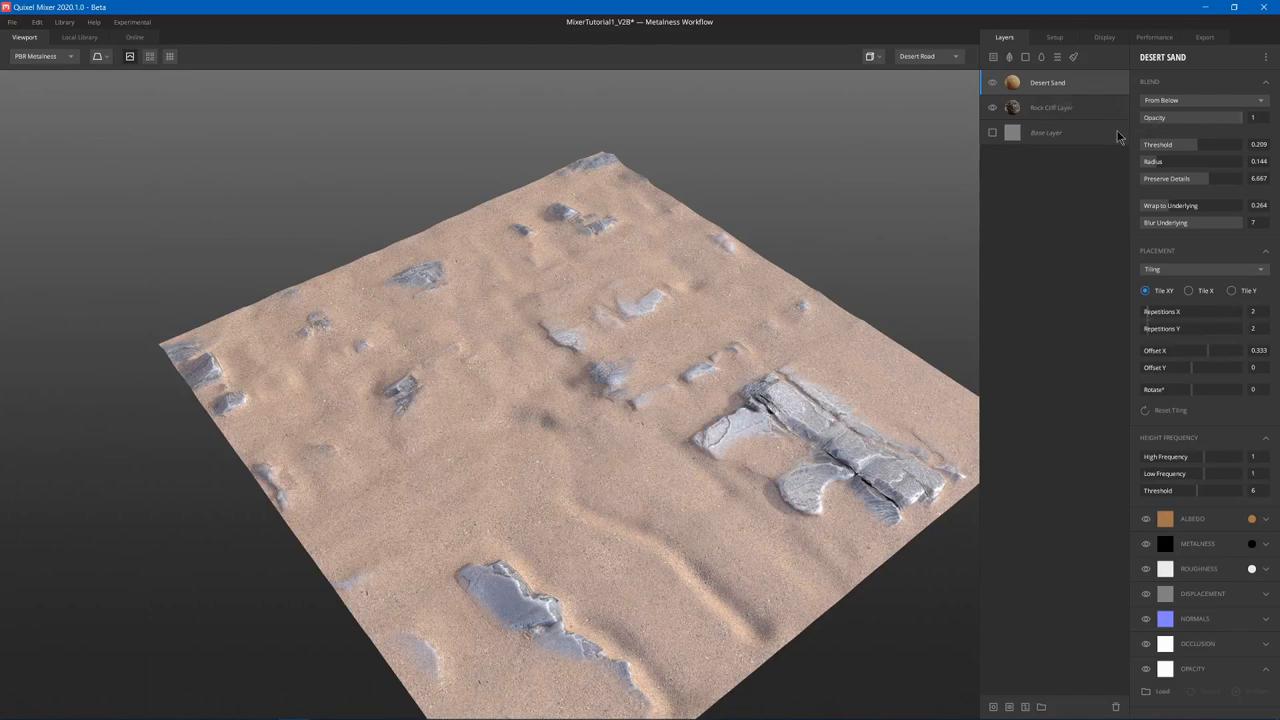
middle_drag(642, 234, 962, 579)
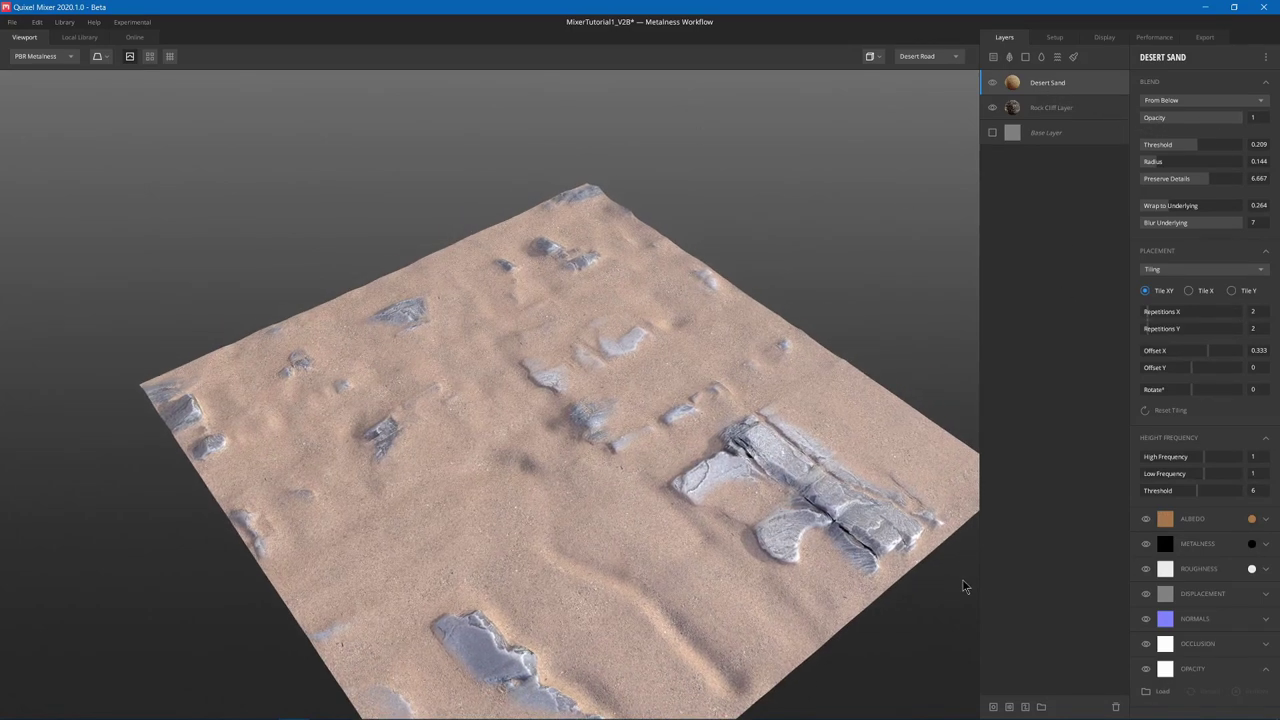
click(993, 707)
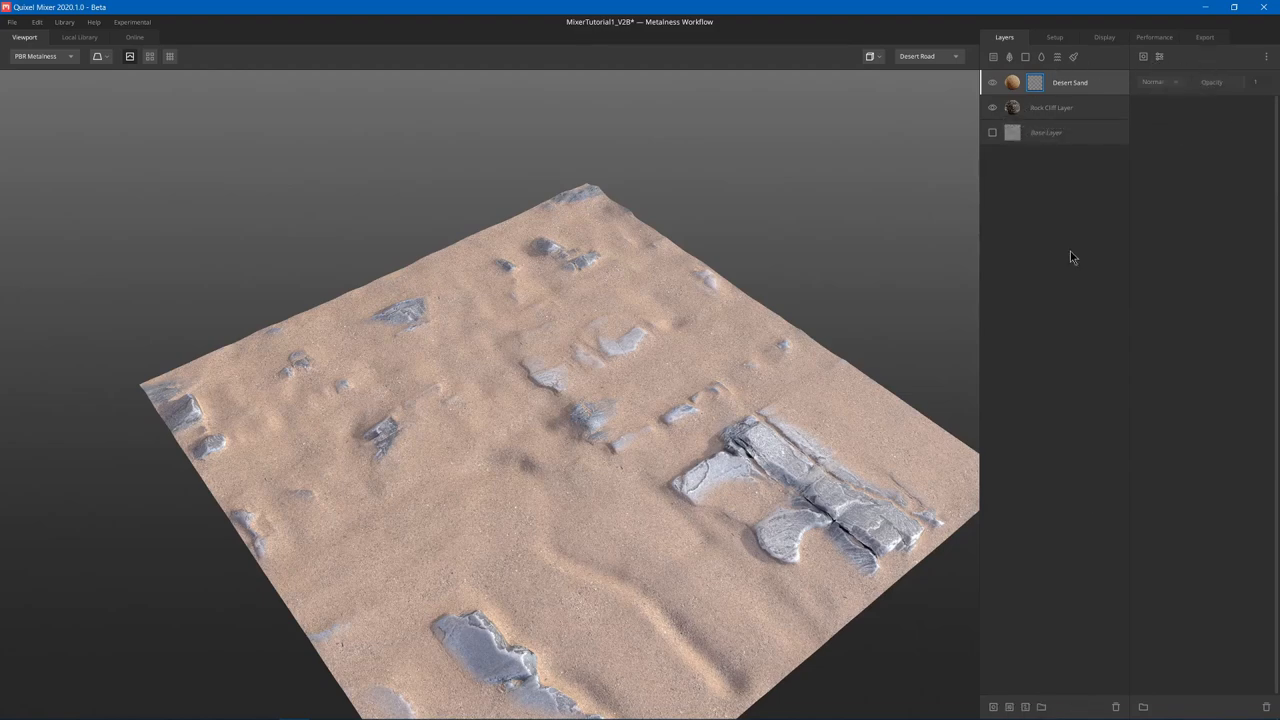
click(1009, 707)
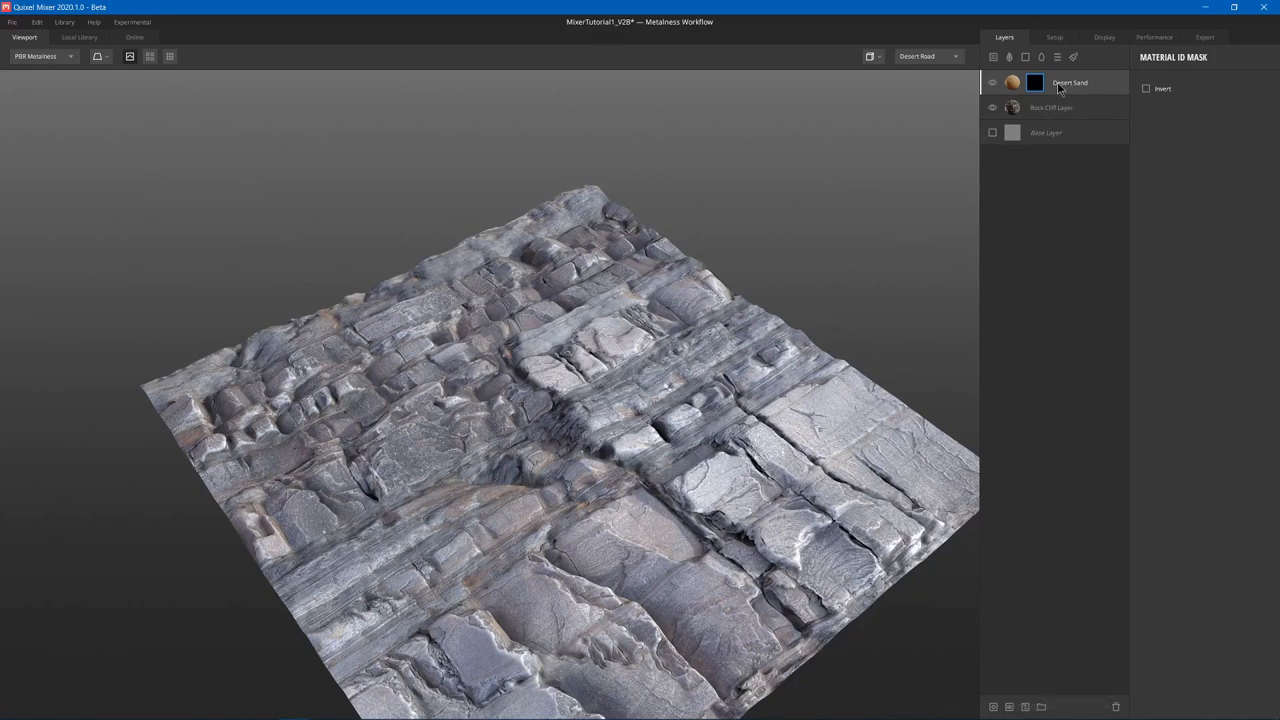
key(Delete)
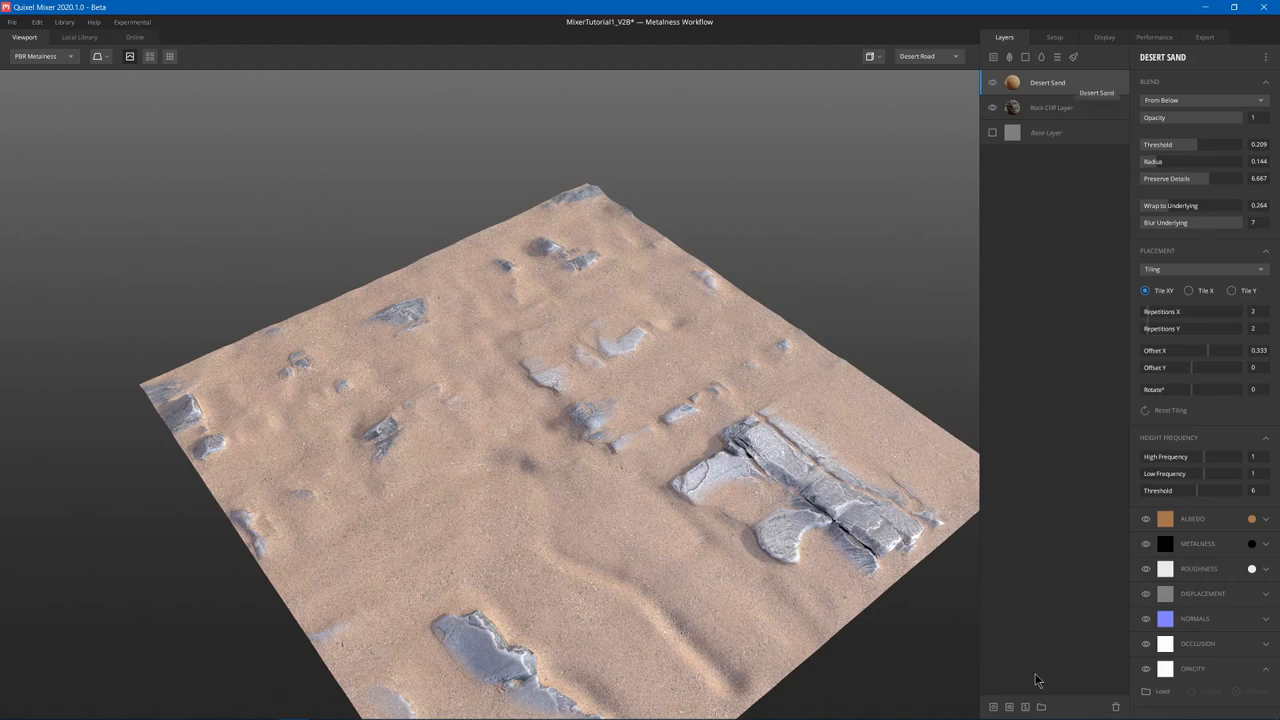
Group the Desert Sand and Rock Cliff layers, reordering them so Desert Sand sits above Rock Cliff.
click(1042, 707)
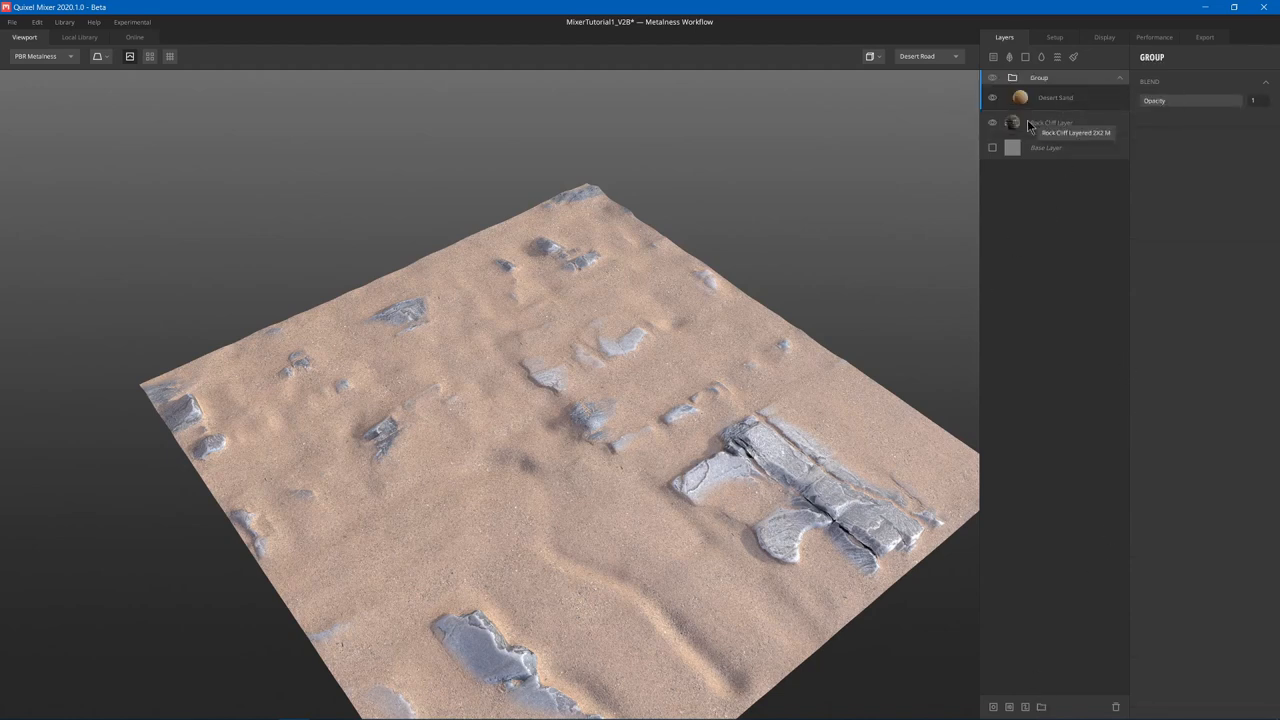
mouse_move(1050, 100)
mouse_down()
mouse_move(1065, 110)
mouse_move(1065, 95)
mouse_up()
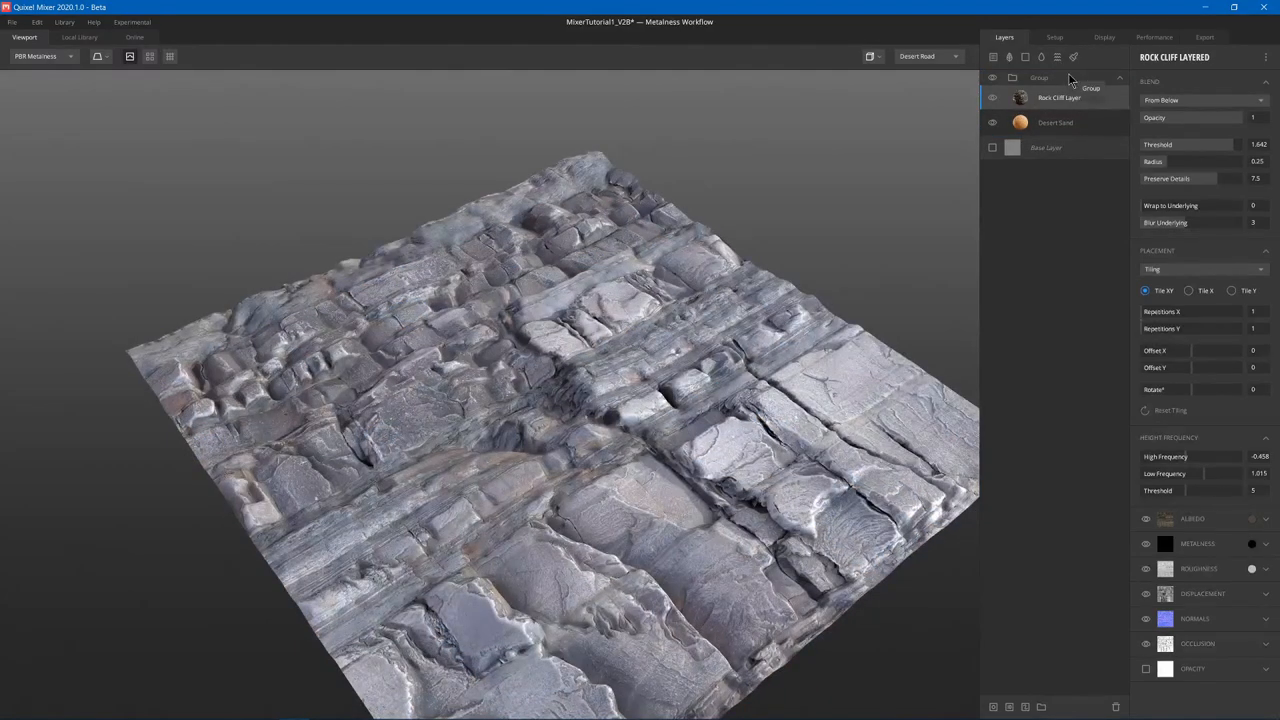
click(1068, 77)
drag(1055, 122, 1052, 93)
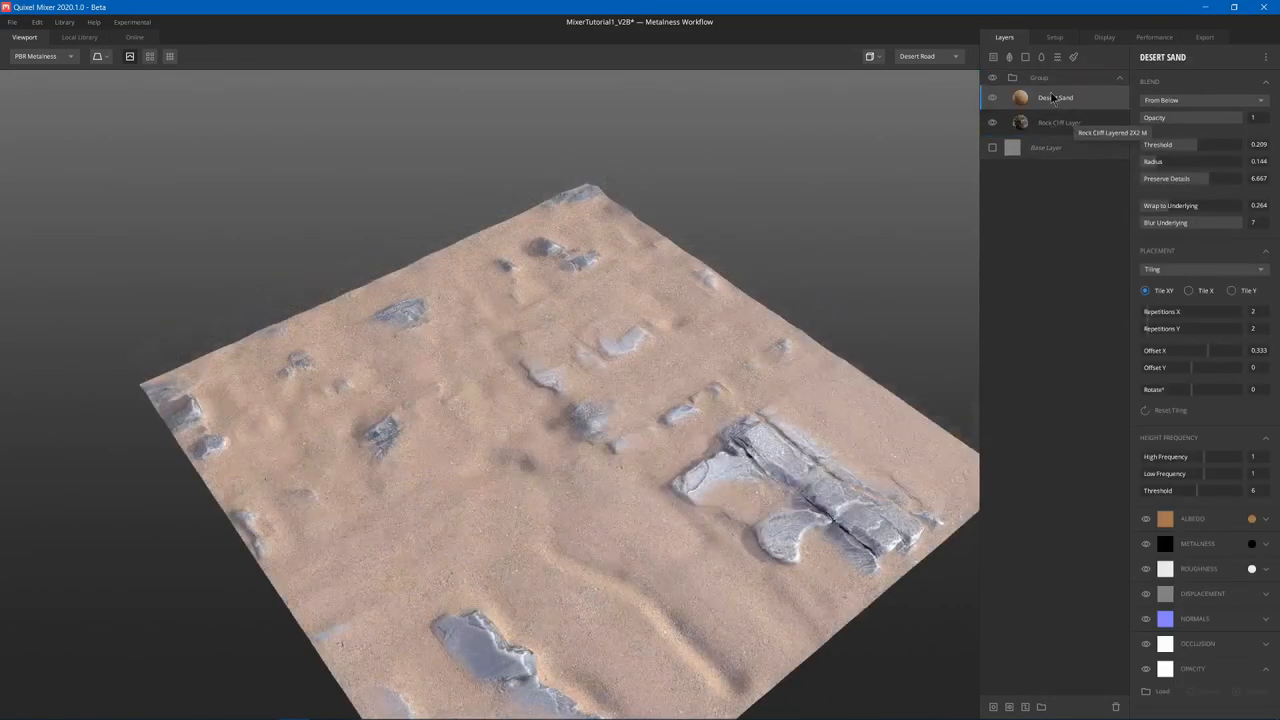
Export the group as a Smart Material from its right-click menu and confirm the export.
click(1040, 78)
right_click(1065, 76)
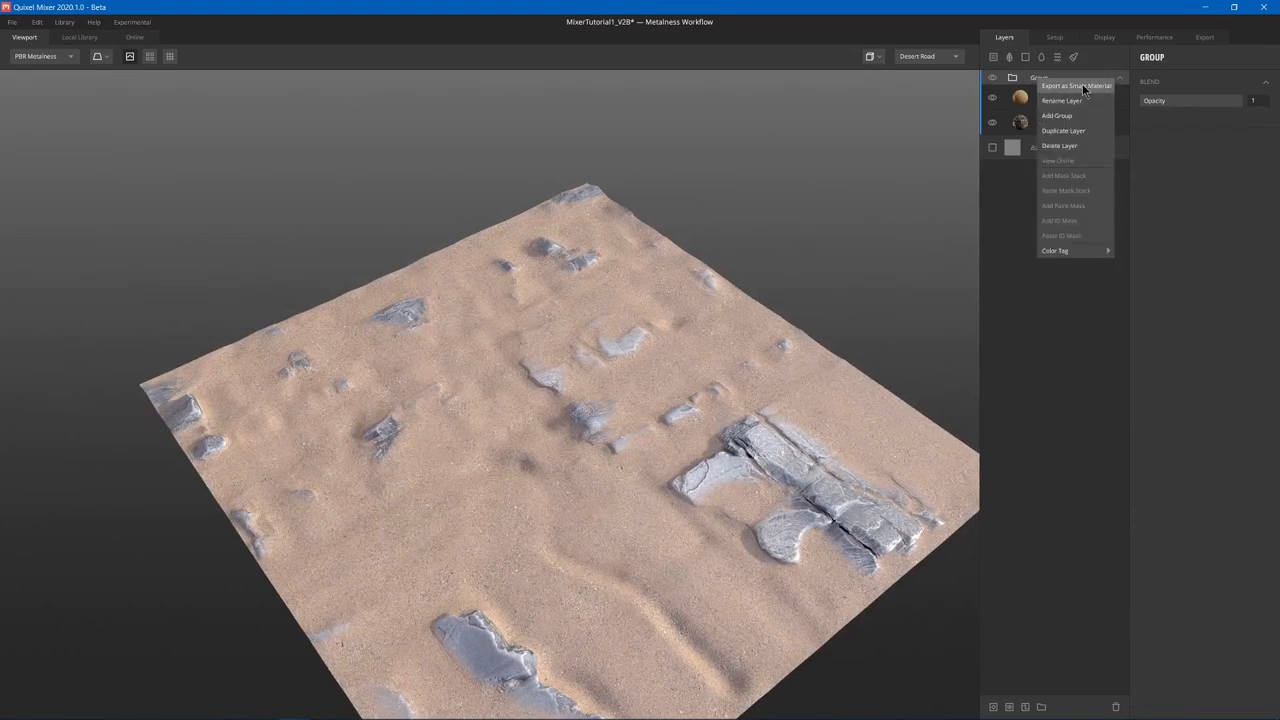
click(1082, 86)
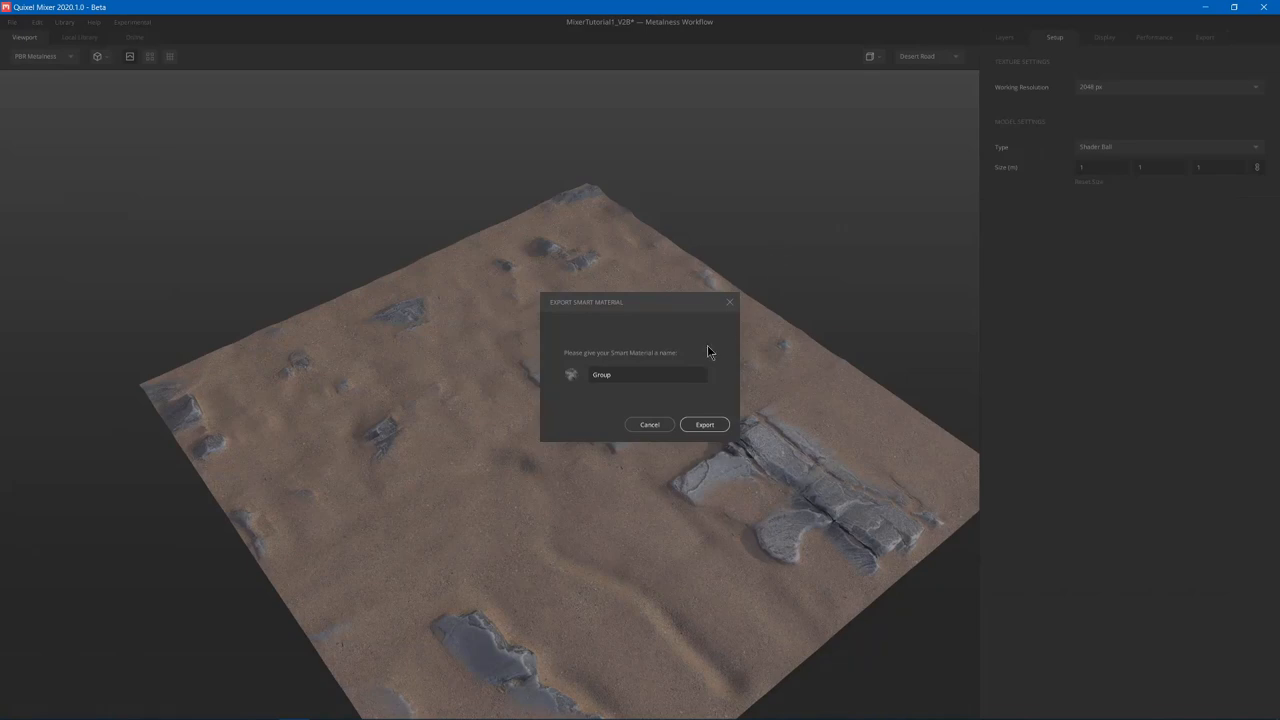
click(730, 304)
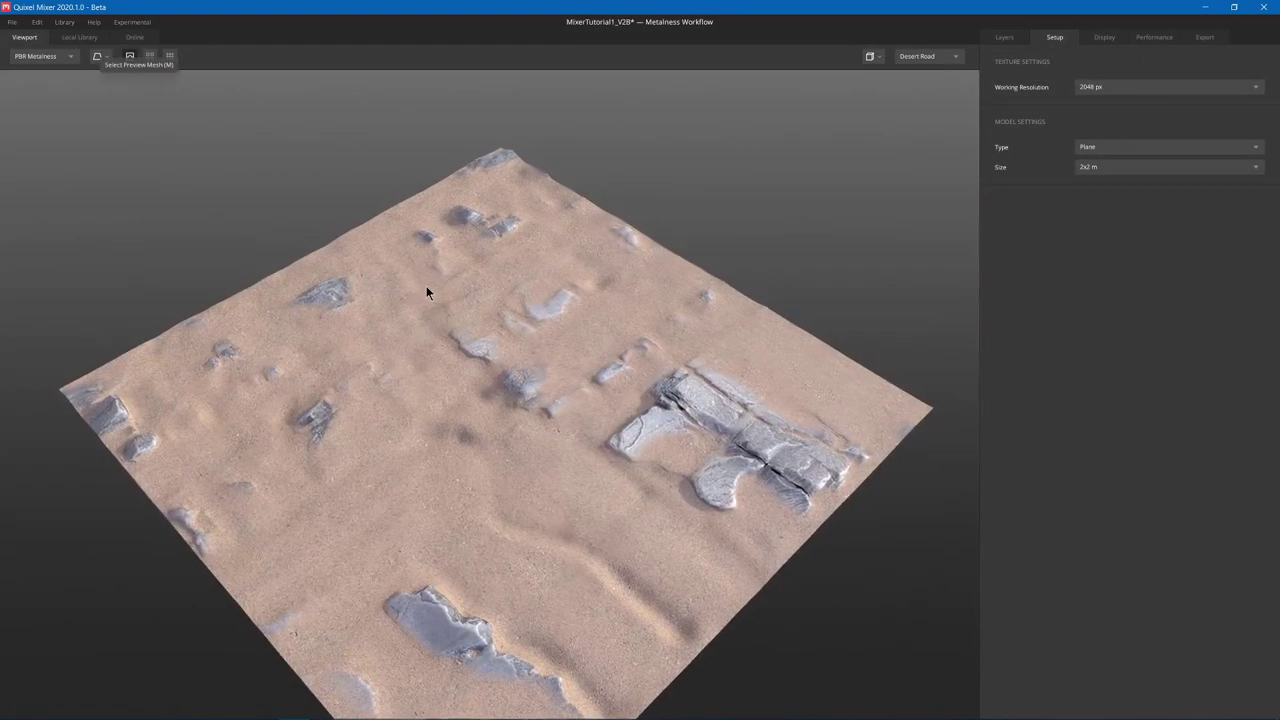
middle_drag(426, 292, 470, 270)
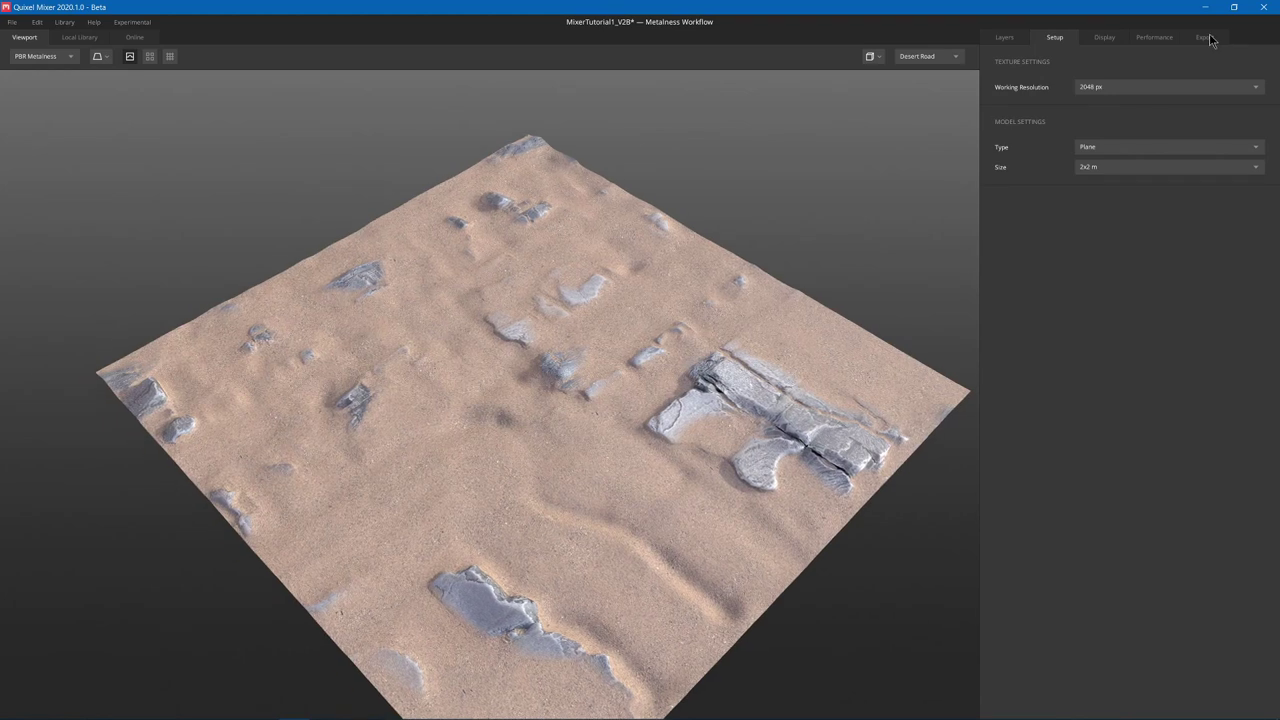
In the Export tab, set the export file format from its dropdown.
click(1207, 37)
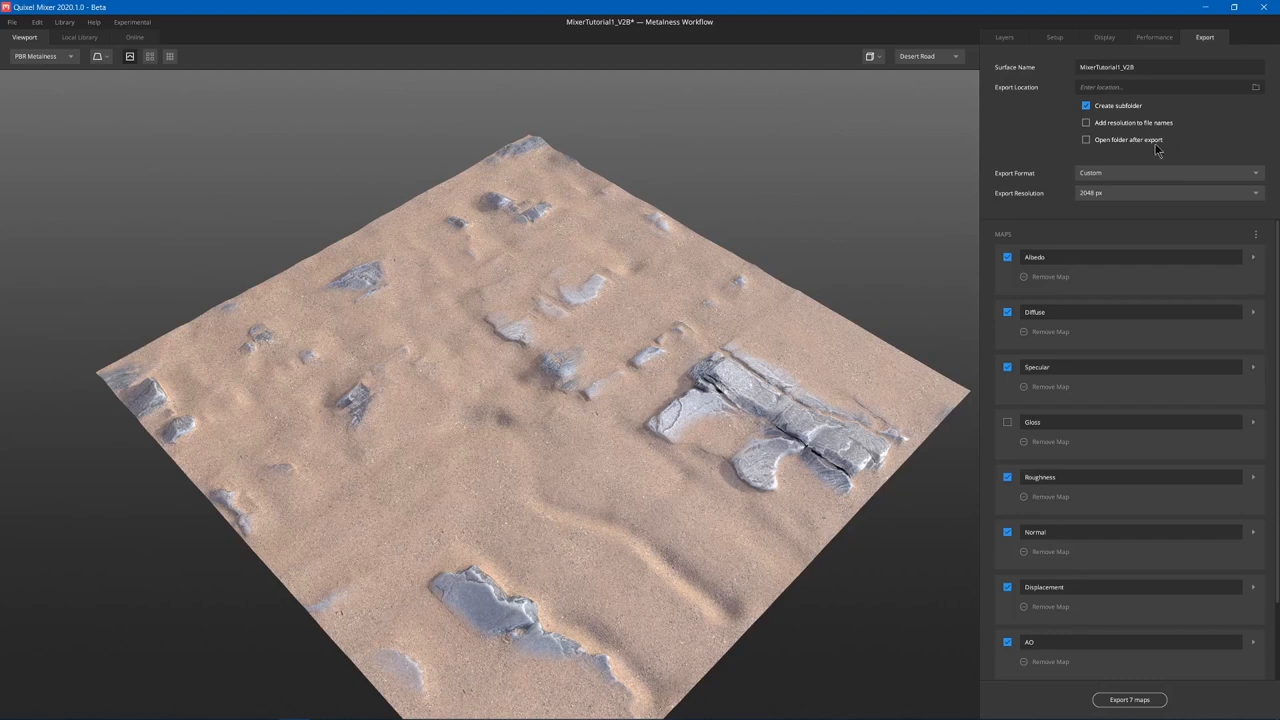
click(1110, 172)
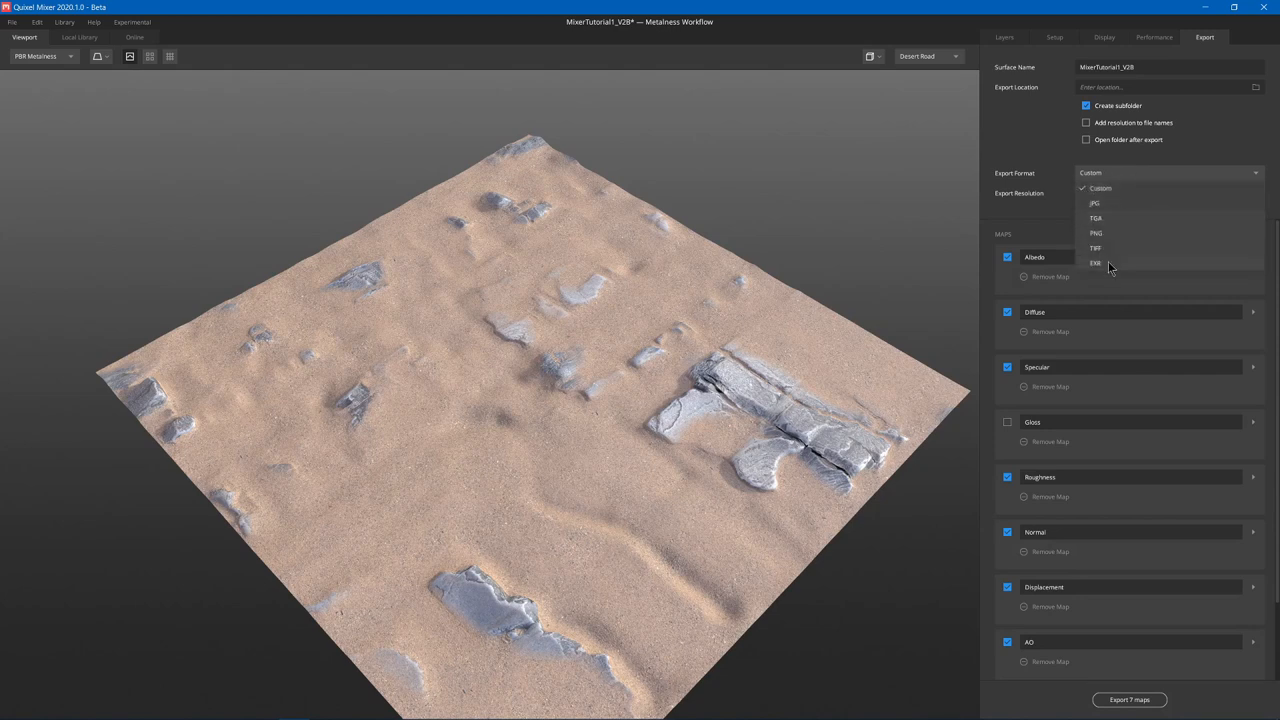
click(1106, 232)
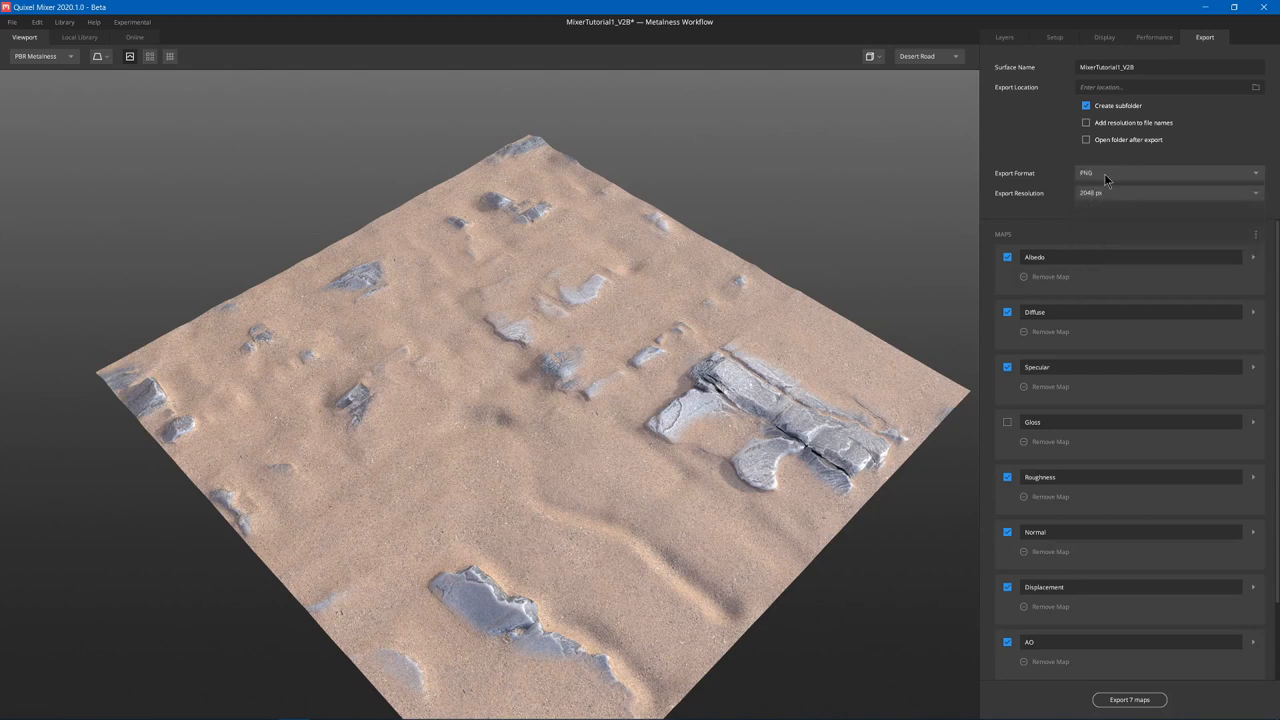
Set Export Resolution to 8192 px, then lower it to 4096 px.
click(1143, 192)
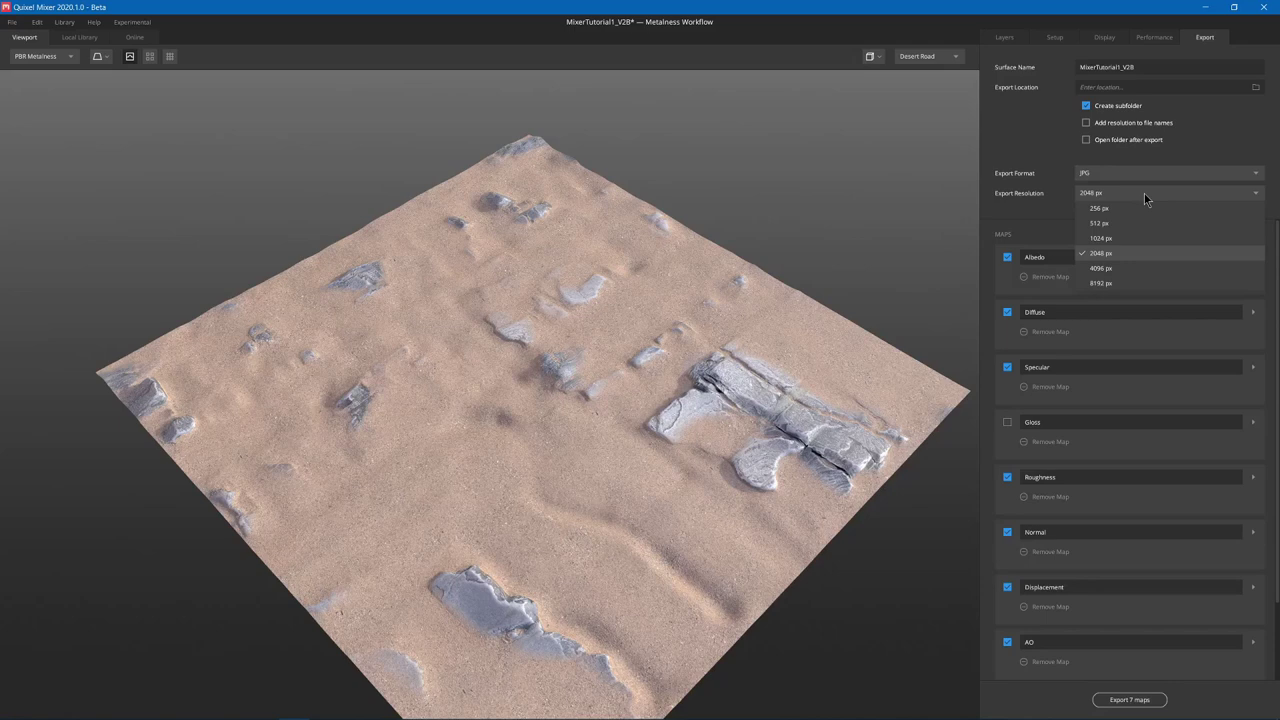
click(1120, 283)
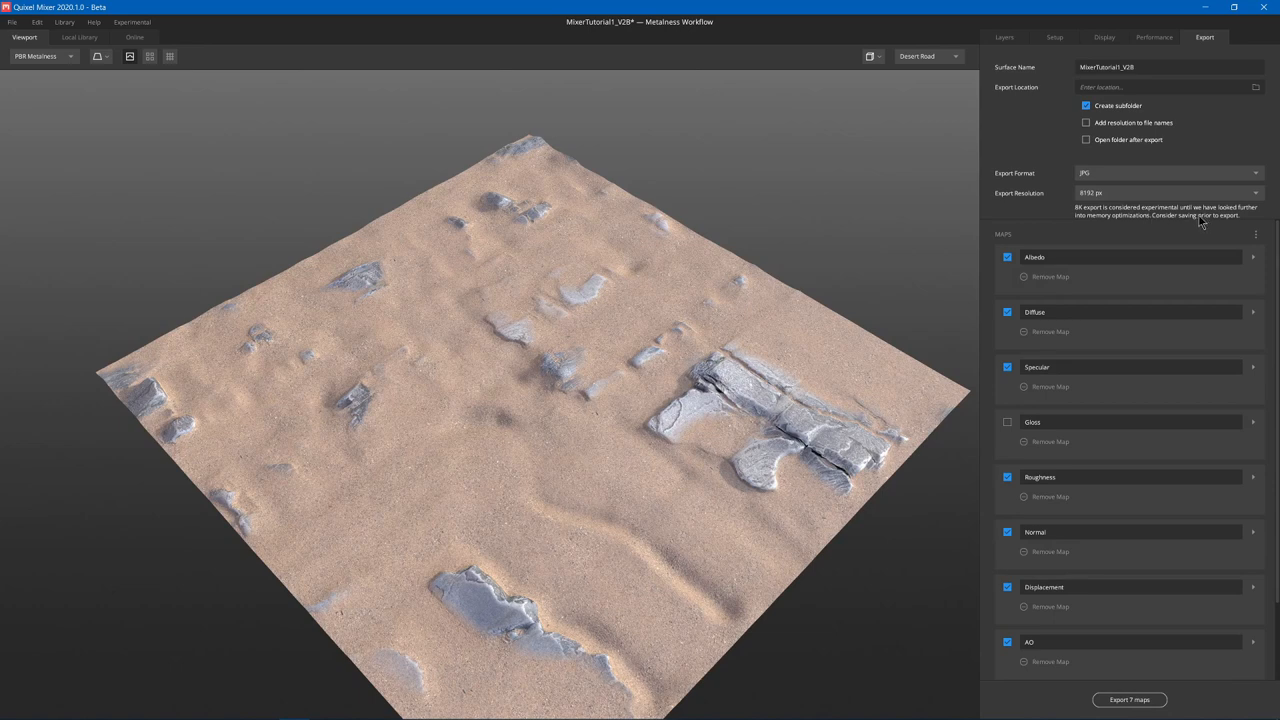
click(1163, 192)
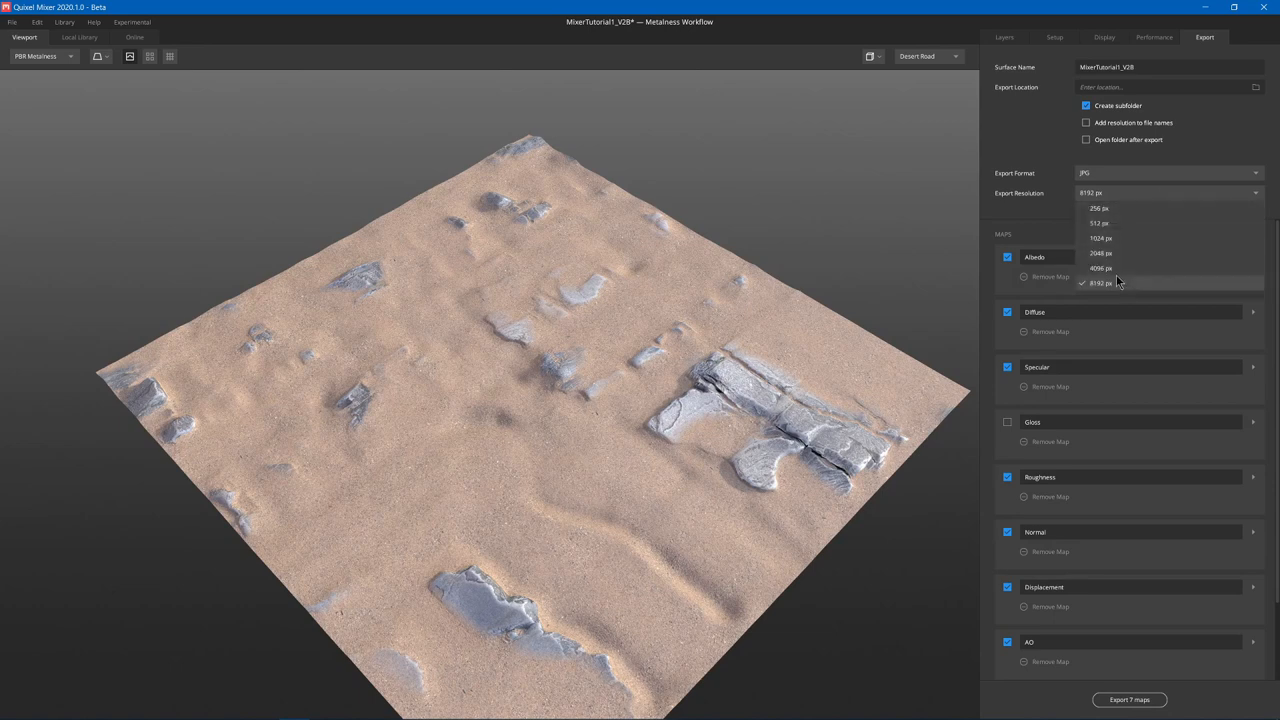
click(1119, 269)
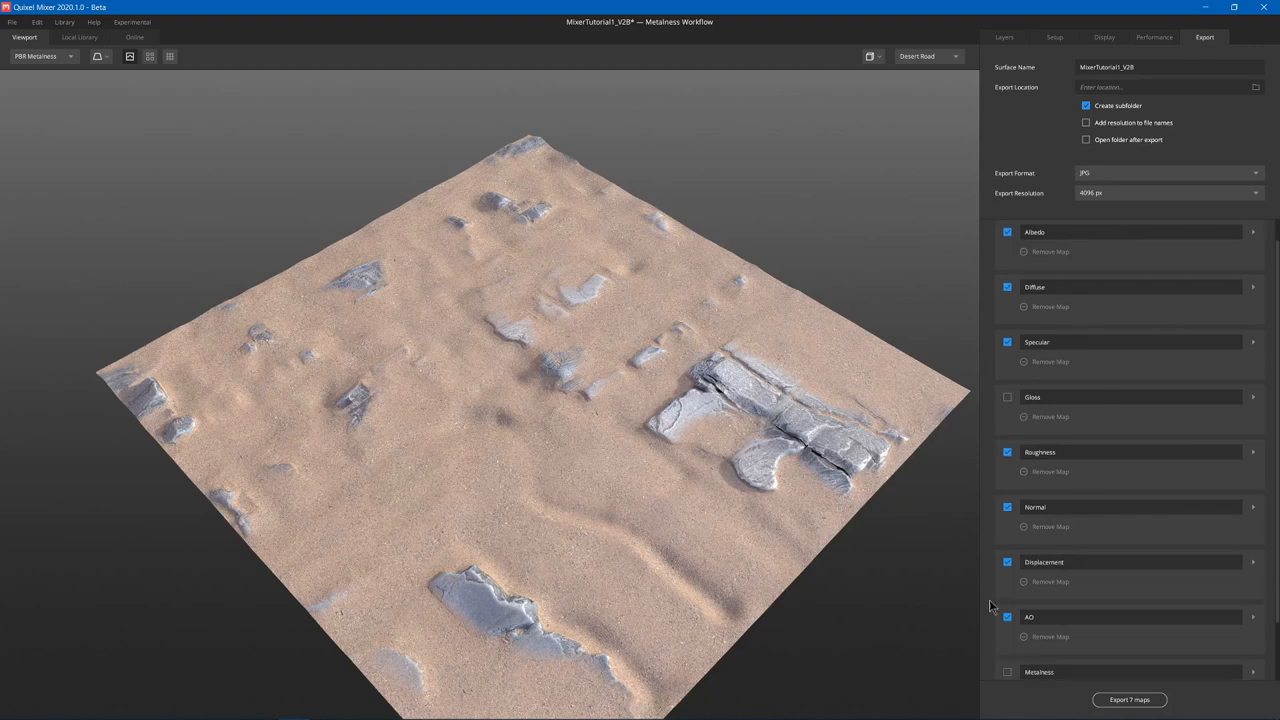
scroll(1115, 418, down, 3)
scroll(1123, 375, up, 3)
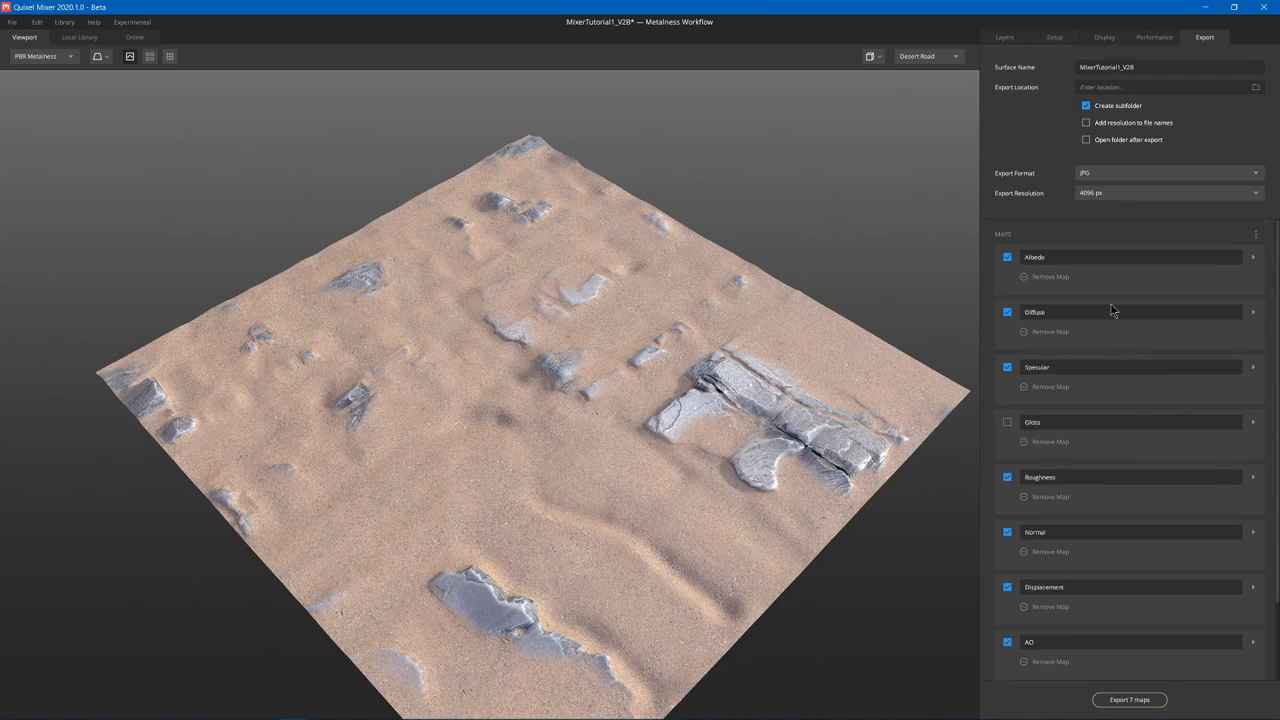
Remove the Specular map from the export list and inspect then collapse the Roughness map's channel settings.
click(1008, 368)
click(1052, 387)
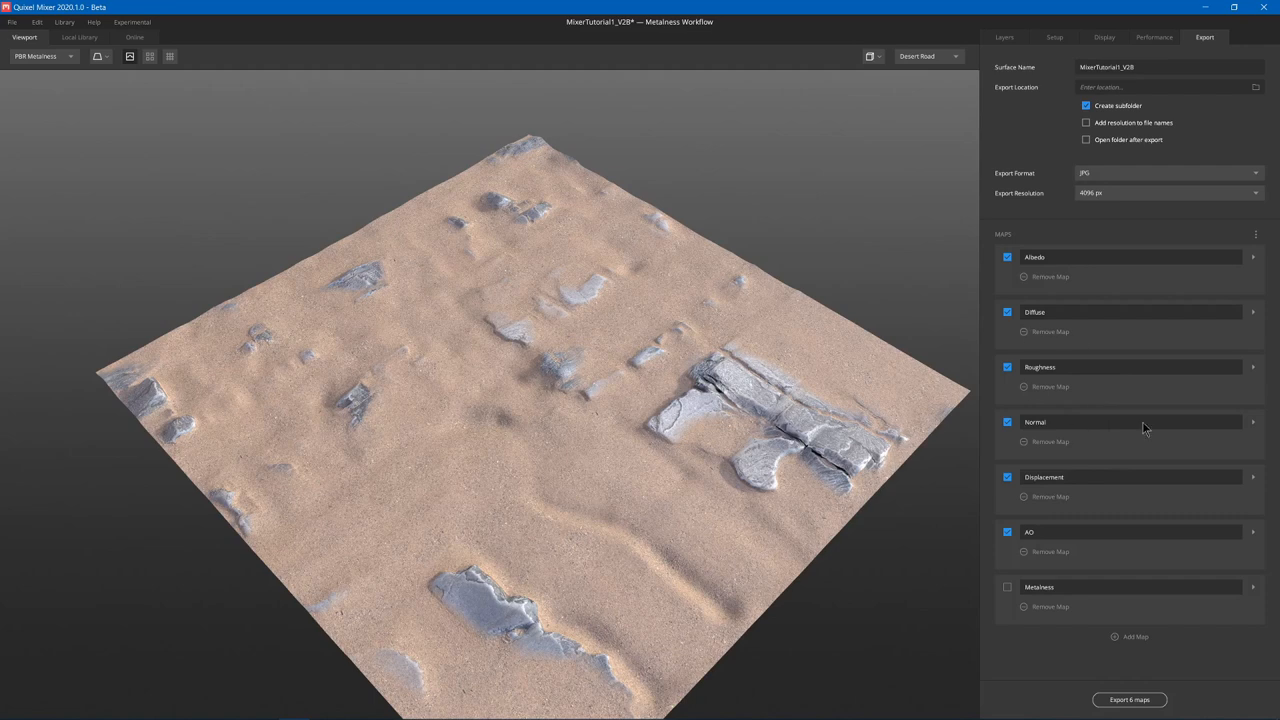
click(1253, 367)
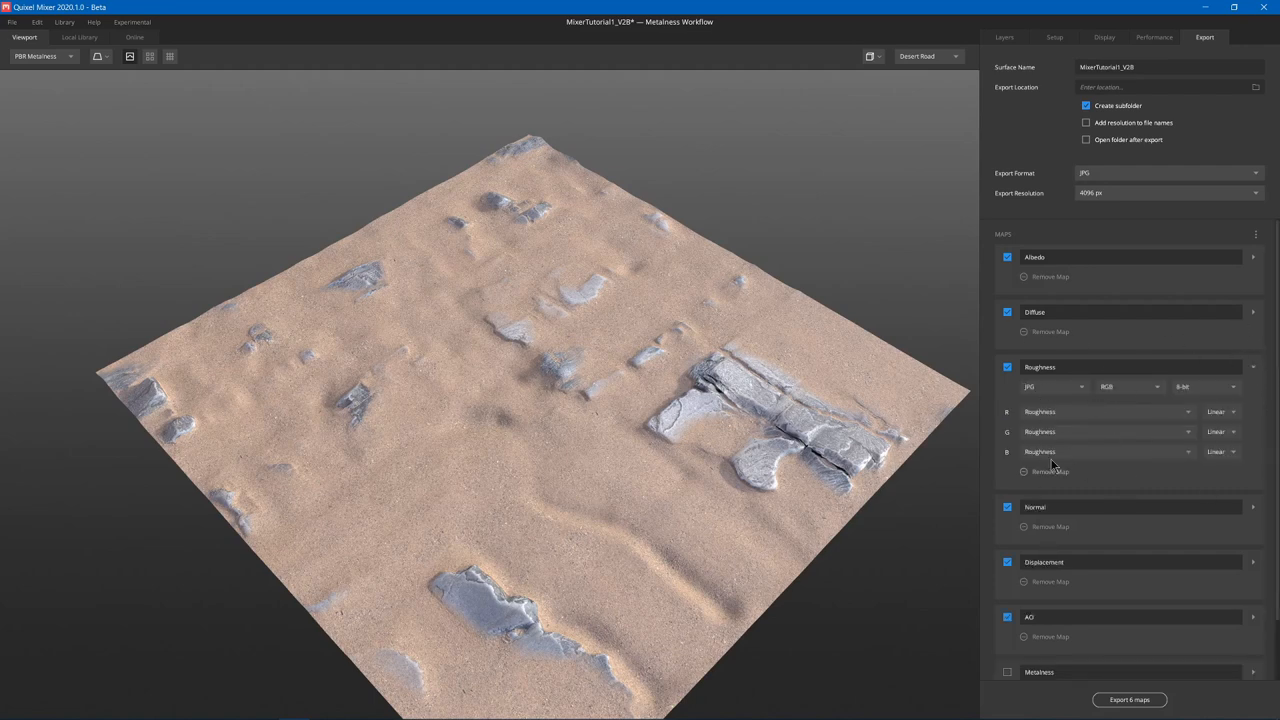
click(1253, 367)
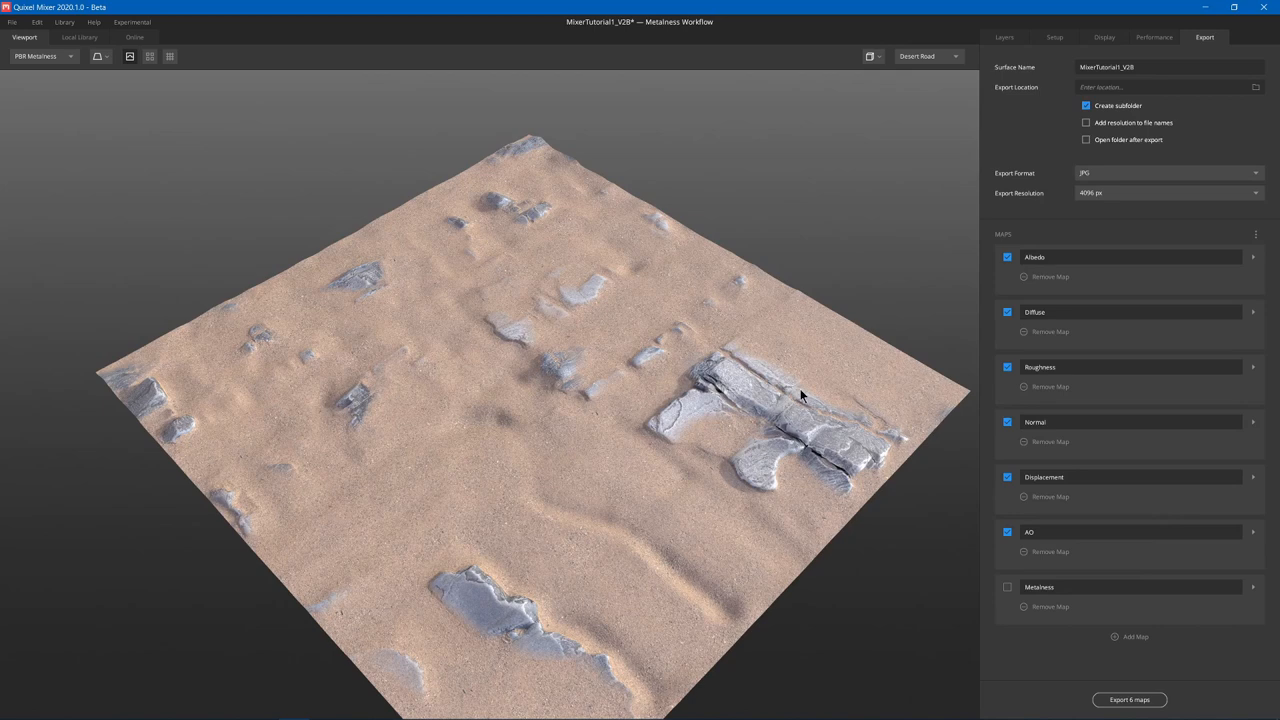
Add a custom export map packing Metalness, Roughness and Ambient Occlusion into its R, G and B channels.
click(1135, 636)
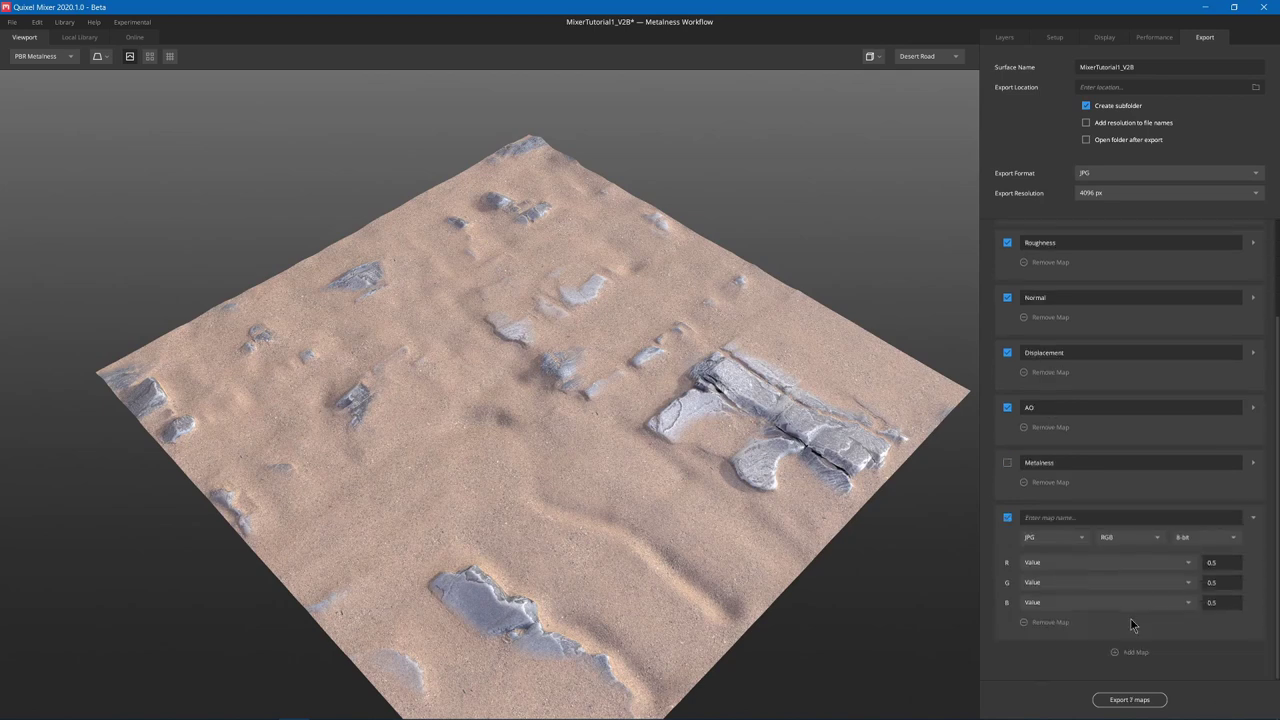
click(1035, 564)
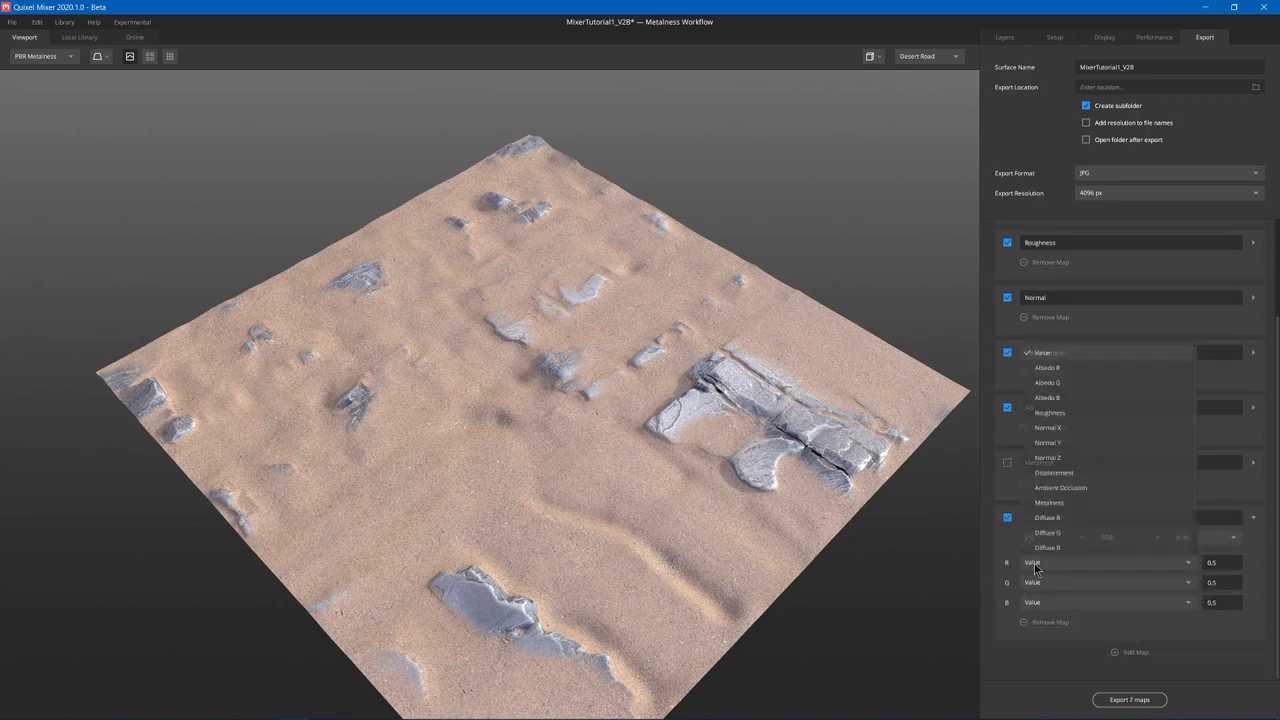
click(1068, 501)
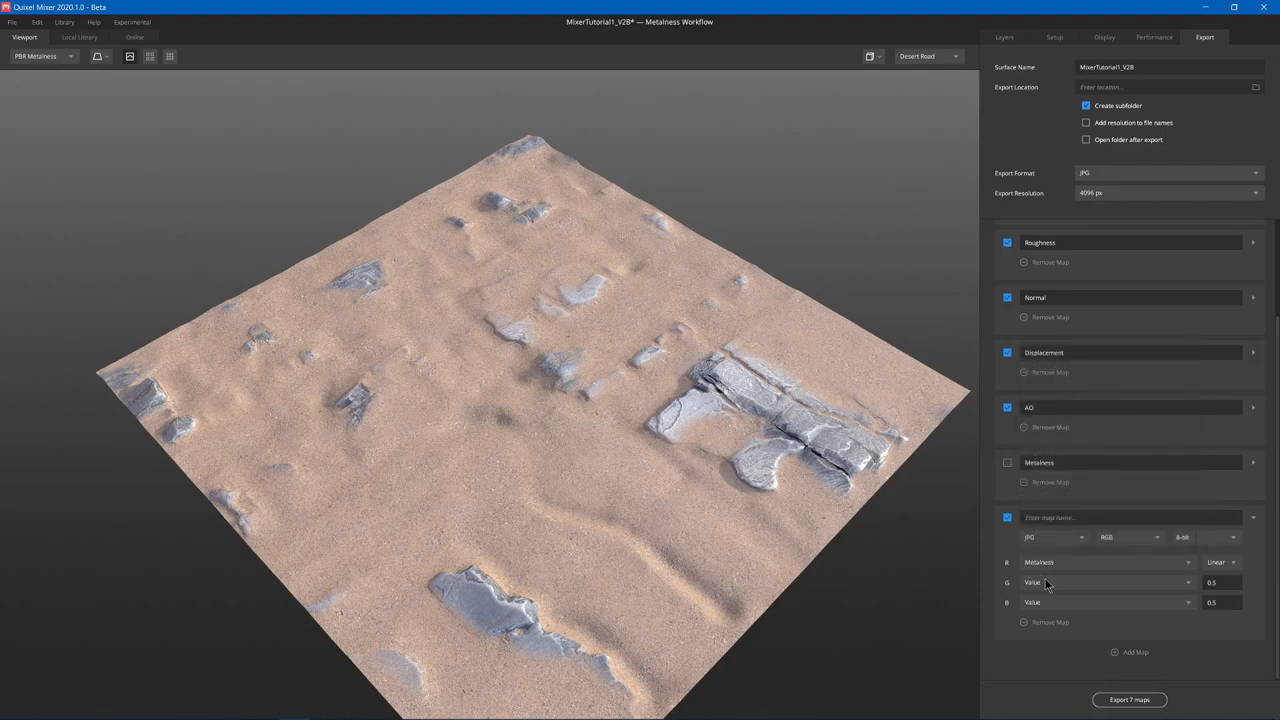
click(1046, 584)
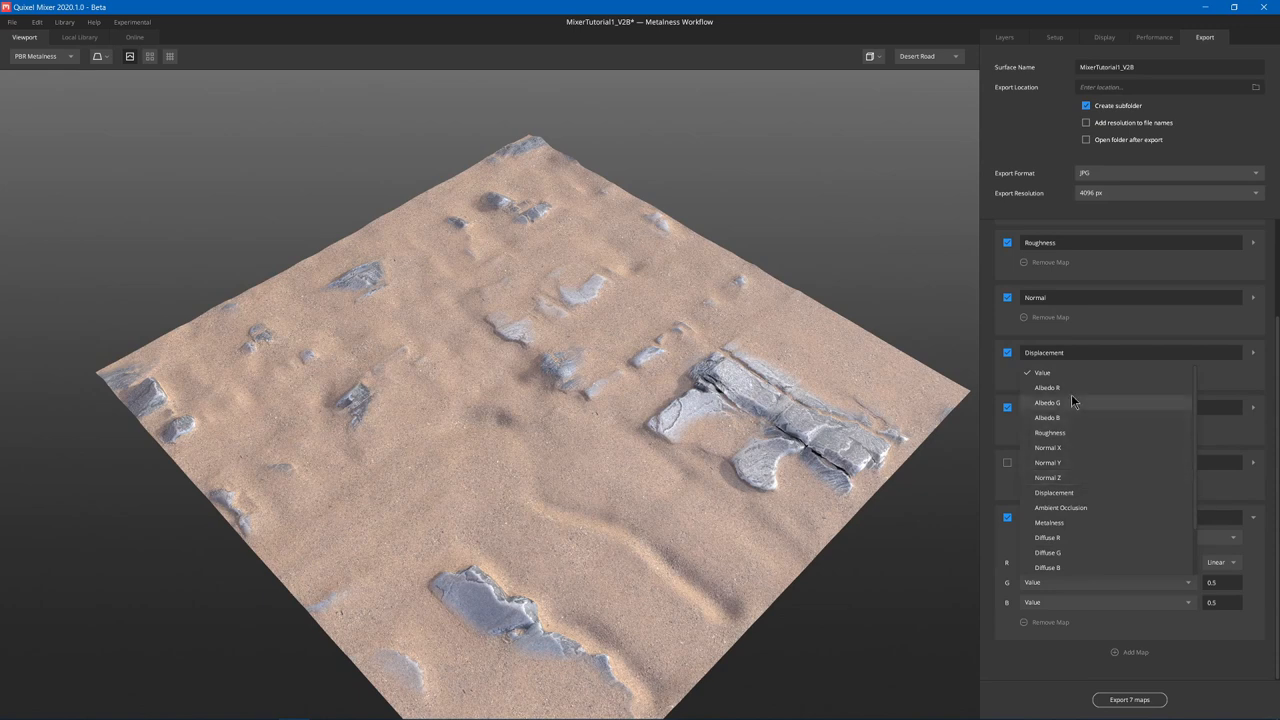
click(1083, 432)
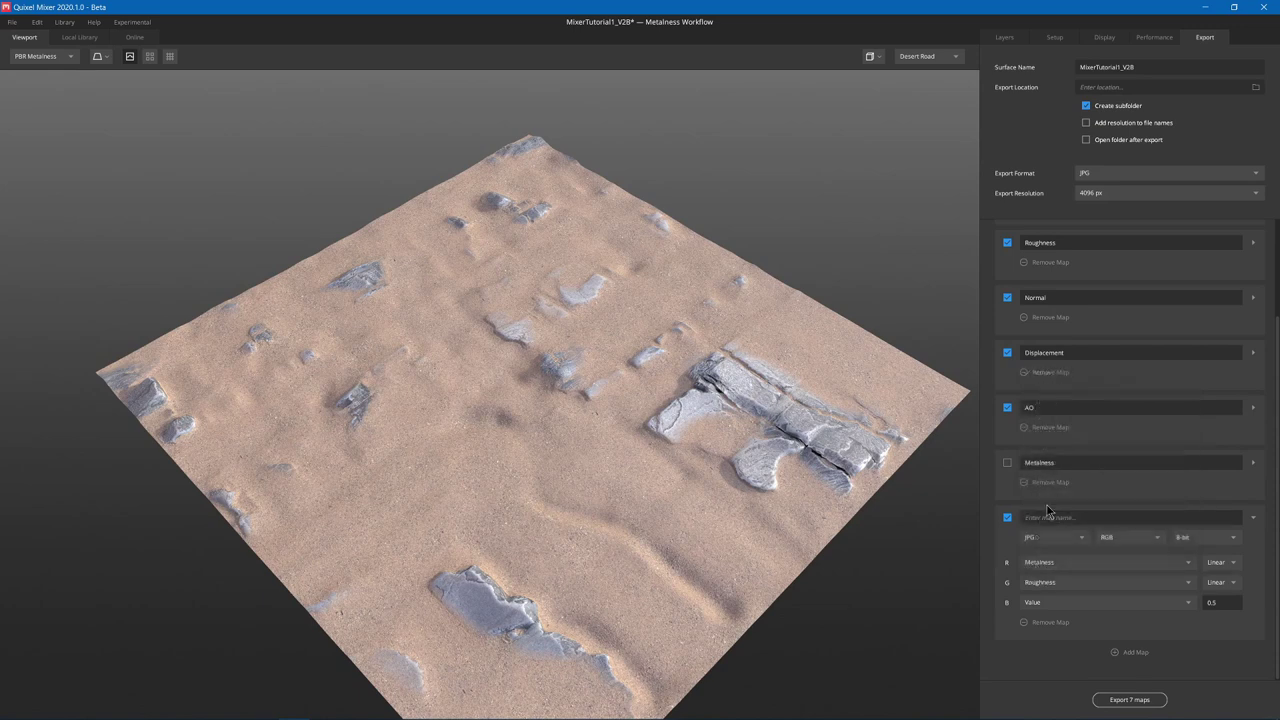
click(1052, 604)
click(1096, 527)
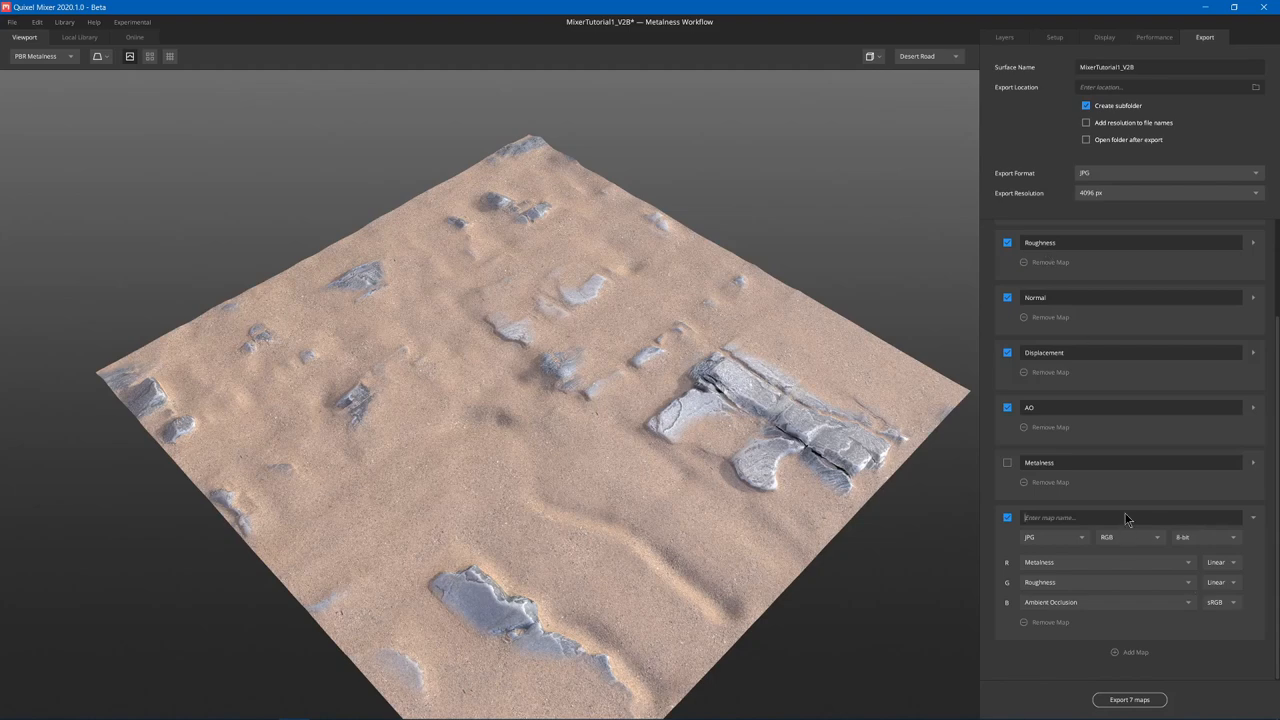
text(MRAO)
scroll(802, 435, up, 2)
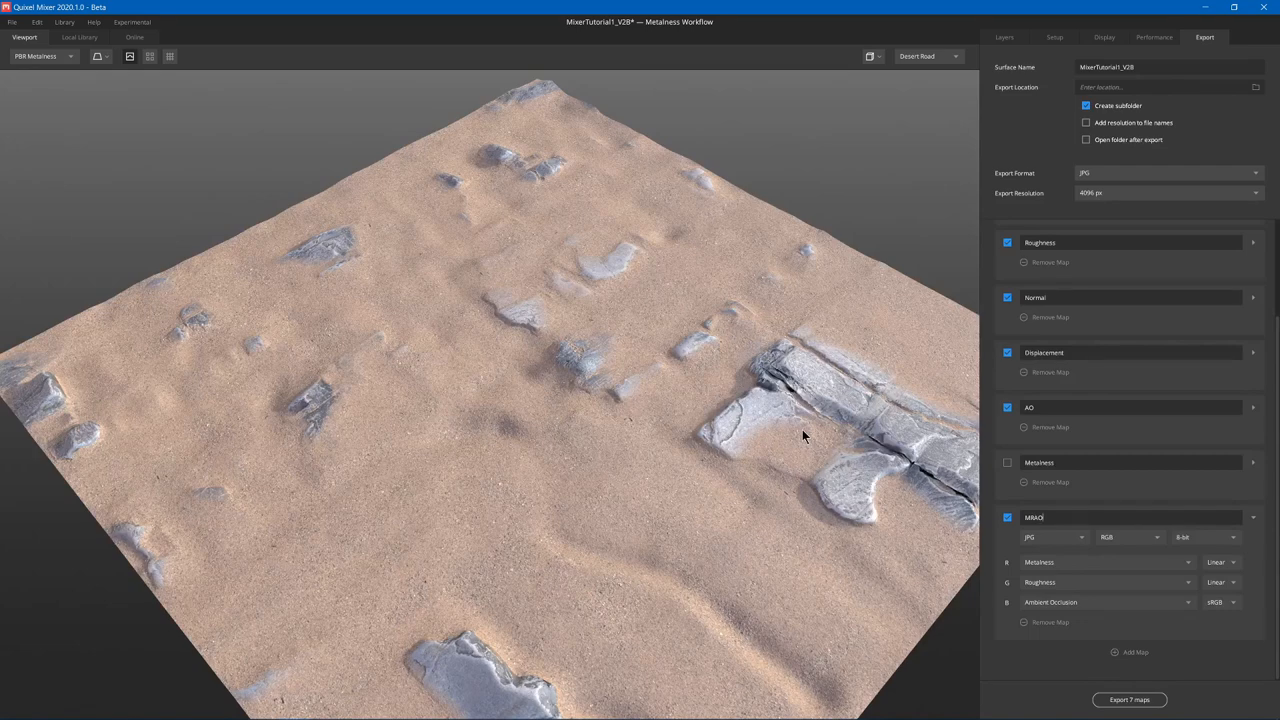